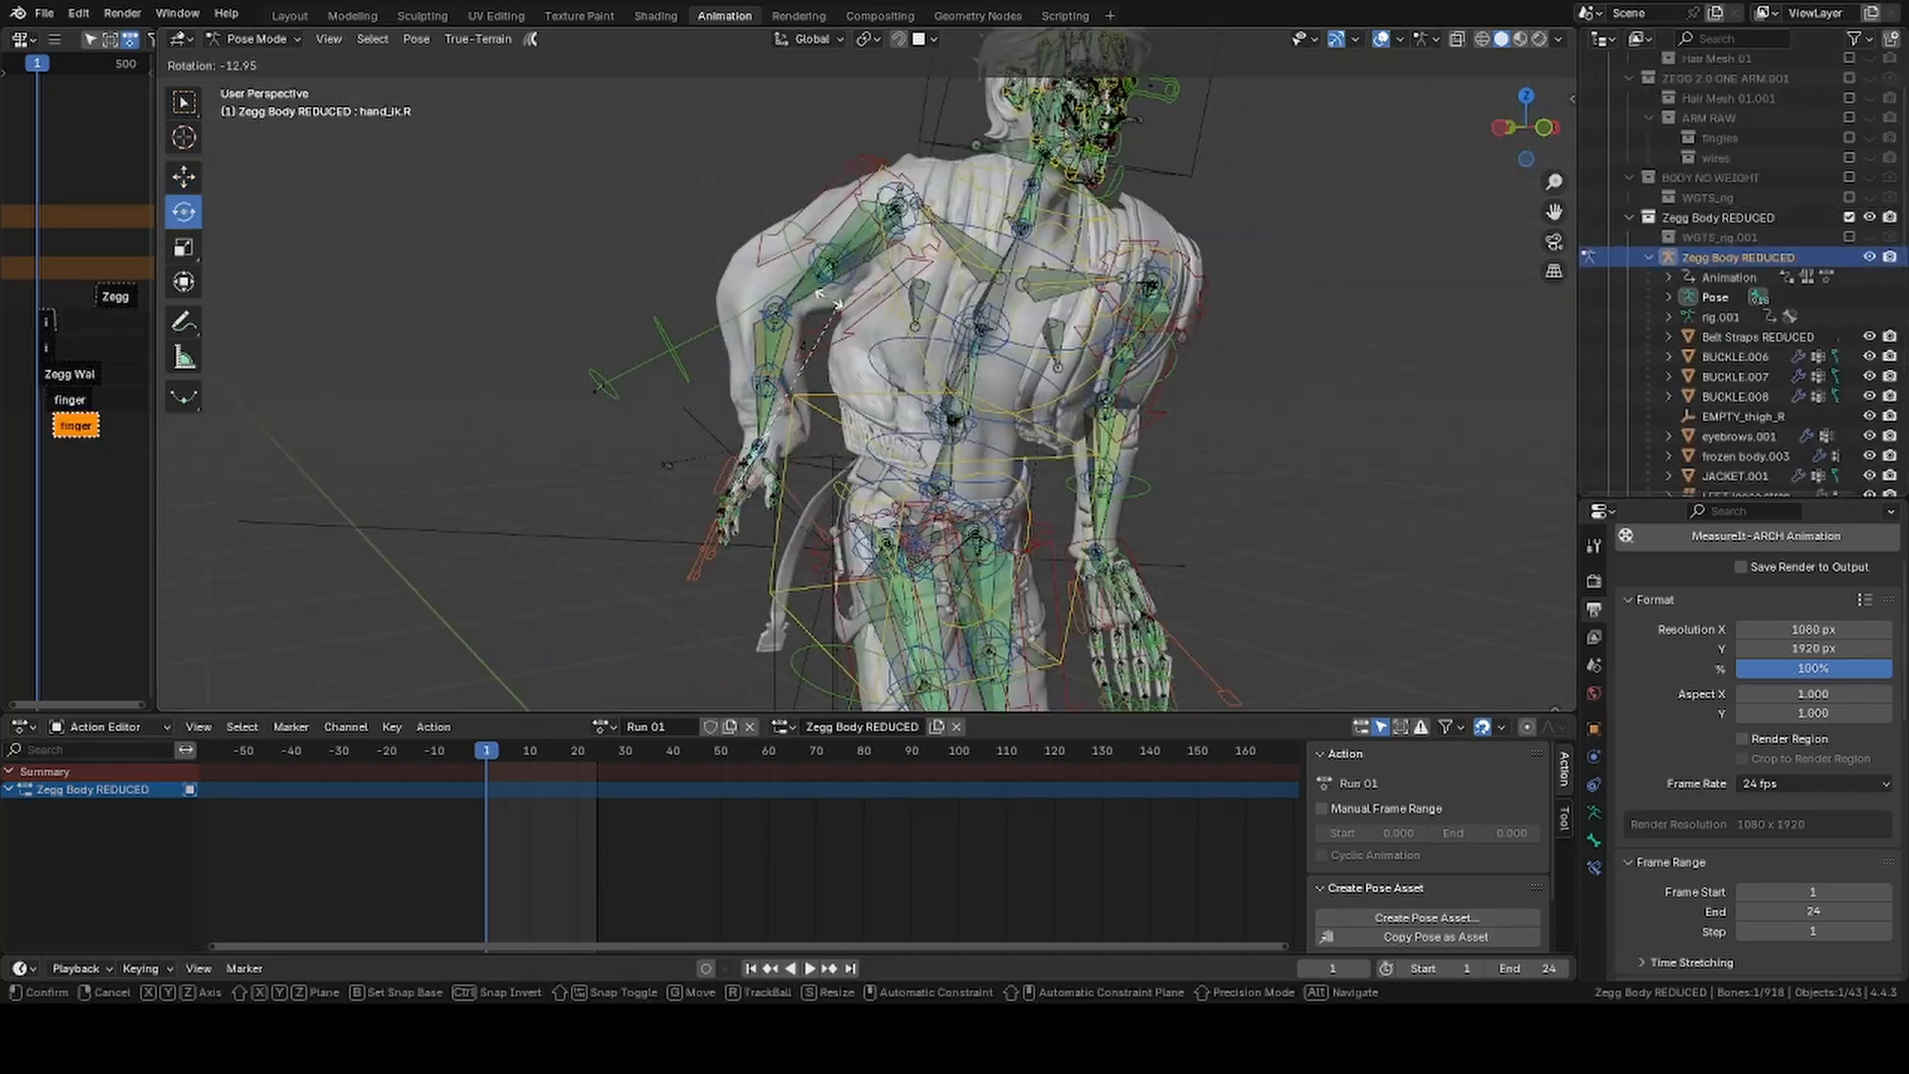
Rotate the right and left hand IK controls in the running pose on frame 1 and hide the rig to check it
middle_drag(846, 418, 1101, 401)
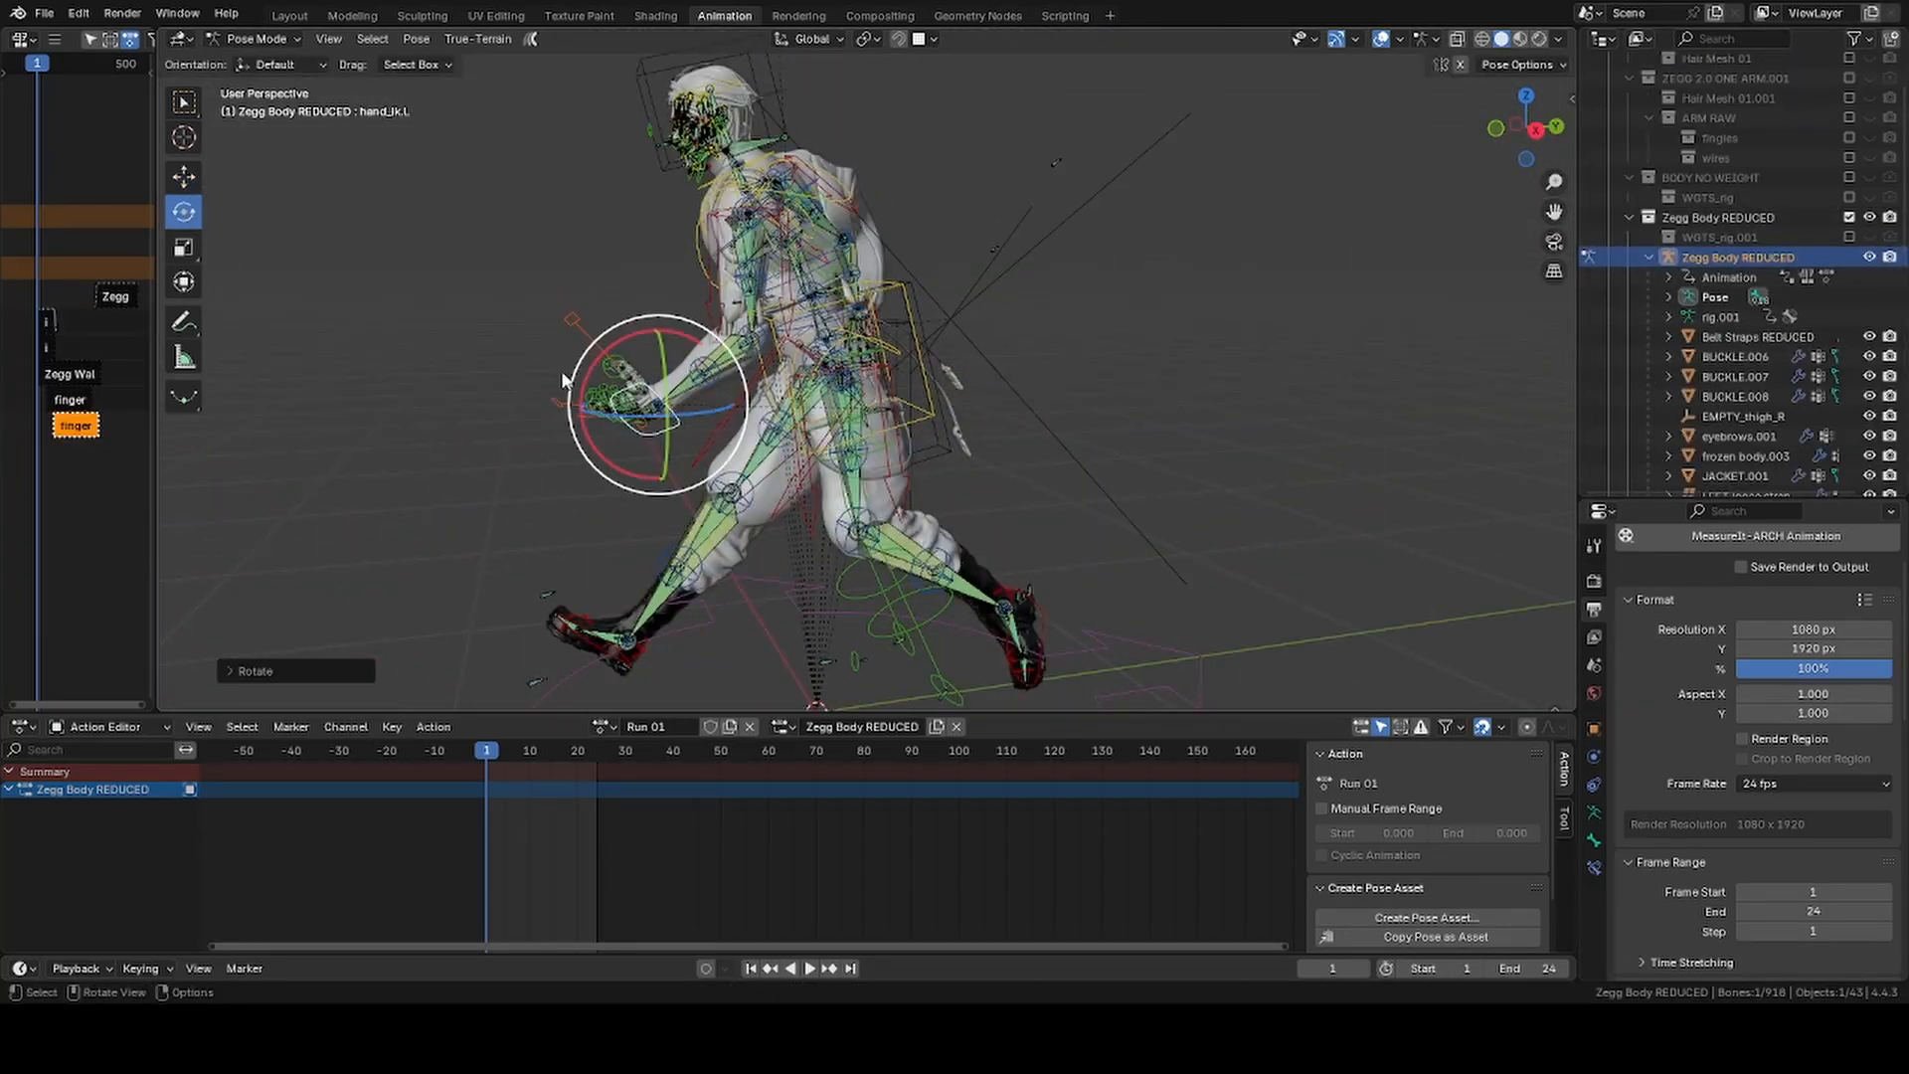
middle_drag(561, 381, 597, 429)
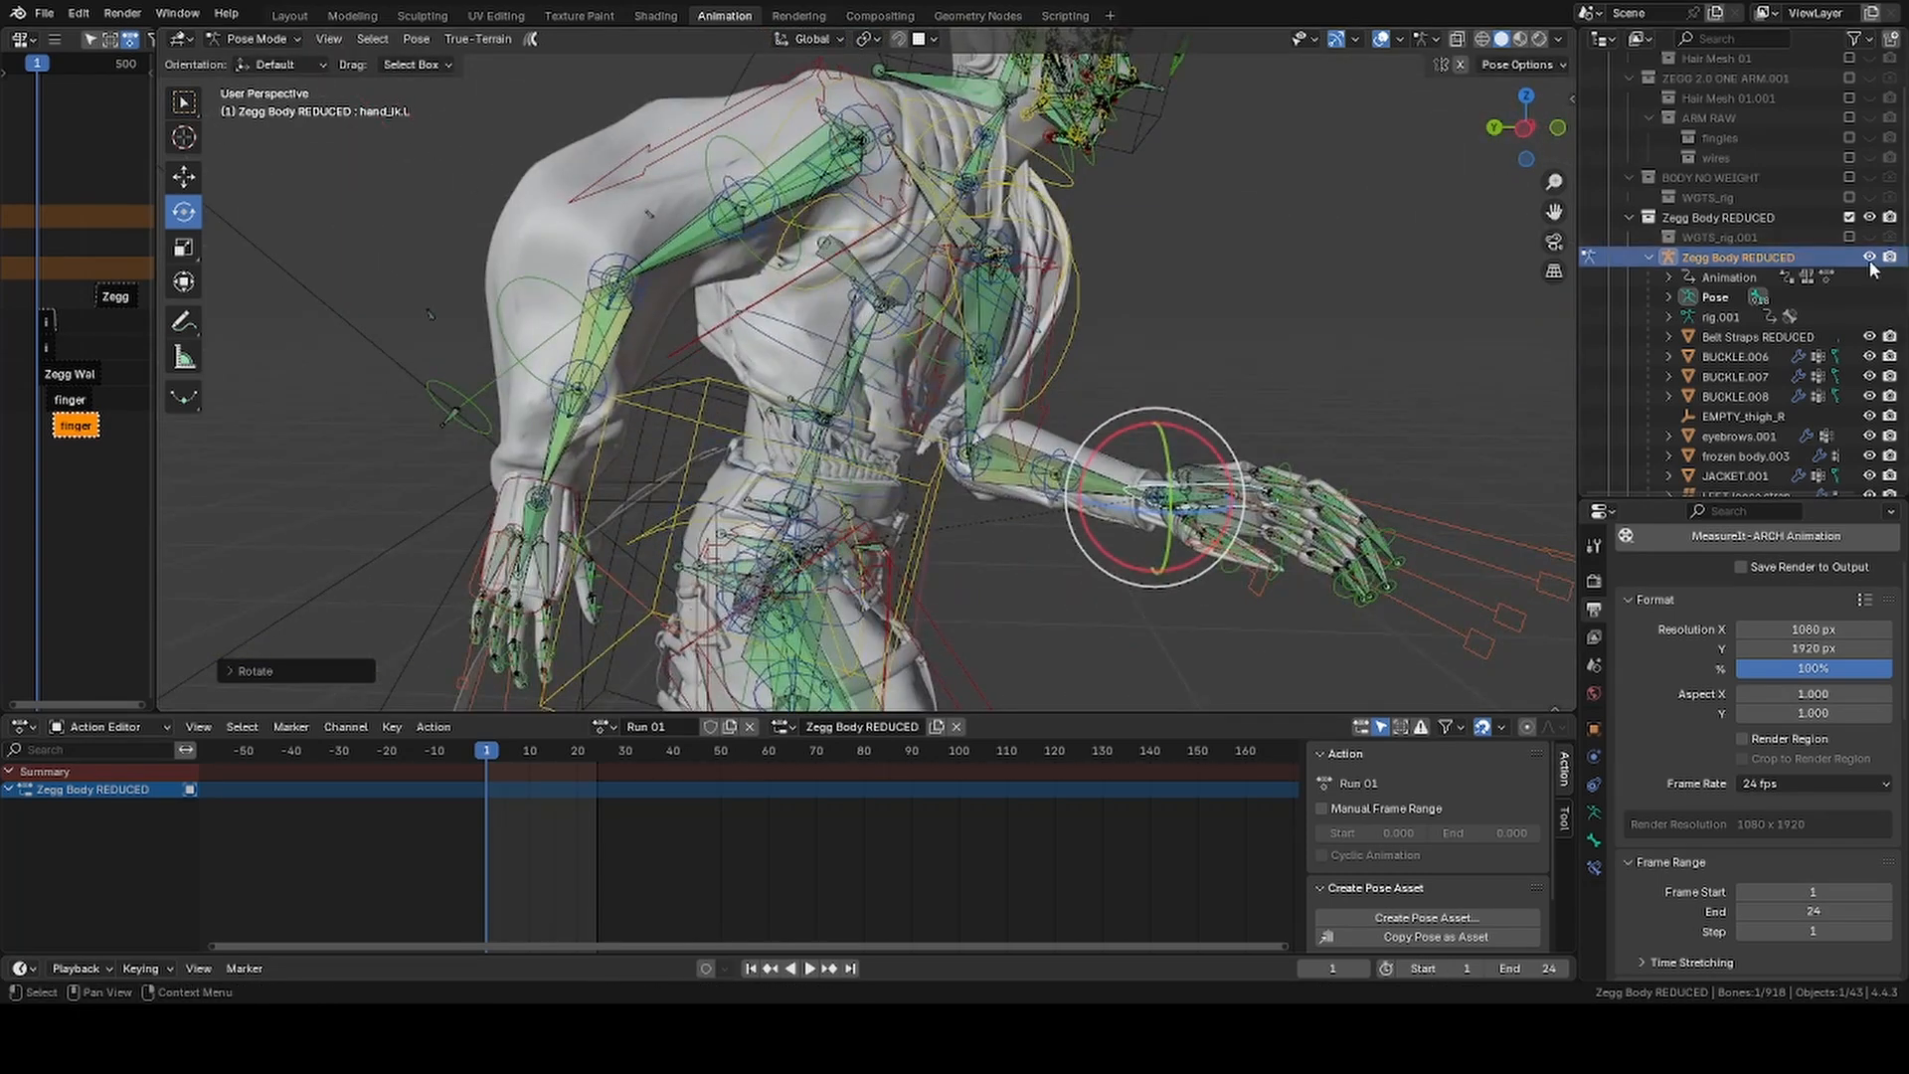
click(1870, 259)
scroll(1165, 393, down, 5)
middle_drag(1165, 393, 875, 505)
scroll(873, 507, down, 3)
mouse_move(819, 434)
middle_down()
mouse_move(487, 405)
mouse_move(795, 422)
middle_up()
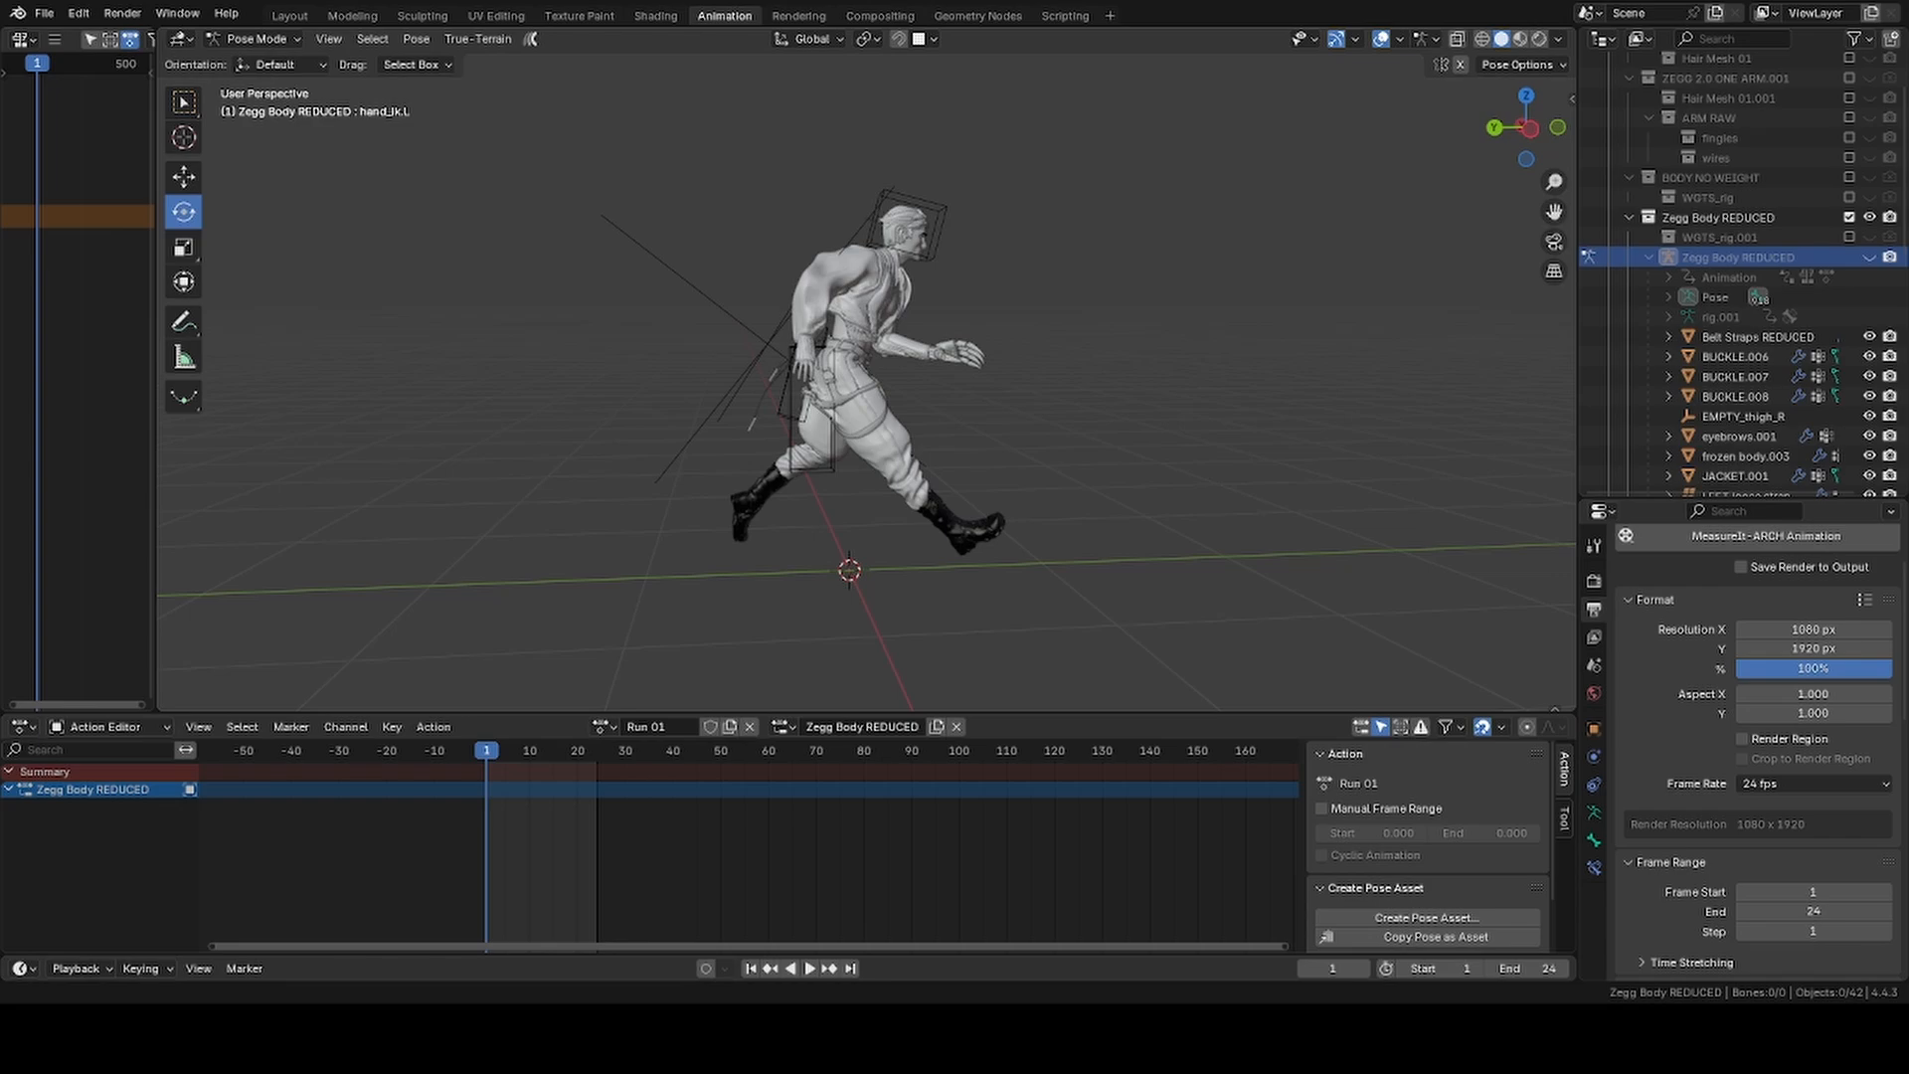
Show the rig, rotate the hips control of the running pose, hide the rig again and save the file
key(alt+h)
scroll(1049, 314, up, 5)
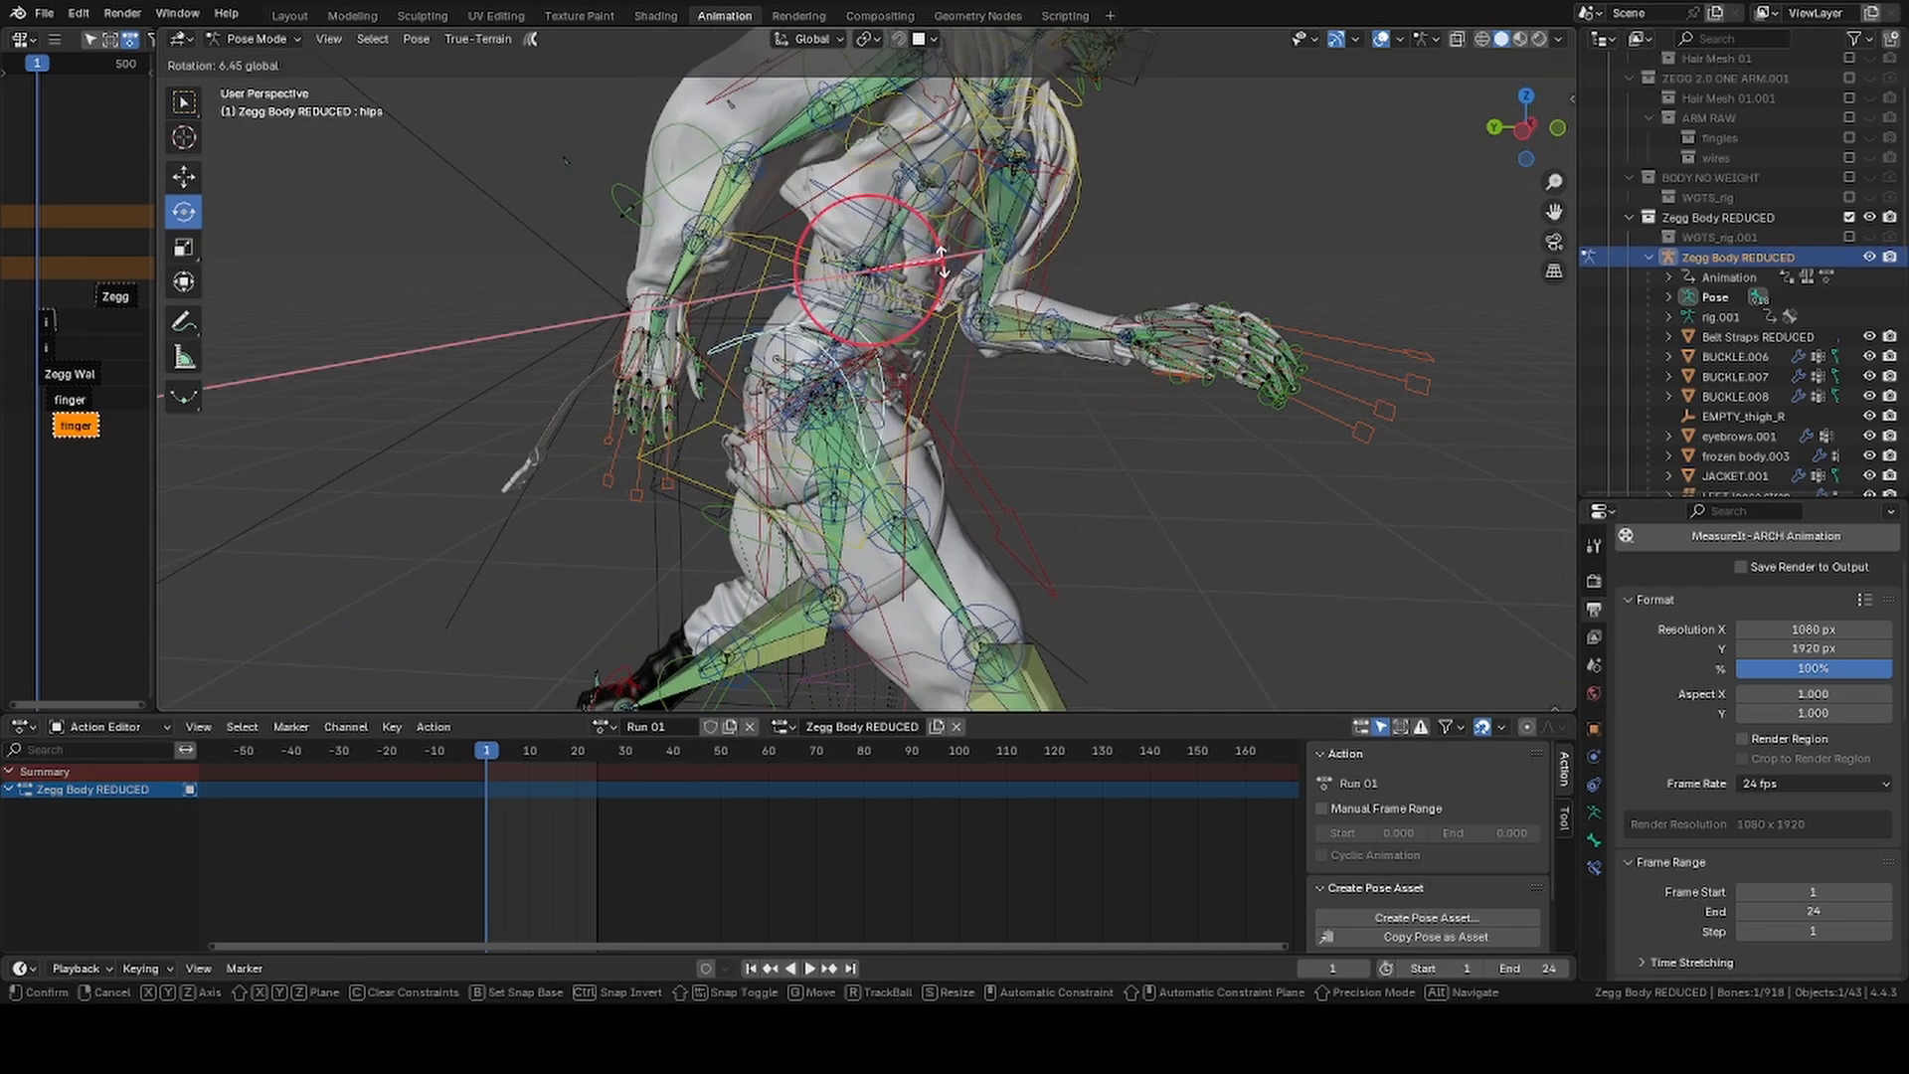
middle_drag(1049, 314, 815, 399)
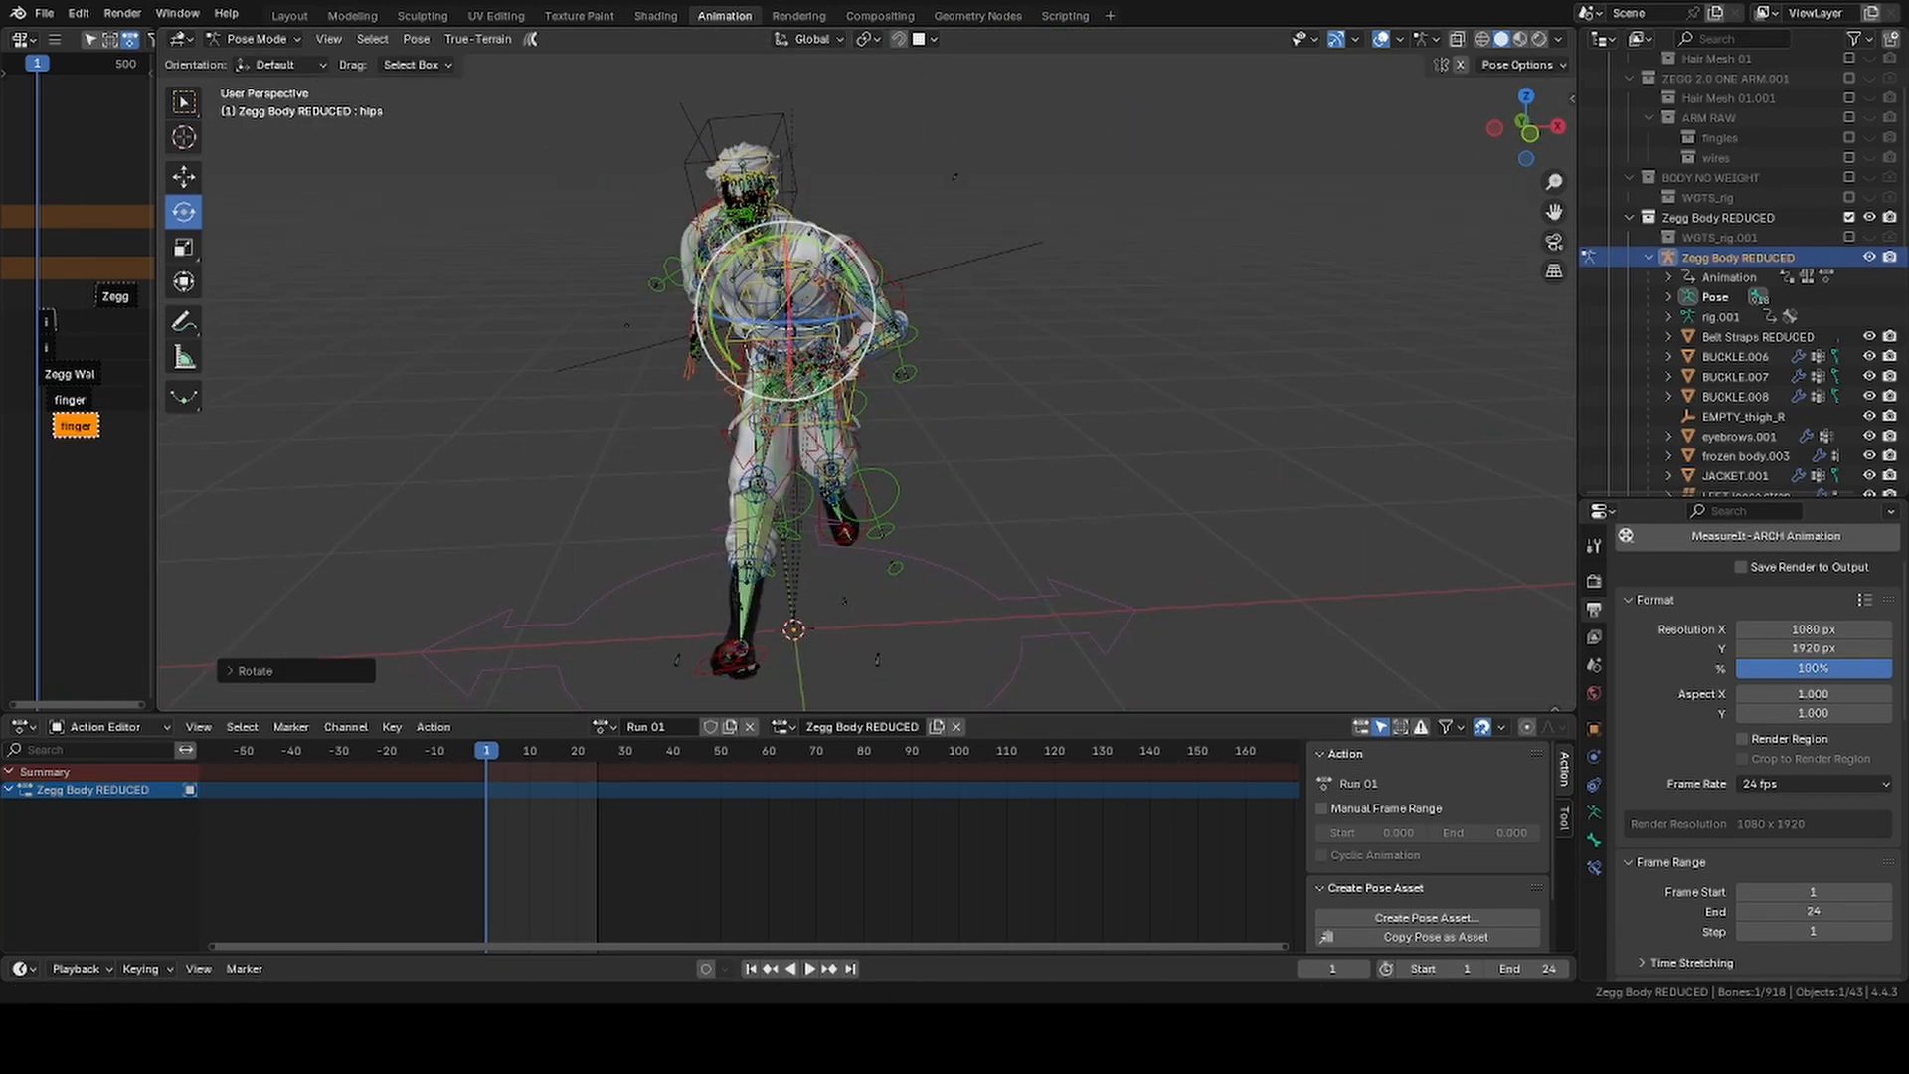
scroll(795, 448, up, 3)
click(809, 199)
key(h)
middle_drag(809, 199, 1029, 415)
key(ctrl+s)
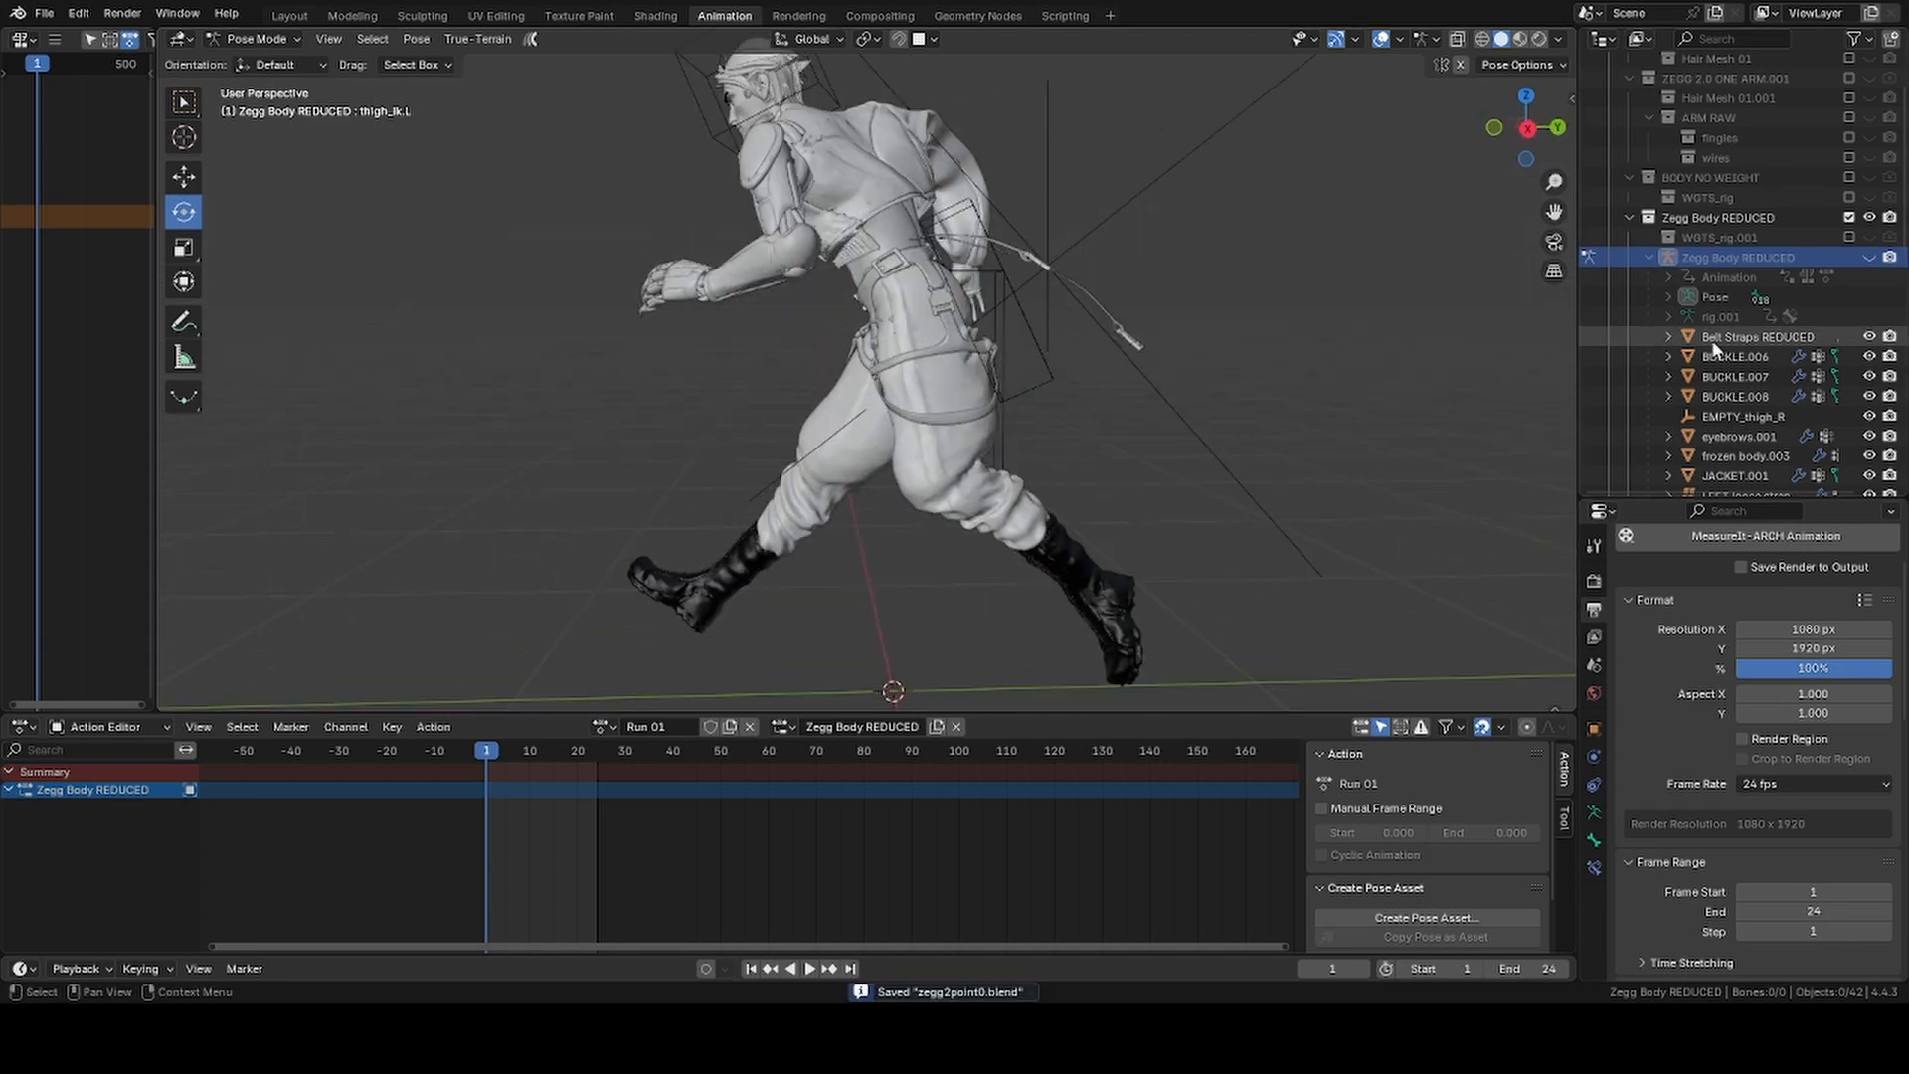
Show the rig and move the hips control to adjust the body's position above the legs
key(alt+h)
middle_drag(894, 378, 1058, 376)
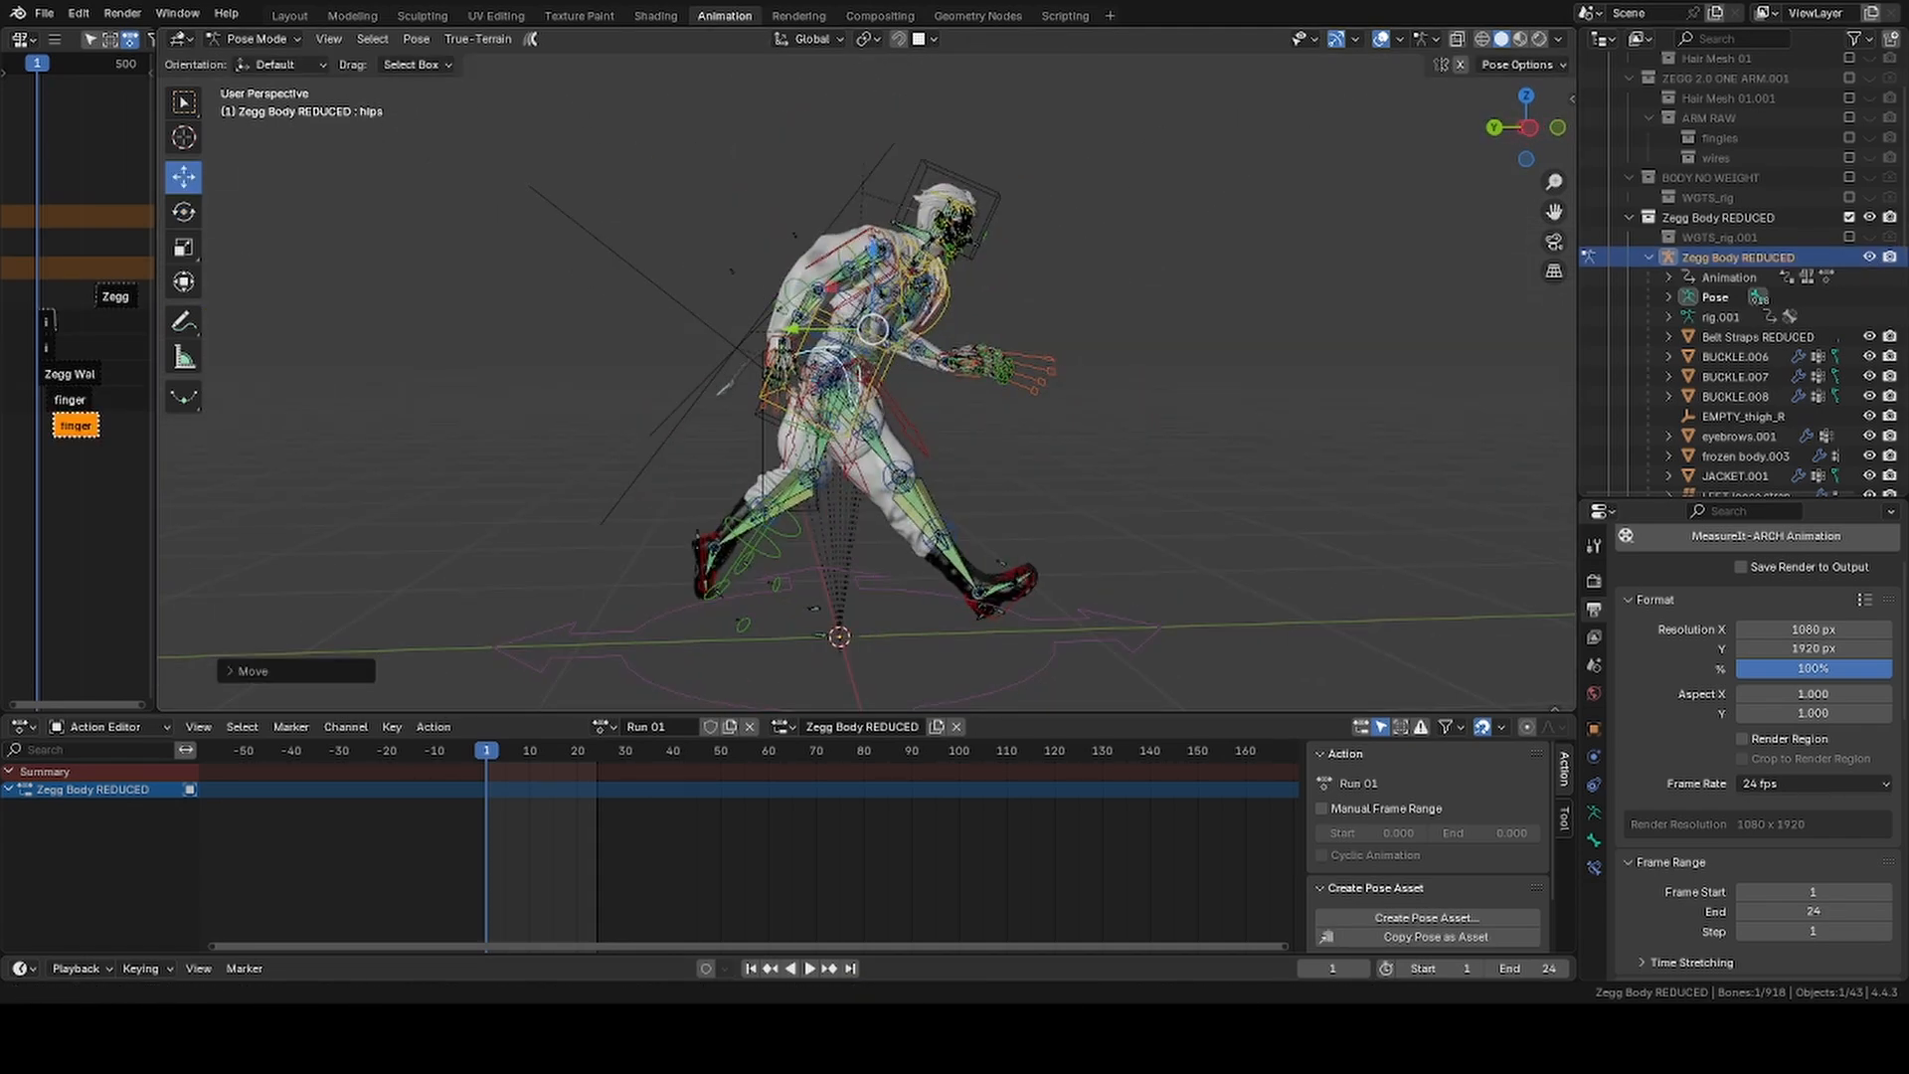
key(h)
key(alt+h)
scroll(845, 523, up, 2)
Move the left foot's control and rotate the right foot IK control to refine the stride on frame 1
click(672, 511)
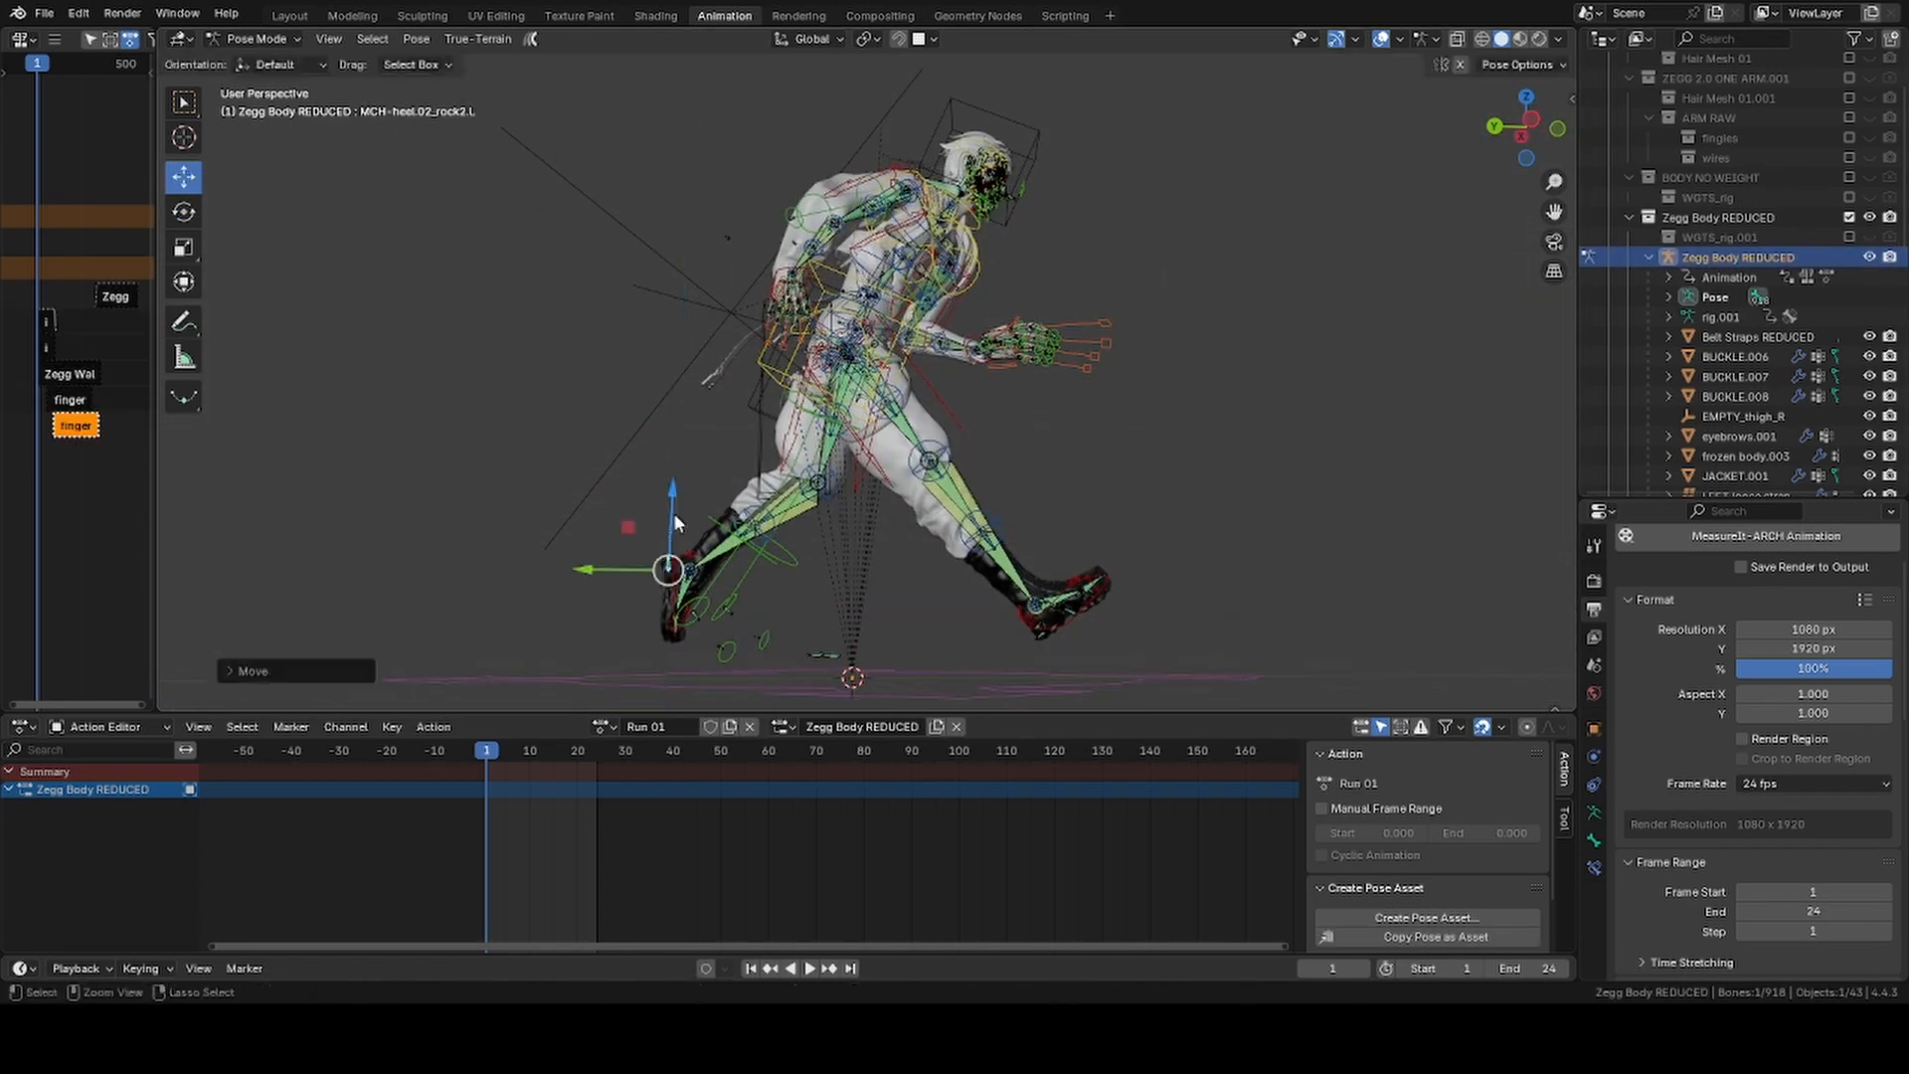
middle_drag(675, 522, 1593, 374)
click(746, 641)
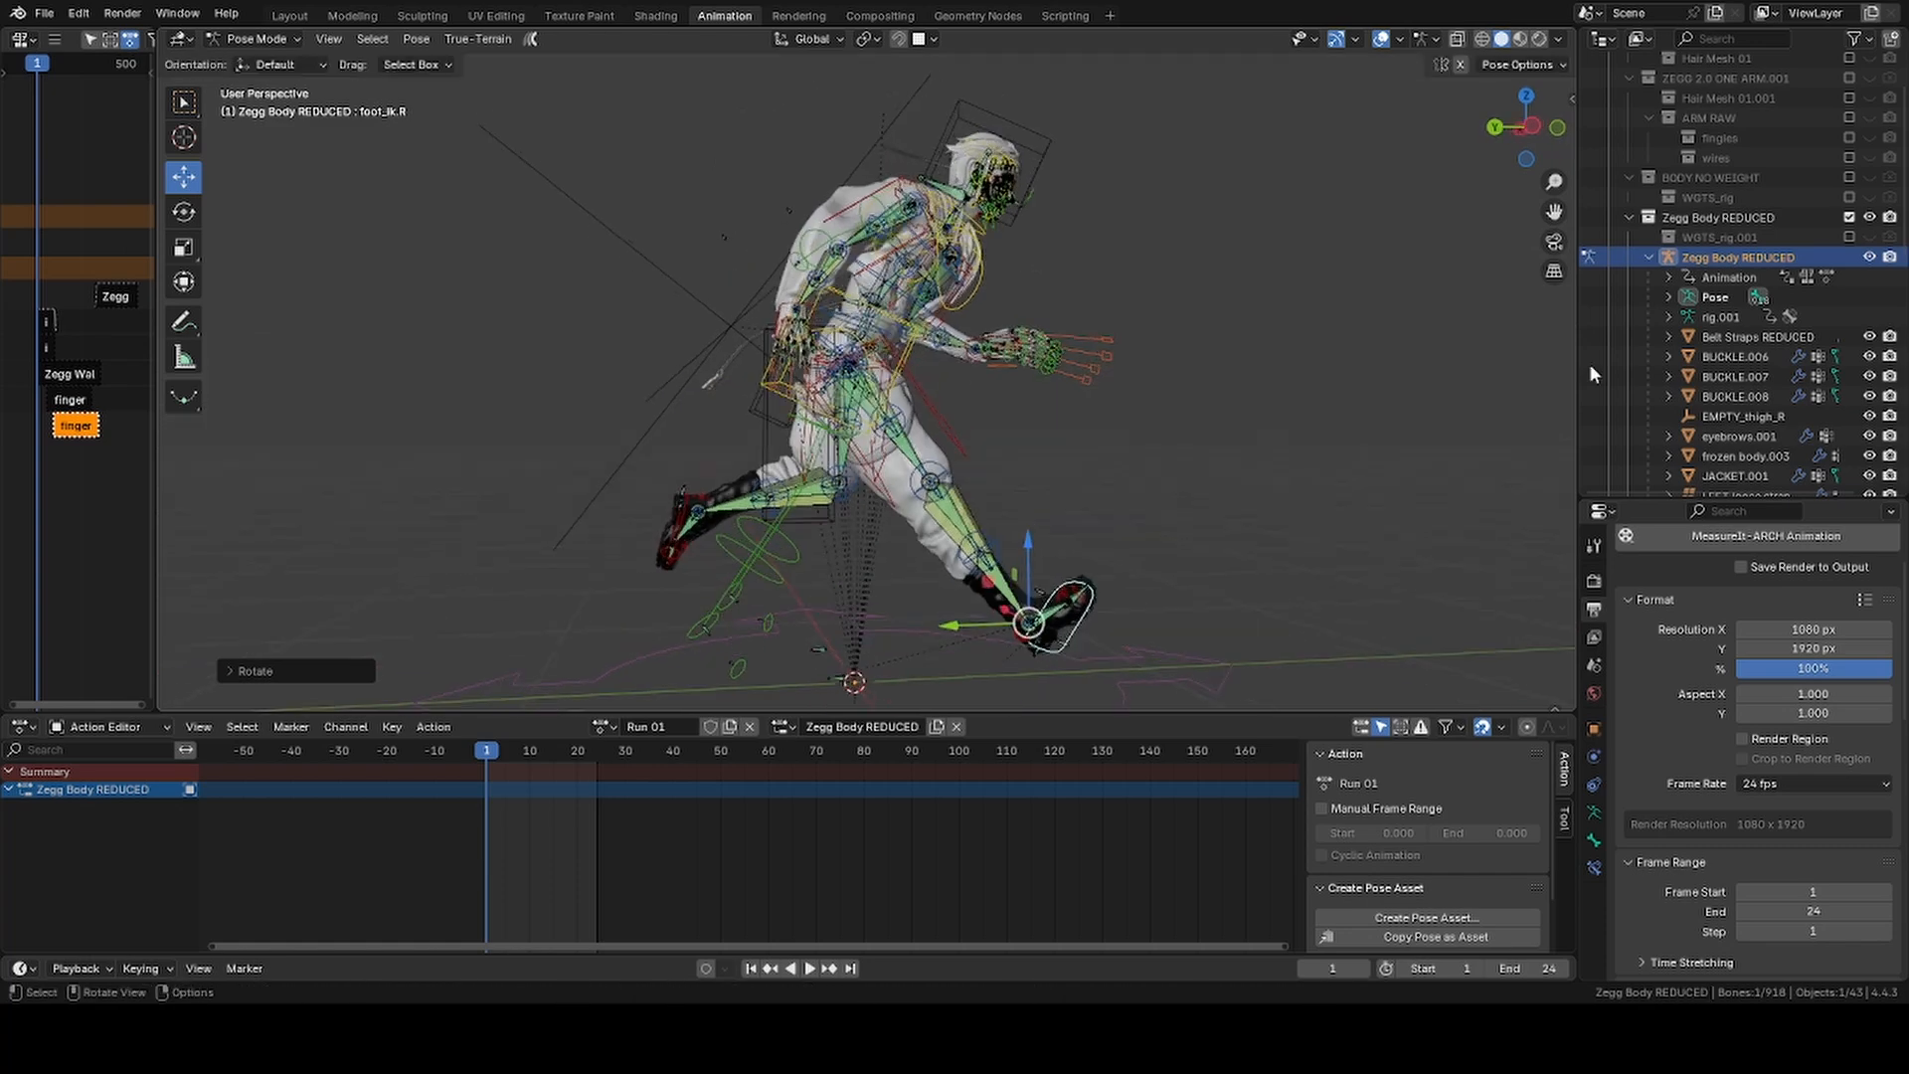
key(h)
scroll(1075, 457, up, 3)
scroll(994, 427, down, 3)
Insert keyframes for all bones on frame 1, copy the pose, and key the same pose on frame 24
key(alt+h)
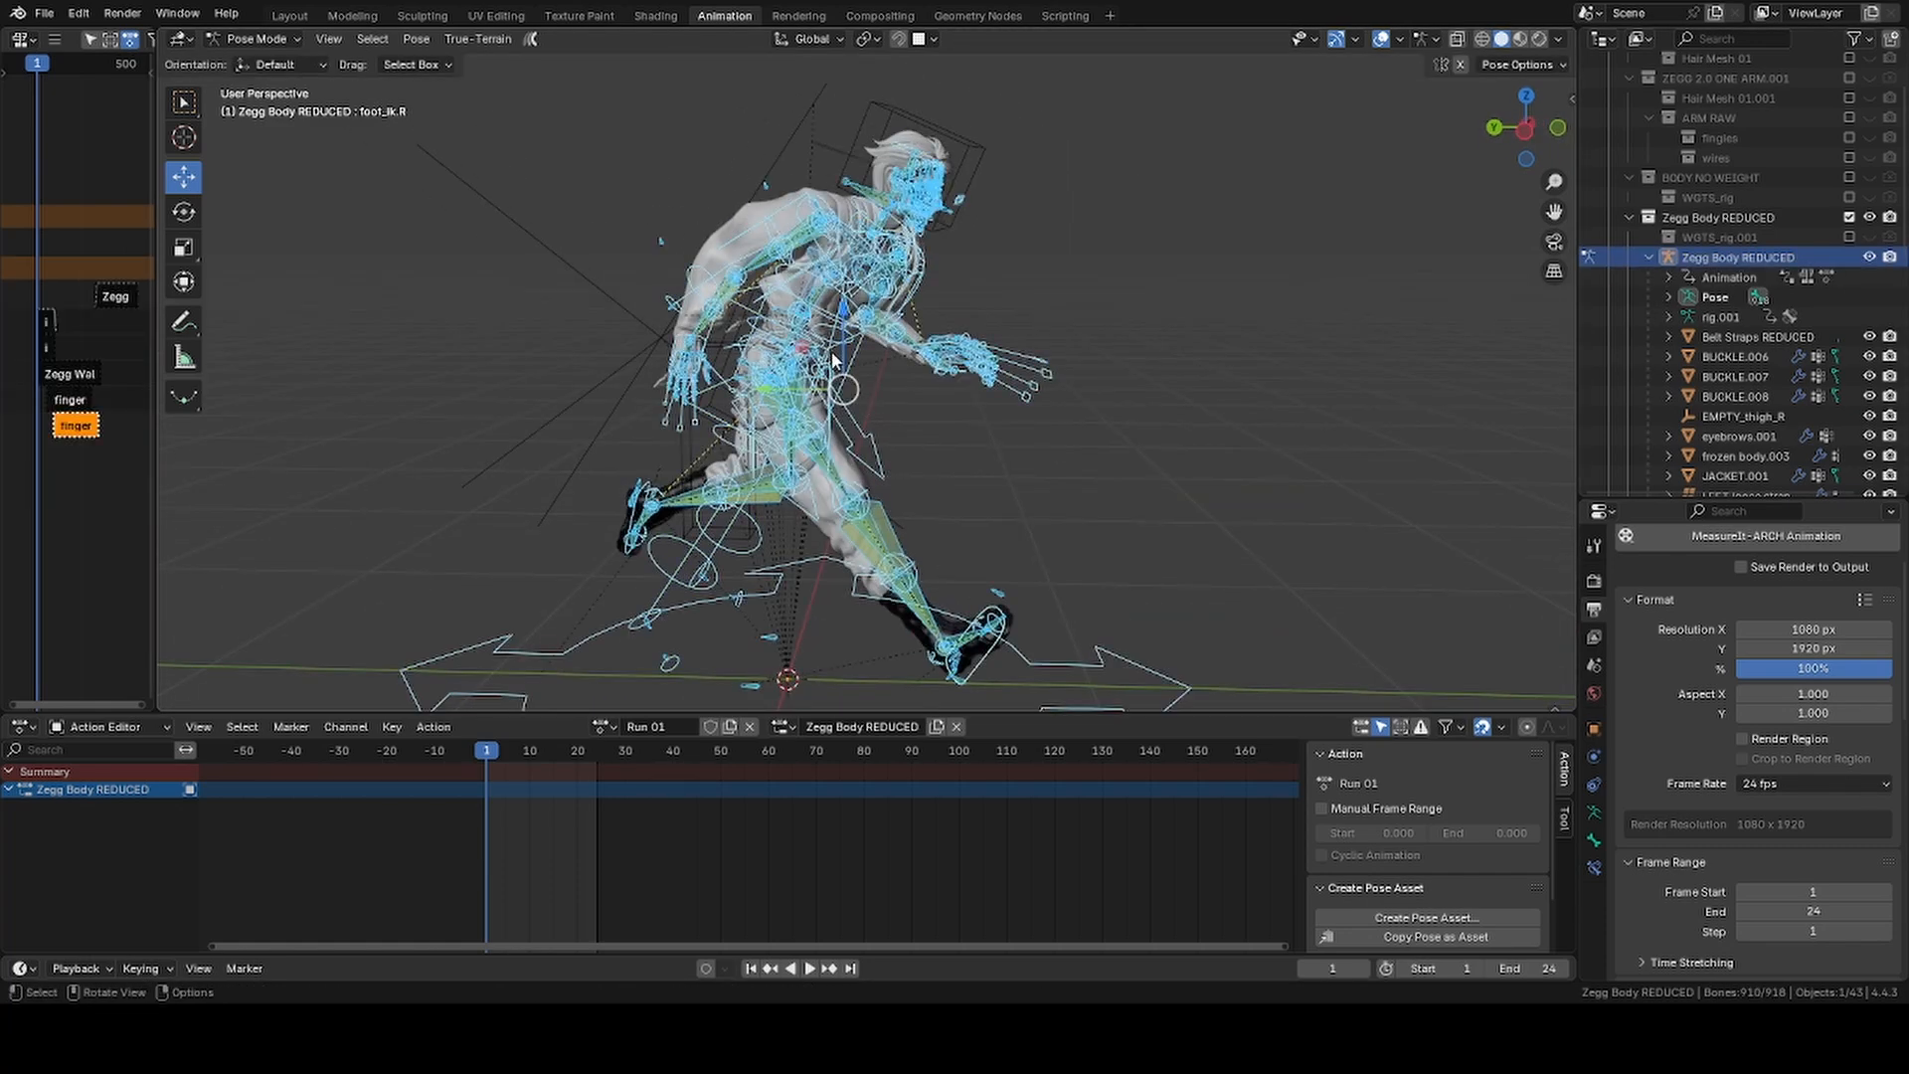
right_click(836, 360)
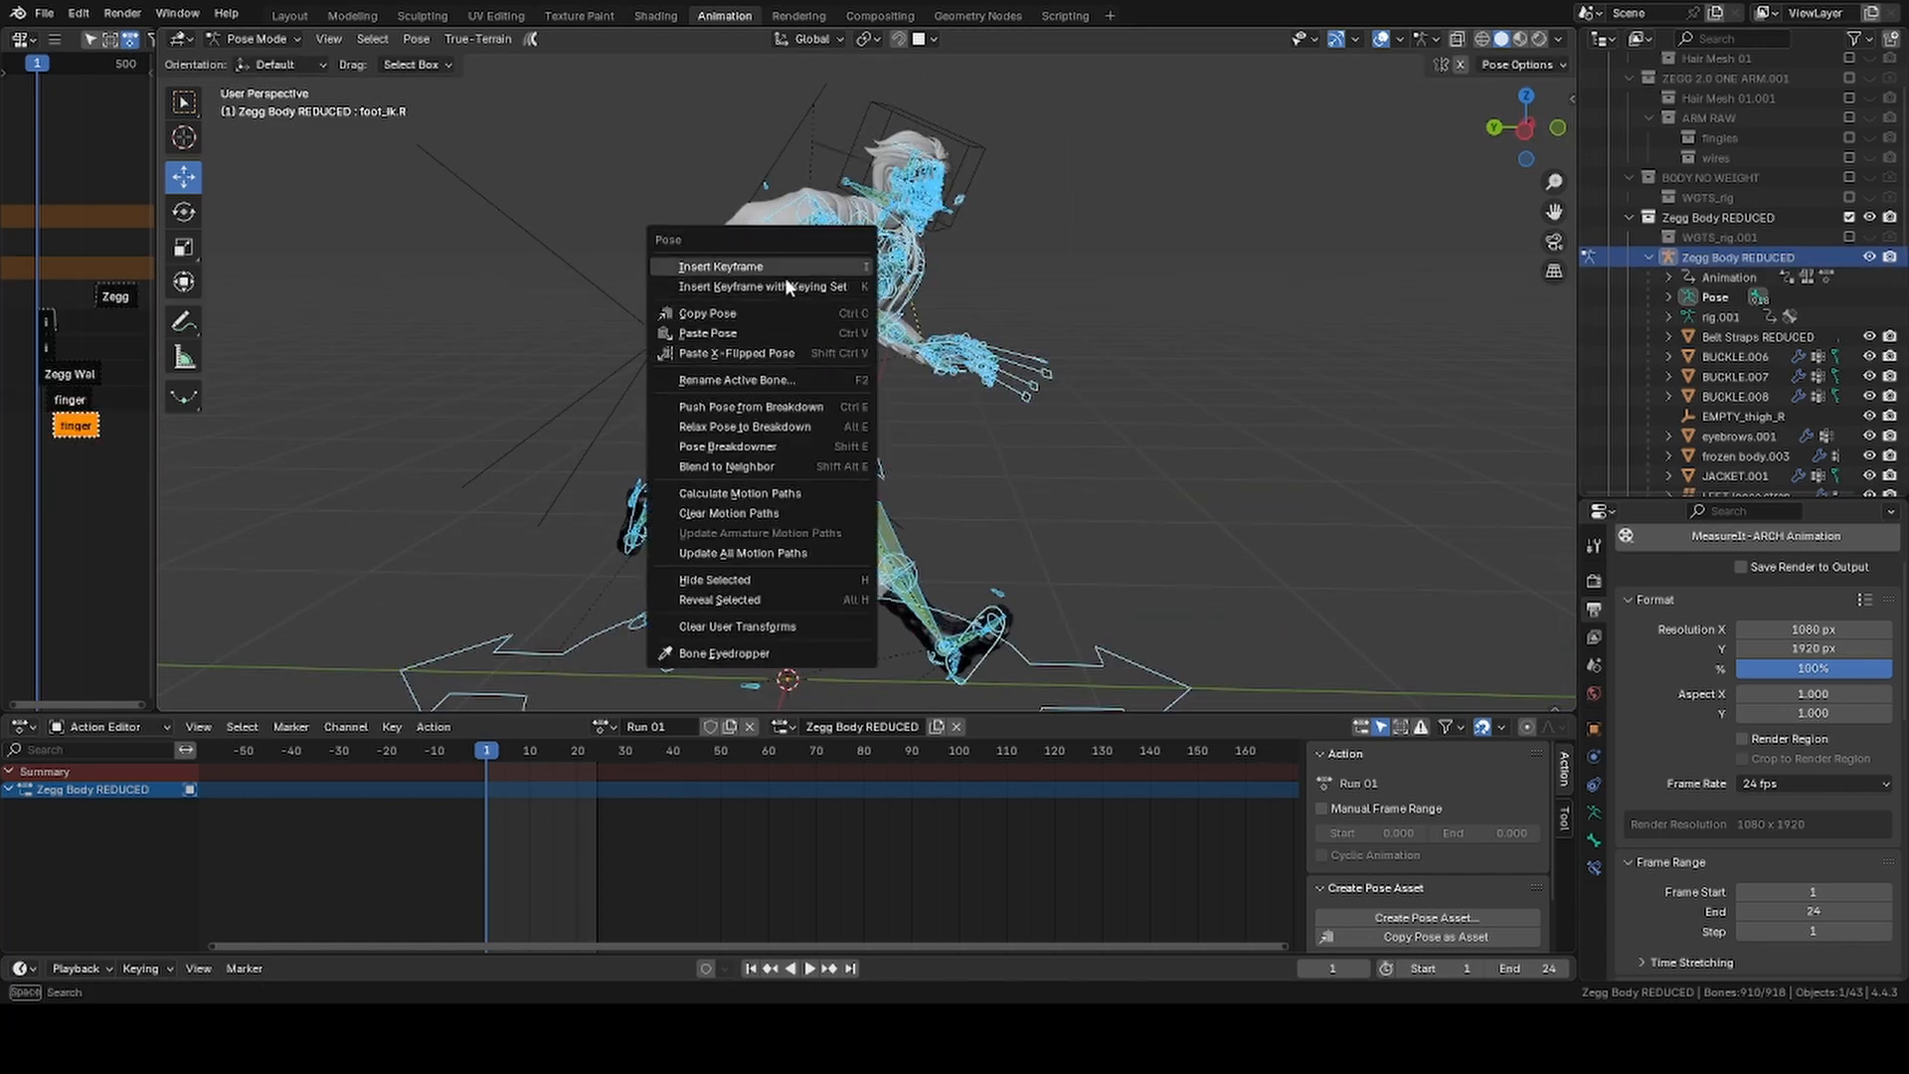
click(784, 271)
right_click(803, 290)
click(785, 336)
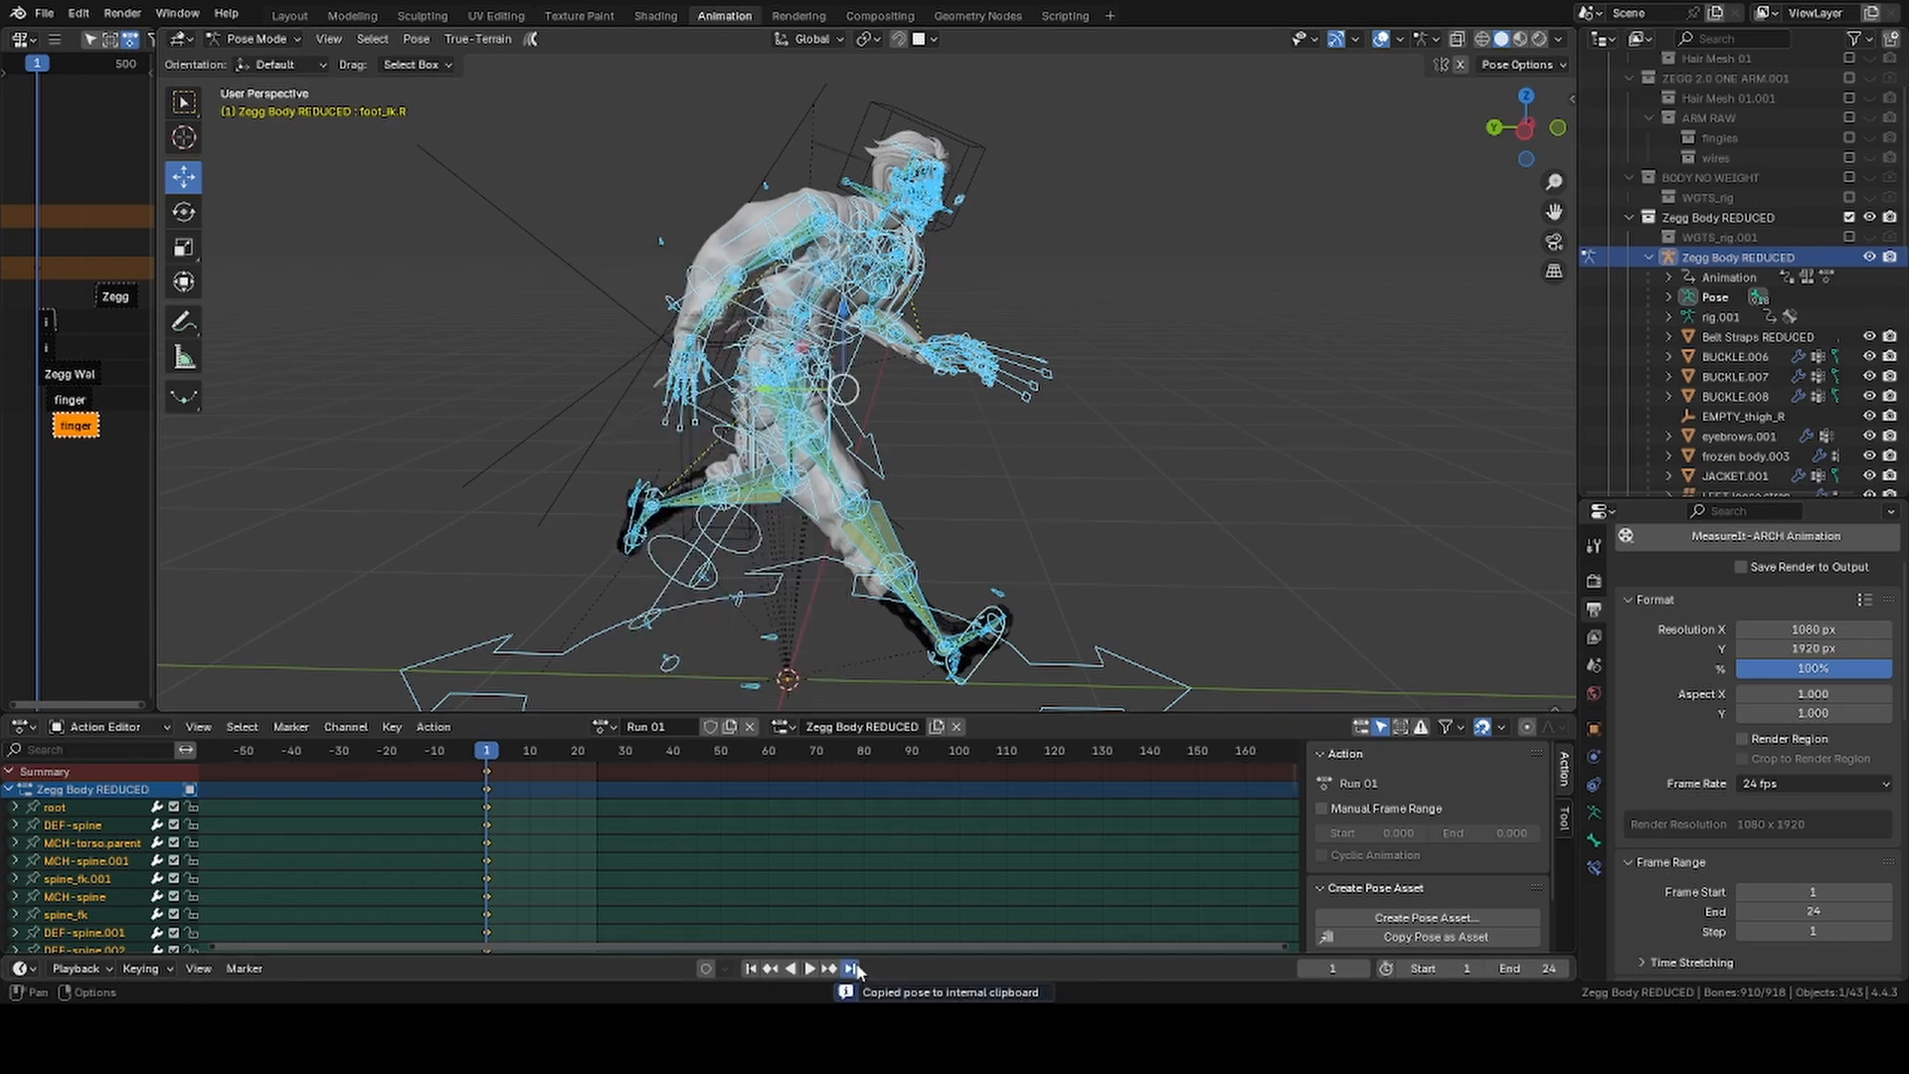
right_click(821, 283)
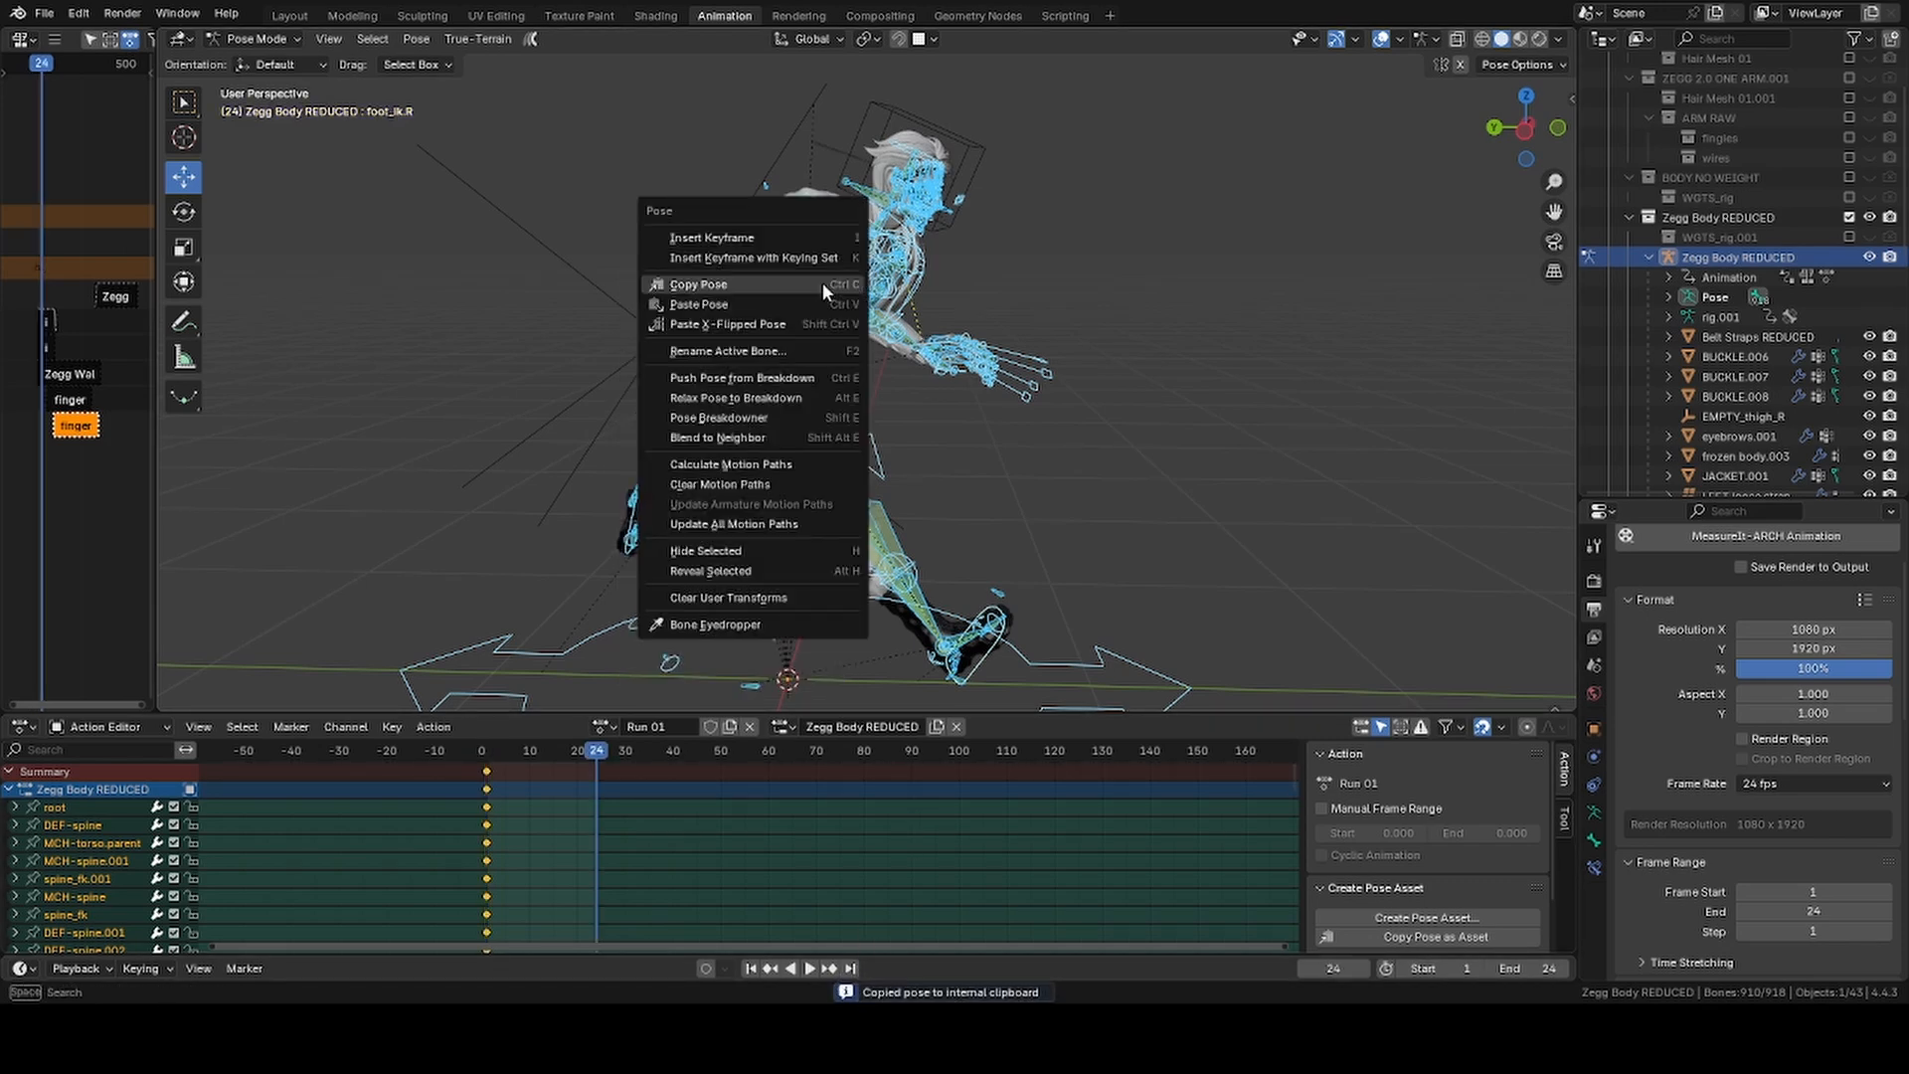
click(796, 236)
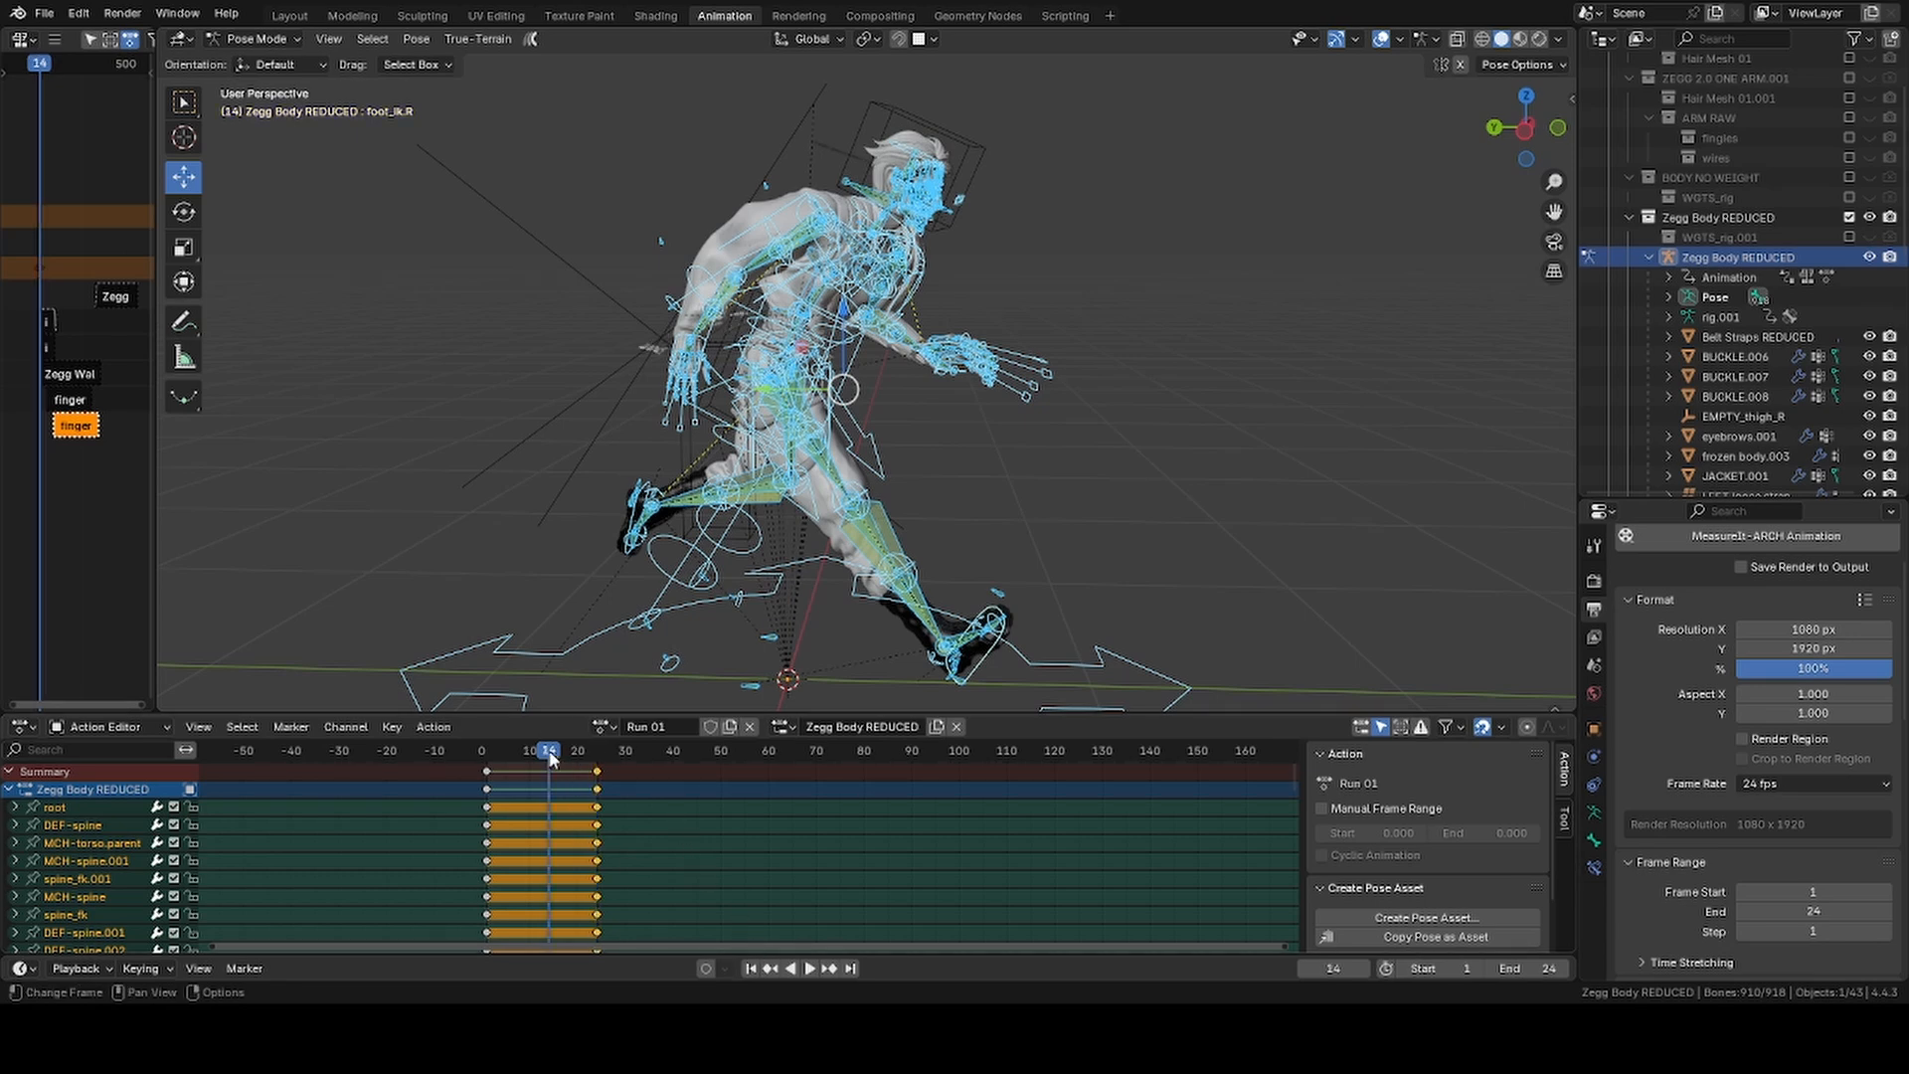
Paste the copied pose X-flipped on frame 12, hide the rig and save the file
right_click(797, 382)
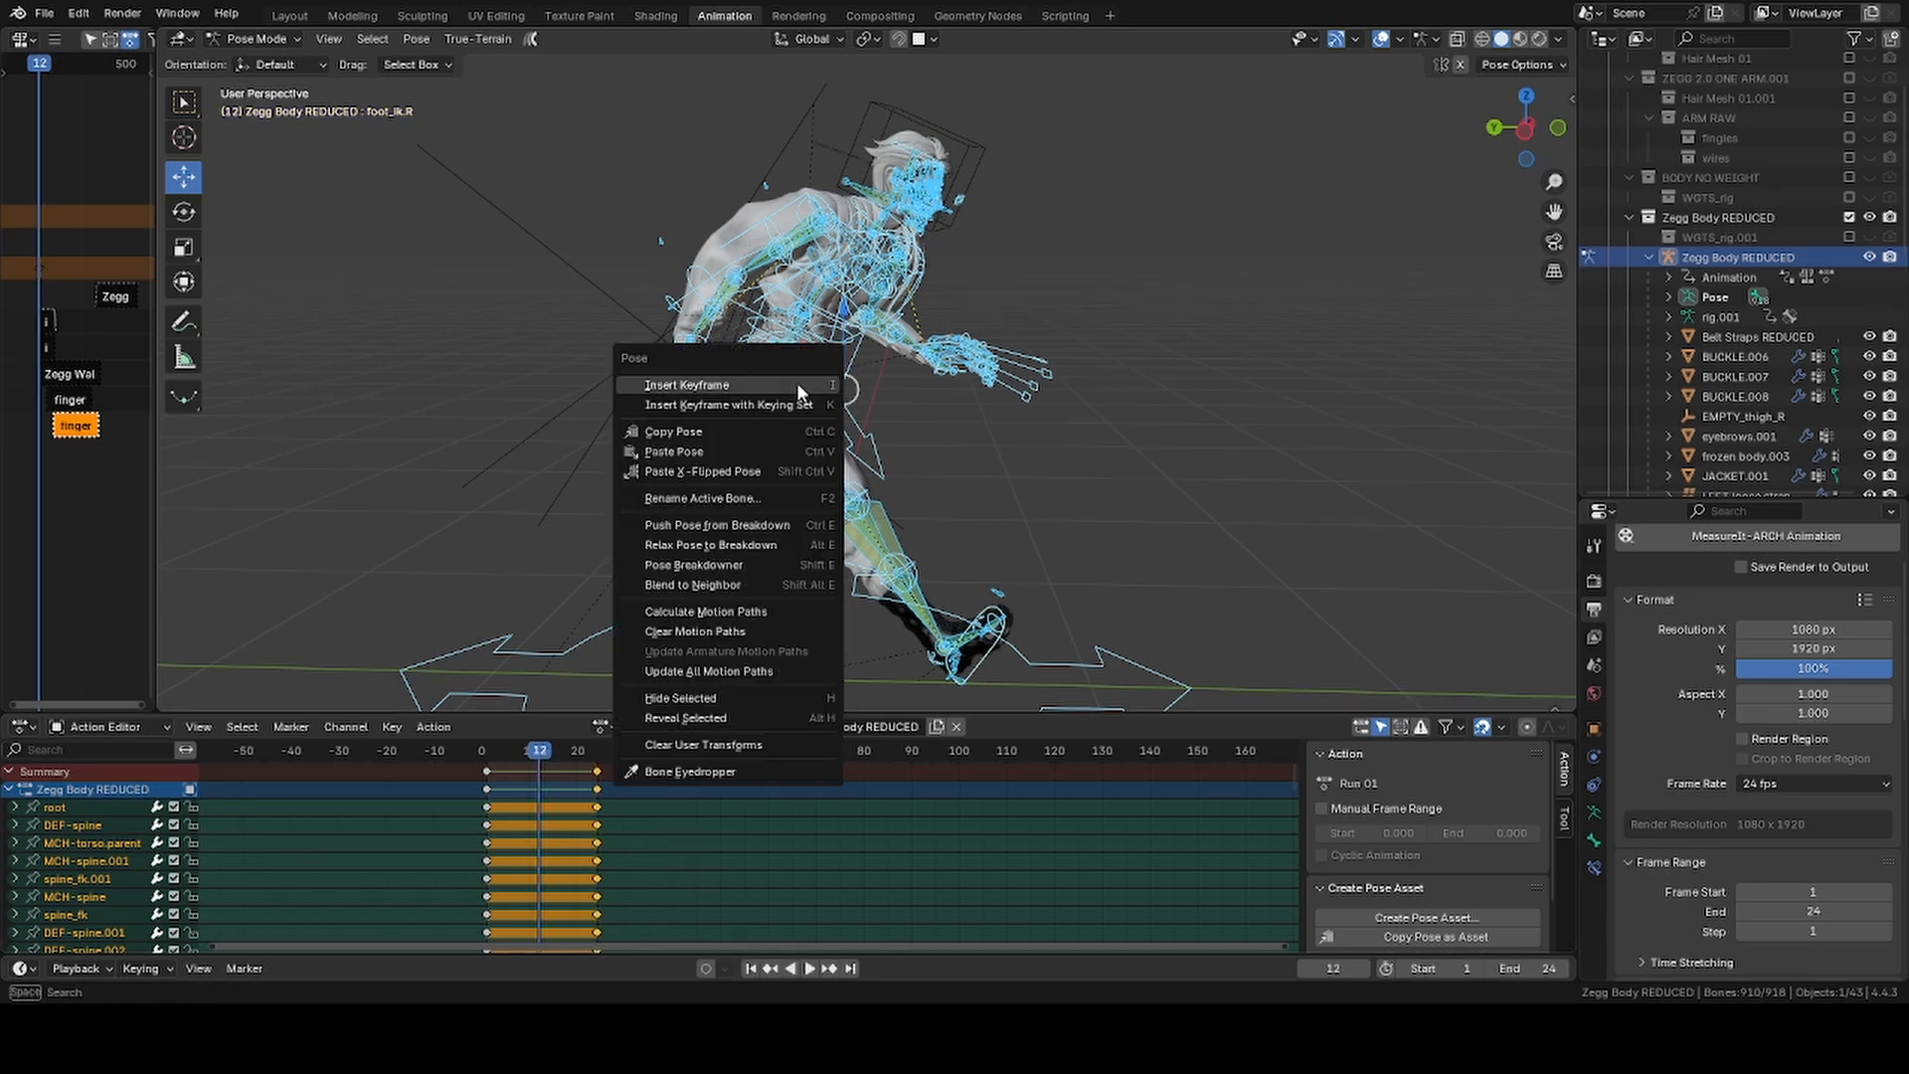
click(776, 469)
middle_drag(801, 378, 986, 368)
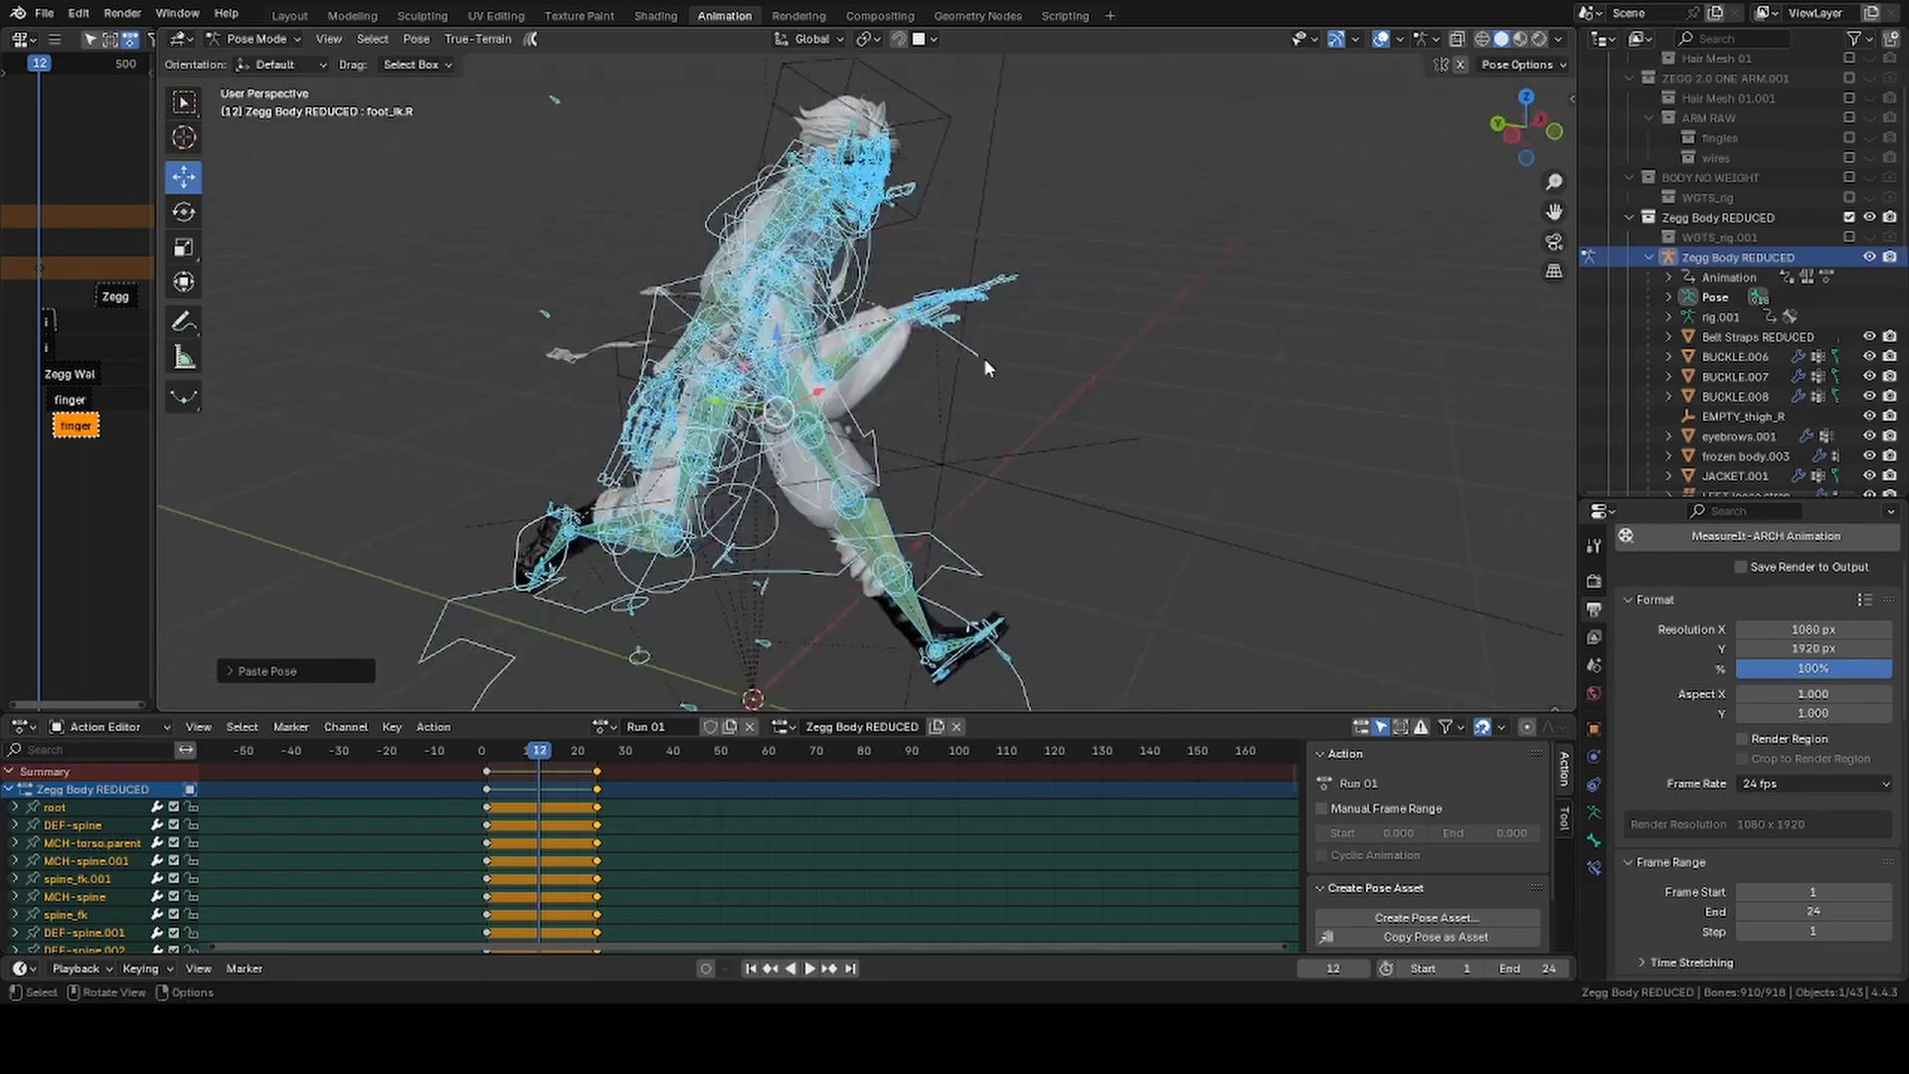
click(1869, 256)
middle_drag(1034, 443, 930, 443)
key(ctrl+s)
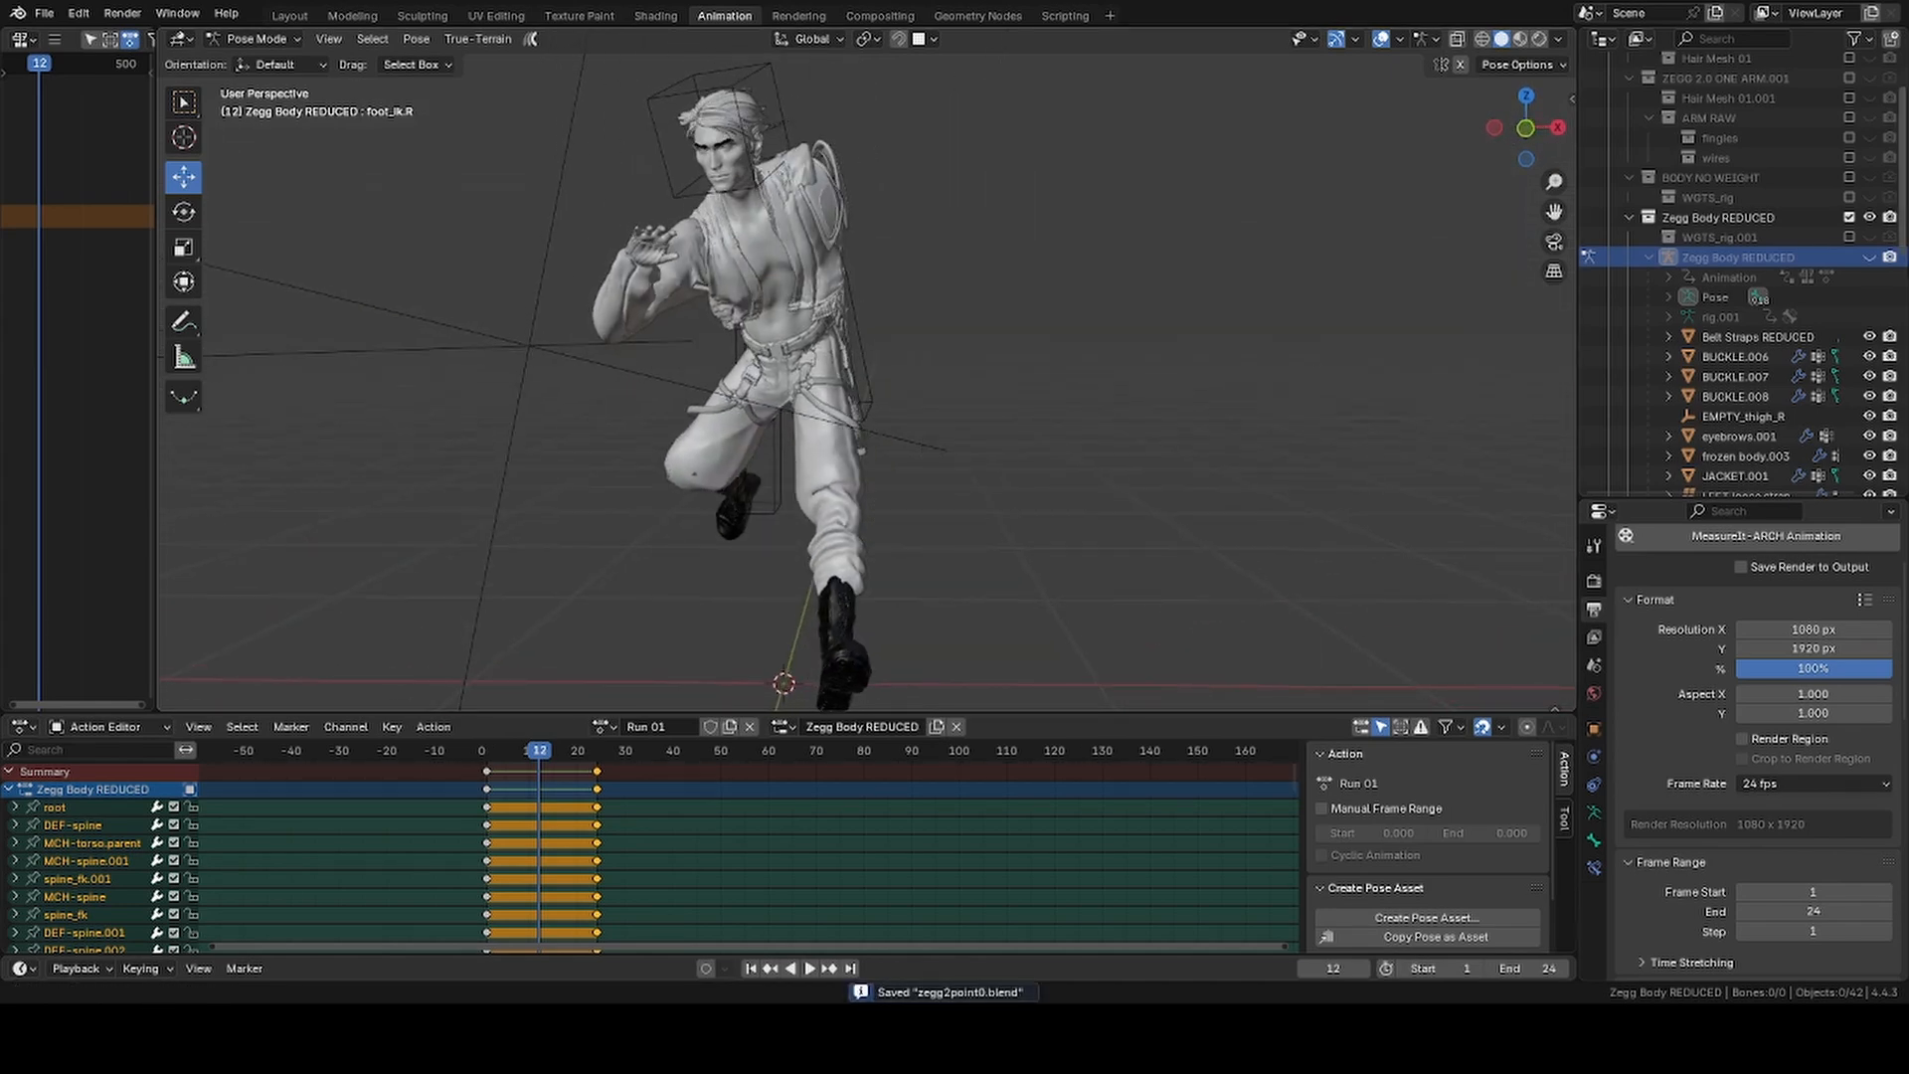
Examine the mirrored pose on frame 12 from the side with the rig shown and hidden
click(1869, 256)
middle_drag(1172, 298, 982, 332)
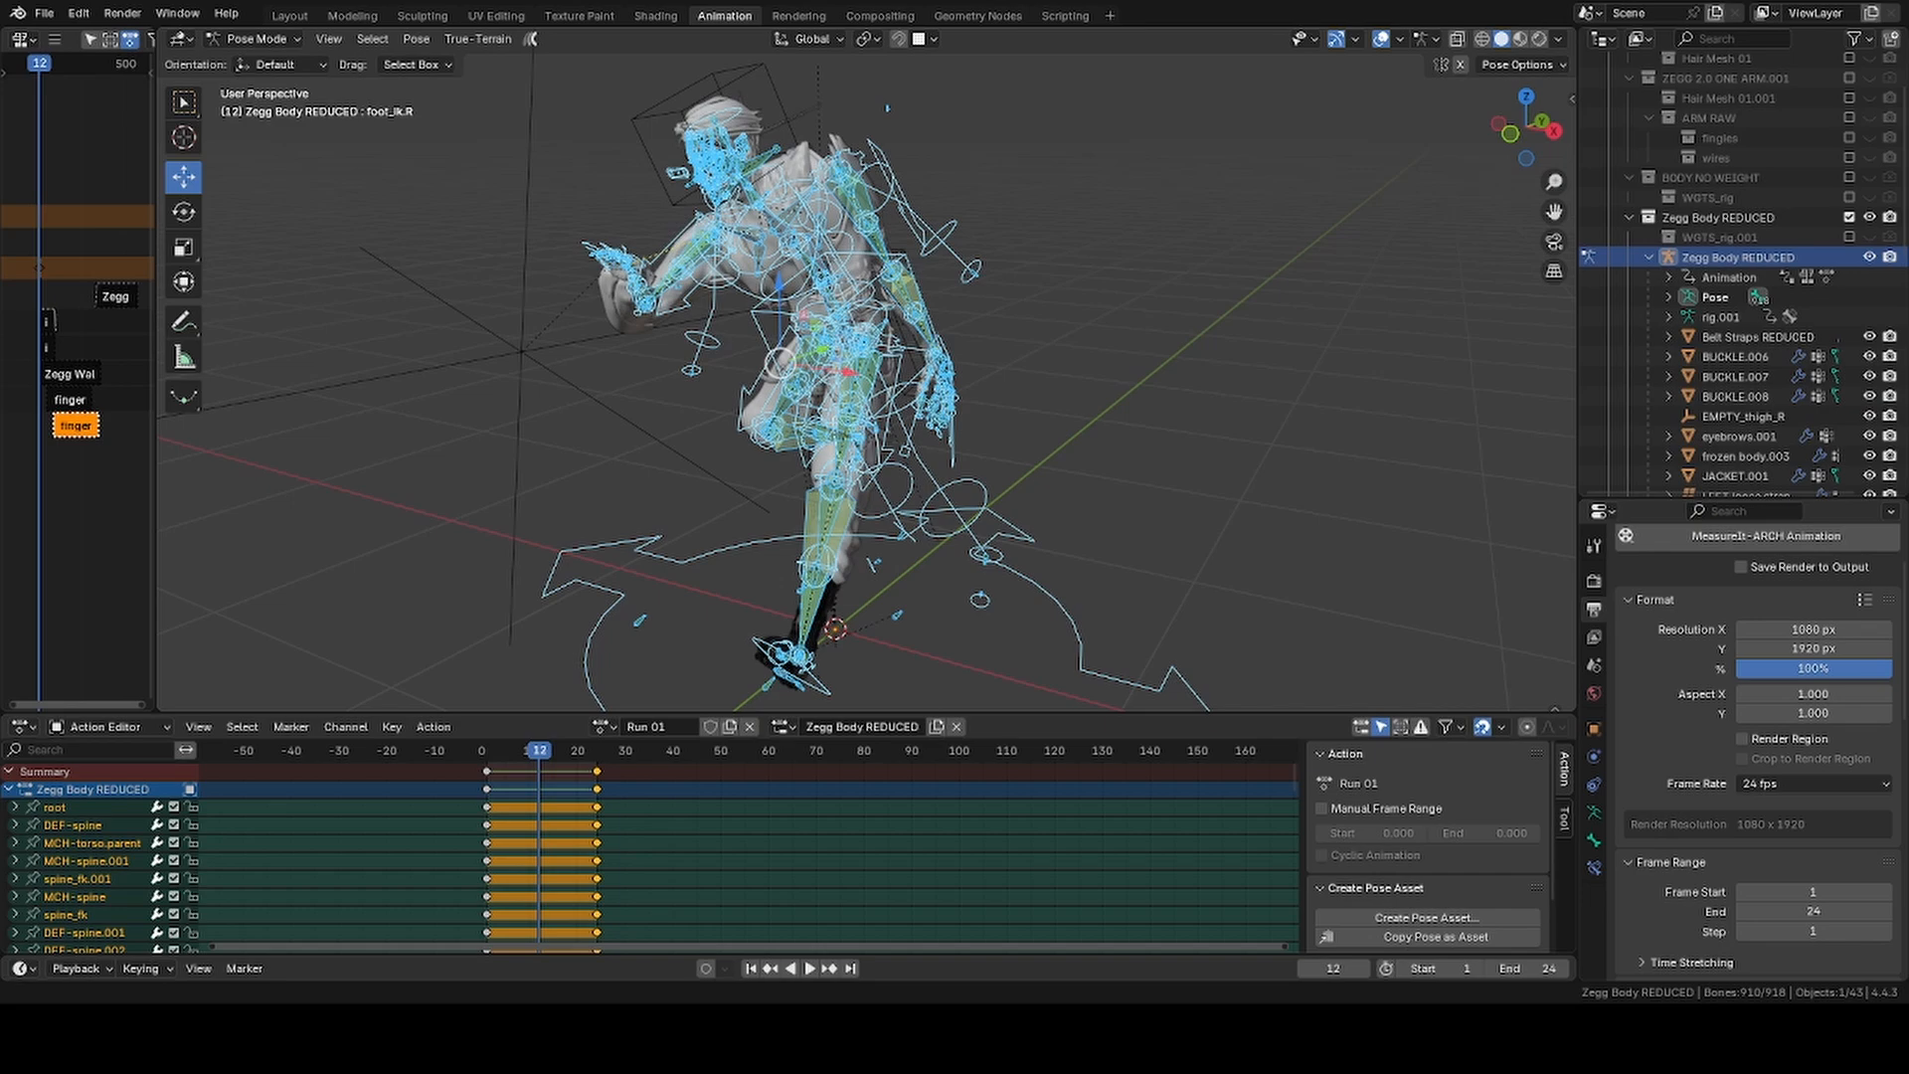
click(1005, 215)
middle_drag(1006, 215, 1171, 469)
click(1171, 469)
key(g)
key(a)
click(1869, 257)
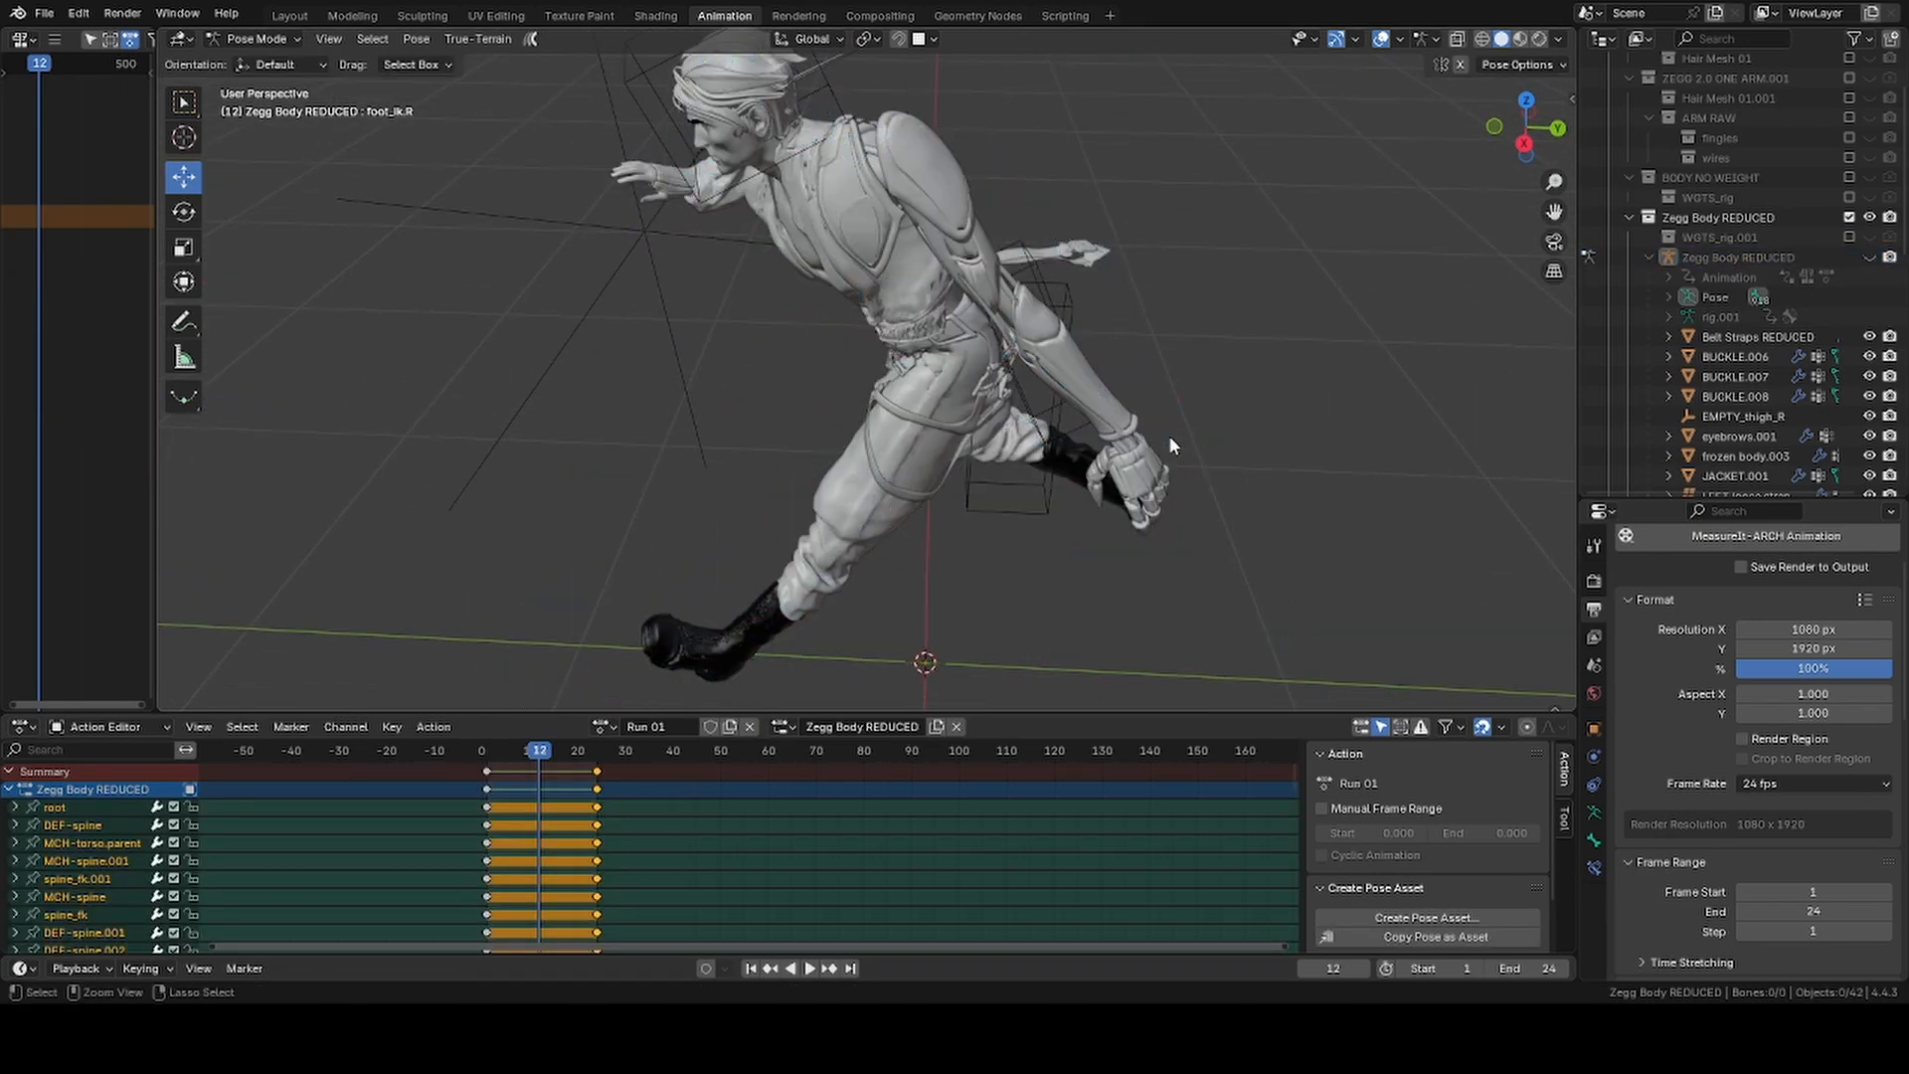
Show the rig, move the left hand IK control on frame 12 and scrub to frame 13
click(1869, 257)
click(1159, 460)
key(g)
click(795, 382)
middle_drag(796, 383, 835, 343)
drag(535, 754, 543, 781)
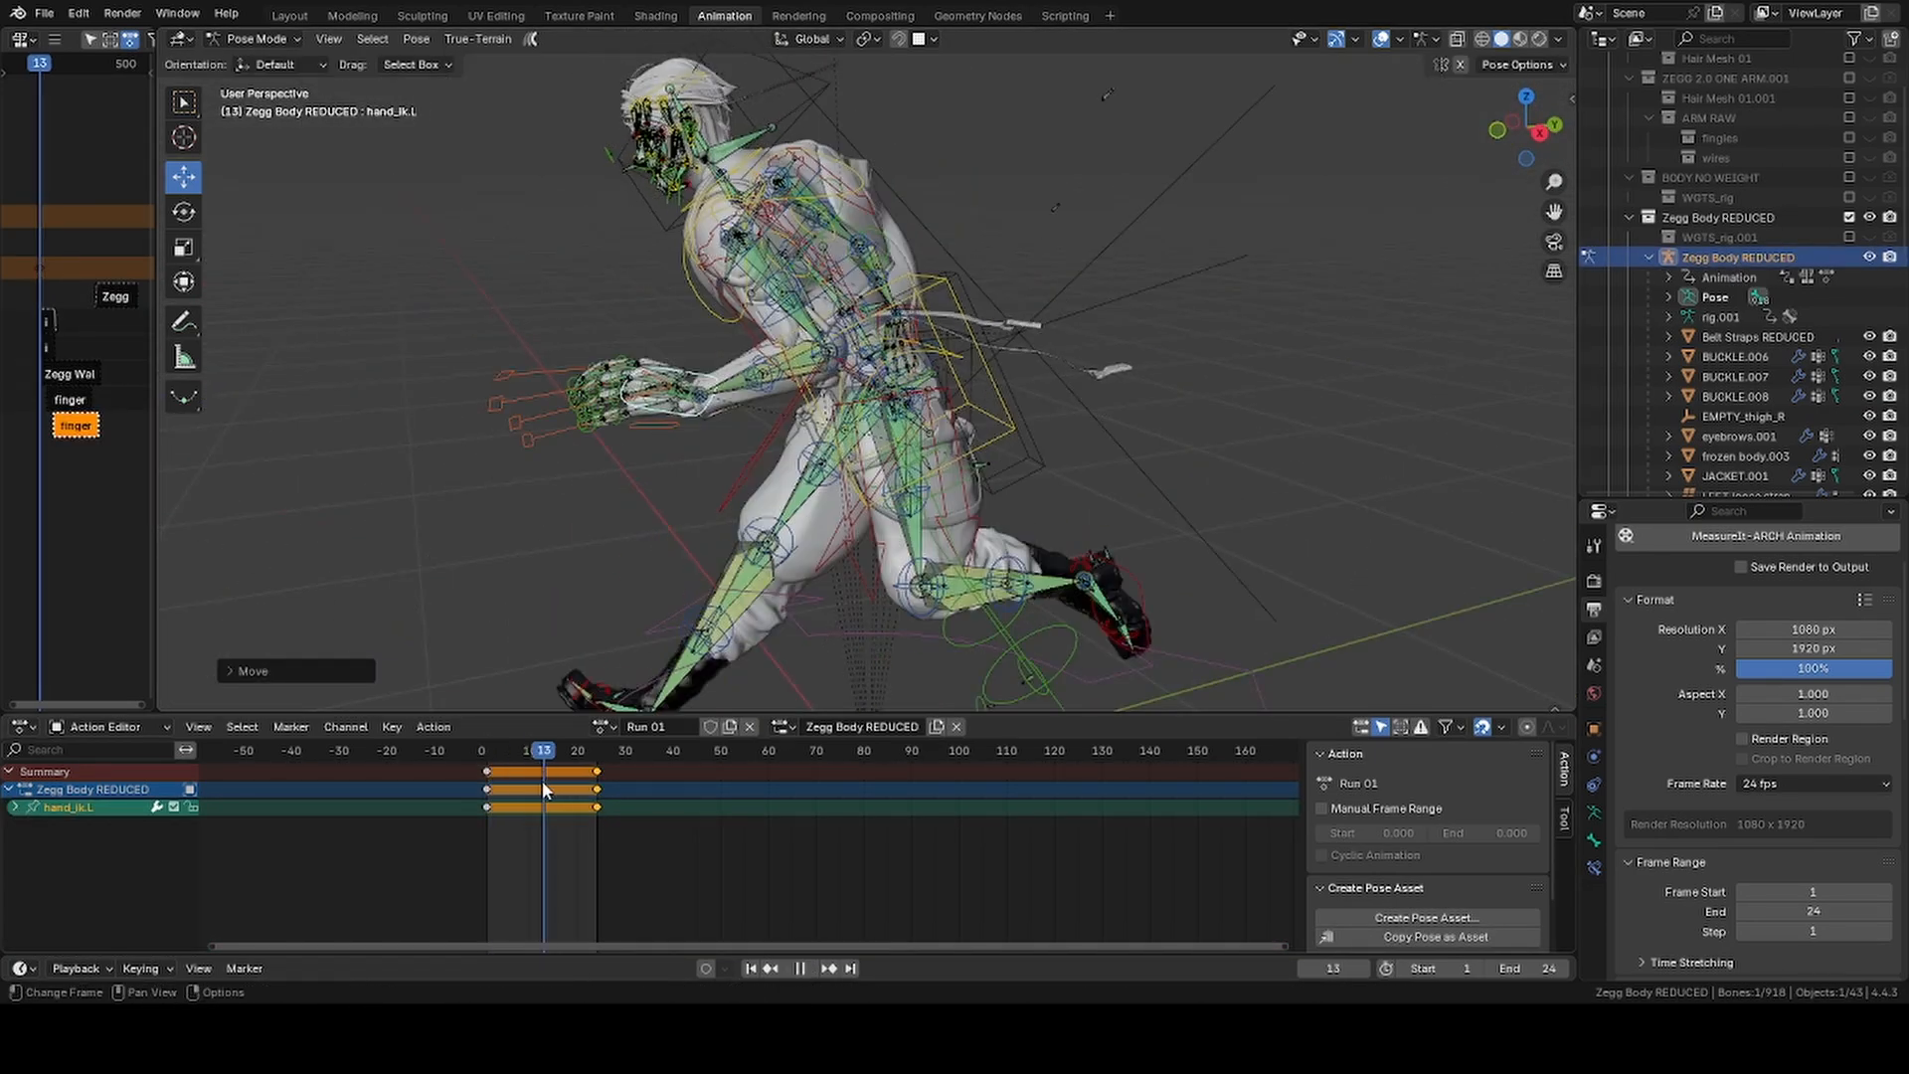
Paste the X-flipped pose onto all bones again on frame 12
key(a)
right_click(851, 338)
click(853, 358)
middle_drag(853, 358, 689, 286)
Move and rotate individual rig controls to refine the flipped pose on frame 12, and save the file
click(933, 492)
key(g)
right_click(915, 459)
click(915, 460)
scroll(891, 427, up, 3)
click(852, 414)
key(r)
click(988, 457)
click(925, 178)
key(r)
middle_drag(925, 179, 995, 298)
click(1193, 239)
click(1114, 324)
drag(1004, 308, 1034, 318)
middle_drag(1034, 318, 720, 308)
key(ctrl+s)
Rotate the right hand IK control freely on frame 12 to fit the raised forearm
click(184, 212)
drag(883, 338, 865, 438)
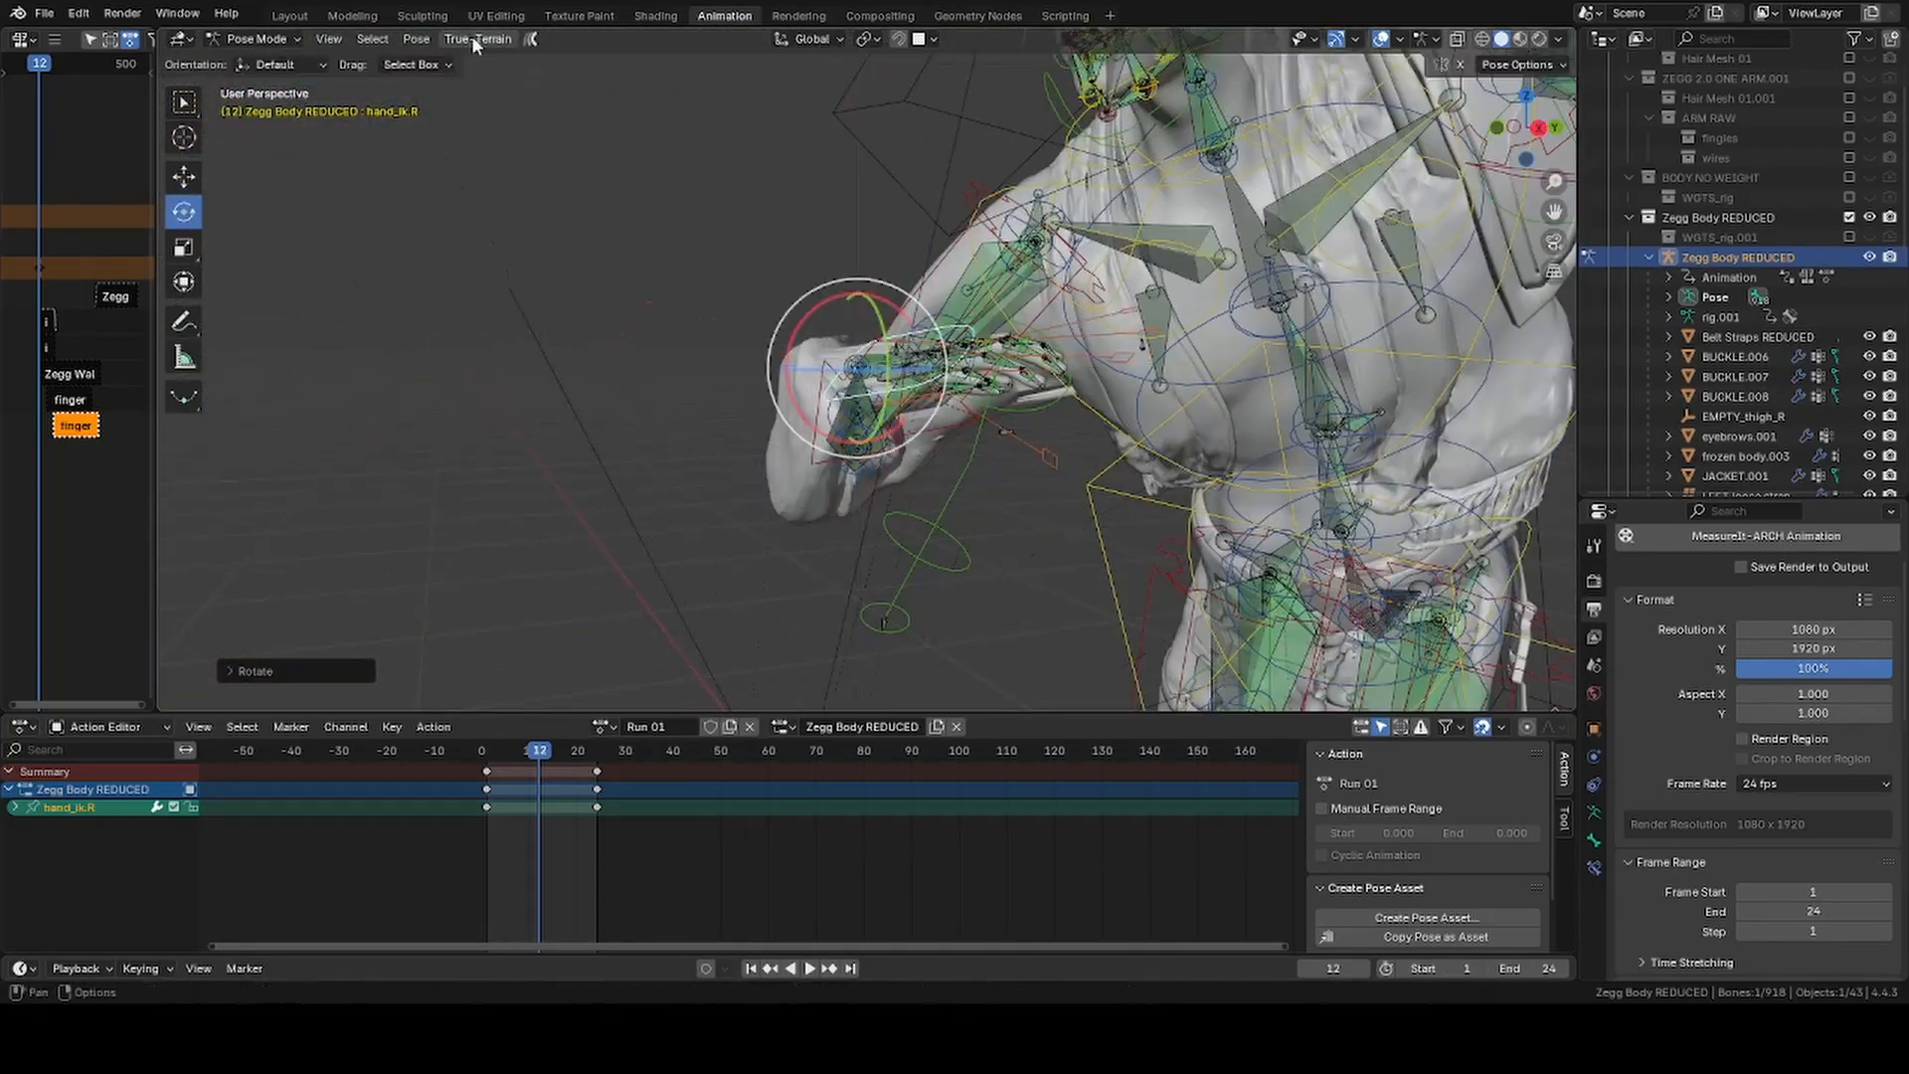
middle_drag(477, 90, 498, 343)
key(g)
click(959, 382)
drag(959, 383, 1158, 360)
middle_drag(1163, 358, 1143, 402)
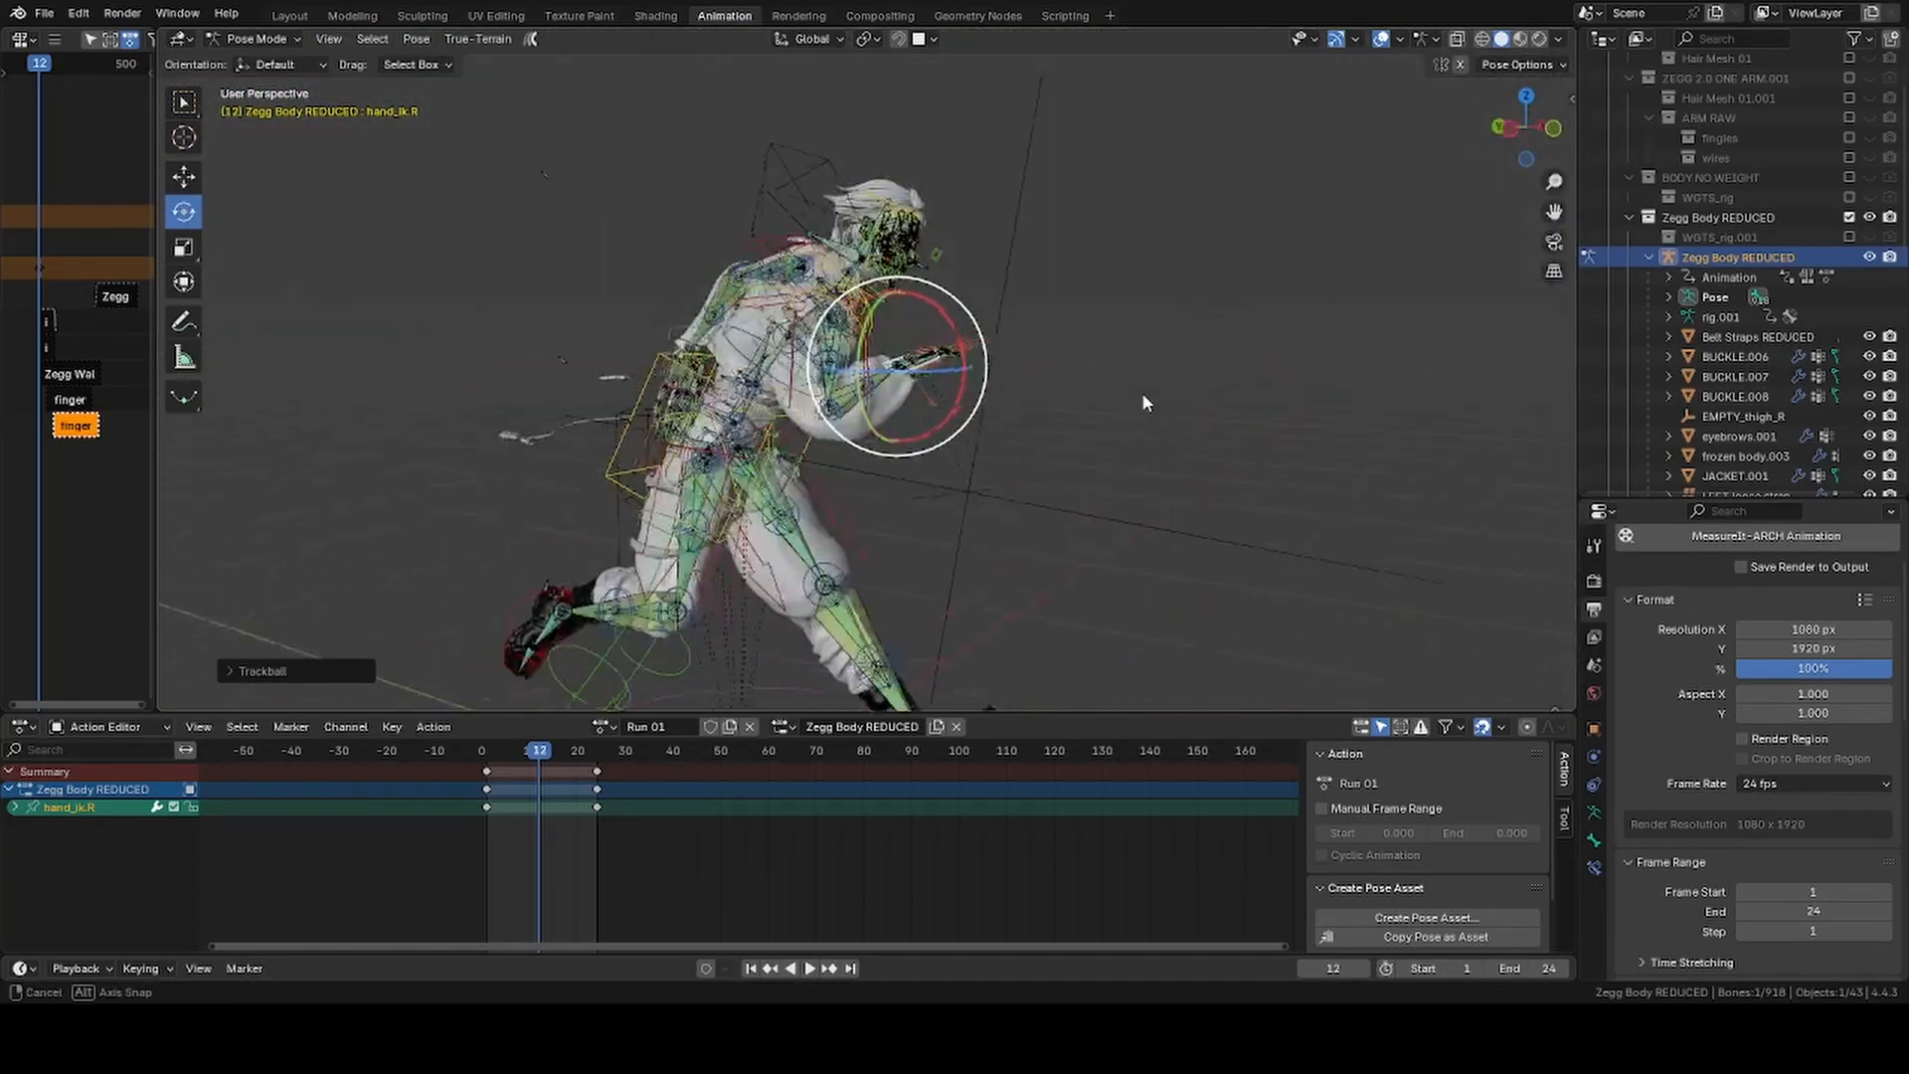
Insert keyframes for all bones on frame 12, hide the rig and save the file
key(a)
key(i)
click(1869, 258)
middle_drag(960, 467, 855, 468)
key(ctrl+s)
Copy the full pose from frame 1, set and key it on frame 24, and hide the rig
click(752, 968)
click(809, 968)
right_click(791, 371)
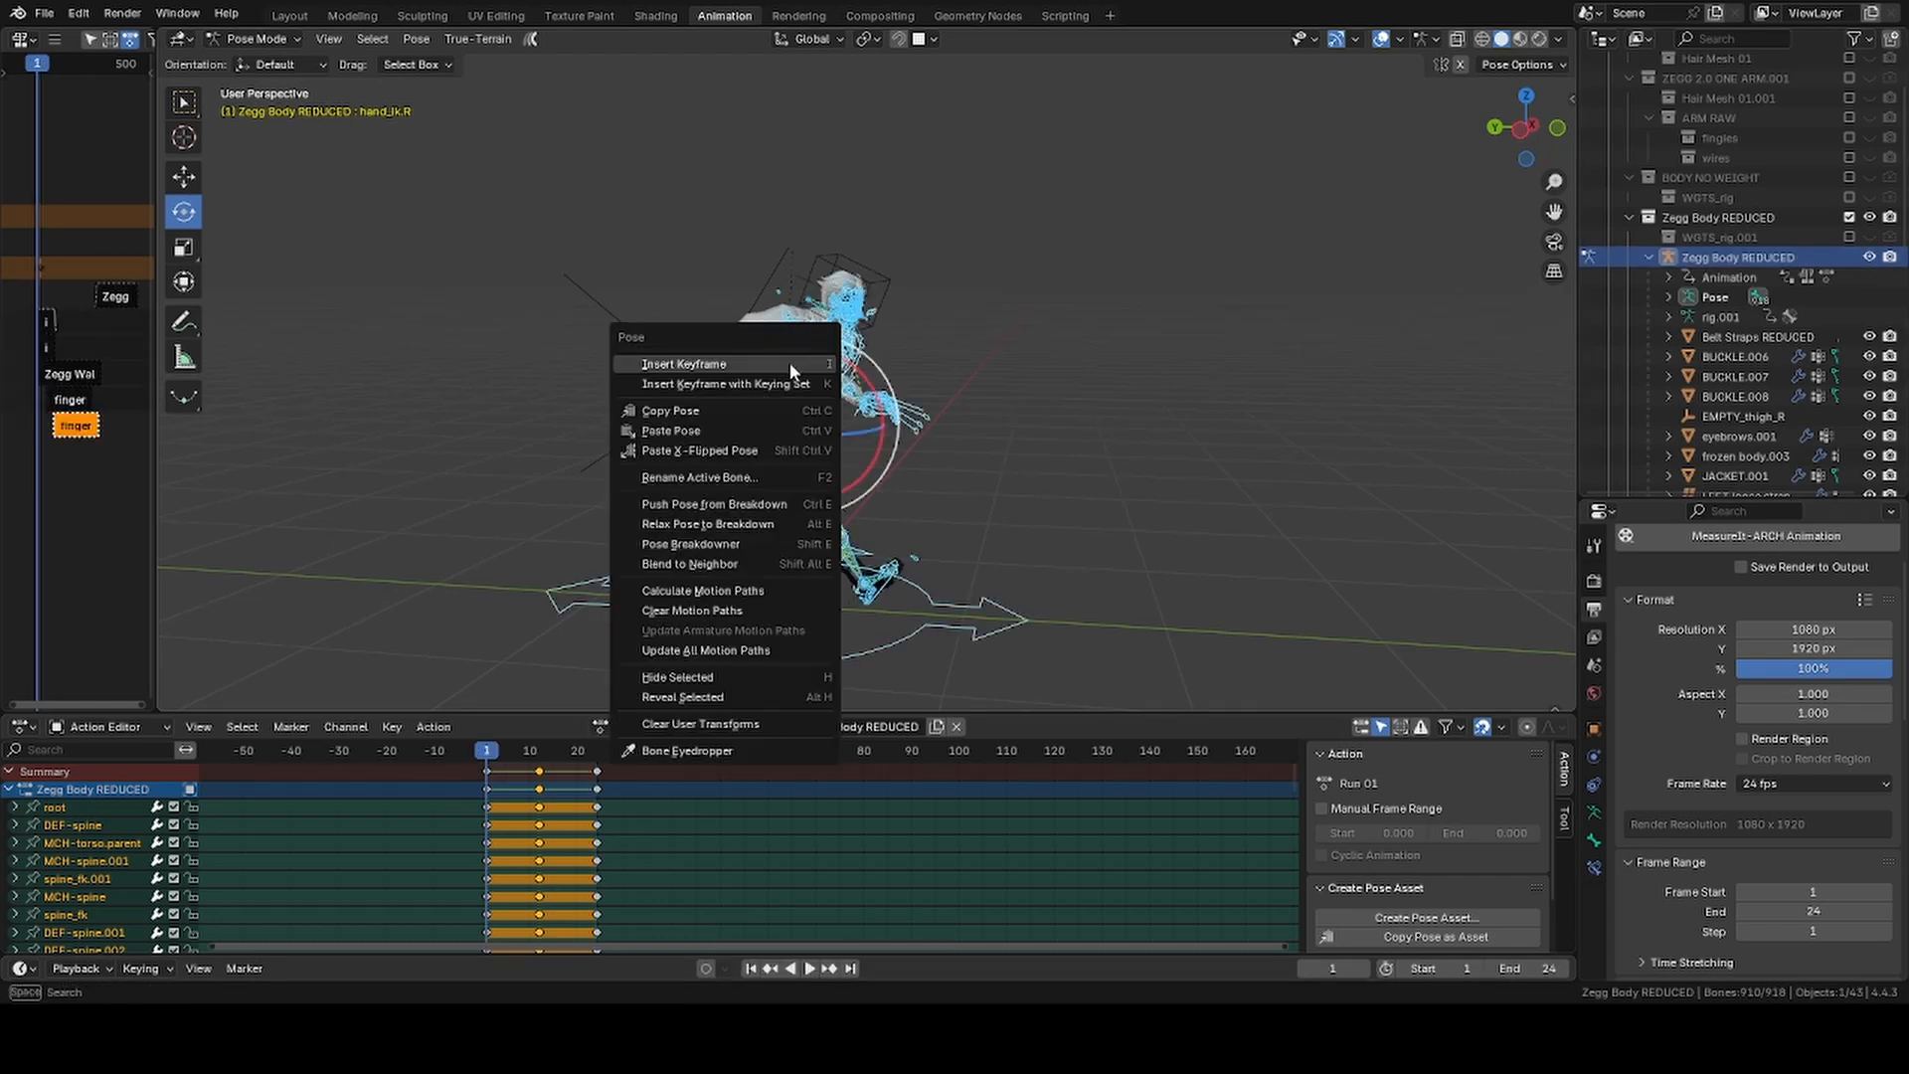
click(756, 411)
click(851, 969)
right_click(771, 343)
click(765, 337)
click(1870, 258)
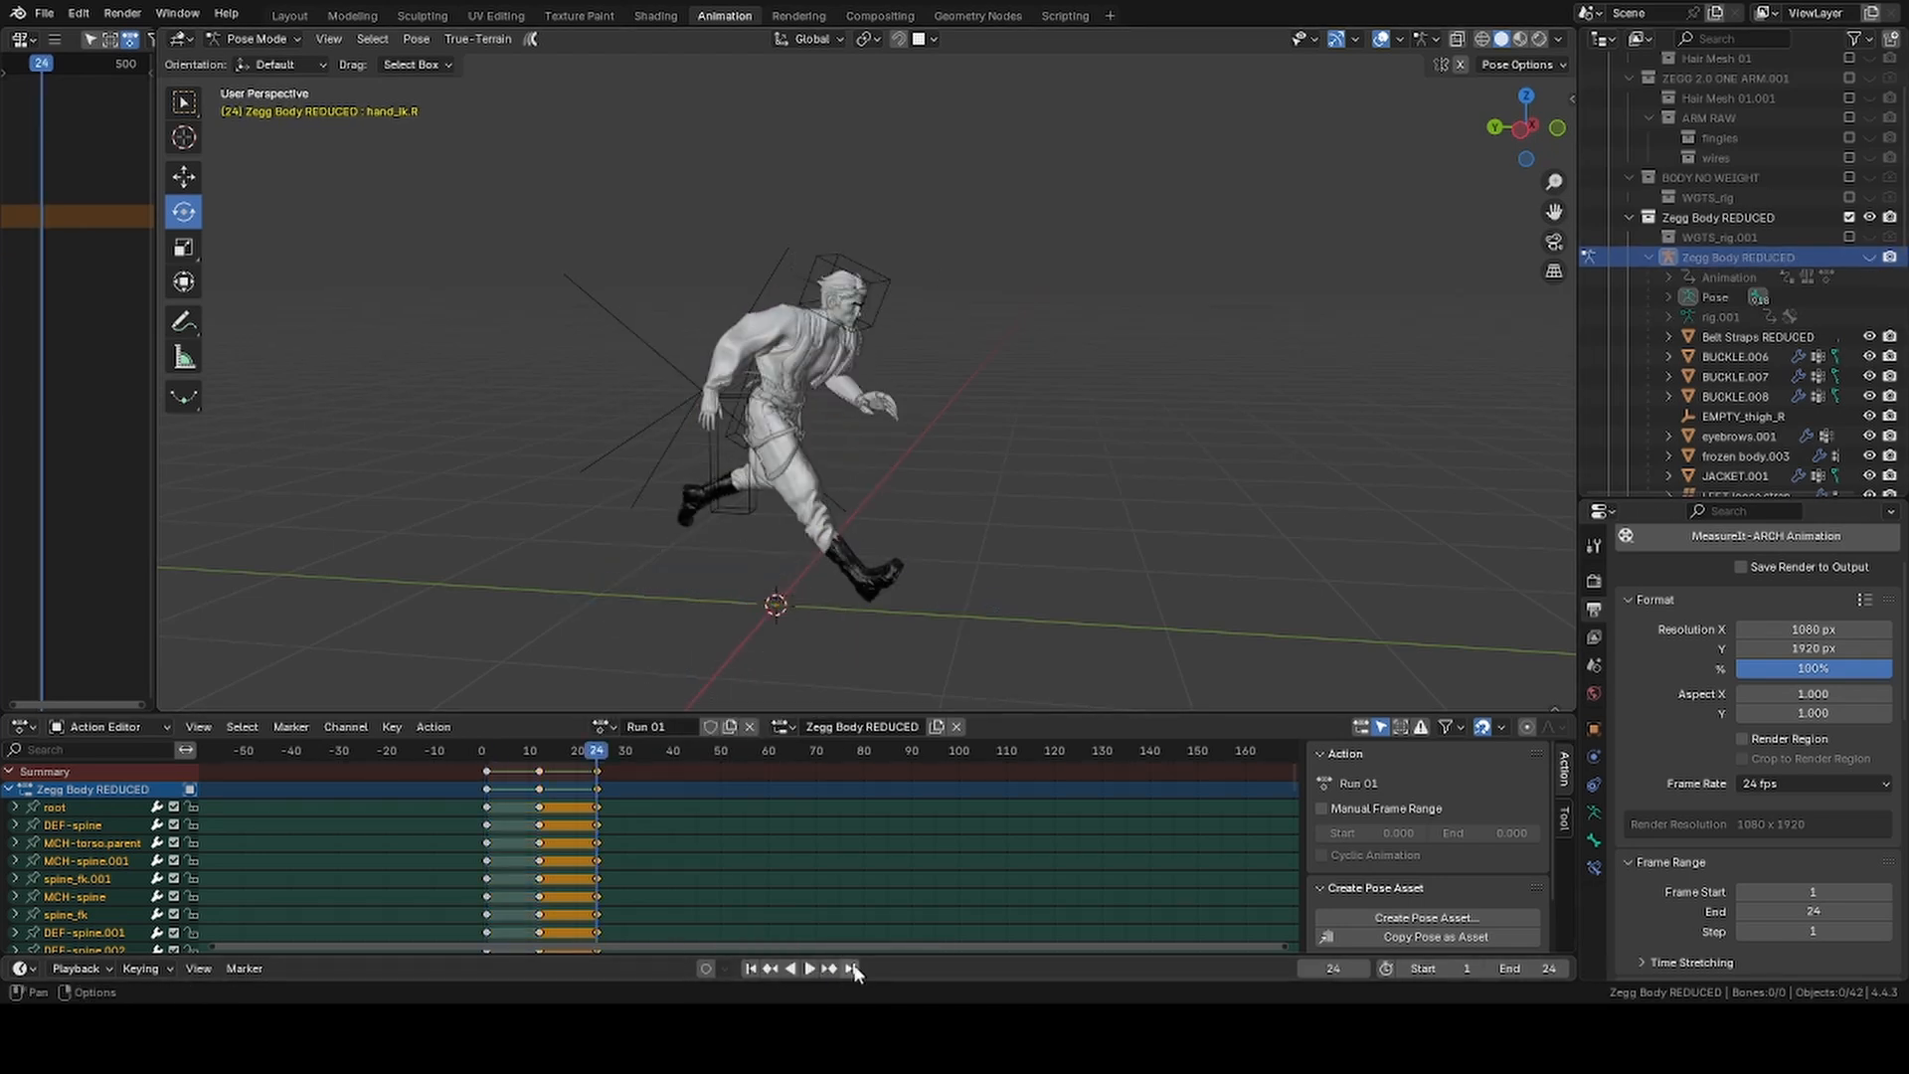
Play back the run cycle and examine it from both sides of the character
key(space)
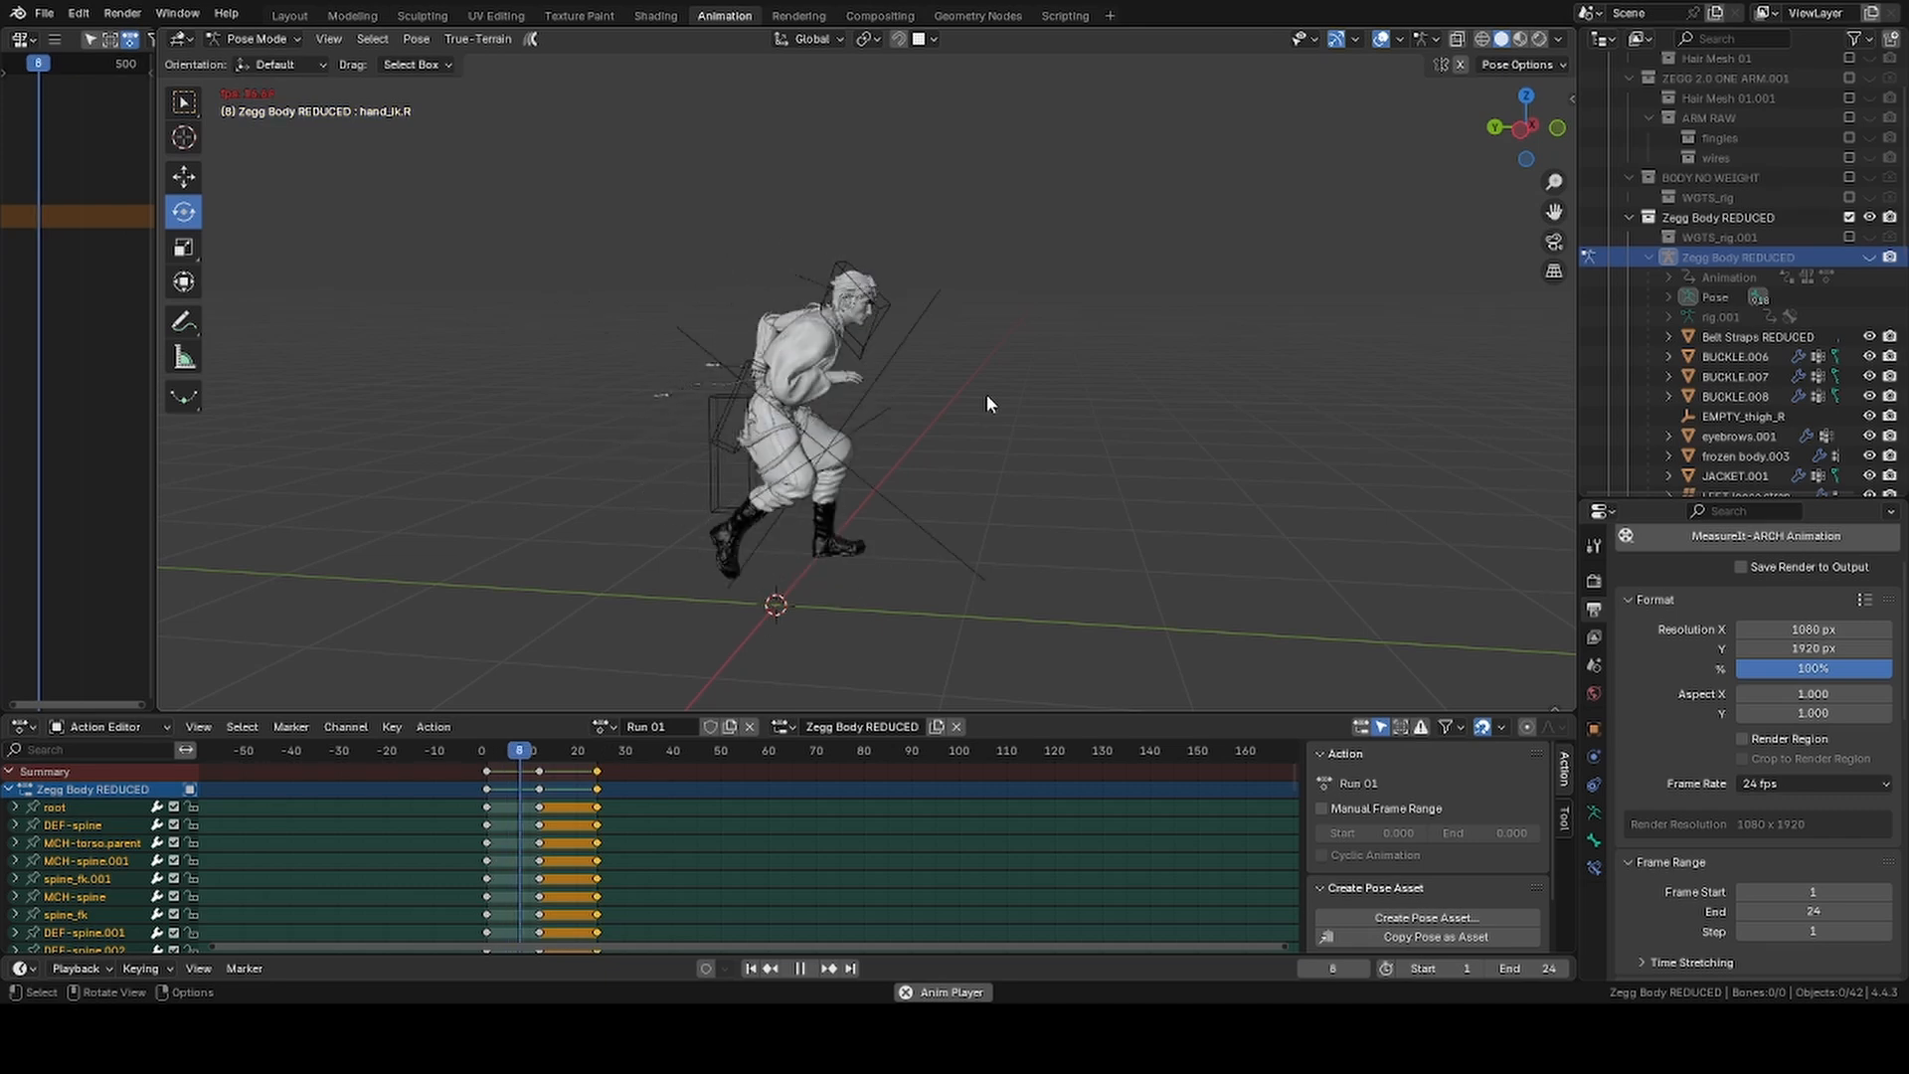
middle_drag(986, 394, 631, 402)
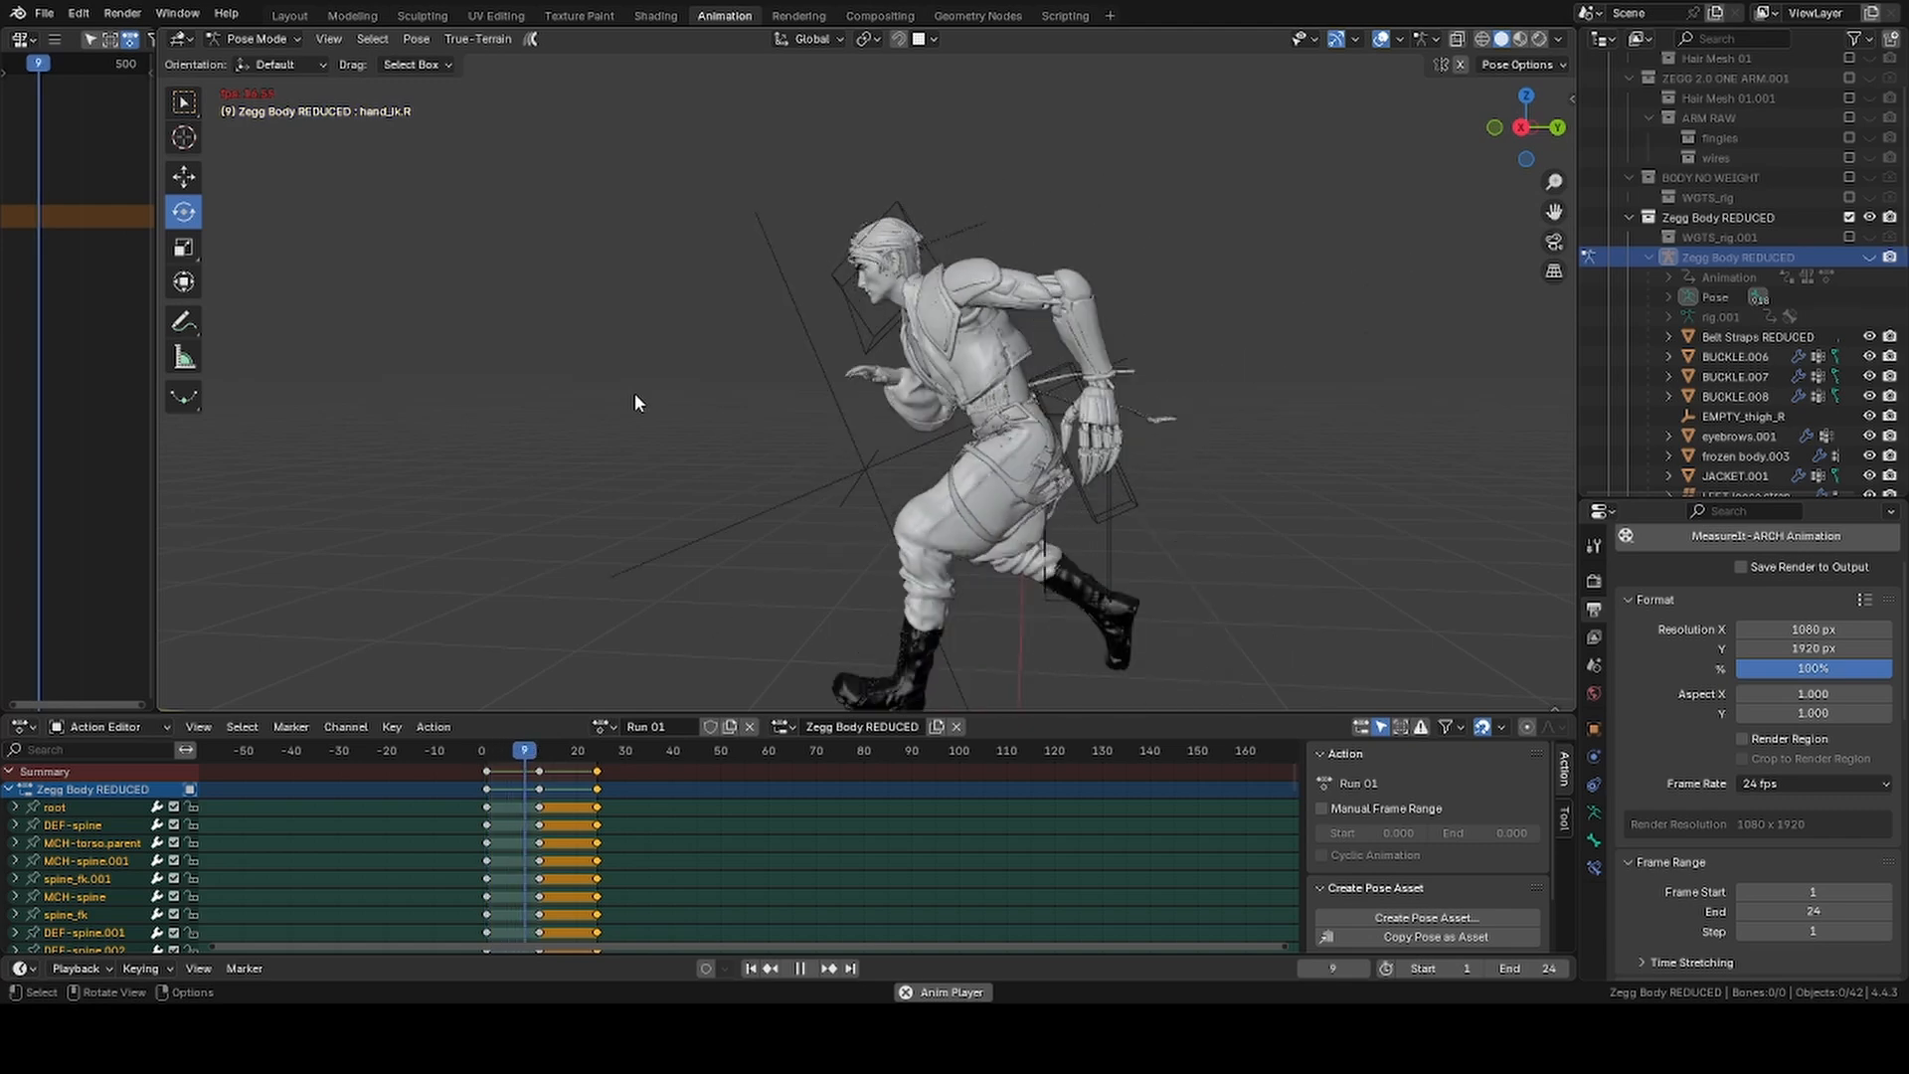
middle_drag(643, 408, 601, 409)
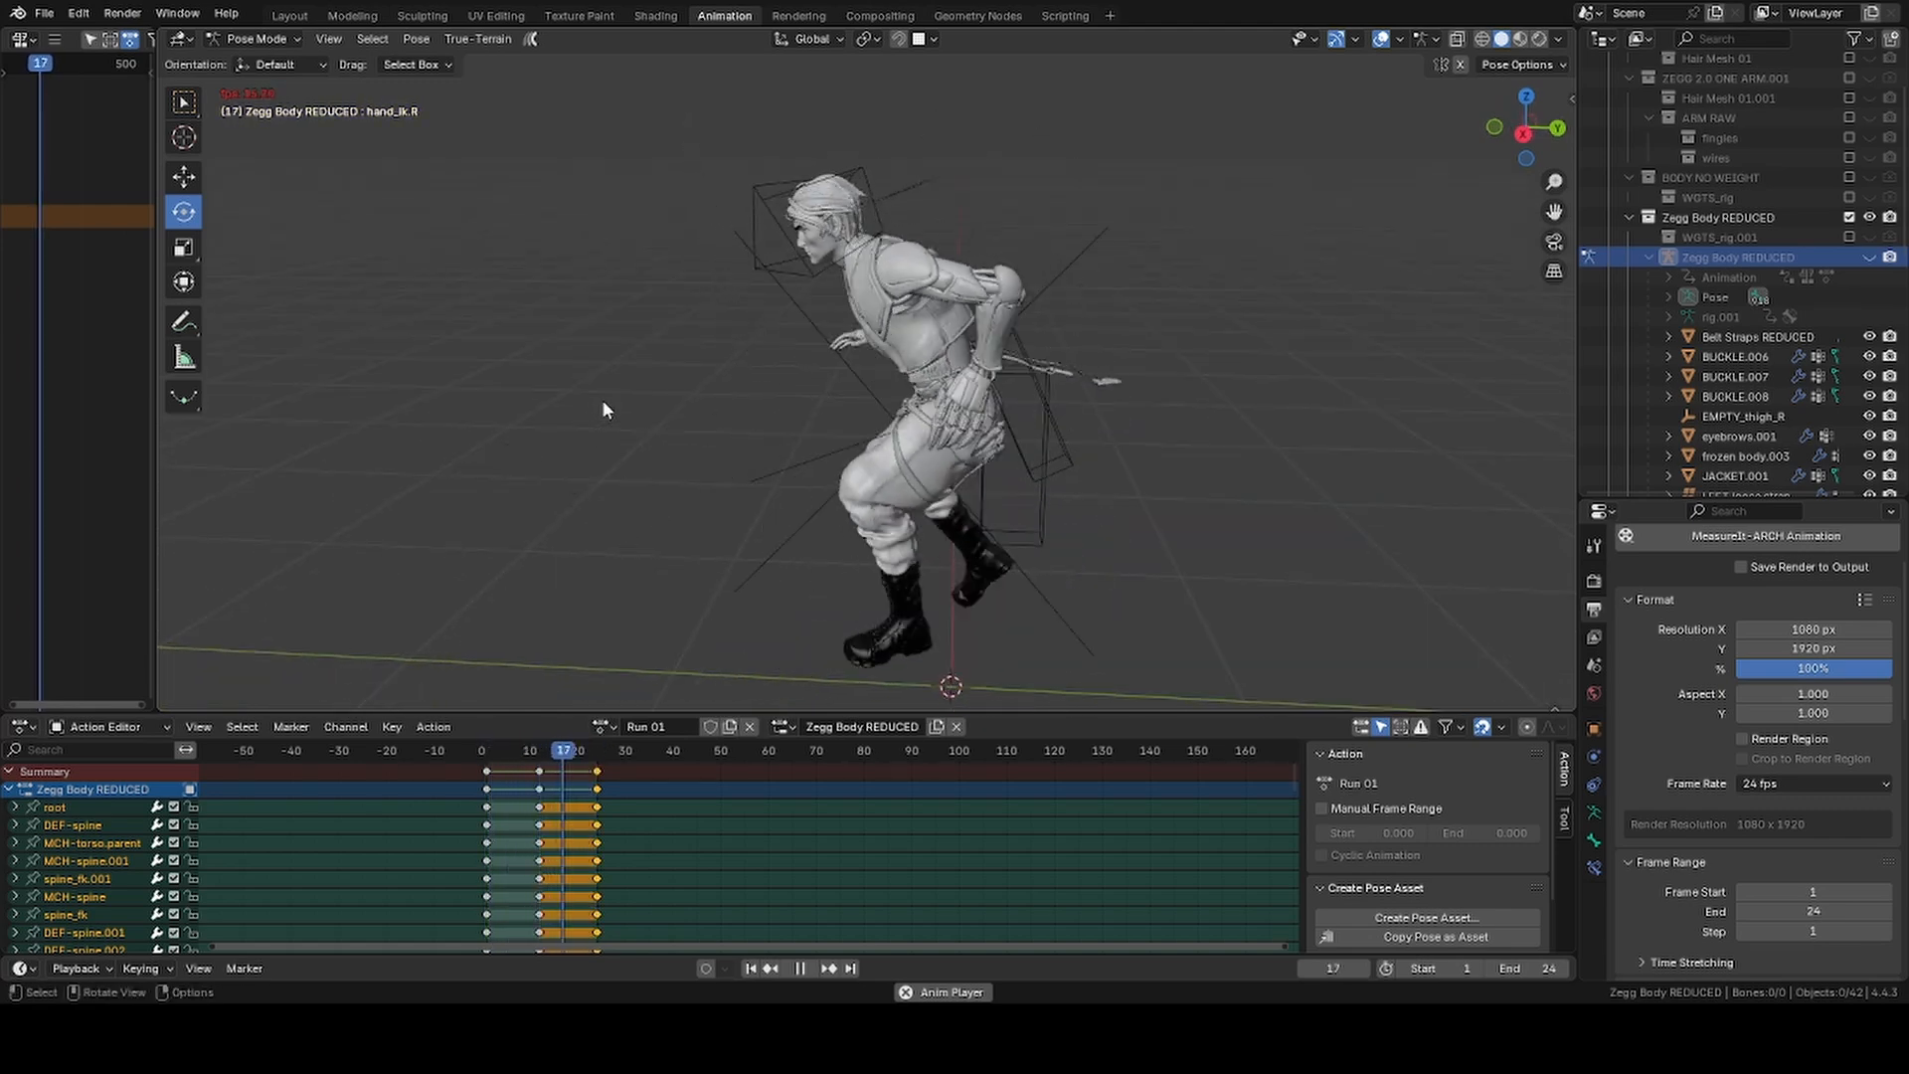
Save the file, stop the playback and return to frame 1
key(ctrl+s)
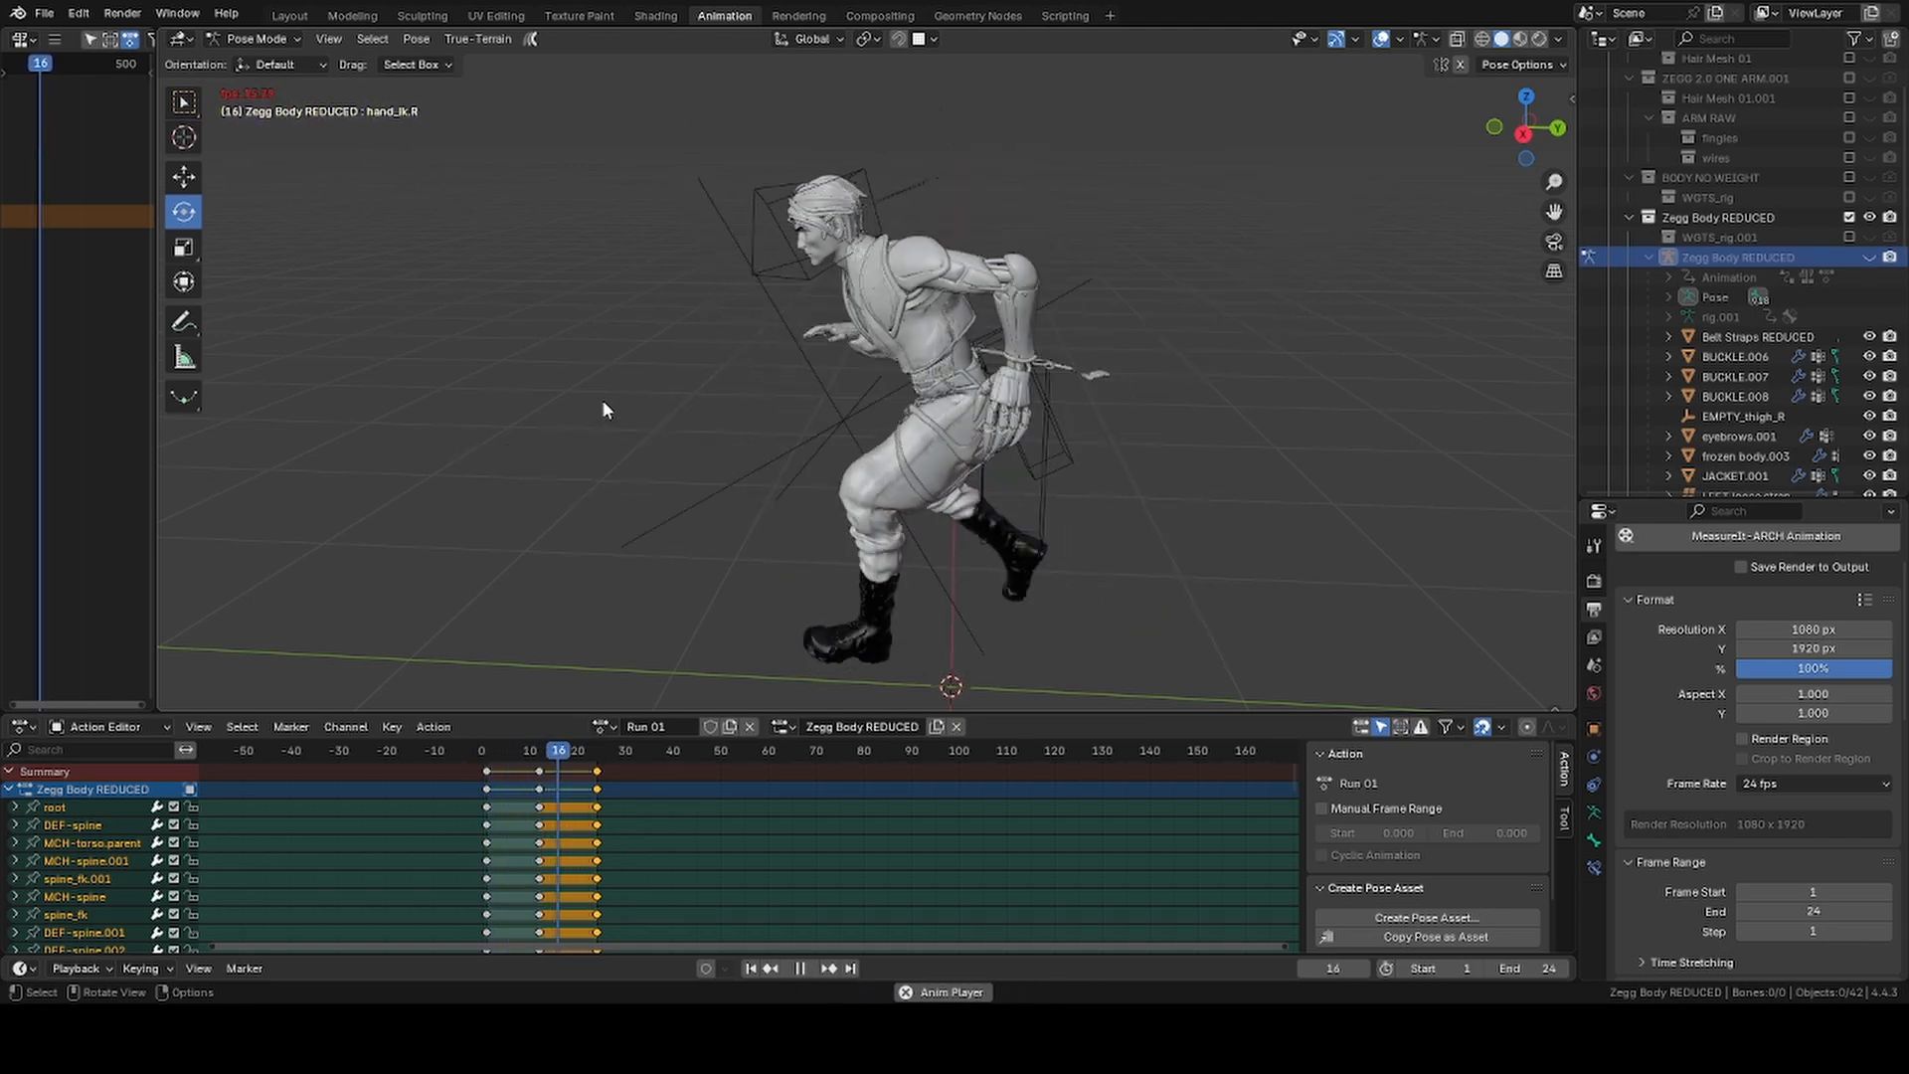
key(space)
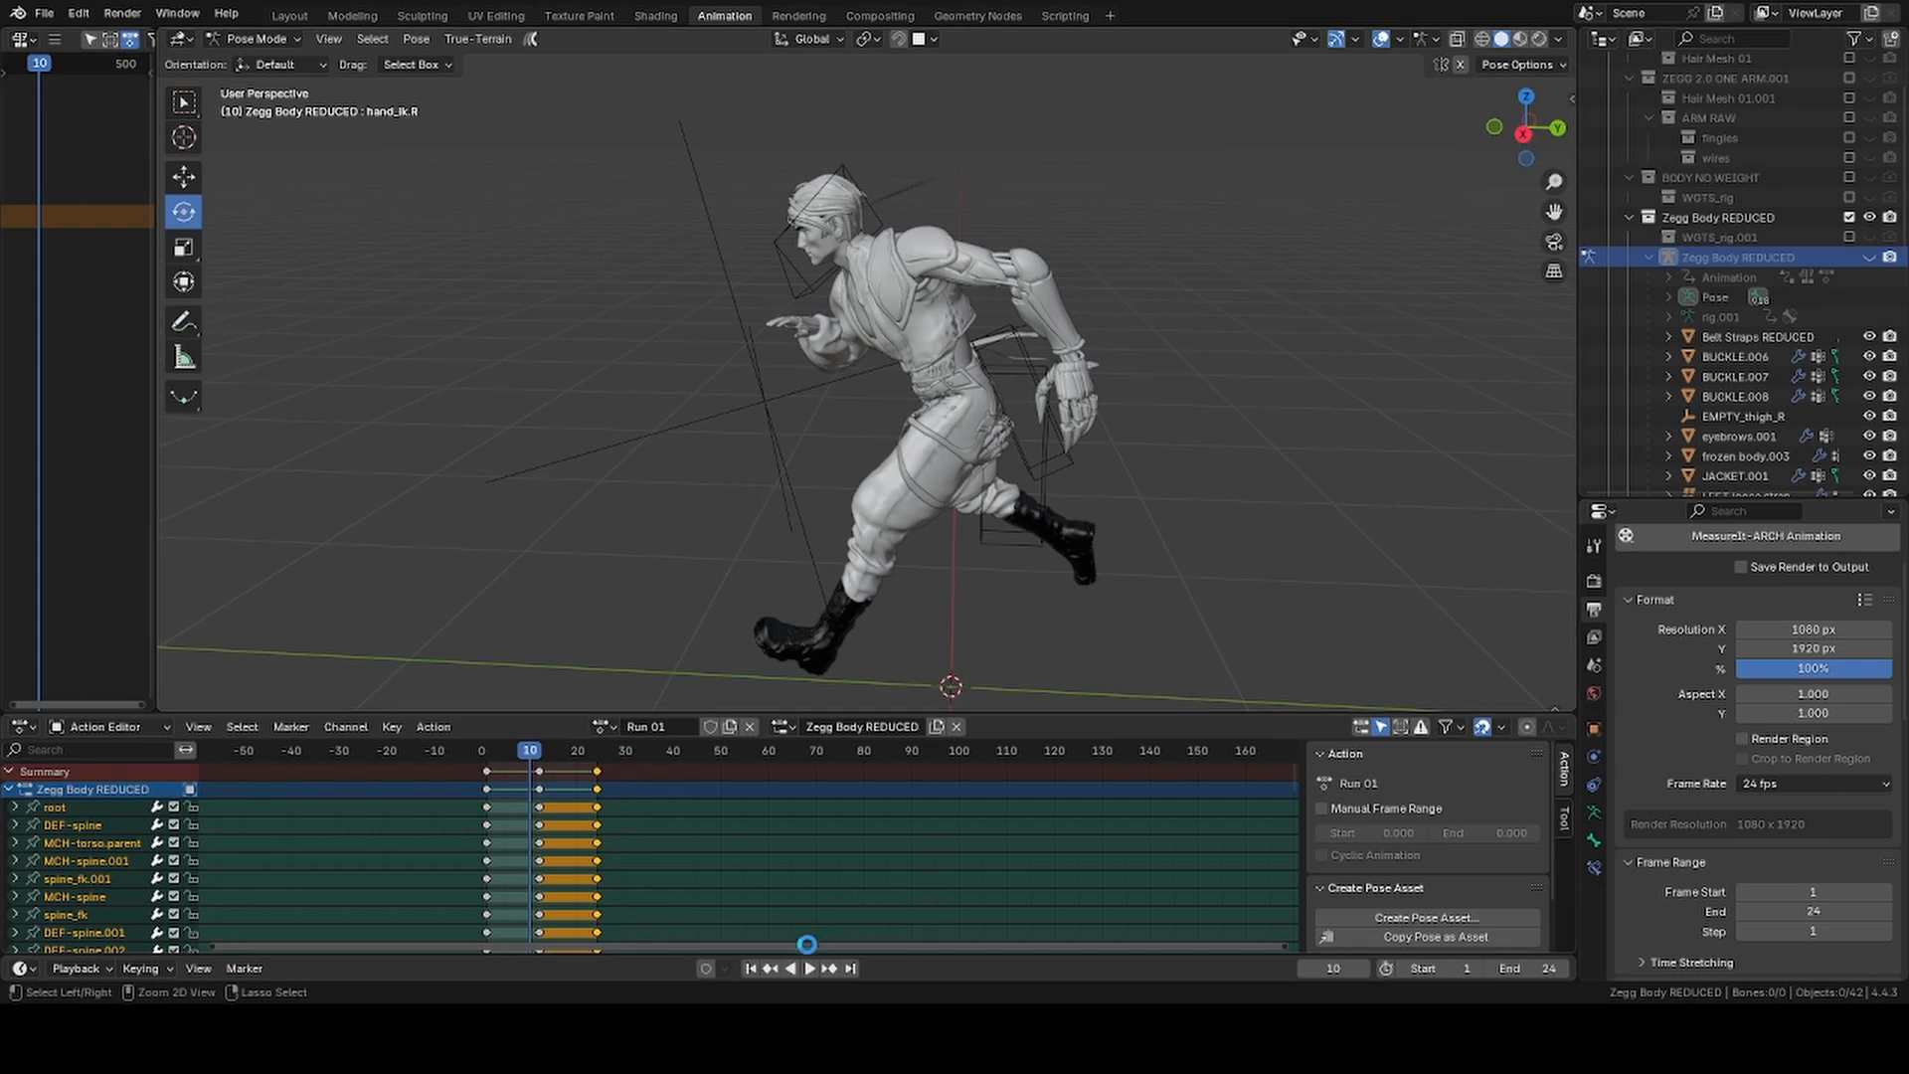
click(756, 967)
middle_drag(670, 529, 708, 416)
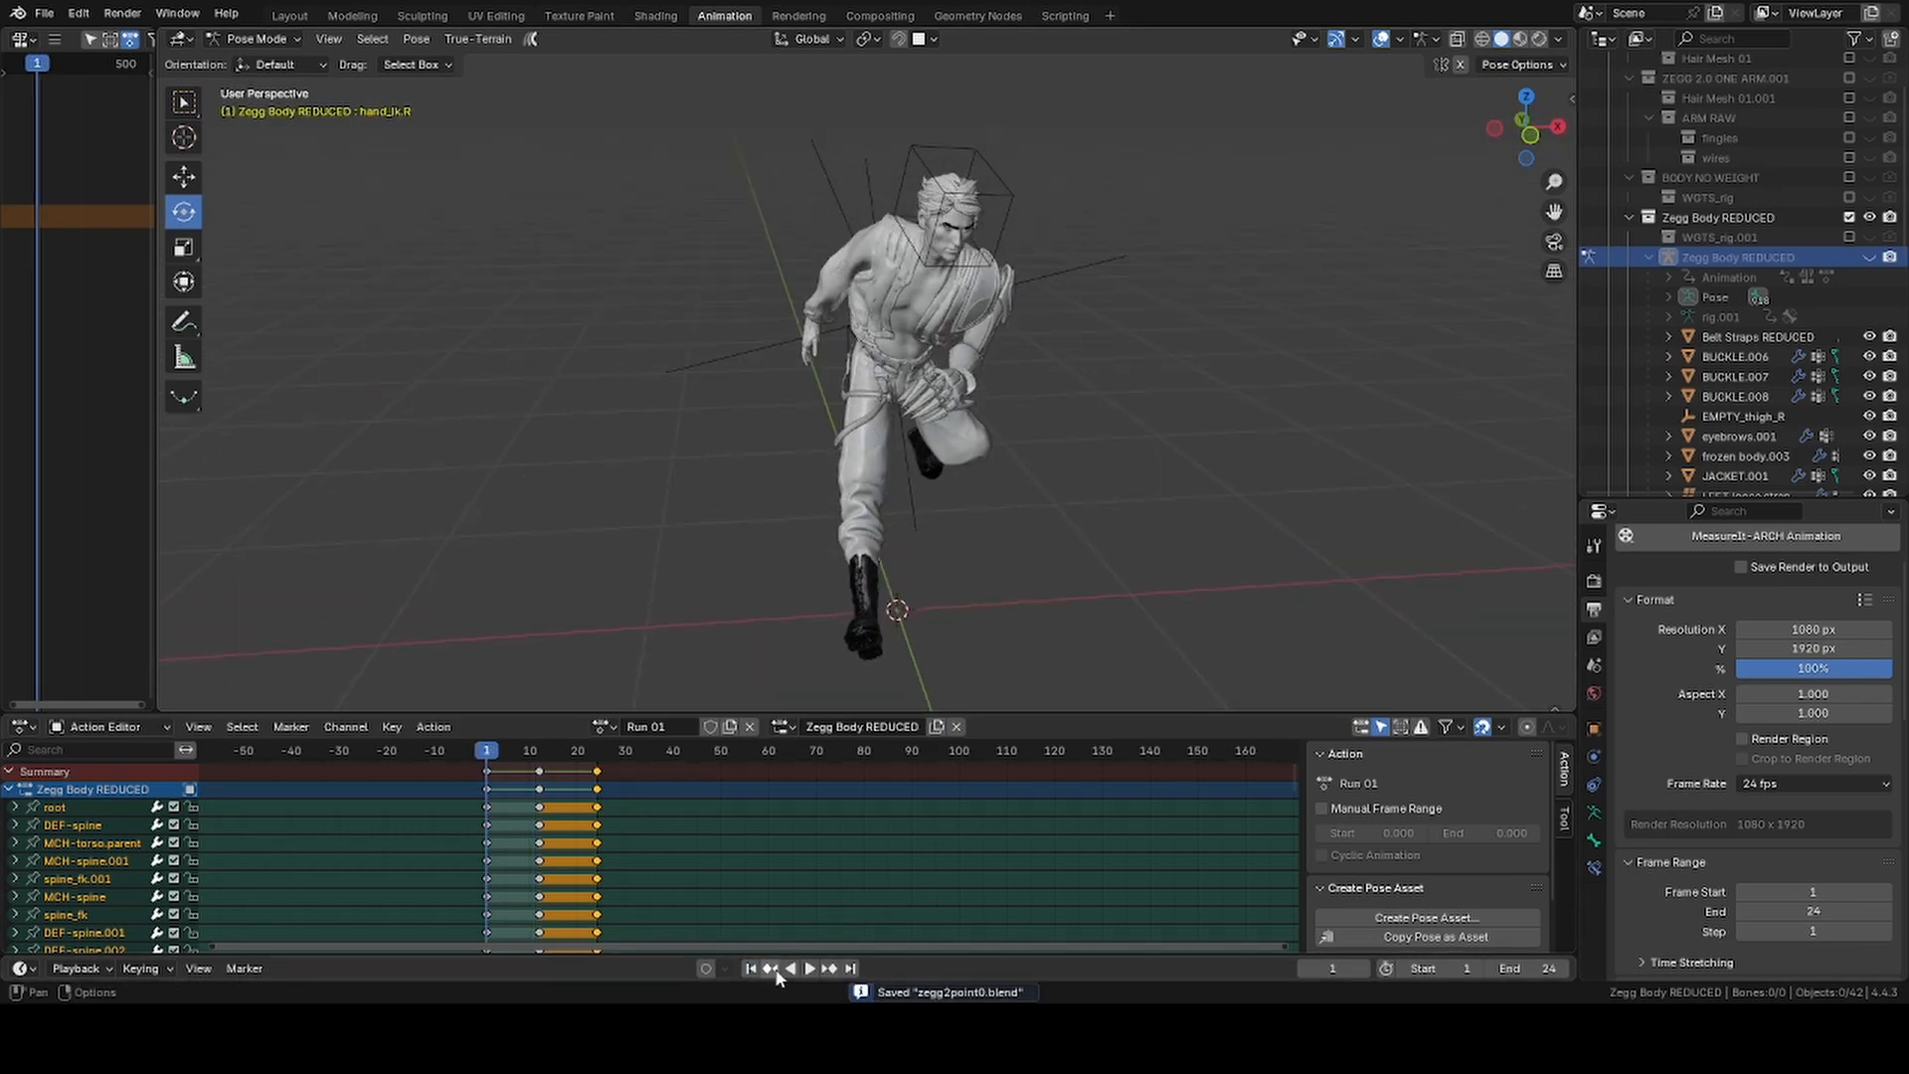
middle_drag(678, 434, 855, 487)
scroll(821, 417, up, 4)
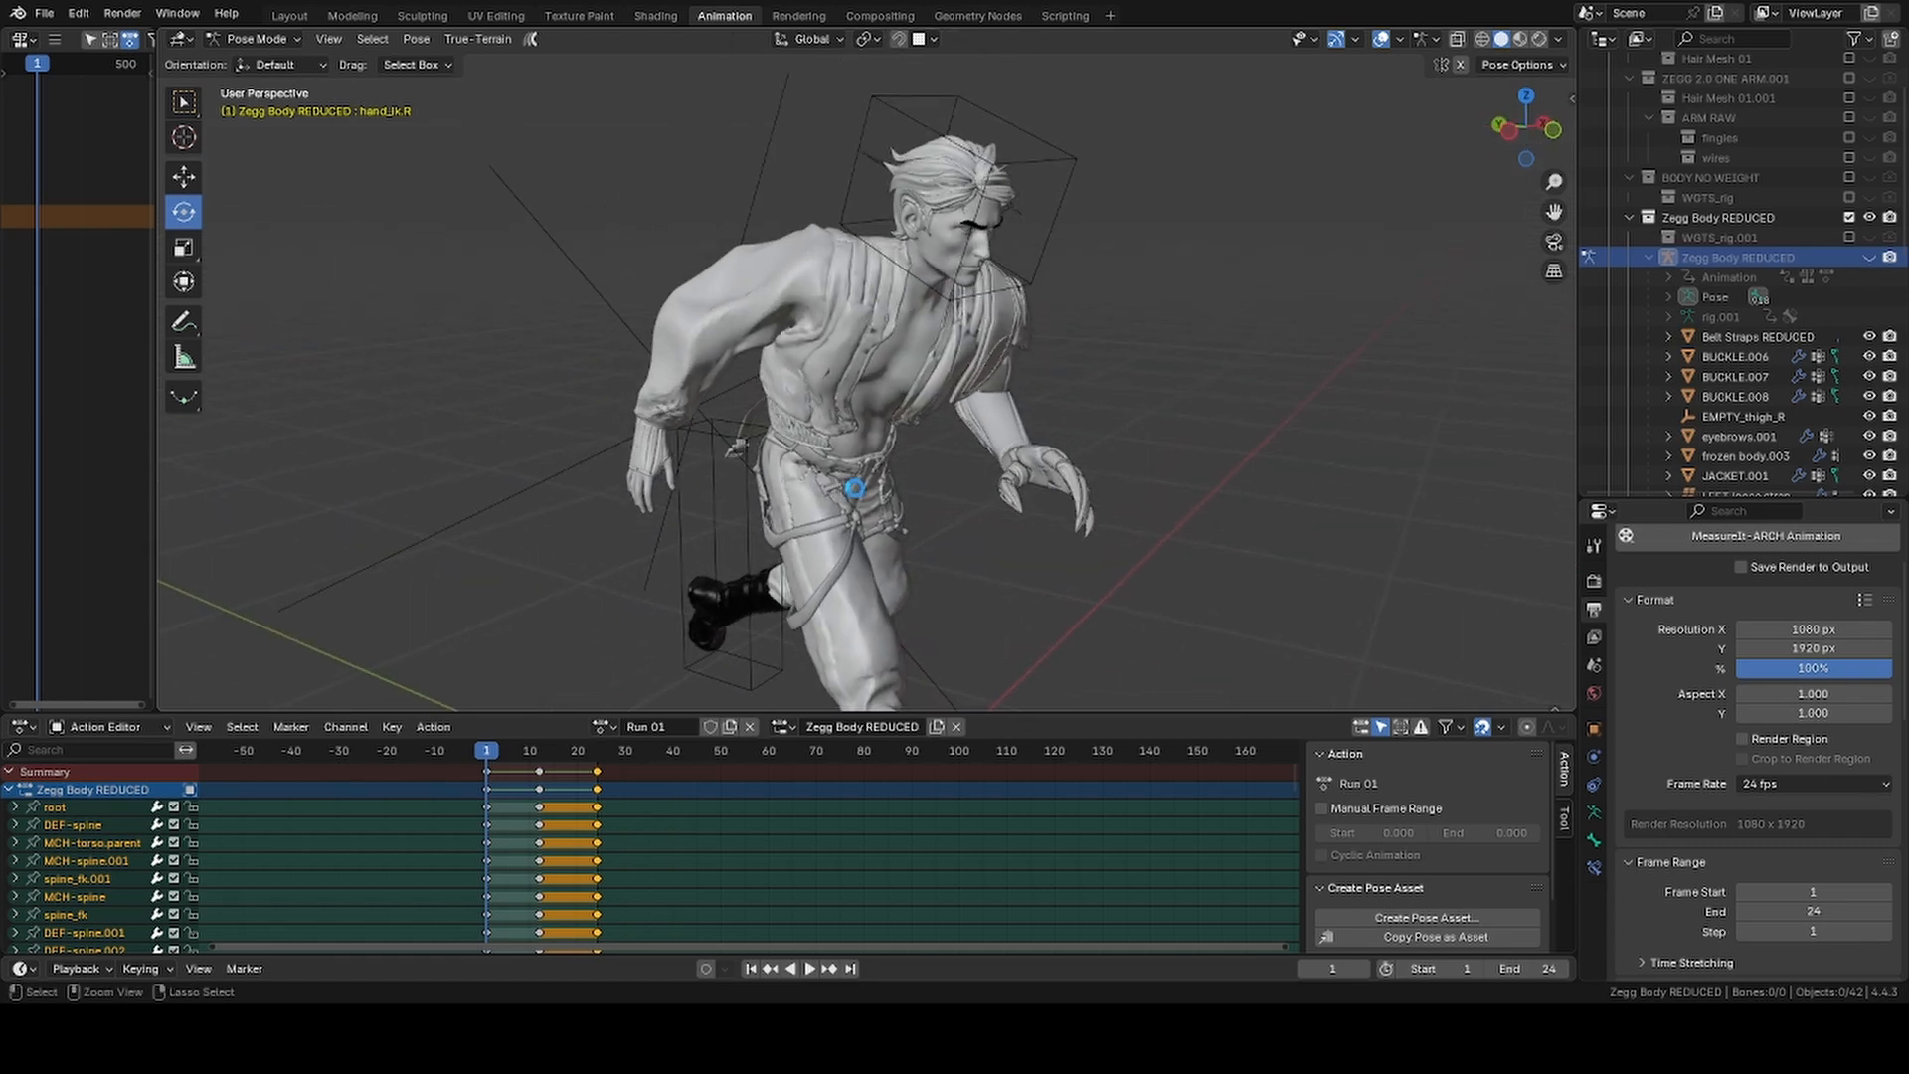
Show the rig, go to frame 3 and select the right foot IK control for moving
click(1869, 258)
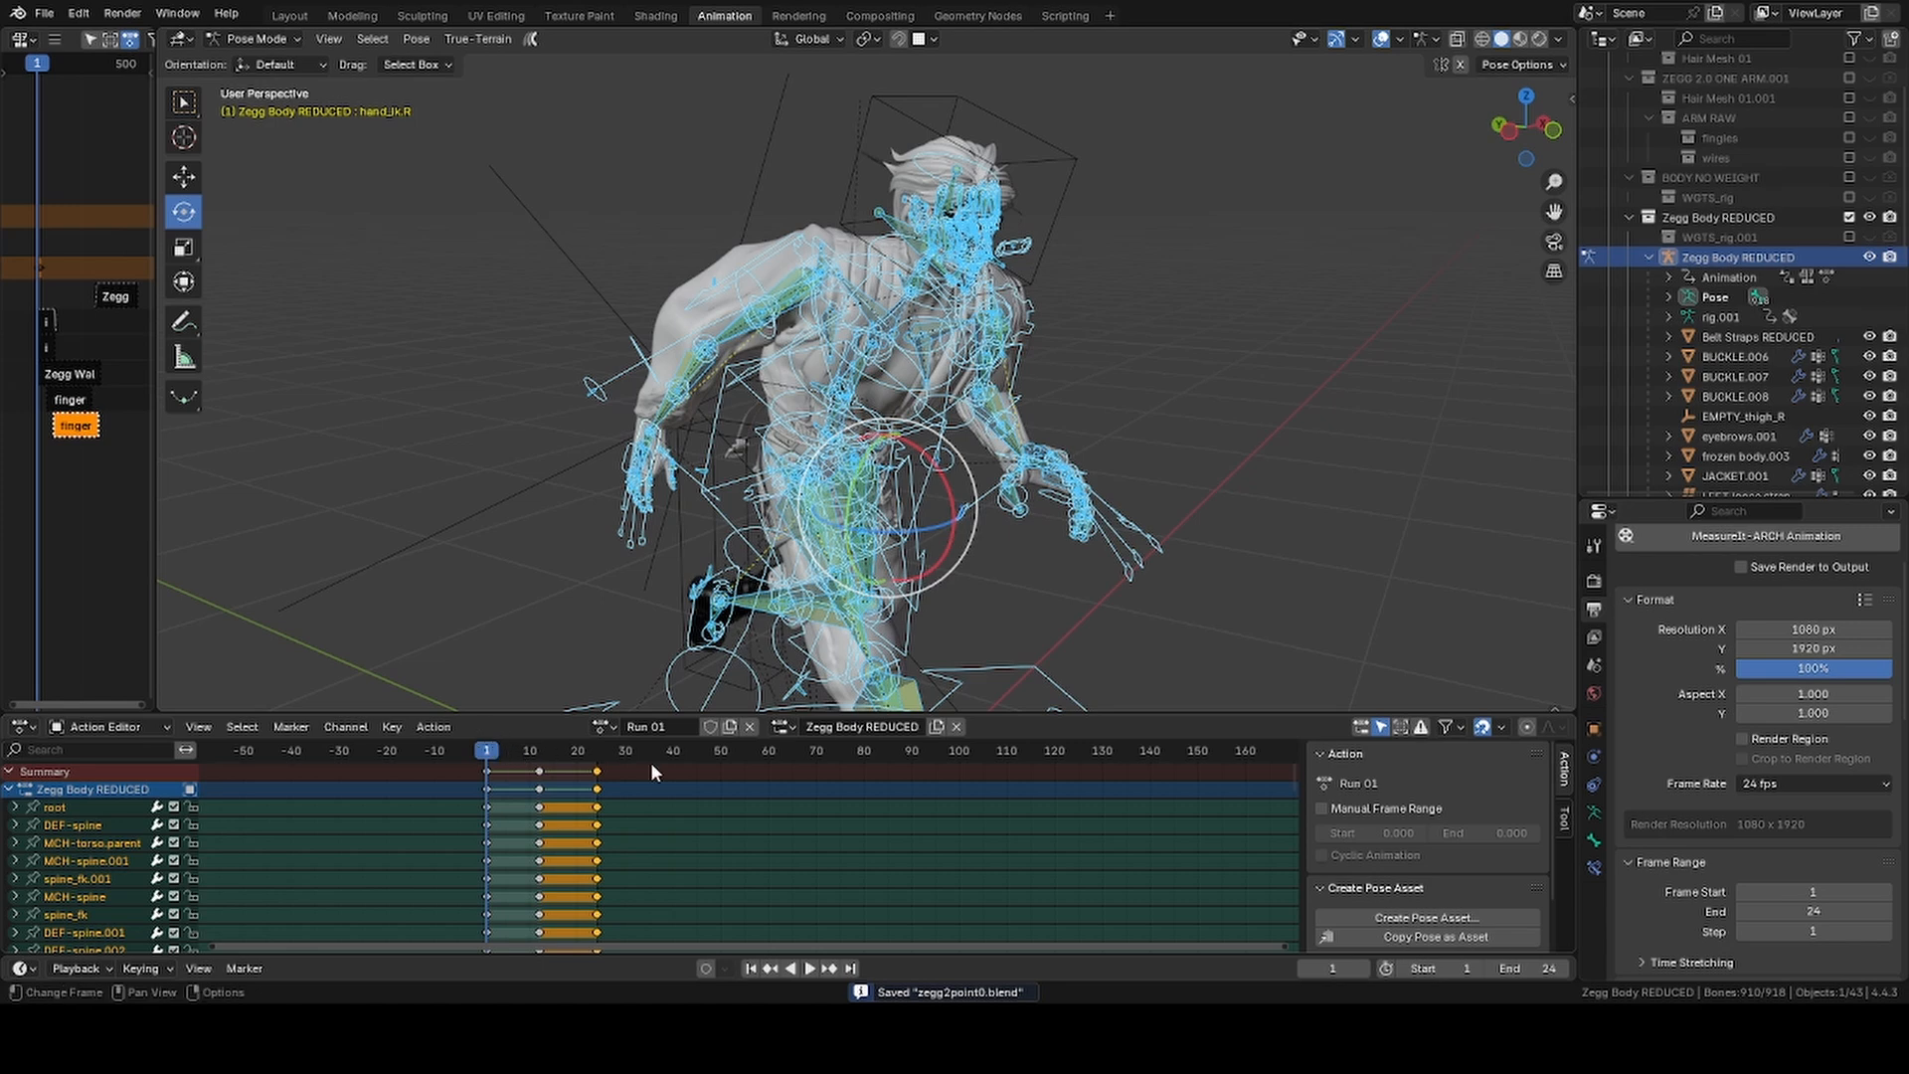
click(1364, 970)
click(1364, 969)
middle_drag(763, 463, 468, 459)
click(764, 540)
middle_drag(764, 540, 712, 529)
click(184, 177)
shift+middle_drag(985, 285, 992, 348)
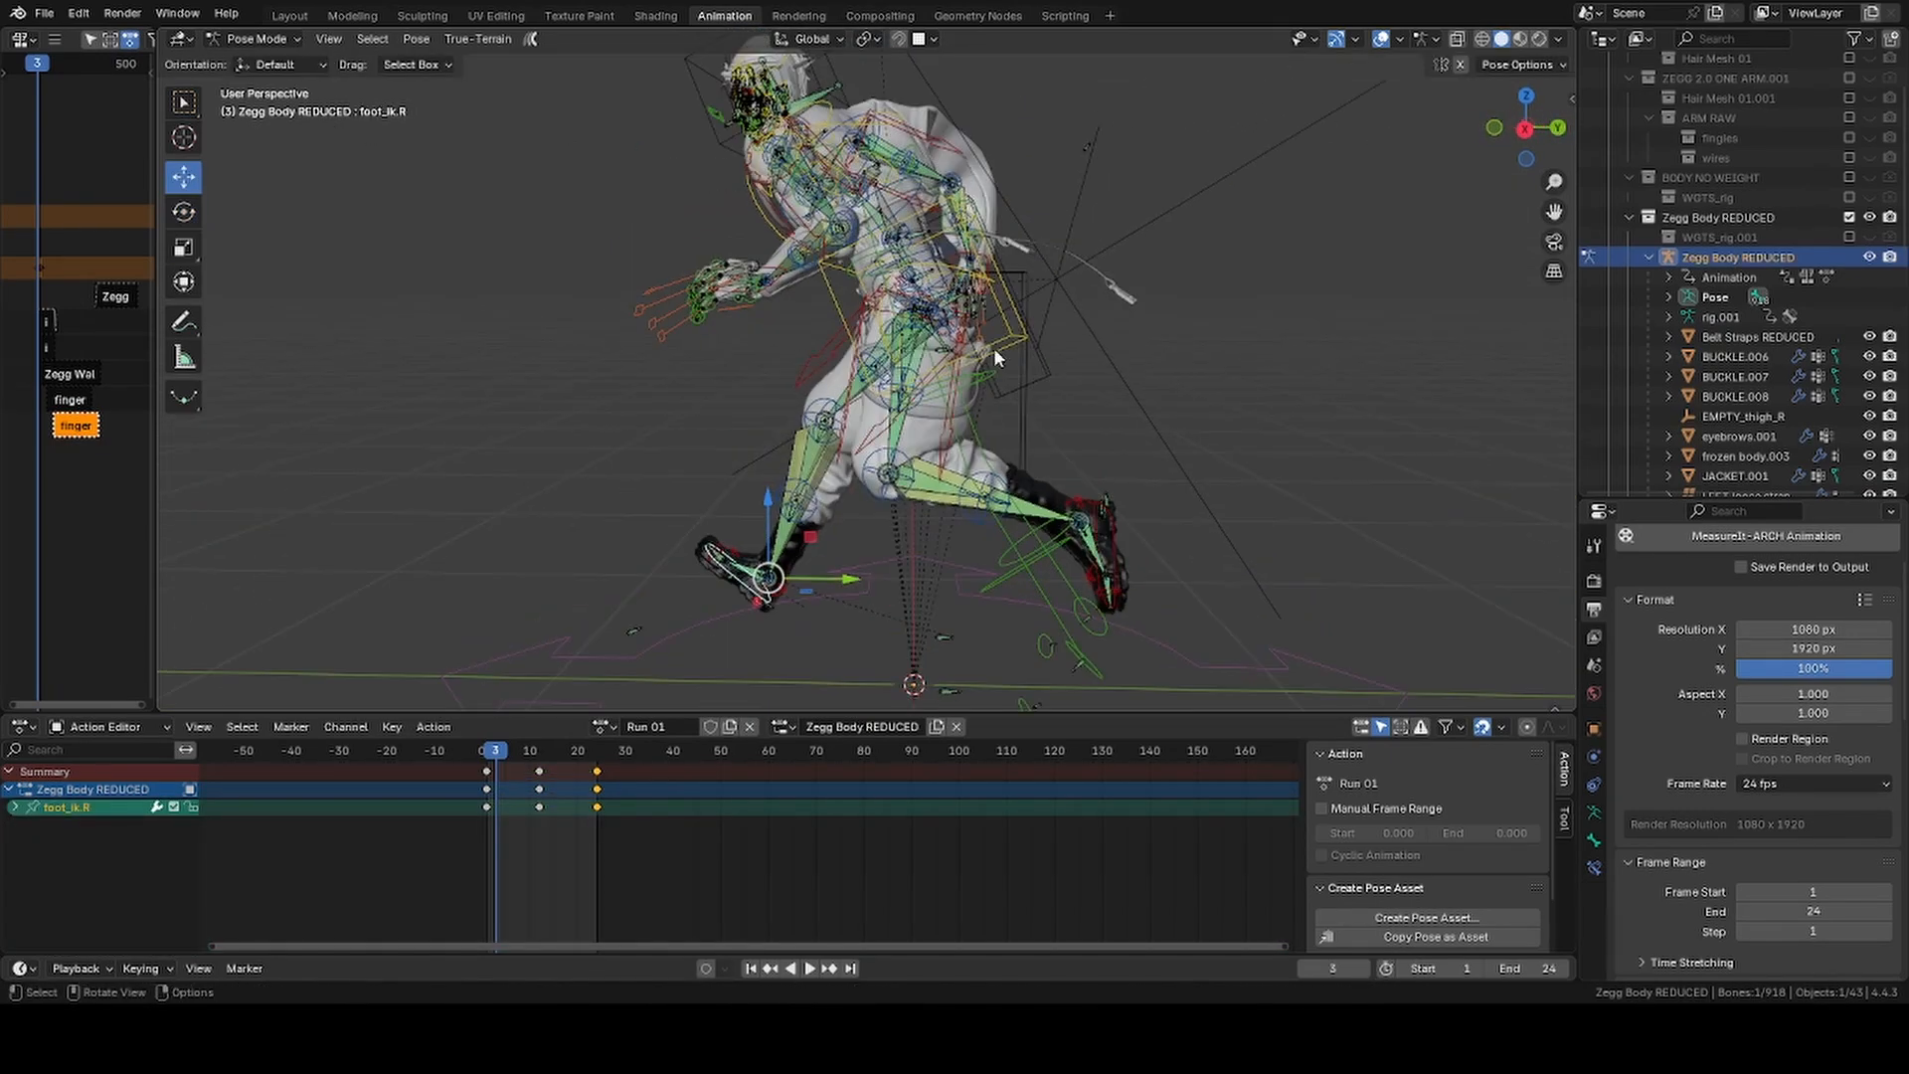
click(993, 348)
key(g)
key(Escape)
key(ctrl+z)
Clear the right foot IK control's rotation on frame 3, move it backward along Y under the body, and save the file
click(412, 41)
mouse_move(453, 83)
click(631, 128)
shift+middle_drag(795, 557, 821, 501)
drag(875, 578, 940, 583)
key(ctrl+s)
Move the left foot IK control forward along Y on frame 3 and rotate it
middle_drag(646, 377, 826, 423)
click(1060, 448)
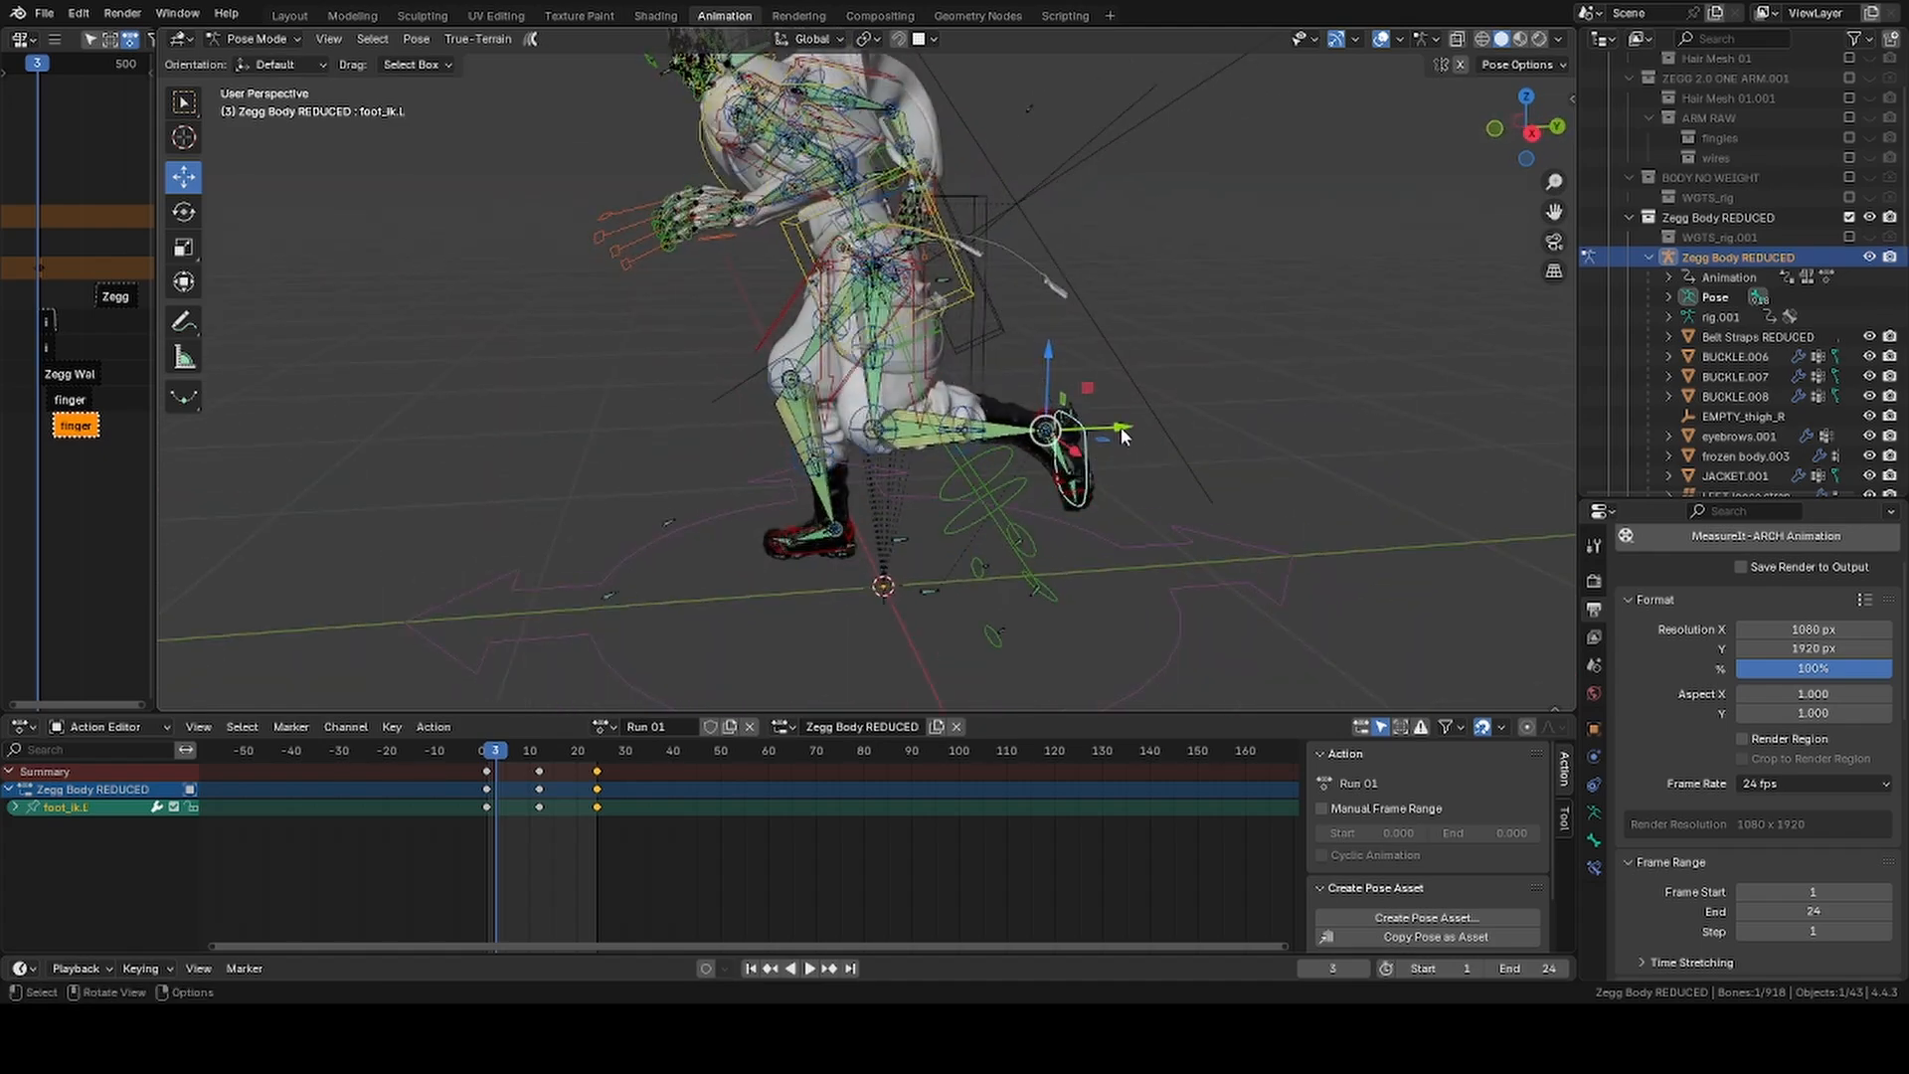
middle_drag(994, 417, 874, 398)
drag(1044, 435, 1014, 442)
key(r)
Rotate the right foot IK control on frame 3 to align the planted foot
middle_drag(776, 397, 875, 413)
click(845, 582)
click(183, 211)
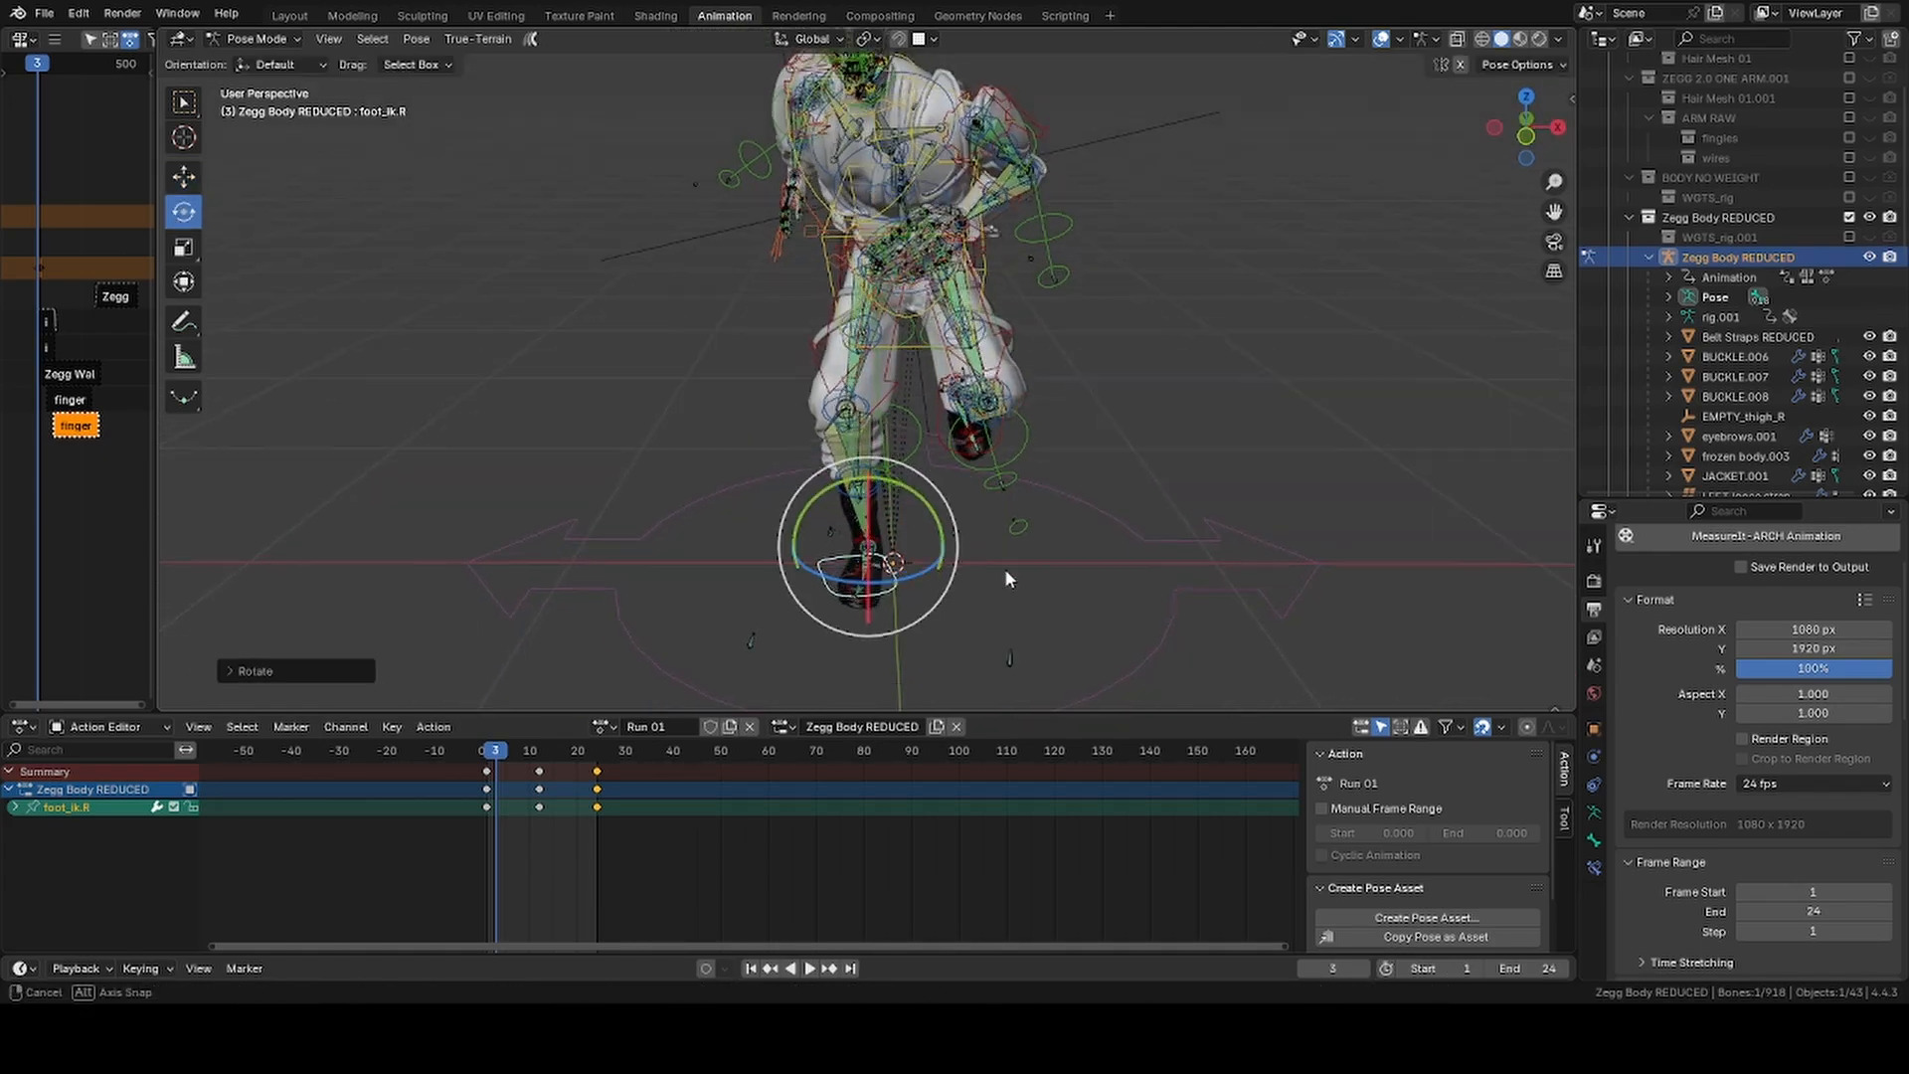
Save the file, select the left hand IK control and move it to reposition the arm on frame 3
middle_drag(1005, 569, 816, 557)
key(ctrl+s)
shift+middle_drag(925, 368, 979, 531)
middle_drag(1014, 527, 945, 525)
click(802, 544)
click(184, 177)
drag(831, 435, 831, 477)
middle_drag(706, 469, 845, 466)
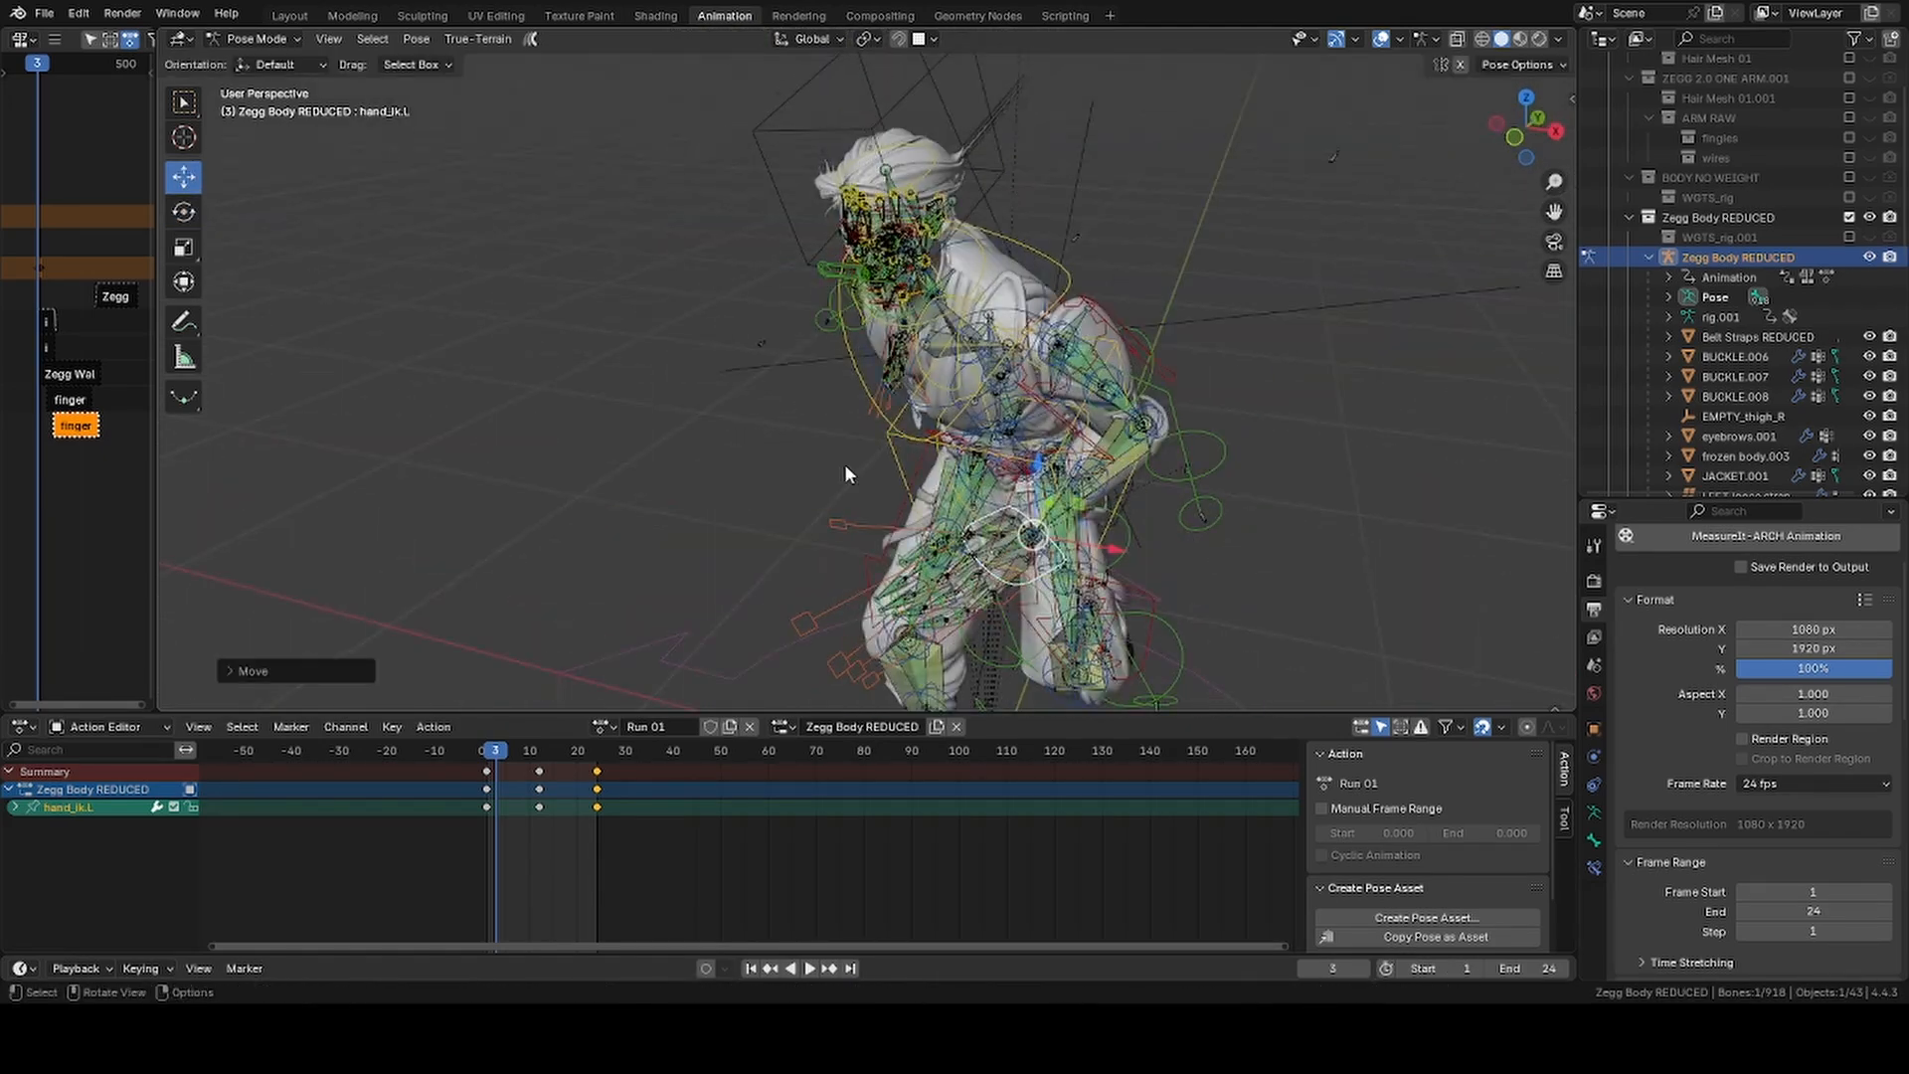
drag(1097, 520, 1094, 509)
middle_drag(1084, 507, 1054, 479)
Fine-tune the left hand IK control's position and rotation on frame 3, and save the file
click(664, 408)
click(1082, 519)
click(183, 177)
drag(1156, 527, 1184, 545)
middle_drag(1185, 546, 895, 557)
click(184, 212)
middle_drag(755, 567, 1034, 517)
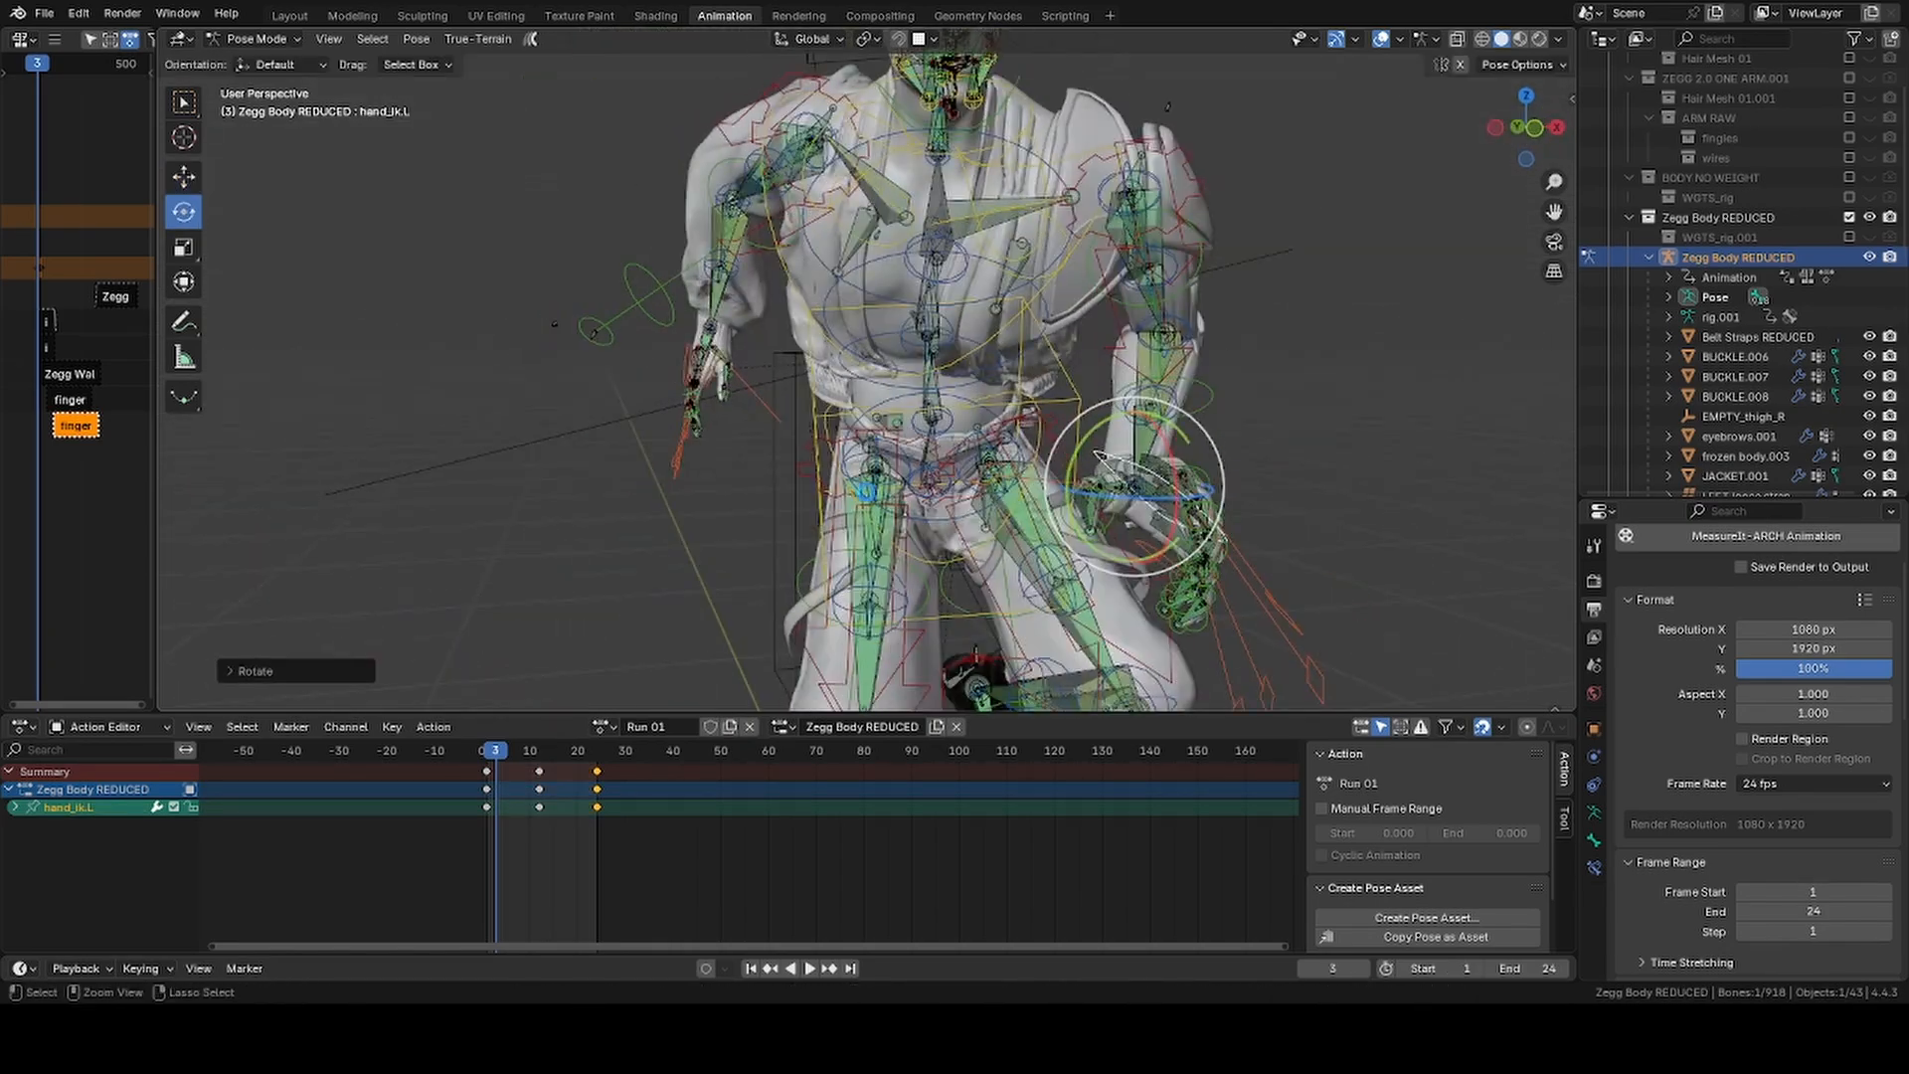
key(ctrl+s)
Select the right hand IK control and reposition it on frame 3
middle_drag(706, 487, 795, 417)
click(609, 337)
drag(610, 337, 637, 363)
middle_drag(636, 363, 507, 378)
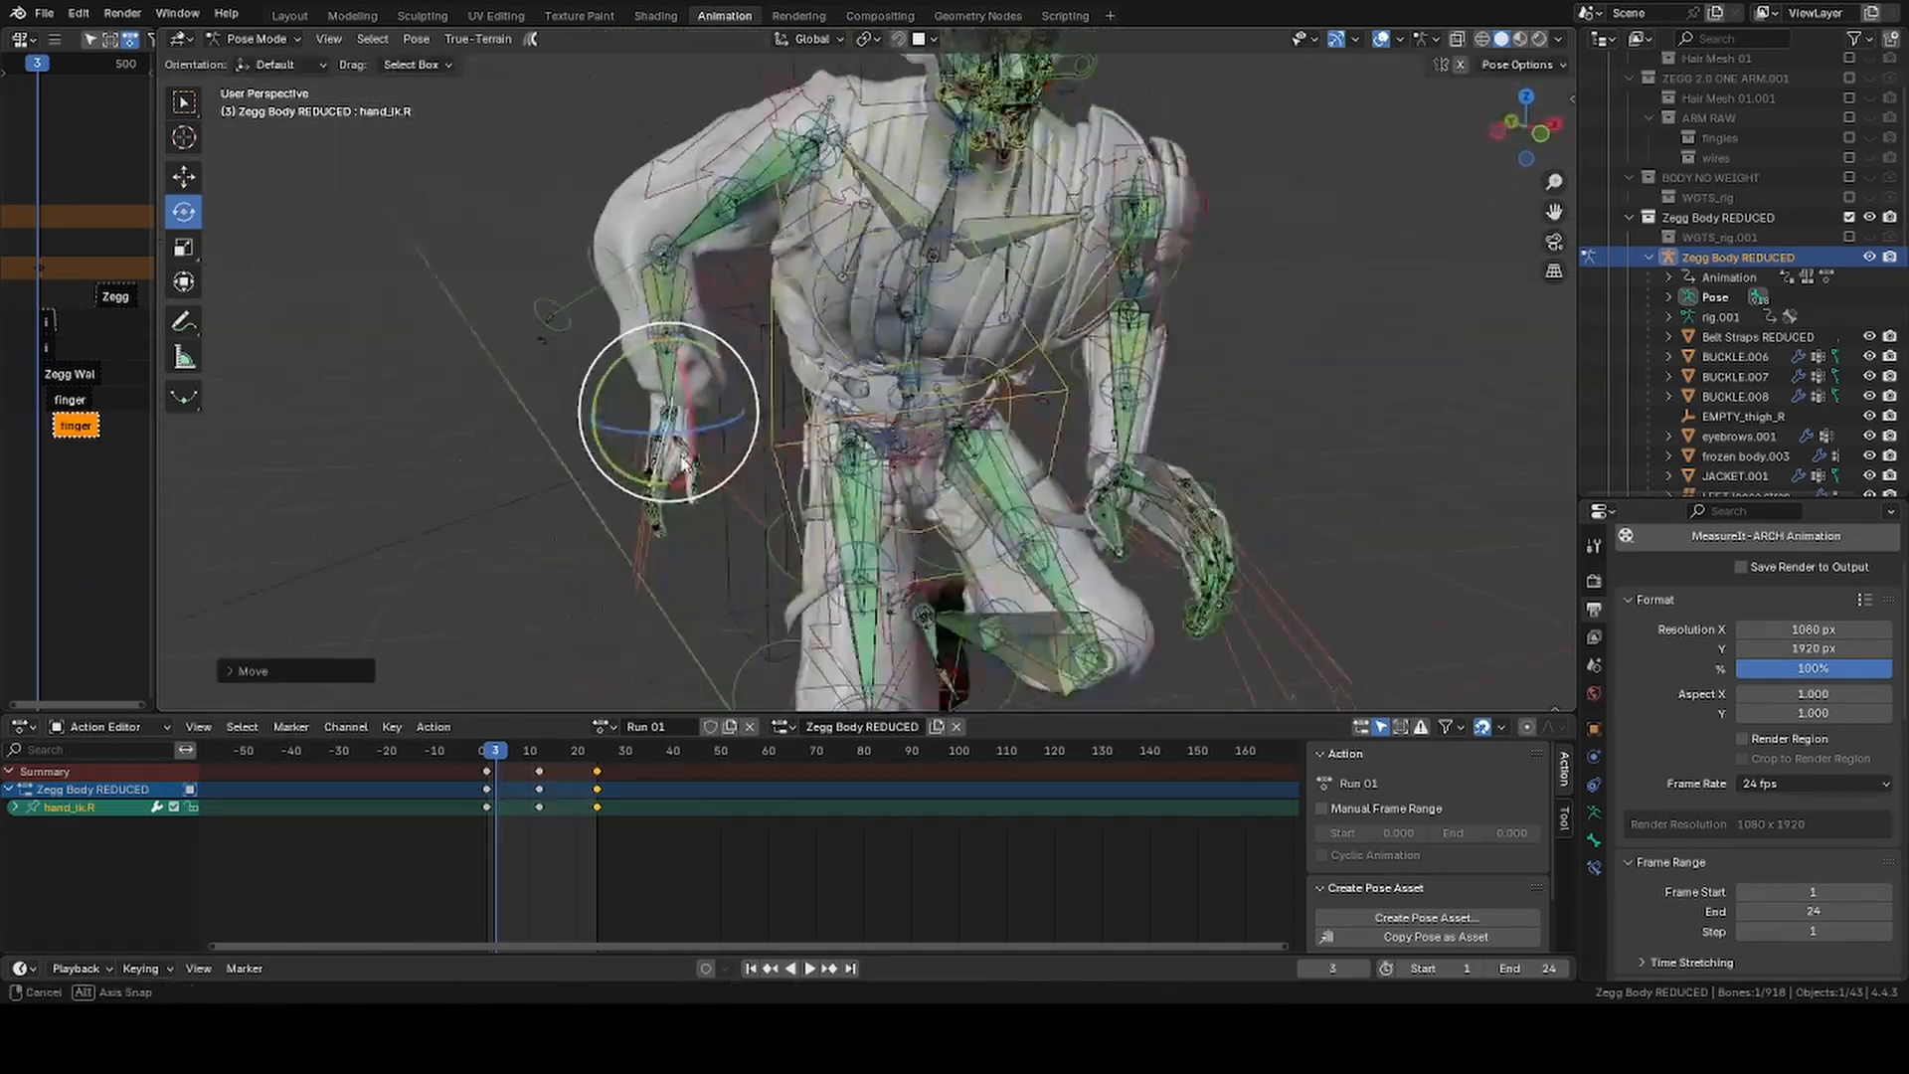
Rotate the right upper arm IK control on frame 3 to redirect the elbow
click(676, 228)
middle_drag(617, 209, 935, 219)
drag(994, 199, 1024, 234)
middle_drag(1024, 233, 577, 329)
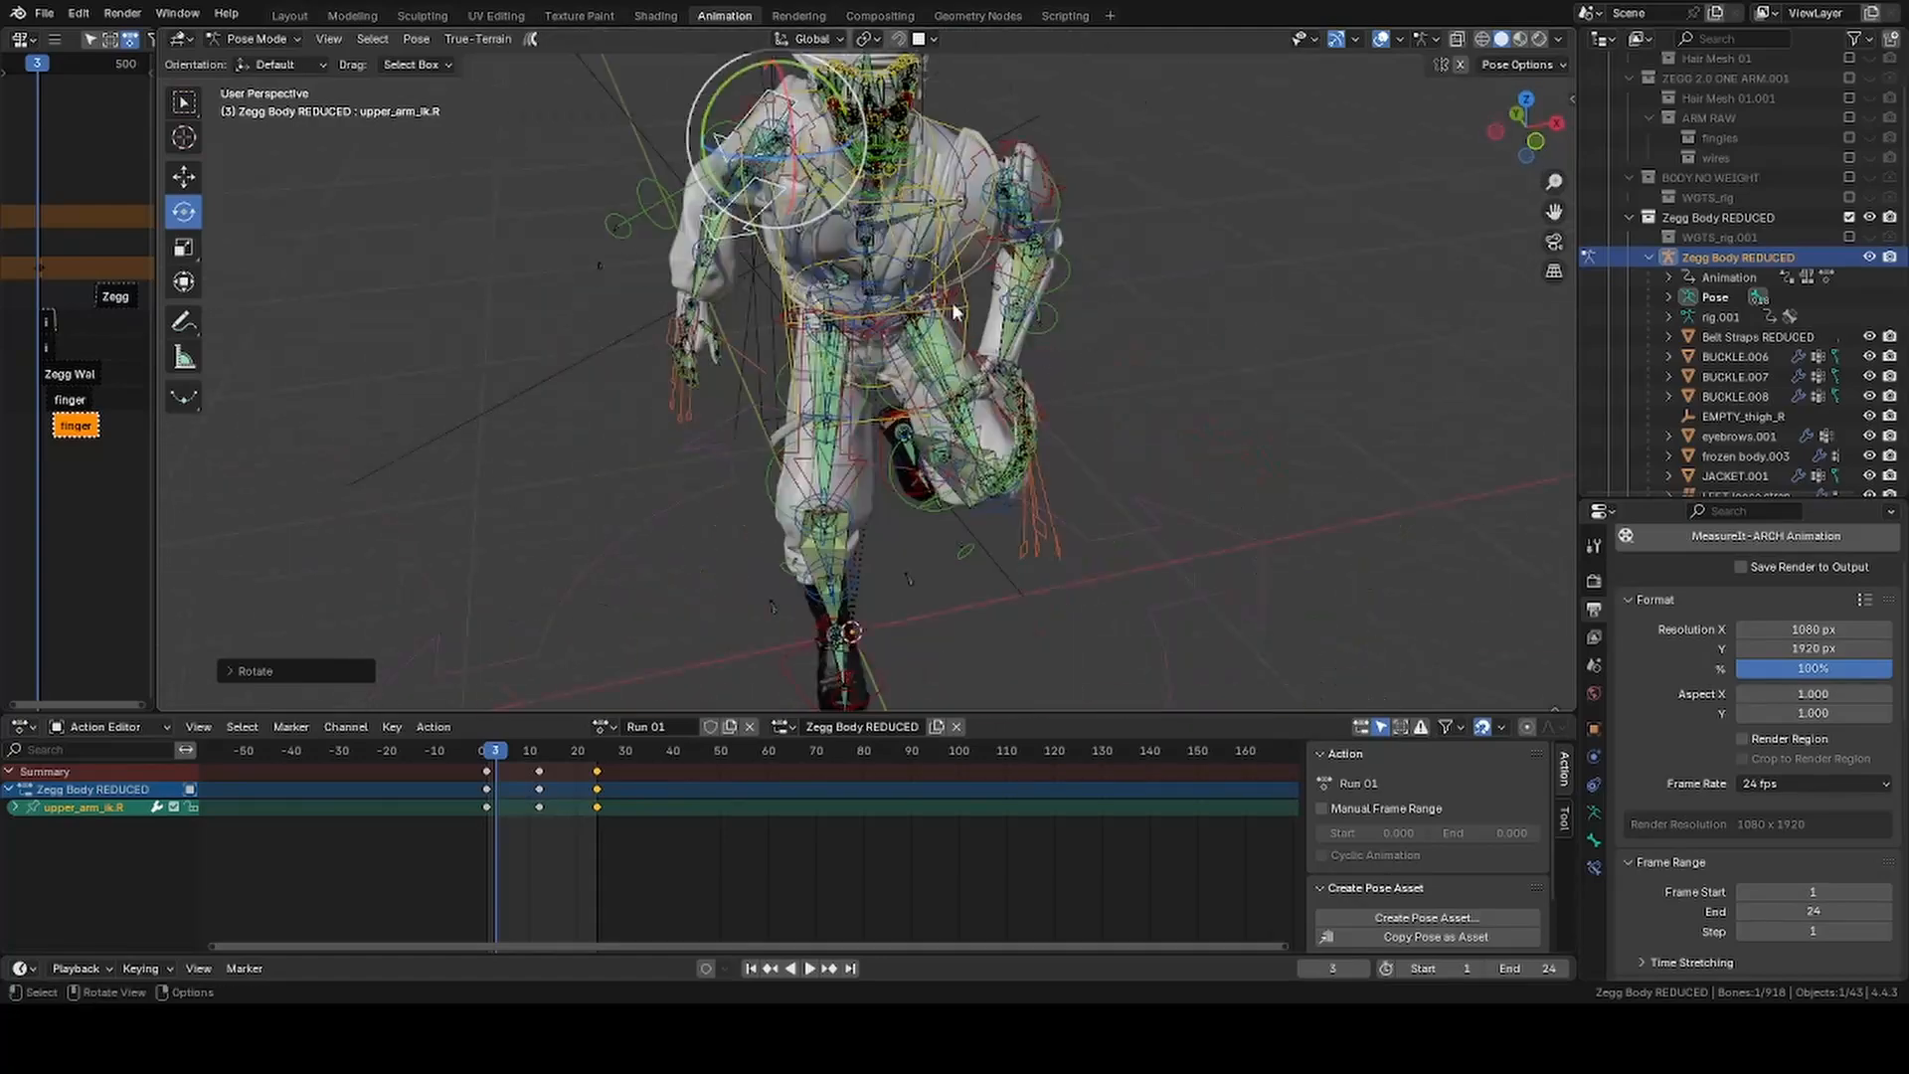
Insert a keyframe for all bones on frame 3 and copy the whole pose
key(a)
key(i)
key(ctrl+c)
Paste the copied frame 3 pose mirrored onto frame 15 and deselect all bones
drag(499, 753, 554, 759)
key(ctrl+shift+v)
middle_drag(1024, 219, 865, 213)
mouse_move(554, 756)
mouse_down()
mouse_move(516, 758)
mouse_move(554, 758)
mouse_up()
key(ctrl+shift+v)
click(1220, 373)
key(a)
click(1220, 372)
middle_drag(1220, 373, 1092, 318)
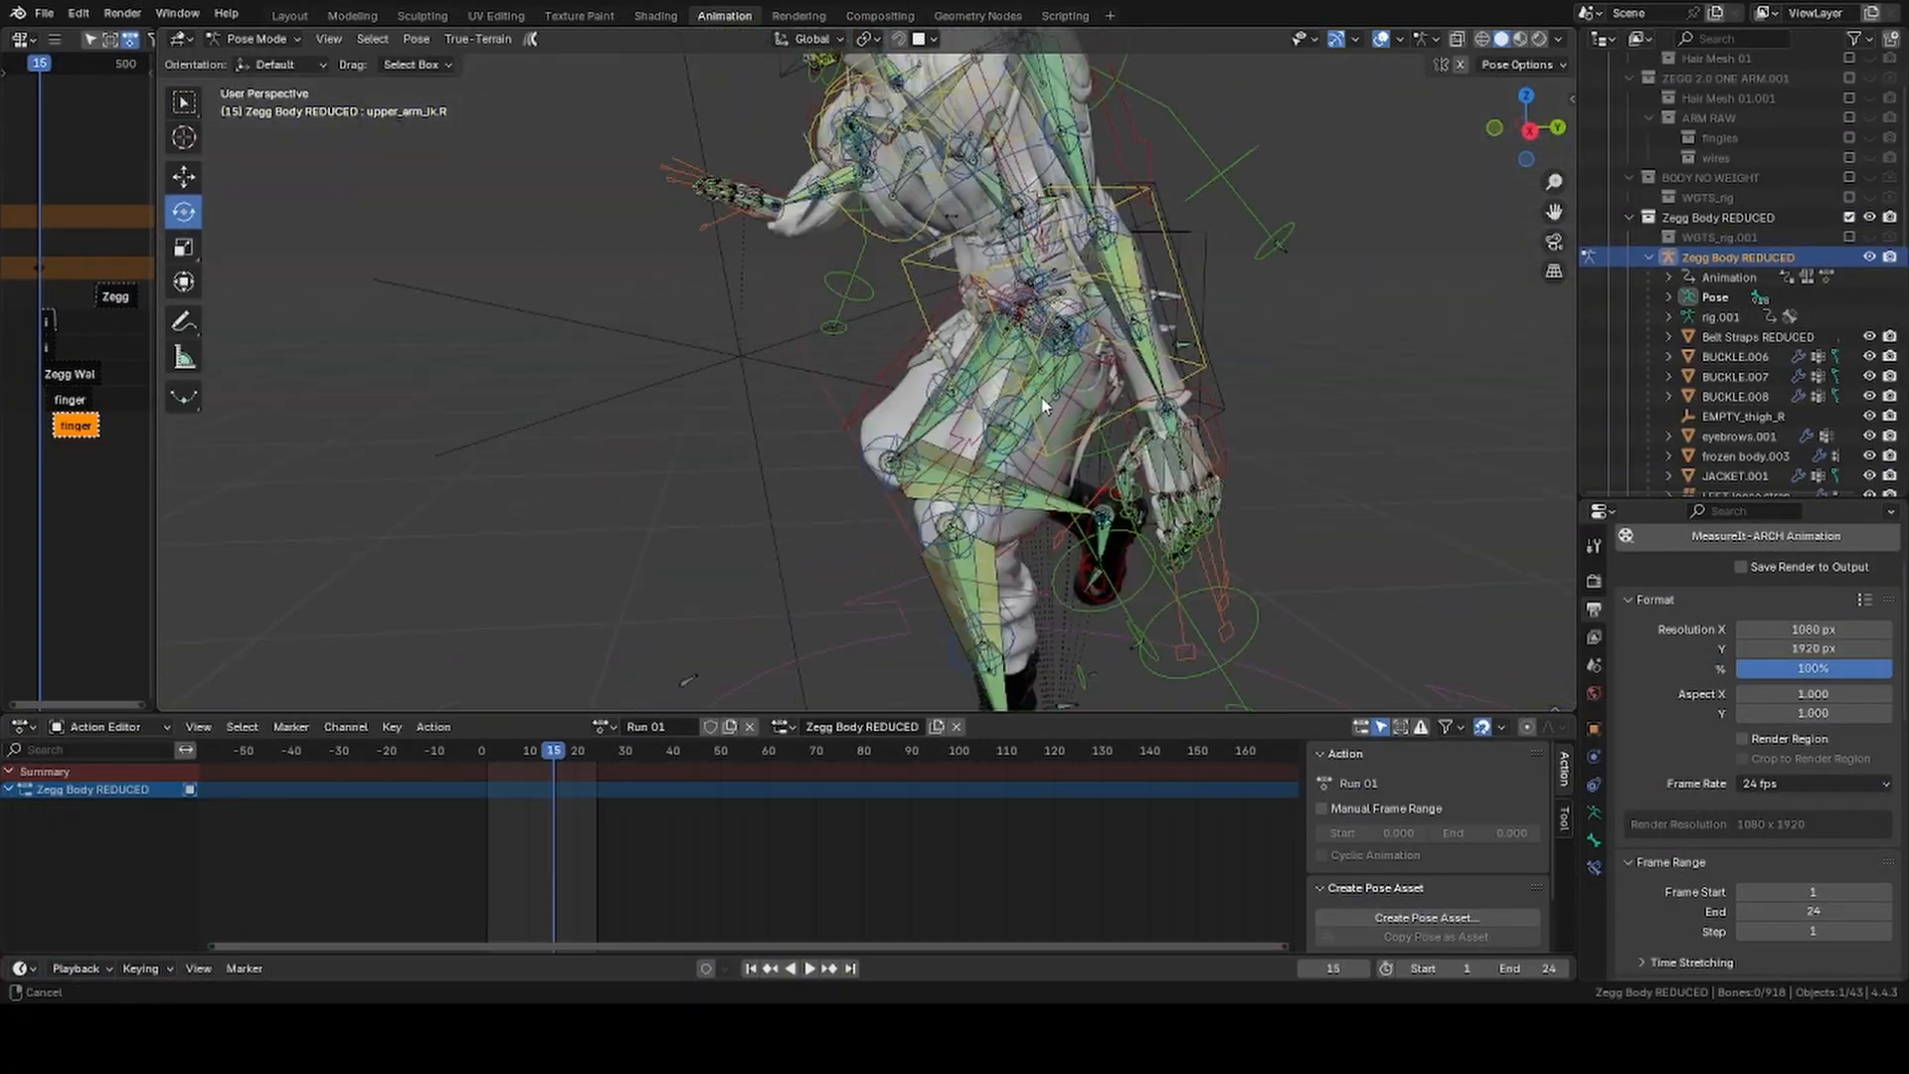
Rotate and move the left hand IK control on frame 15, and save the file
click(1183, 437)
drag(1221, 453, 944, 422)
click(184, 177)
drag(852, 333, 852, 288)
middle_drag(852, 289, 955, 447)
drag(1174, 607, 1103, 562)
middle_drag(1104, 562, 974, 418)
drag(885, 517, 835, 507)
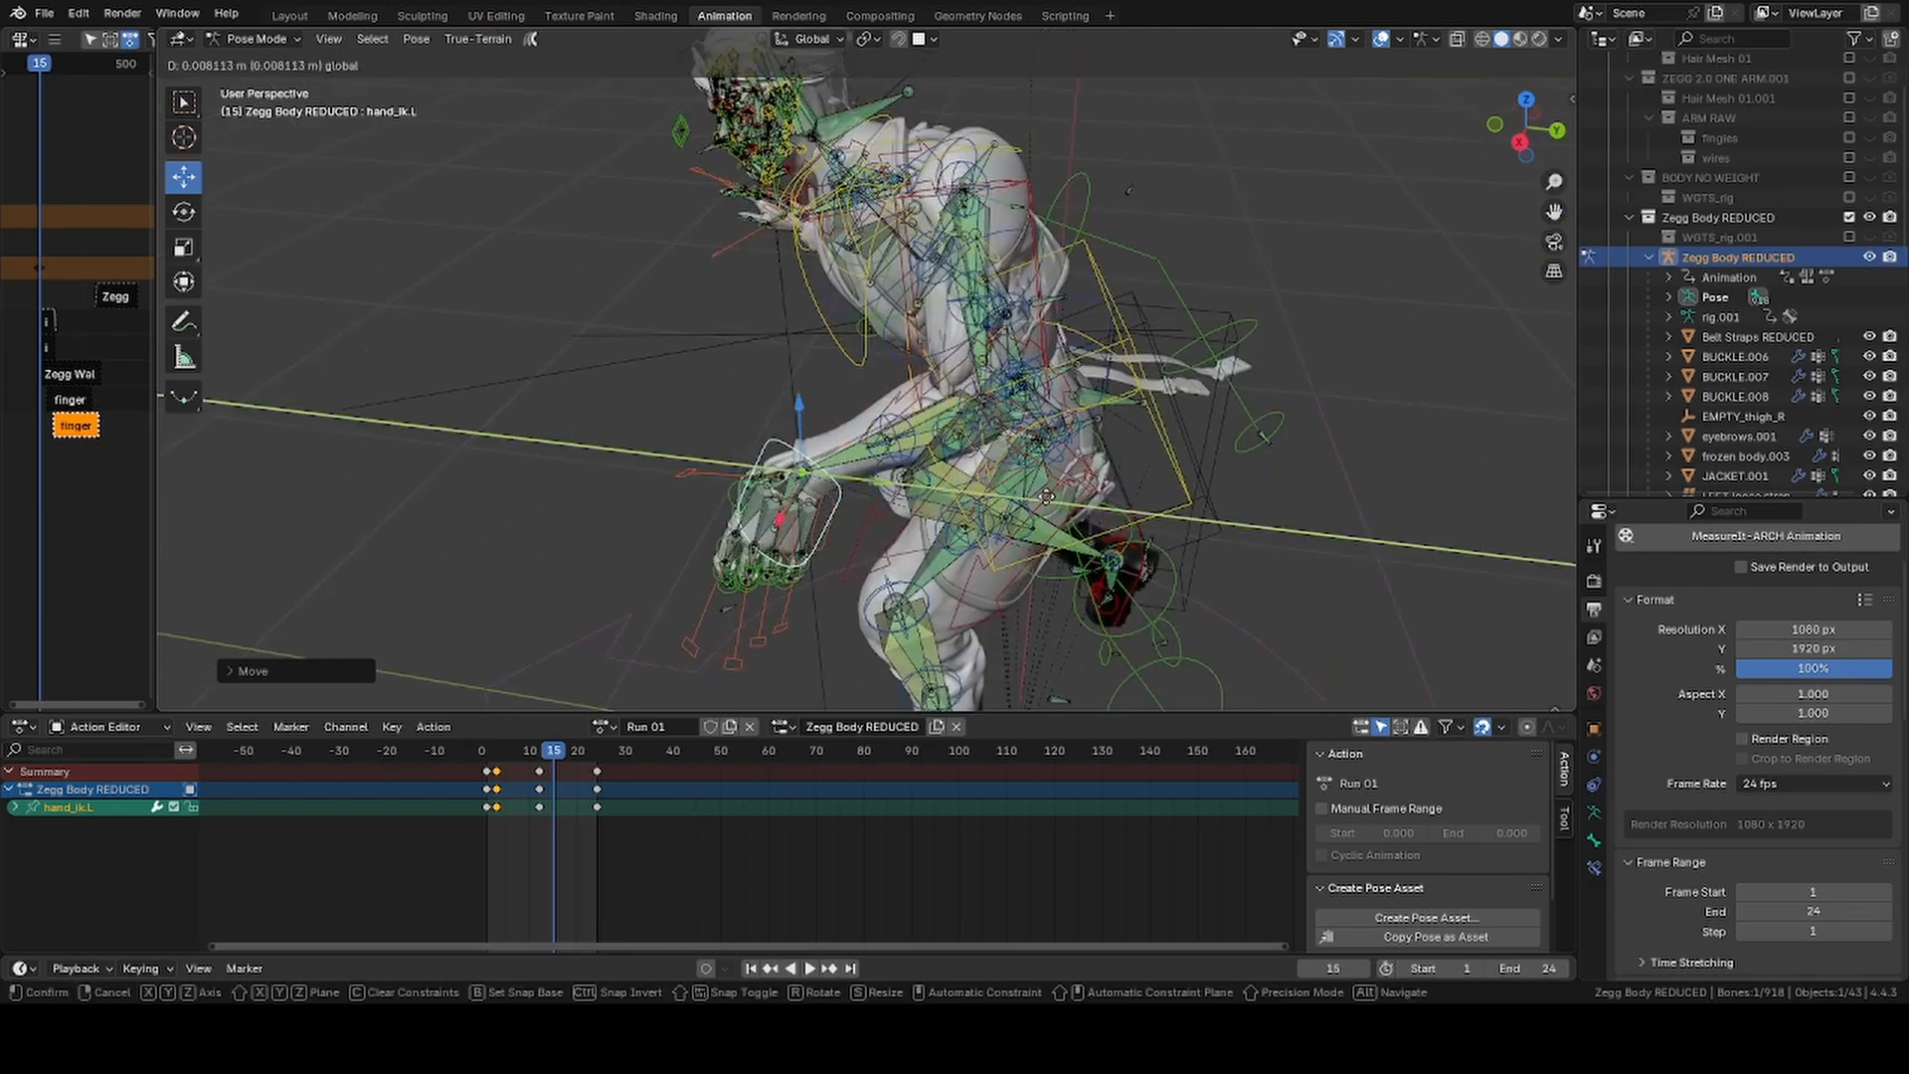
middle_drag(637, 398, 1056, 373)
key(ctrl+s)
Rotate the right hand IK control on frame 15 and move it closer to the body
click(771, 318)
scroll(1084, 398, up, 2)
key(r)
click(1044, 477)
middle_drag(815, 348, 925, 372)
click(184, 177)
drag(845, 398, 795, 413)
middle_drag(925, 398, 989, 384)
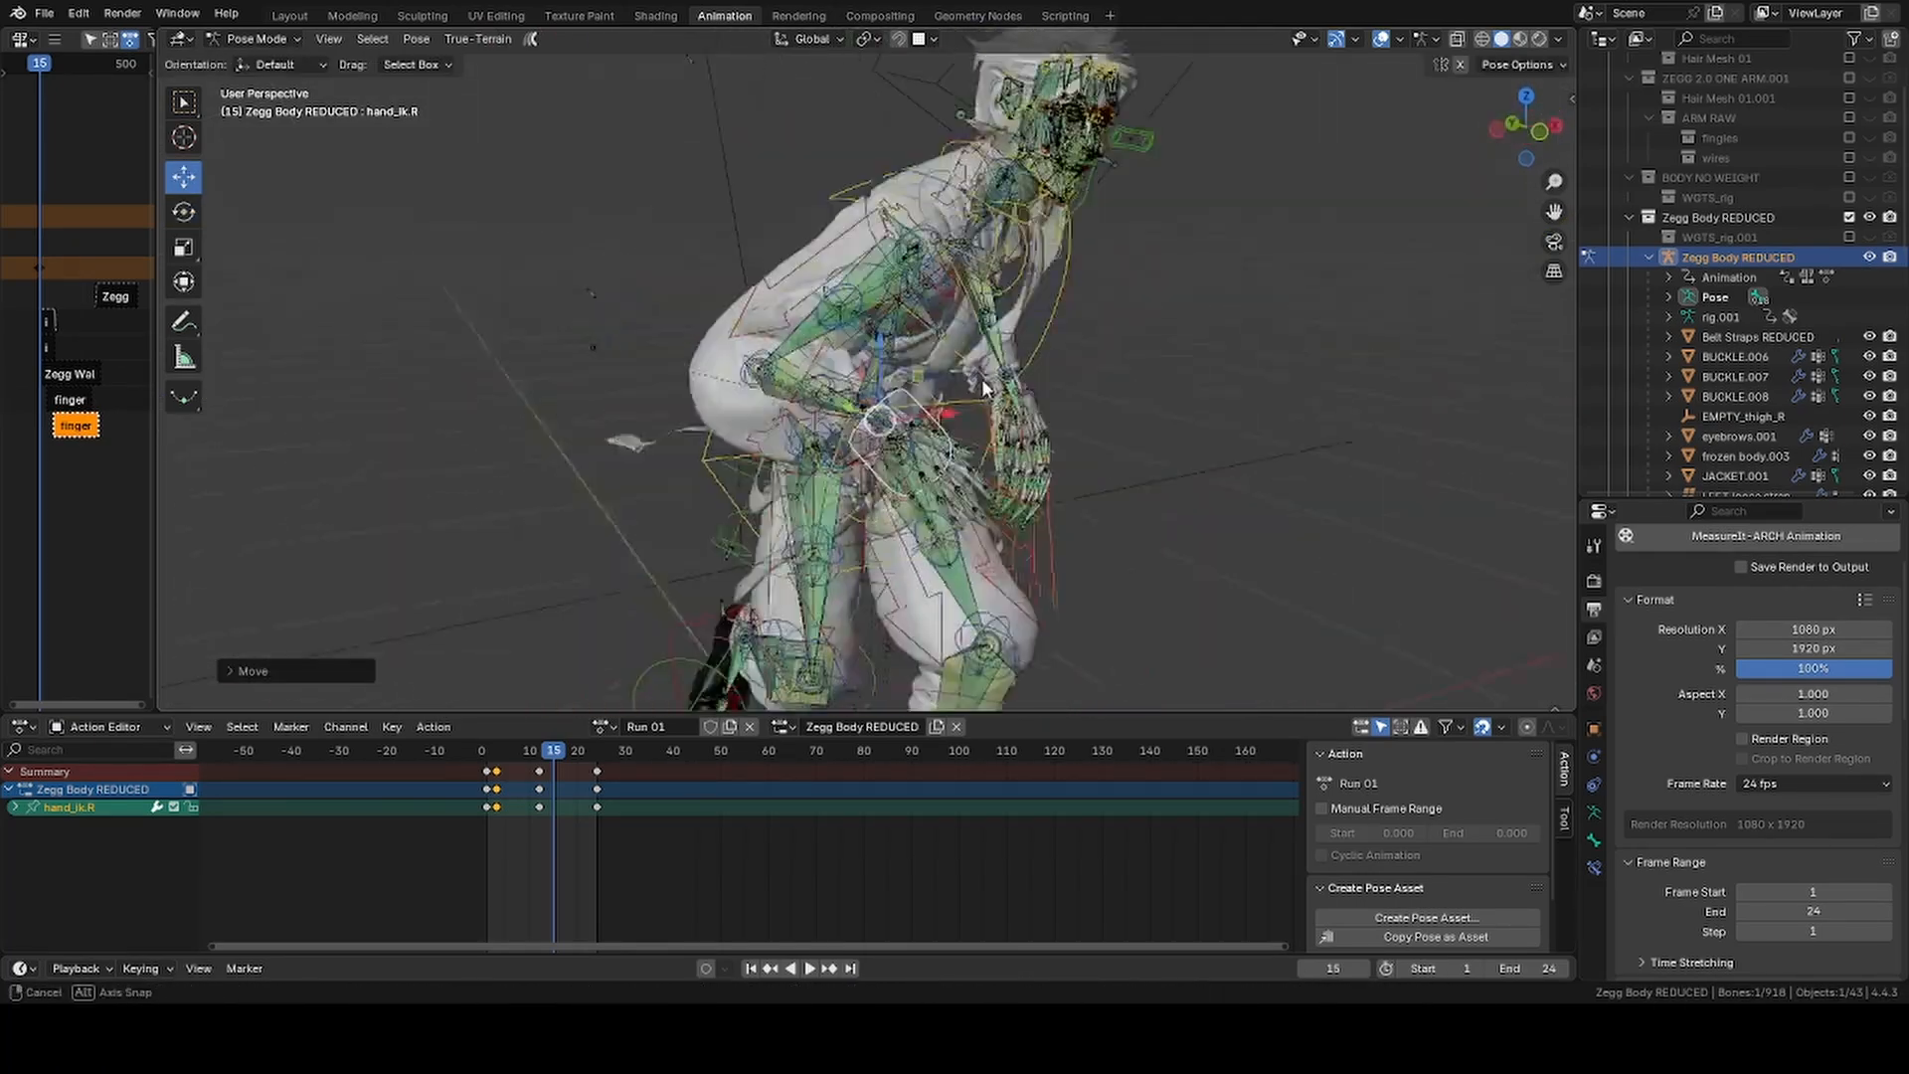
Insert a keyframe for all bones on frame 15
scroll(855, 328, down, 3)
key(a)
right_click(856, 290)
click(813, 289)
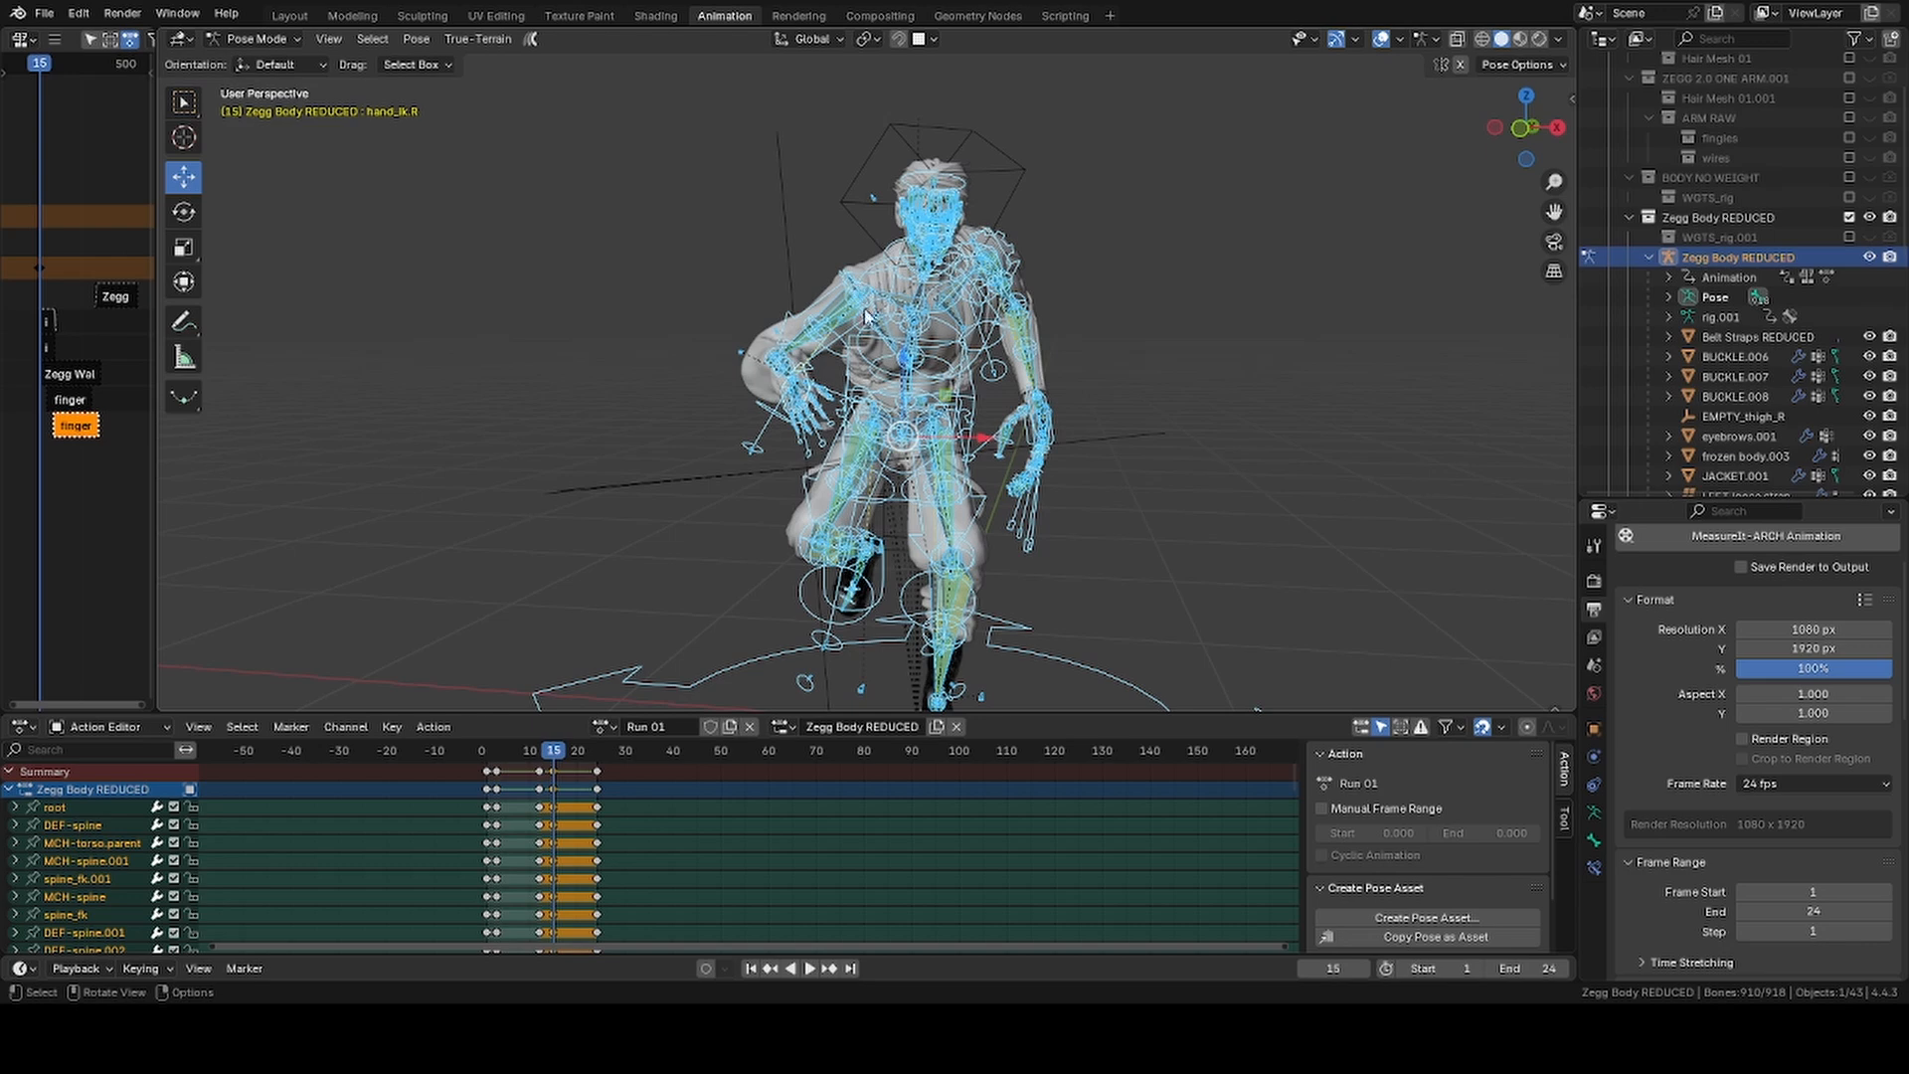
Hide the rig and play the run animation, checking the motion from the side and at an angle
click(1865, 257)
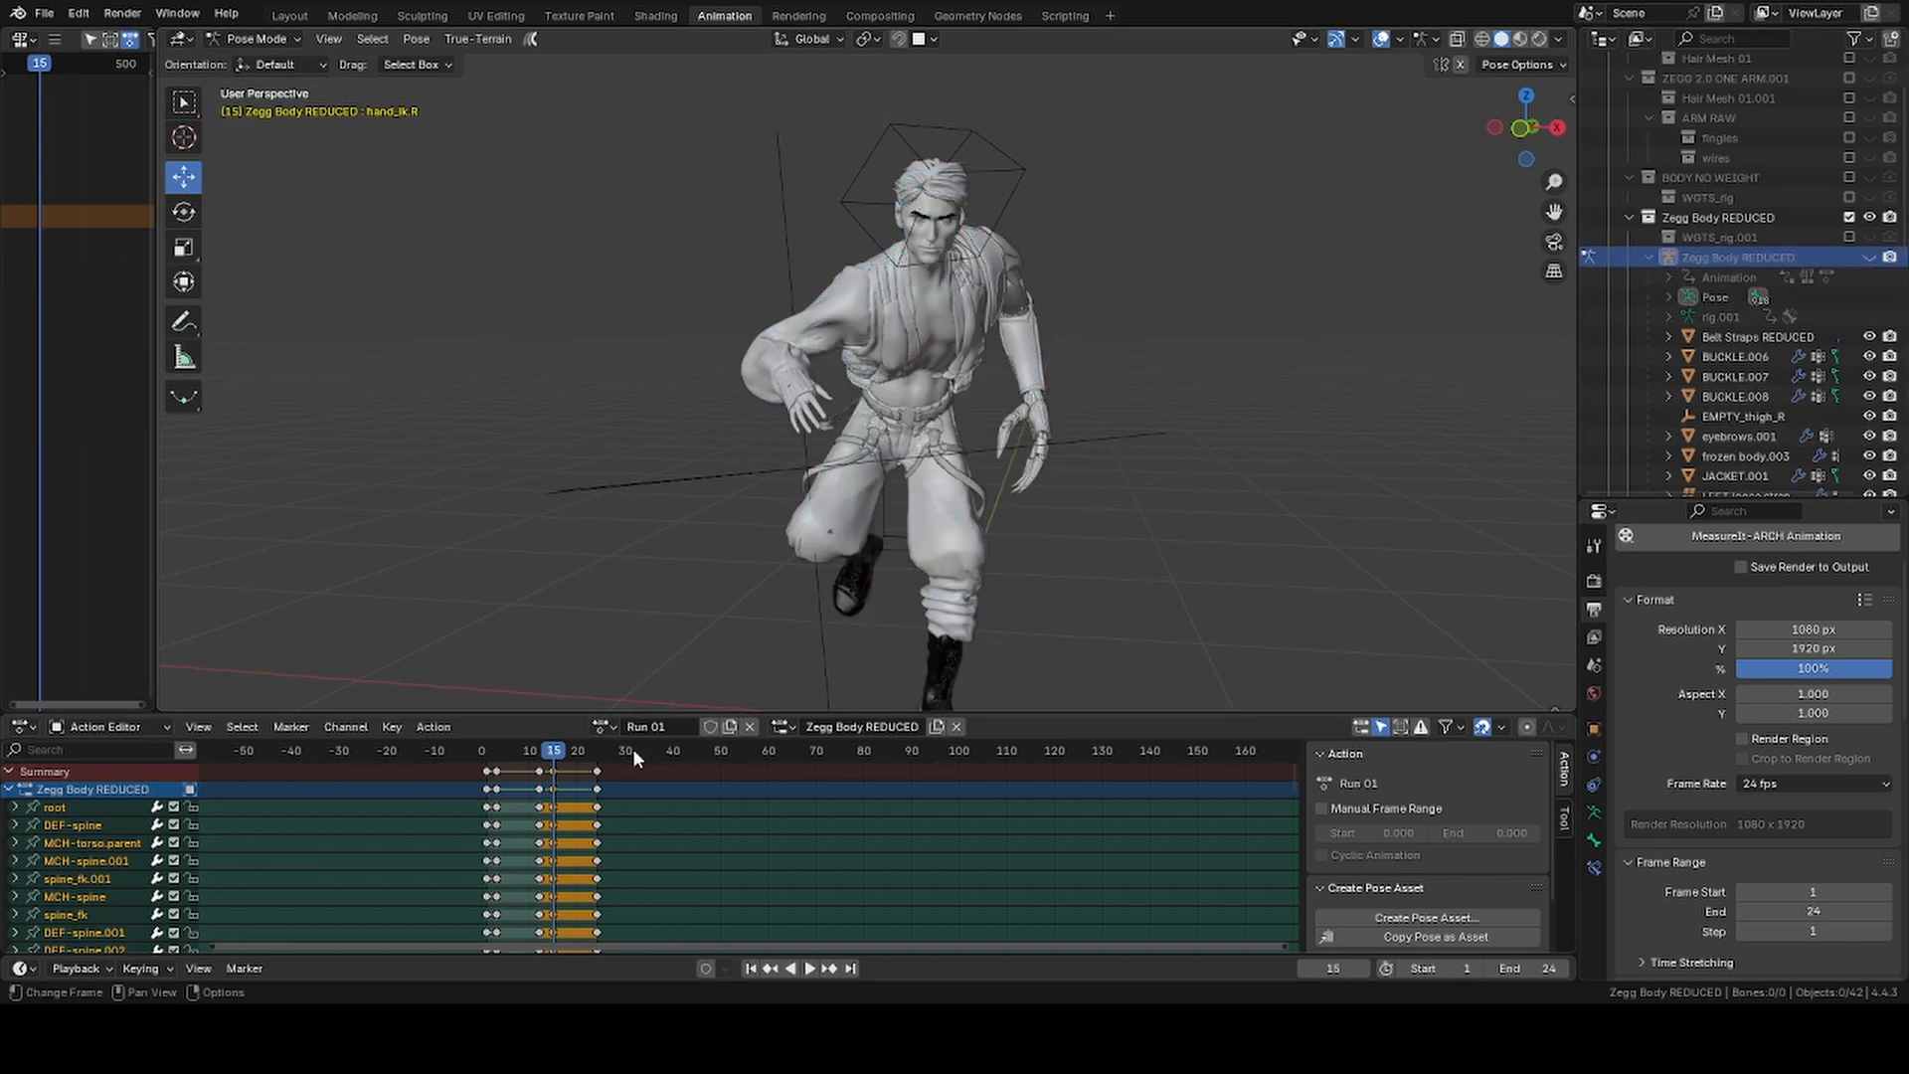
key(space)
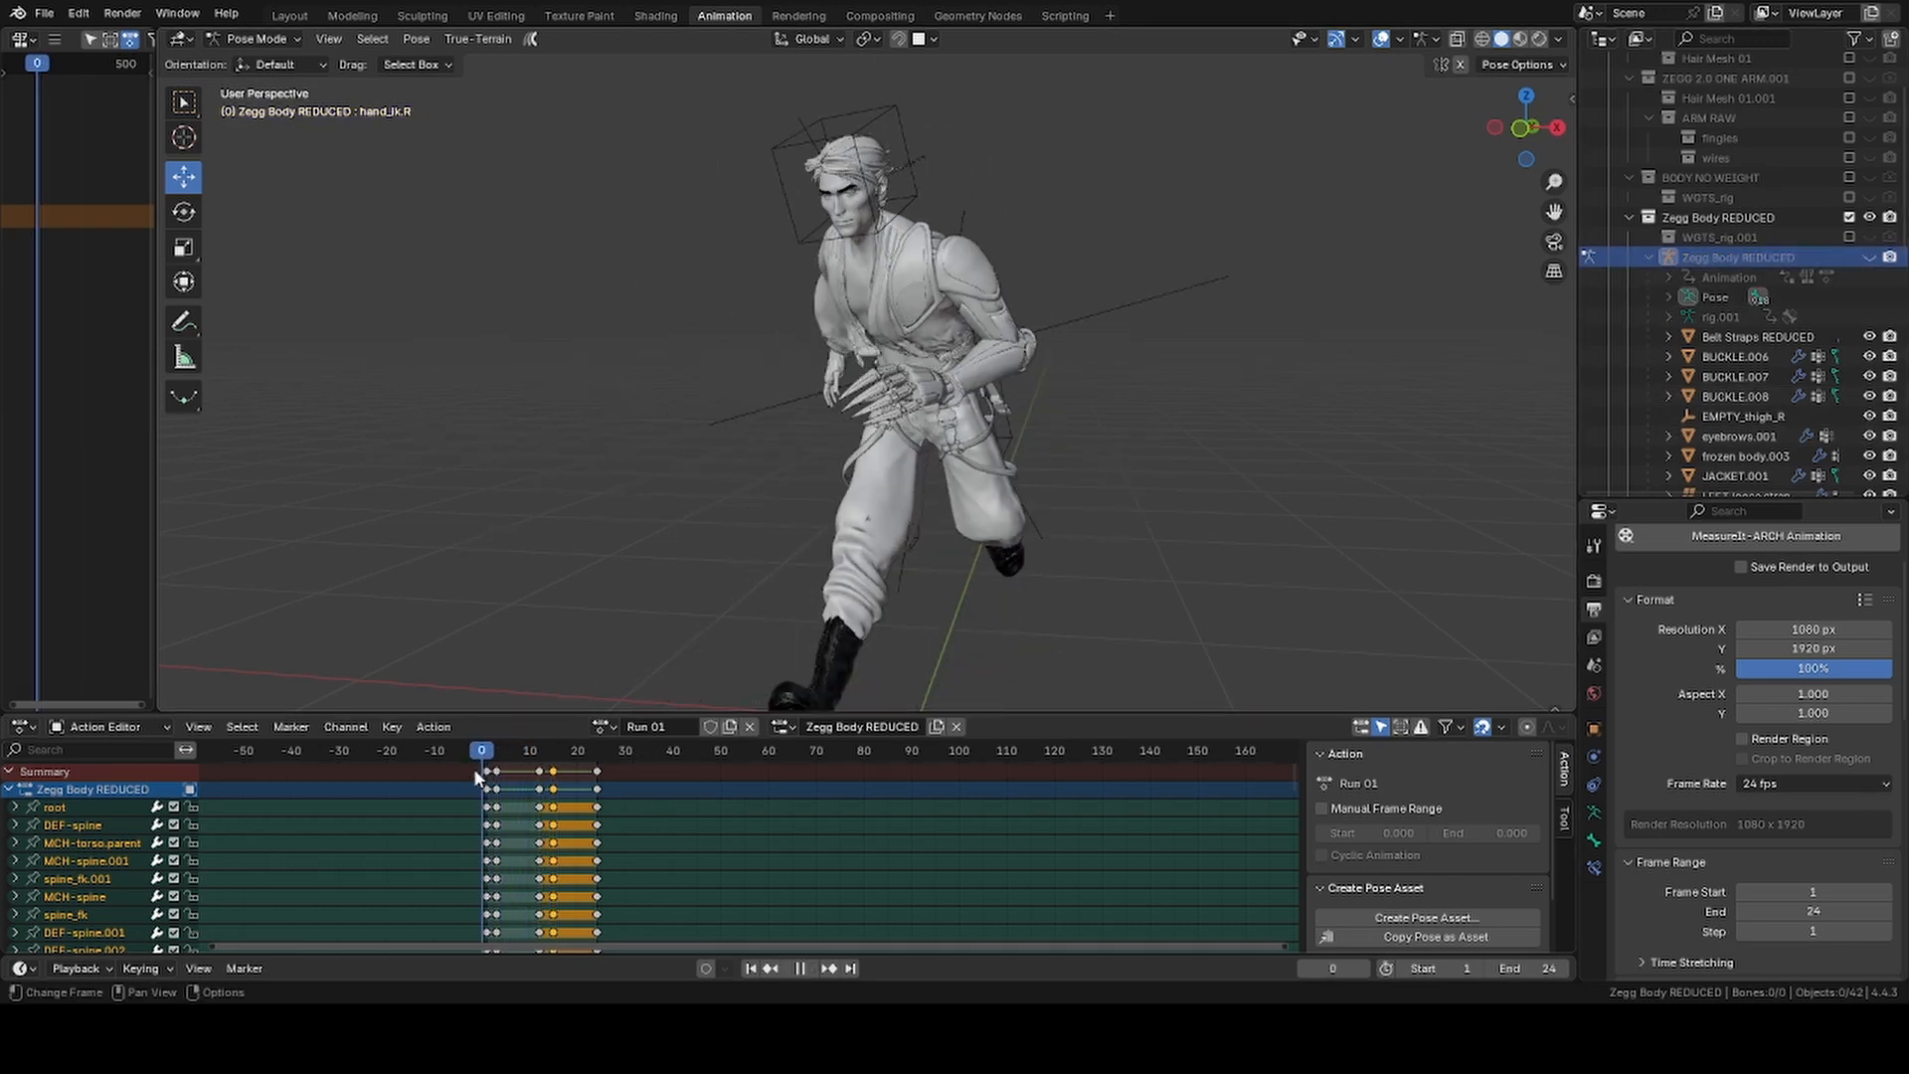
key(space)
key(KP_3)
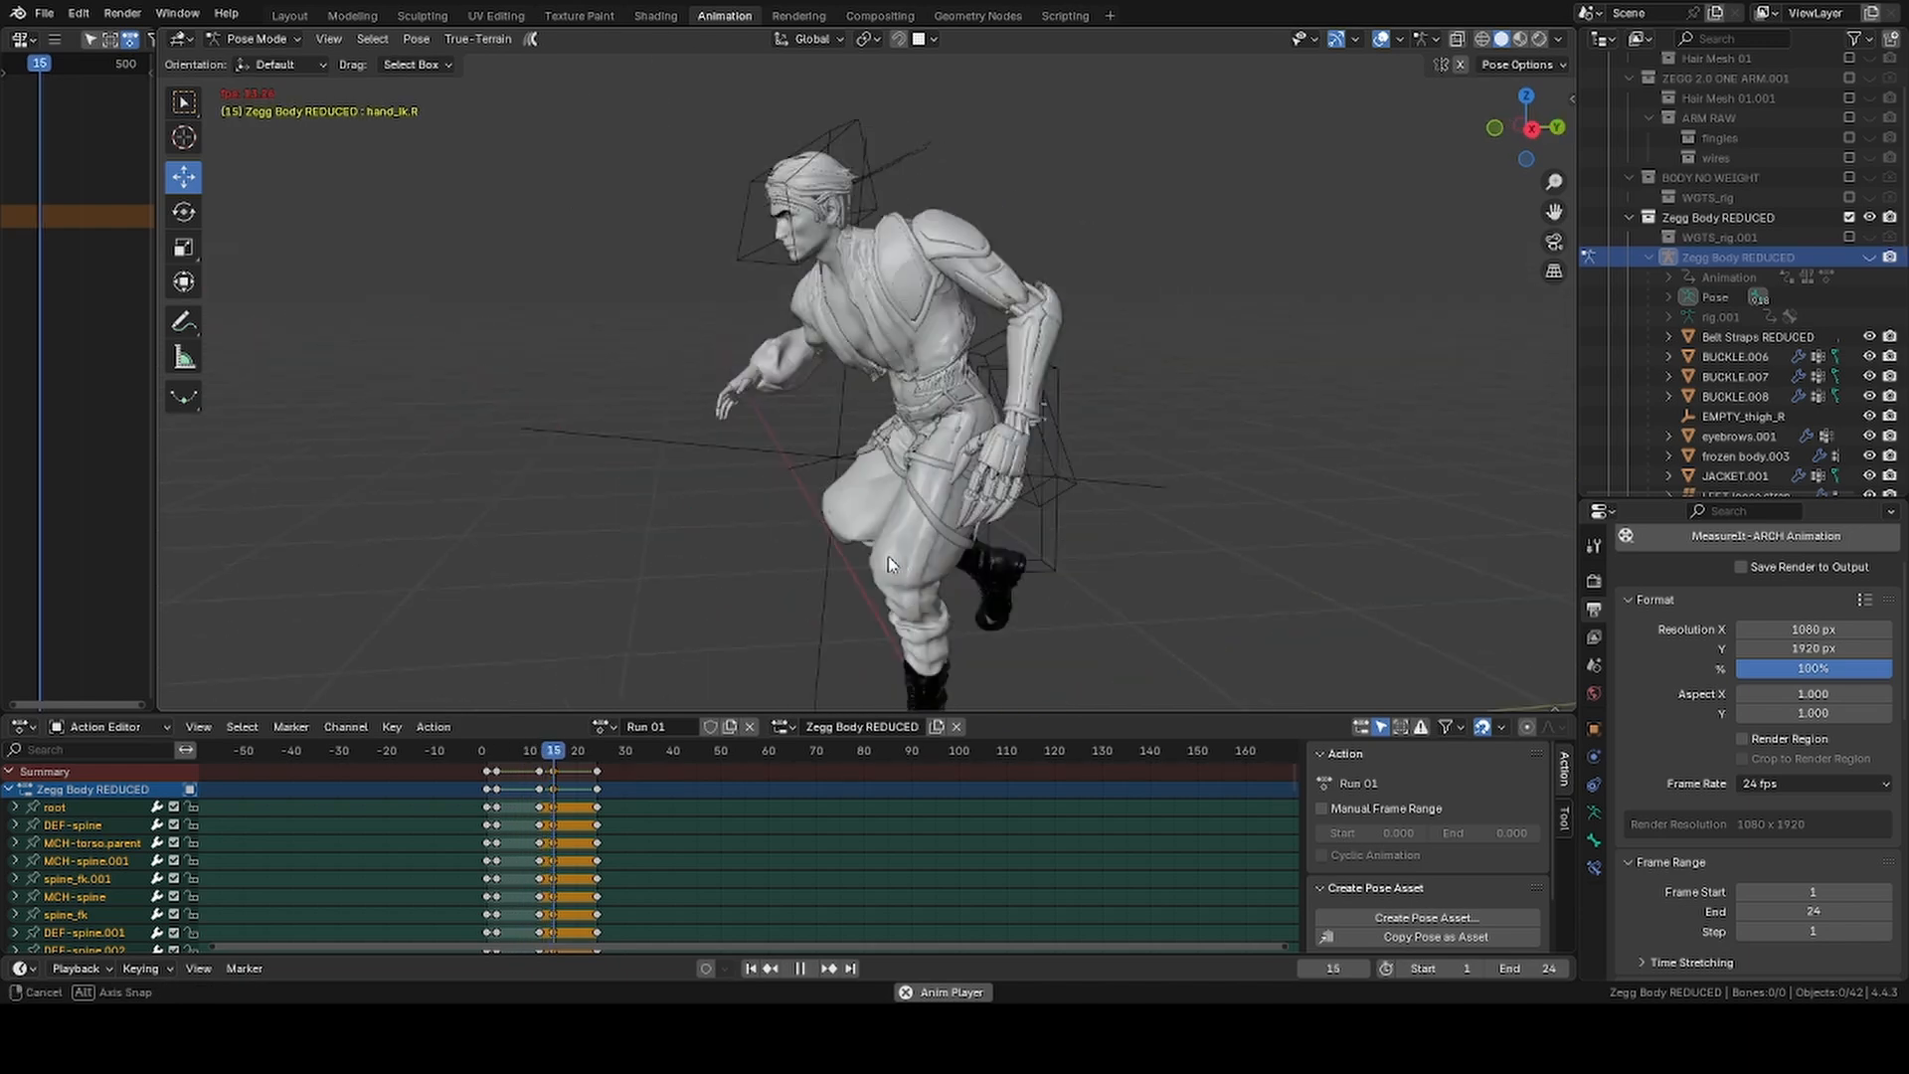
middle_drag(874, 558, 840, 532)
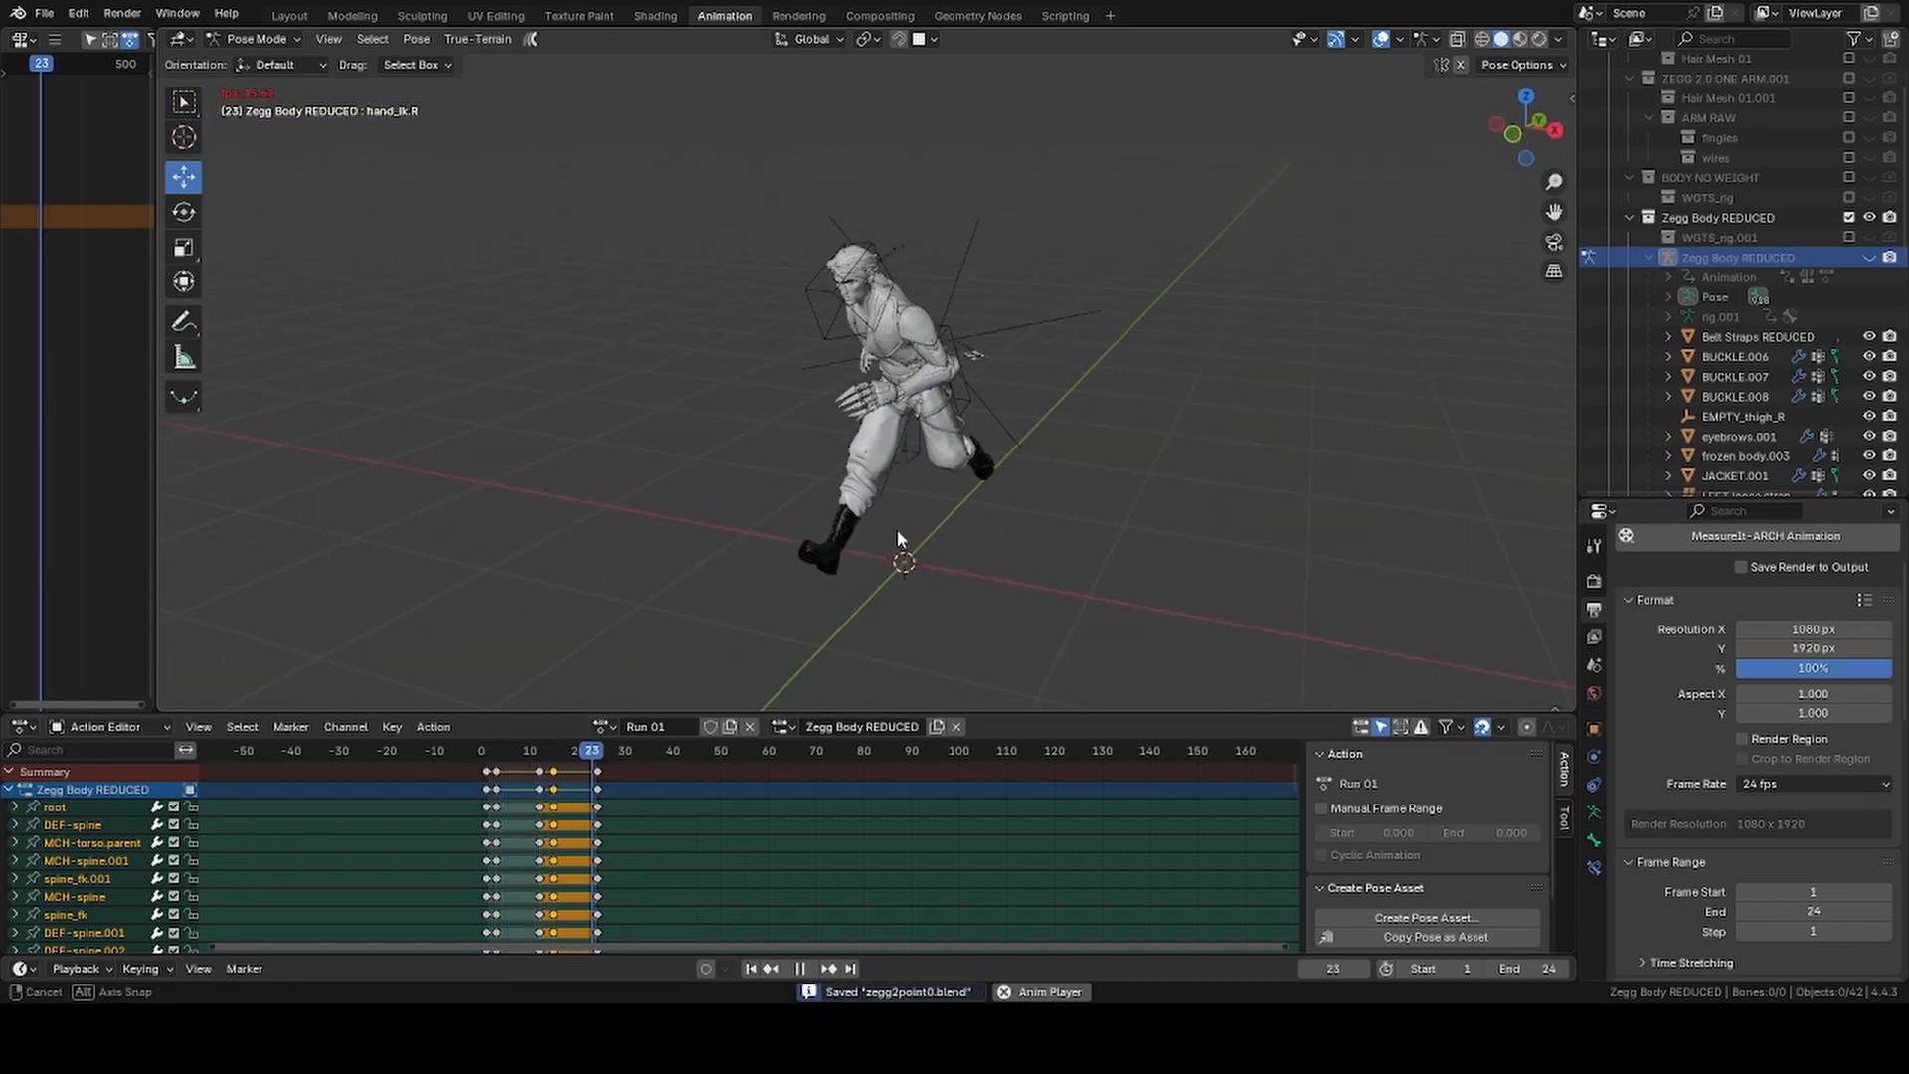
middle_drag(1046, 544, 1016, 455)
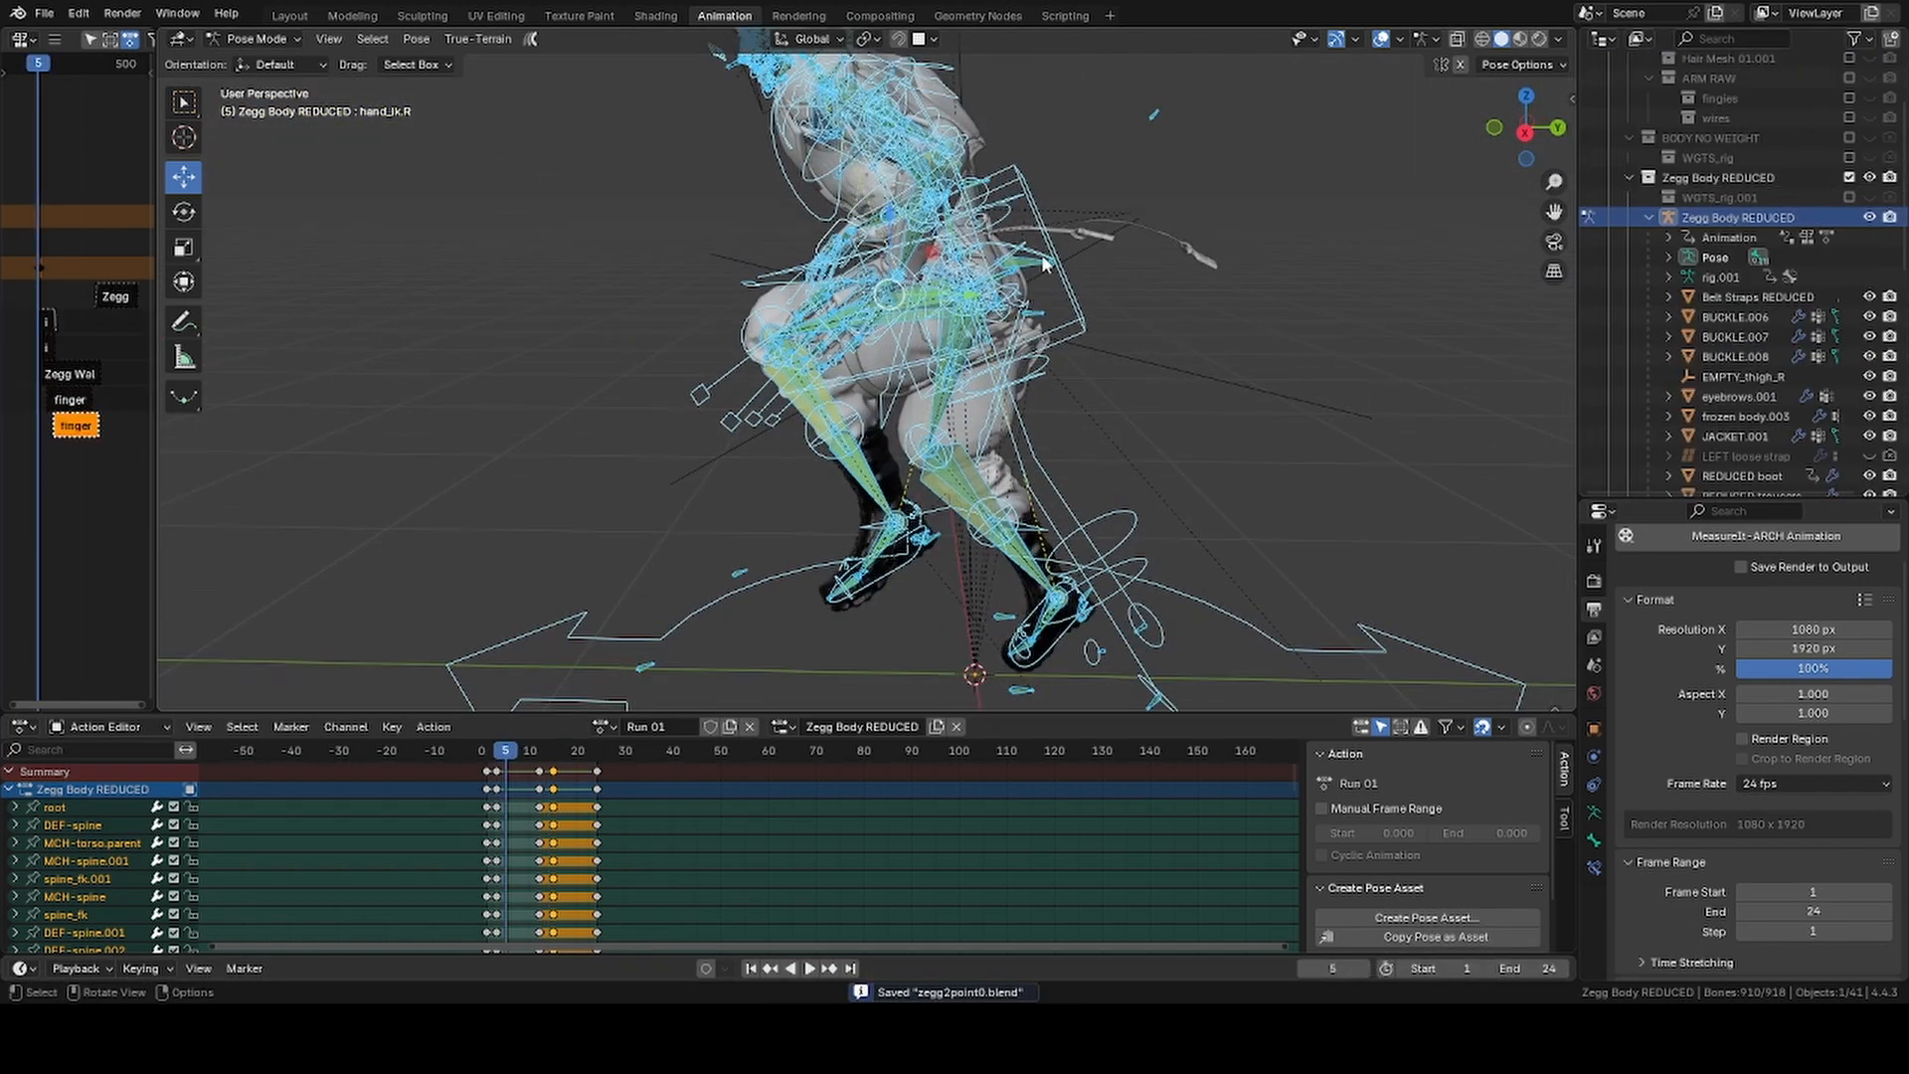
Move the hips control on frame 5 and reposition the left hand IK control
key(g)
click(850, 204)
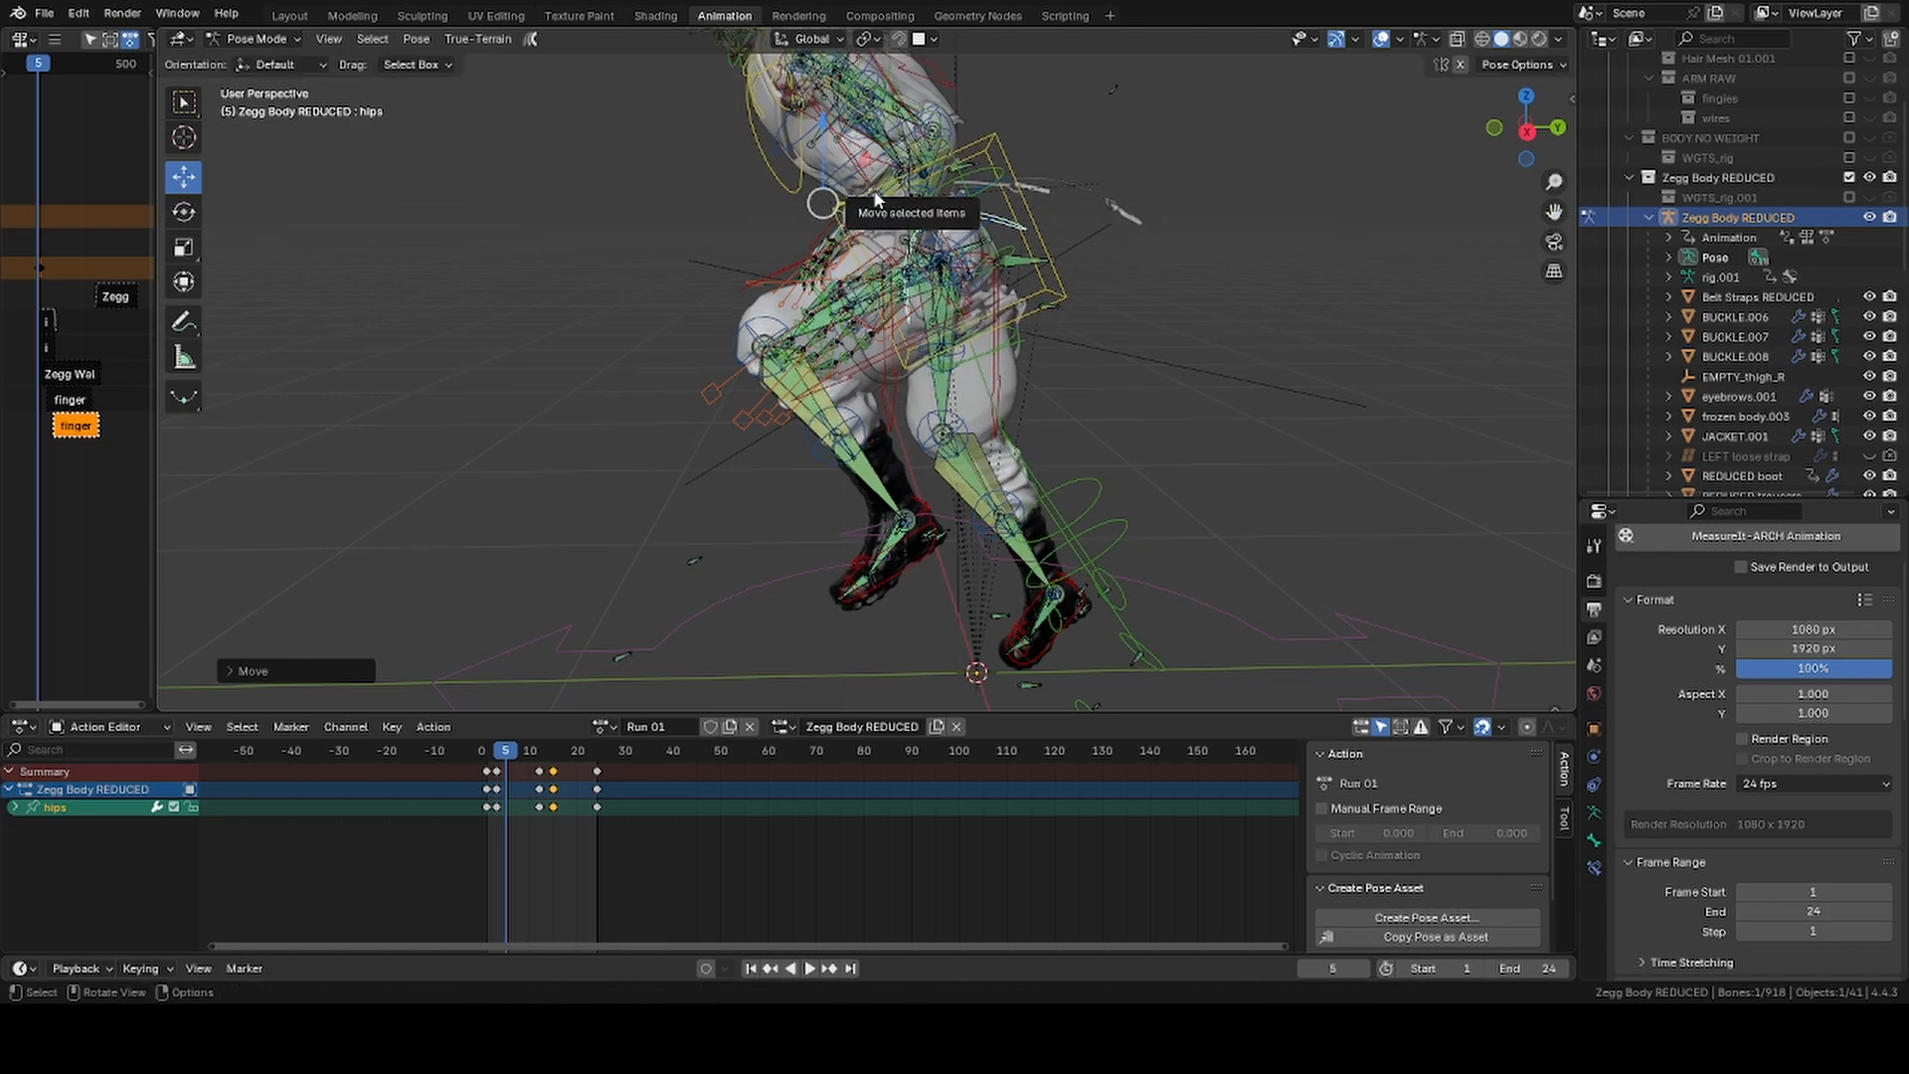
middle_drag(851, 204, 736, 308)
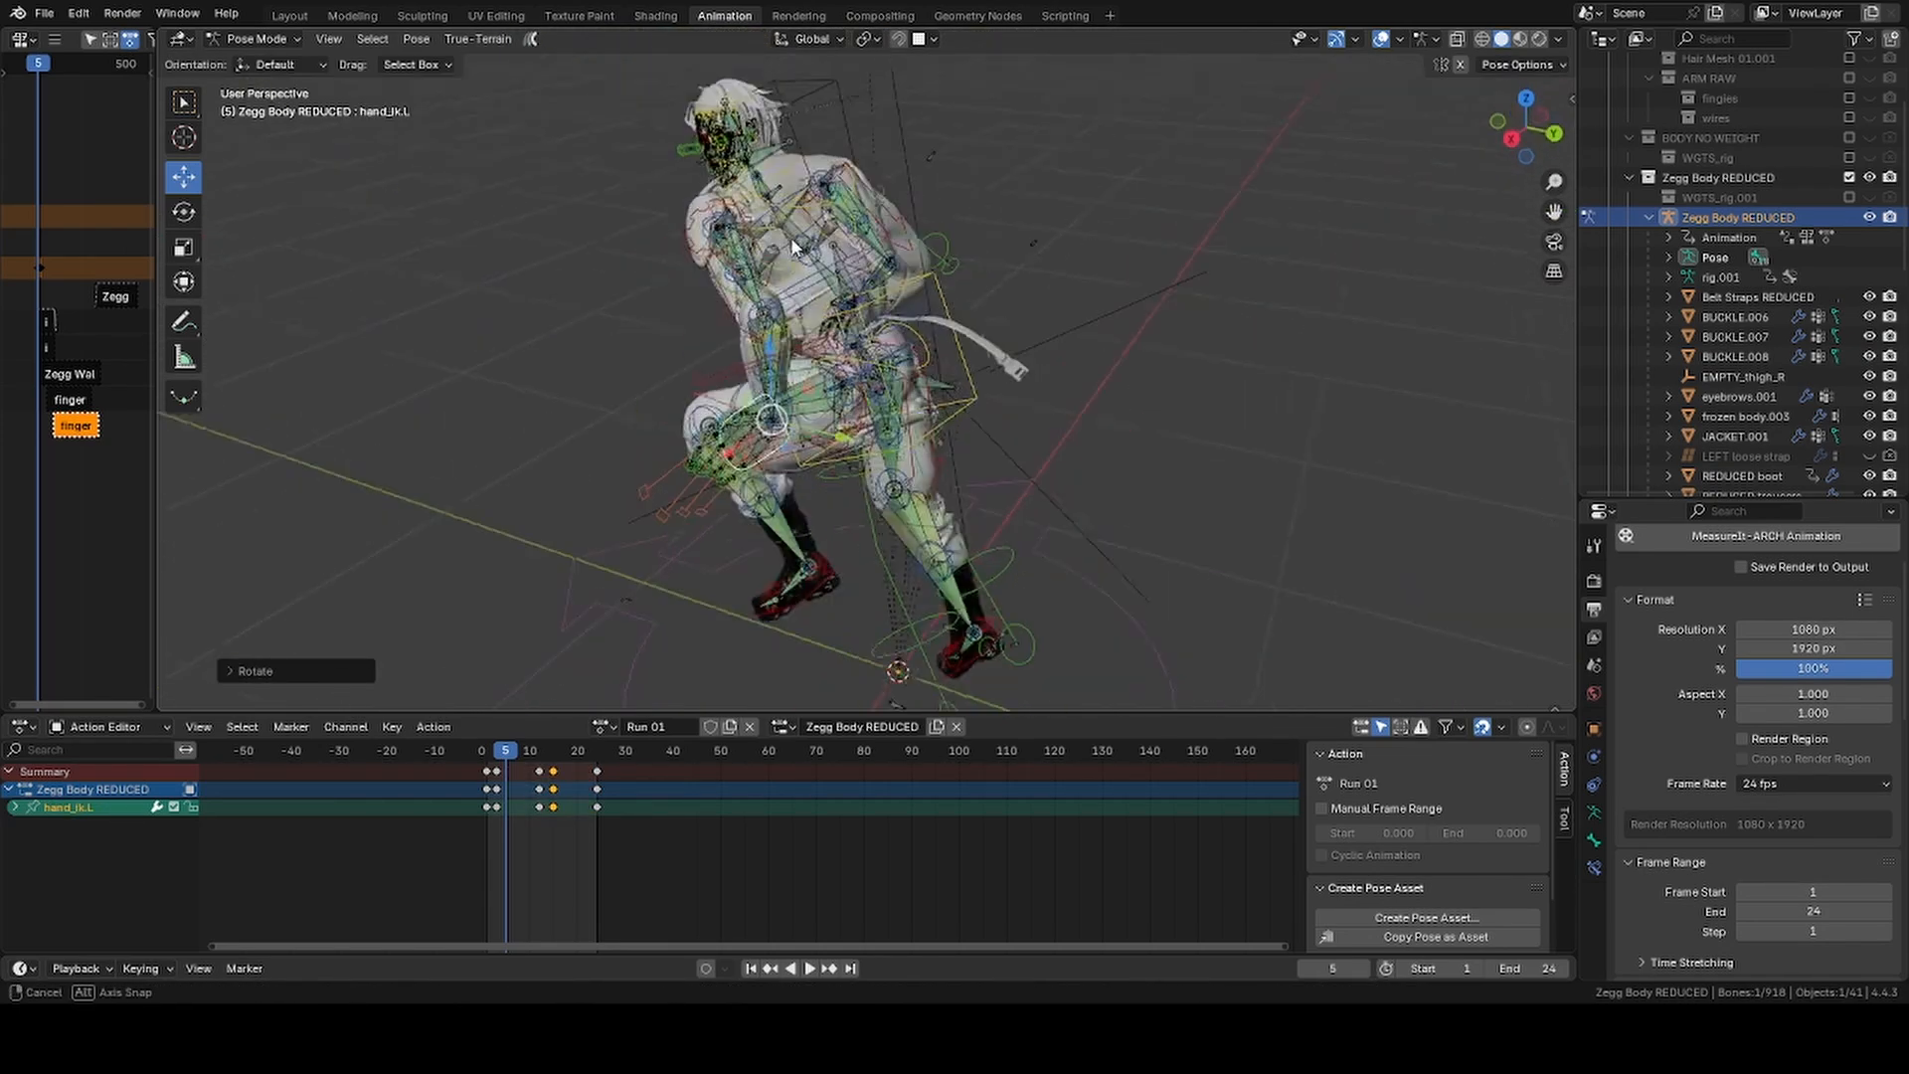
key(g)
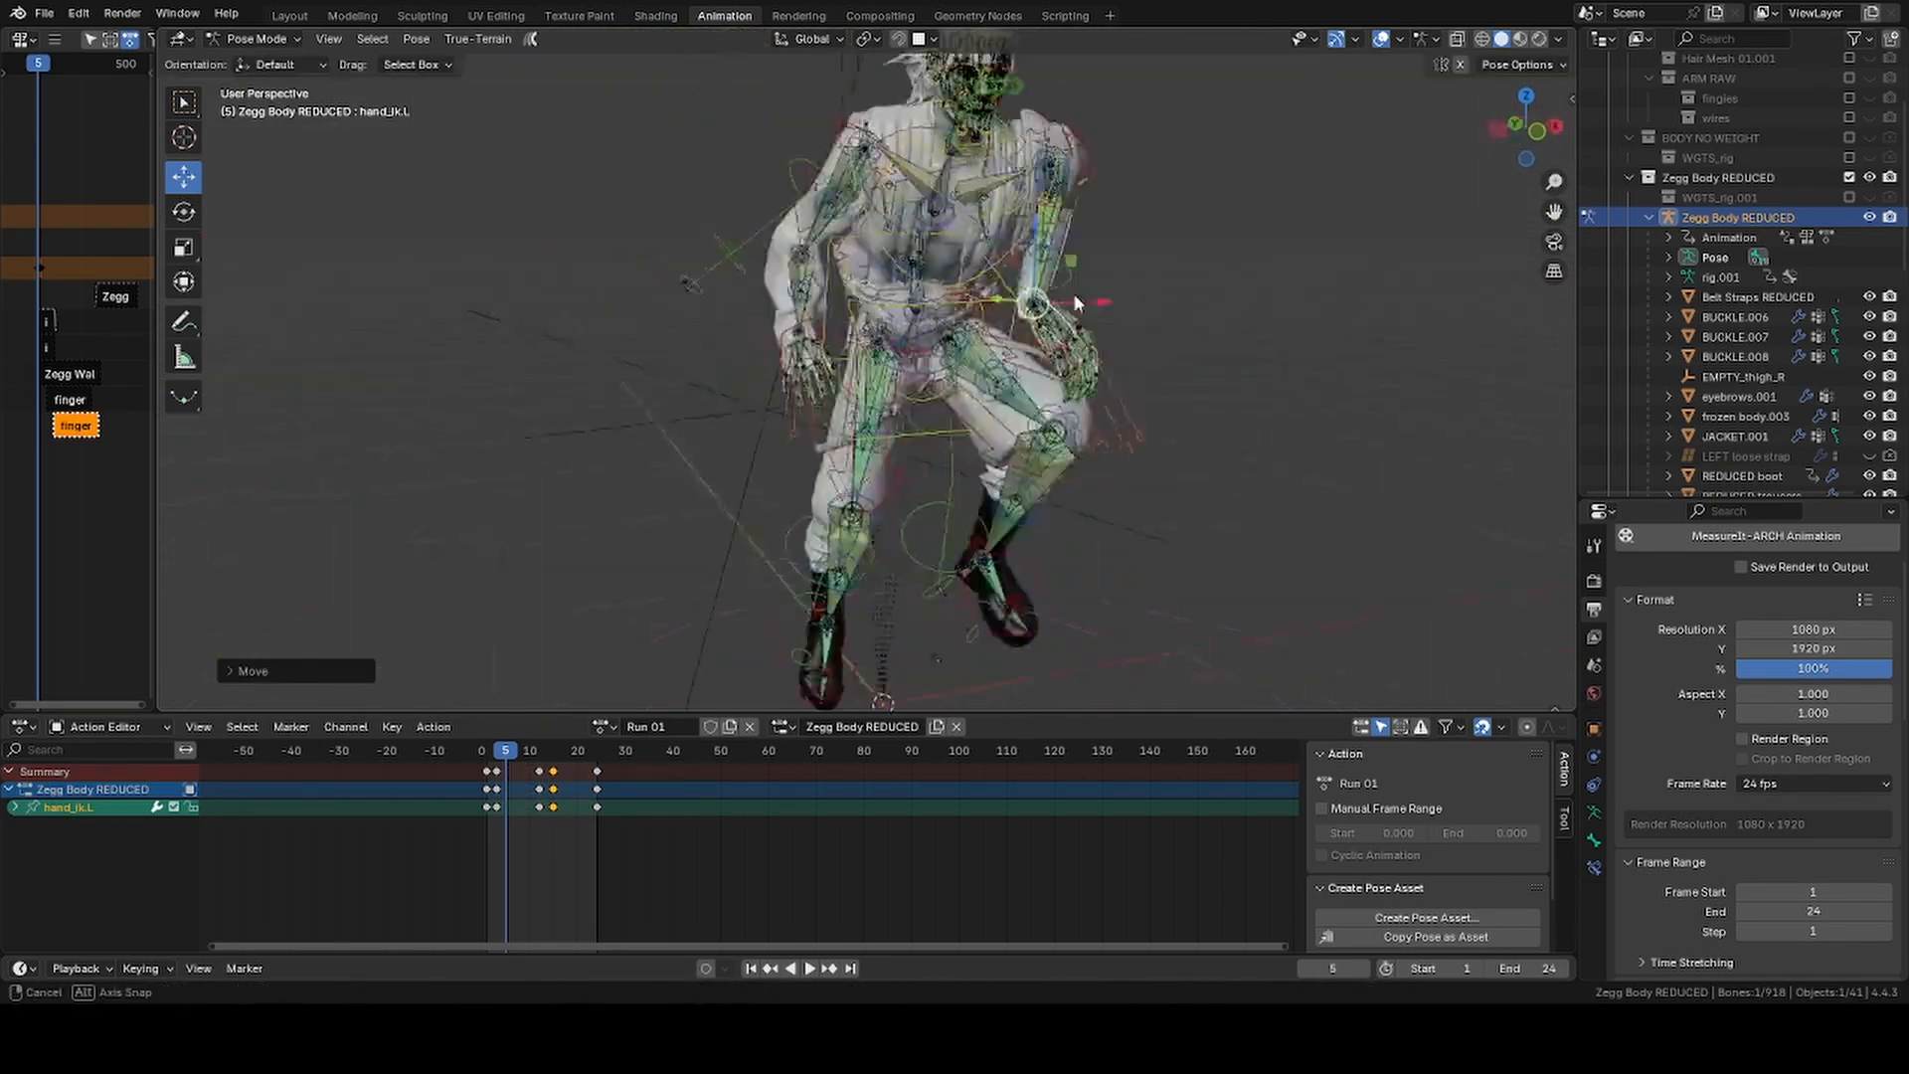
Adjust the right arm's IK controls on frame 5 and rotate the left foot IK control
click(720, 402)
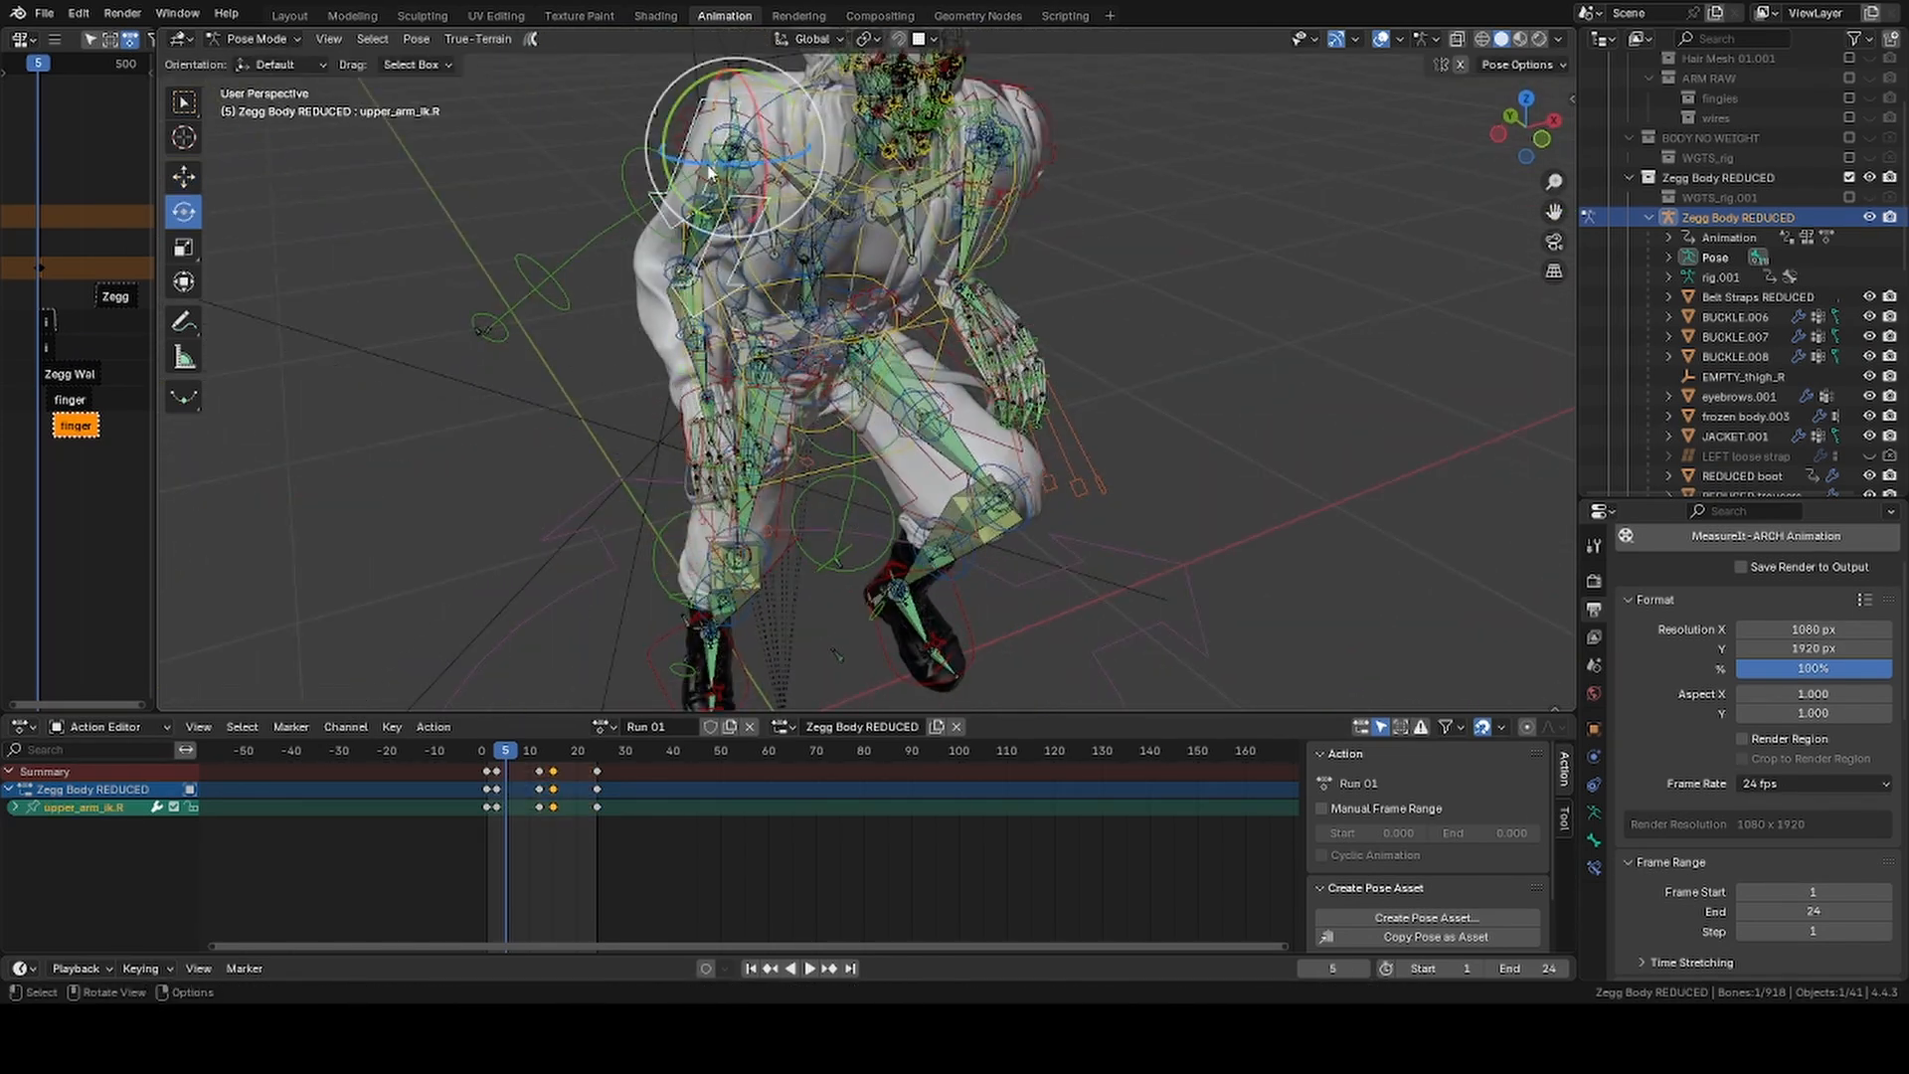
click(715, 359)
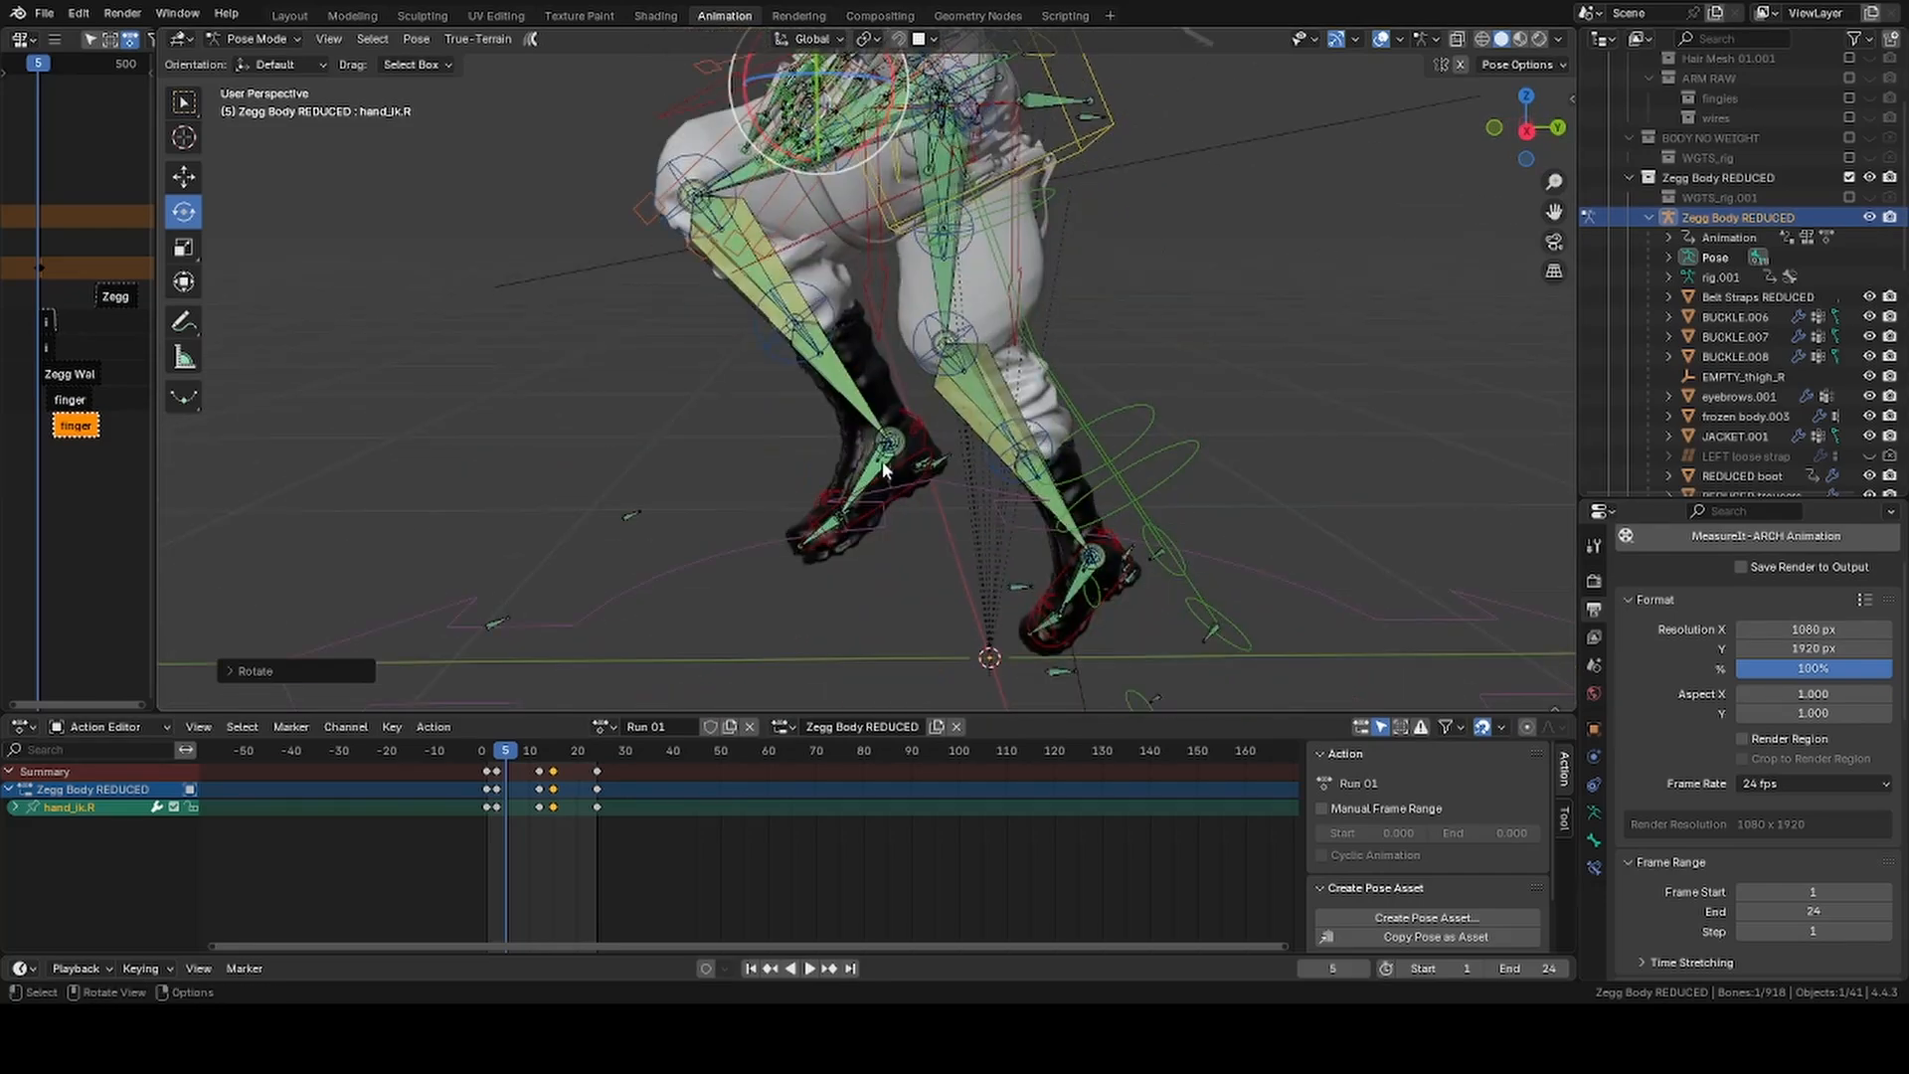
click(874, 387)
key(r)
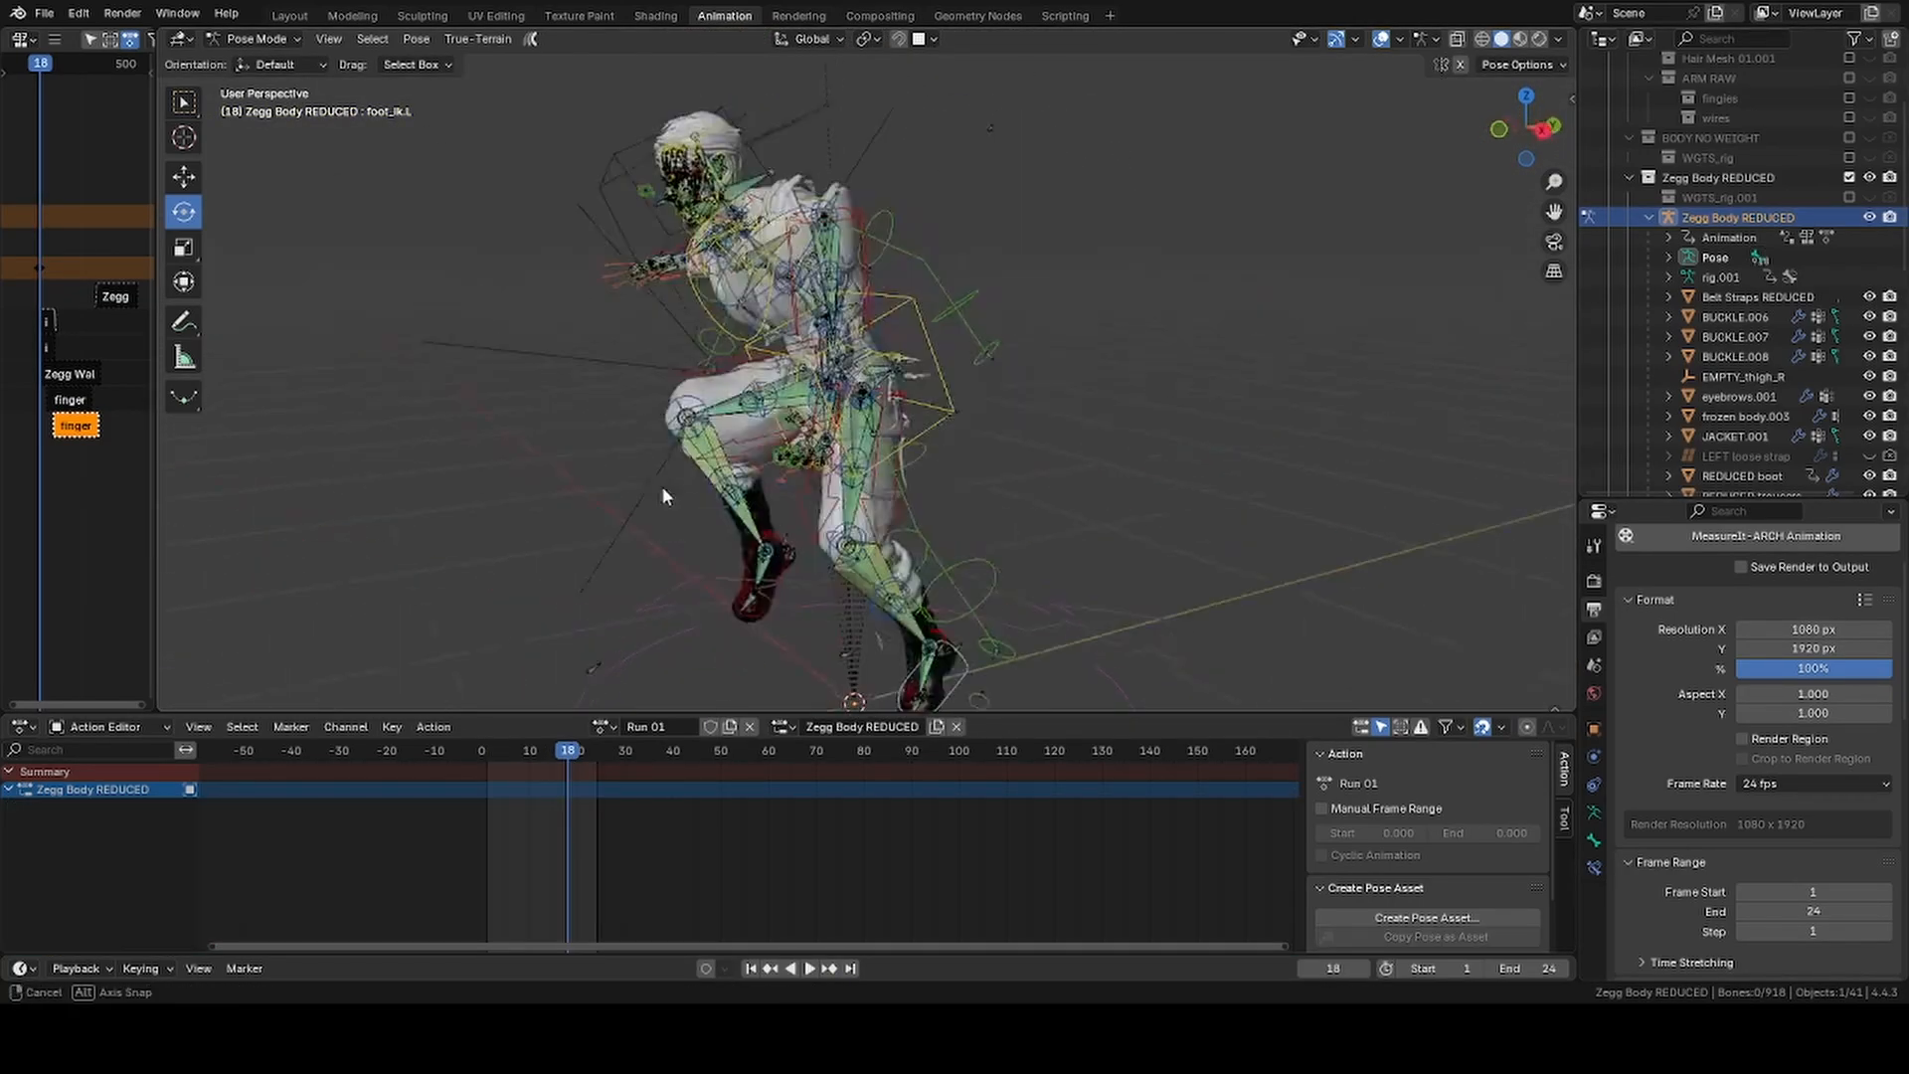
Select all bones on frame 18 and paste the copied frame 5 pose mirrored
middle_drag(662, 486, 891, 479)
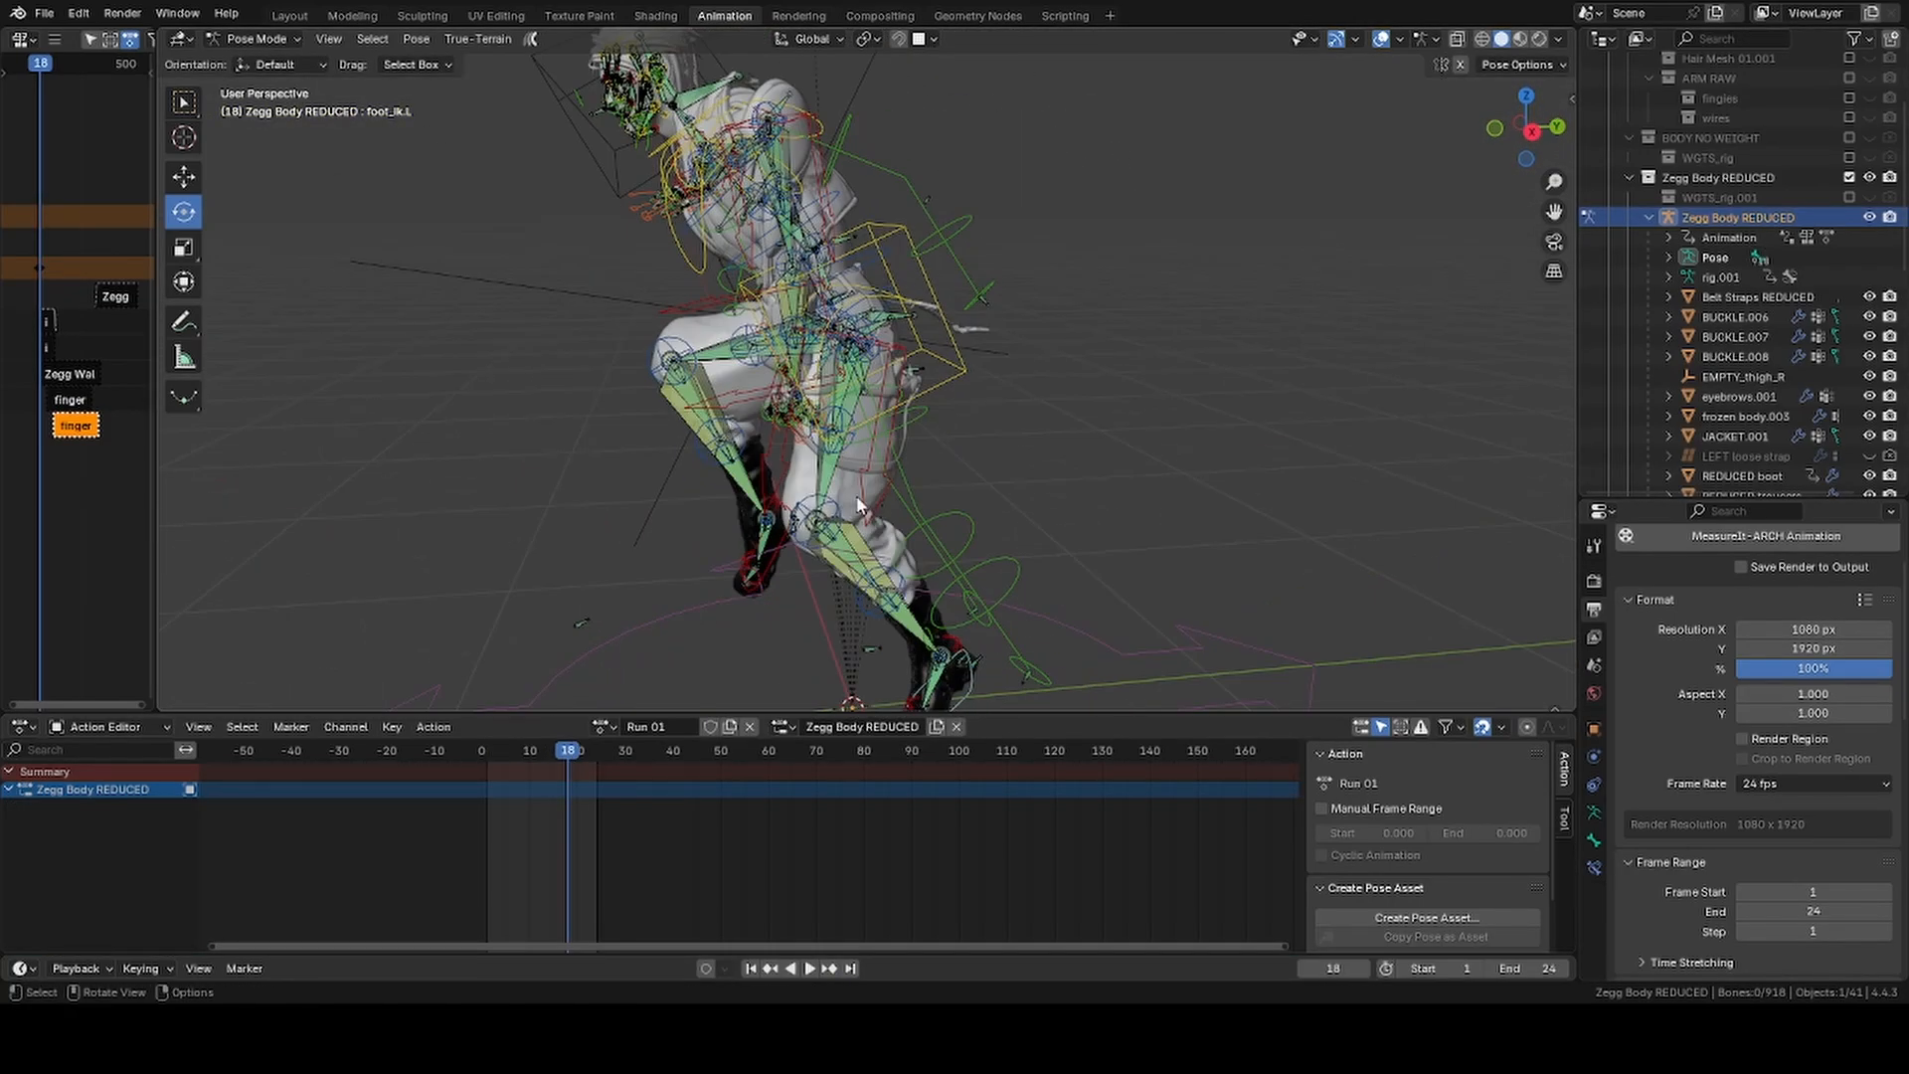
key(a)
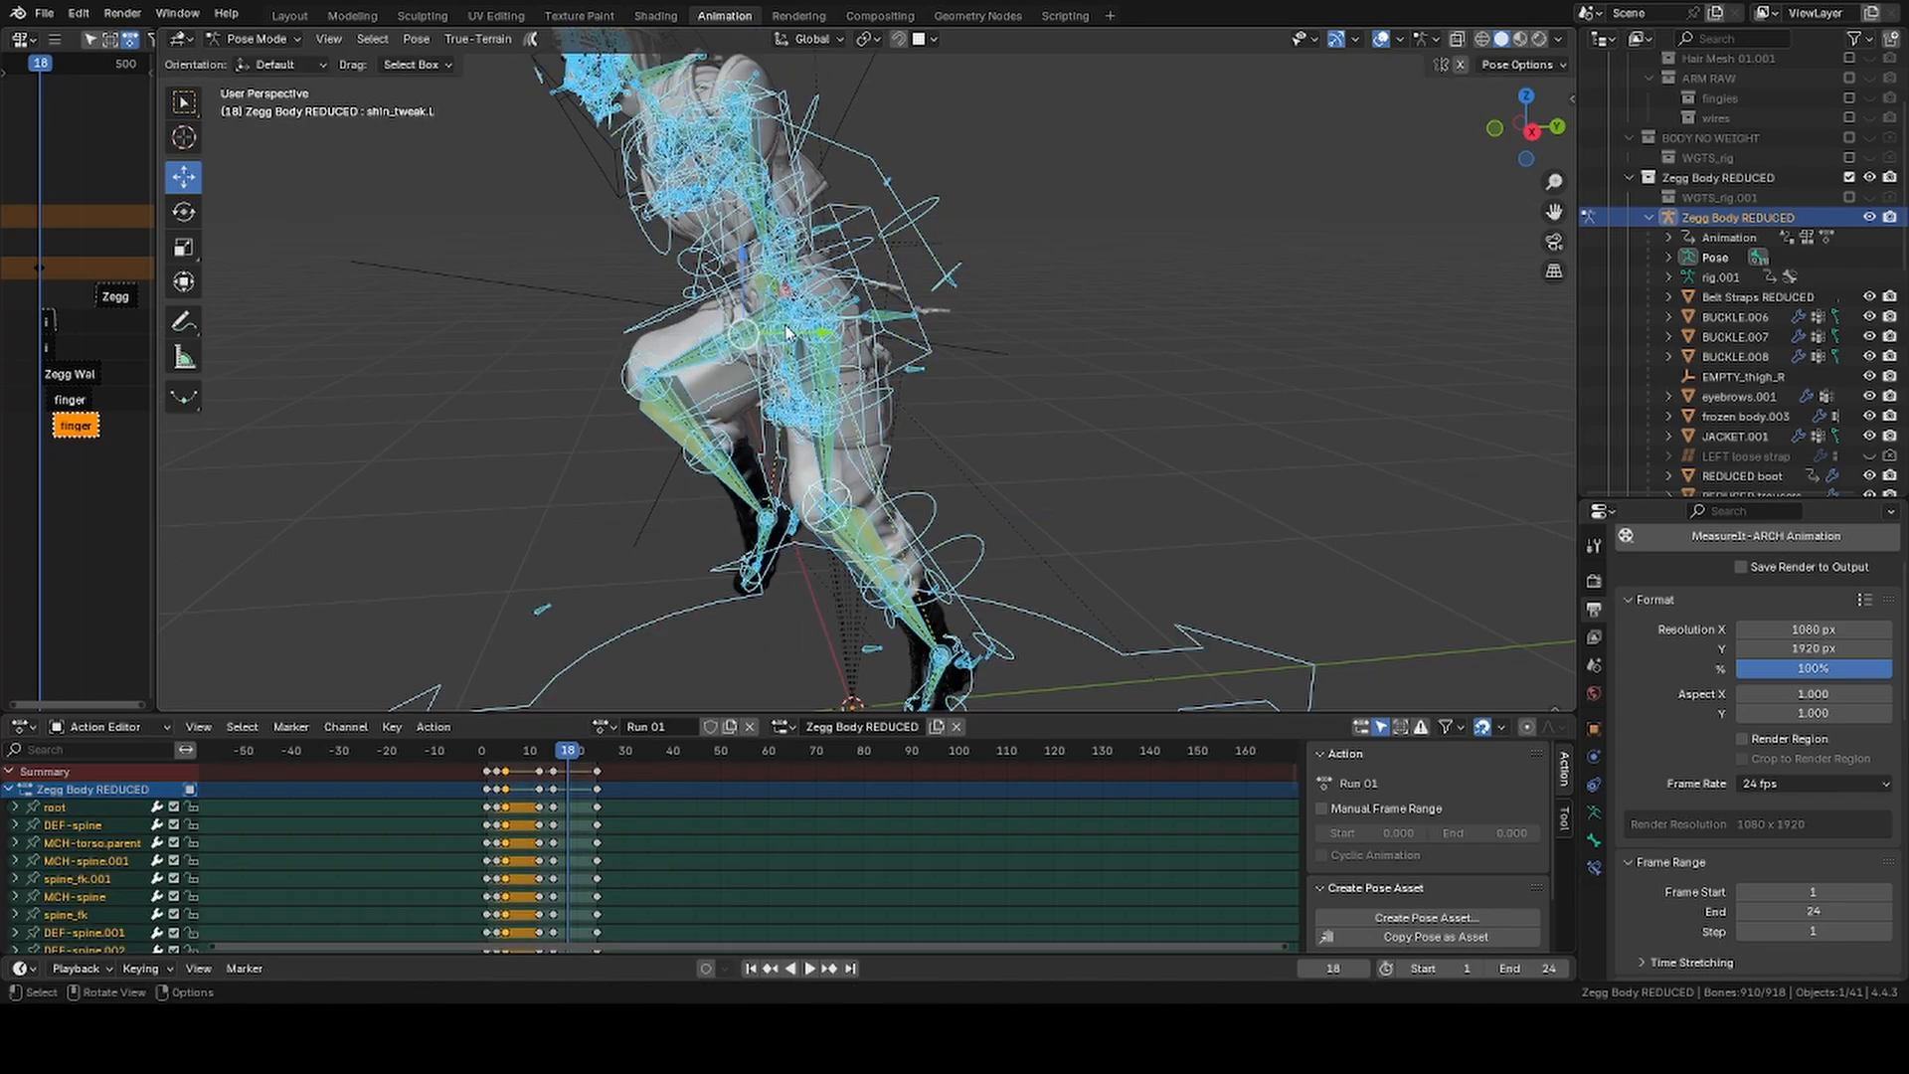
key(ctrl+v)
middle_drag(845, 538, 1218, 517)
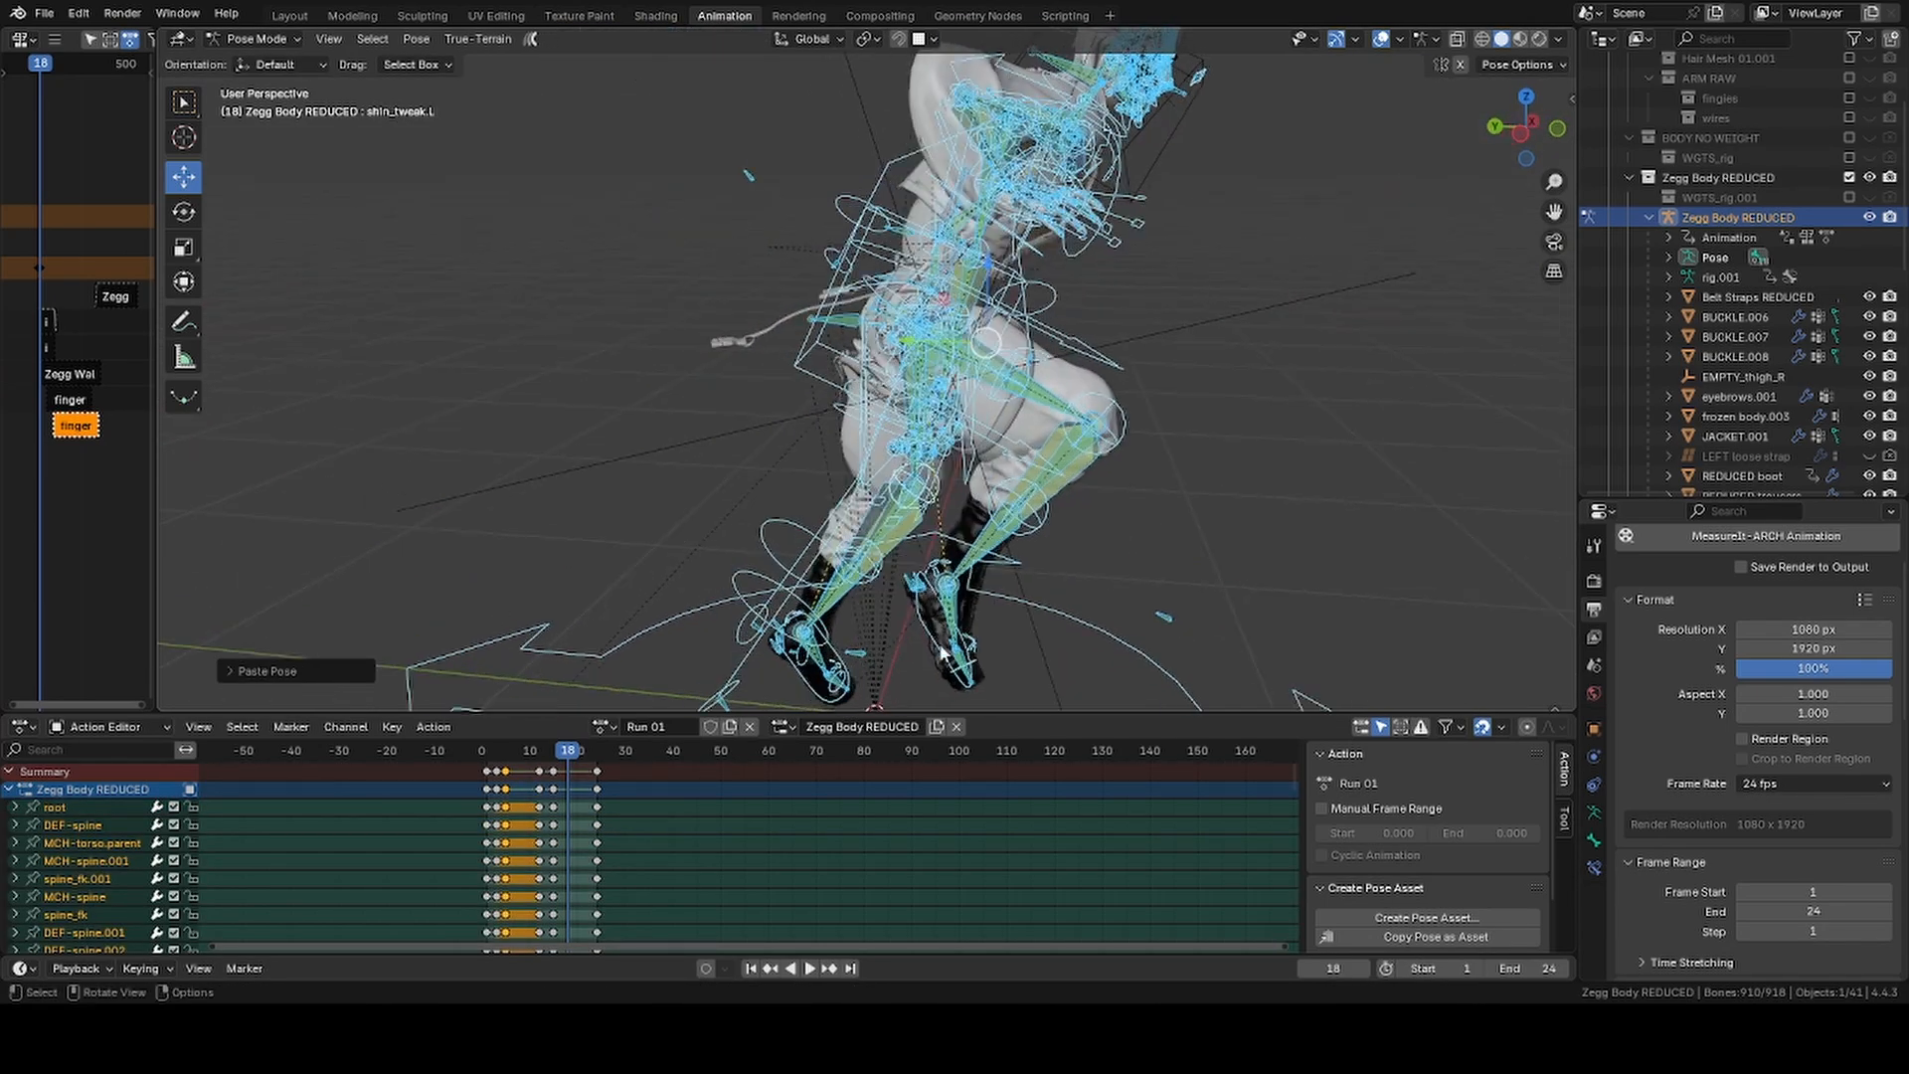
Rotate and reposition the right foot IK control on frame 18
drag(910, 566, 1004, 602)
drag(1022, 586, 1024, 567)
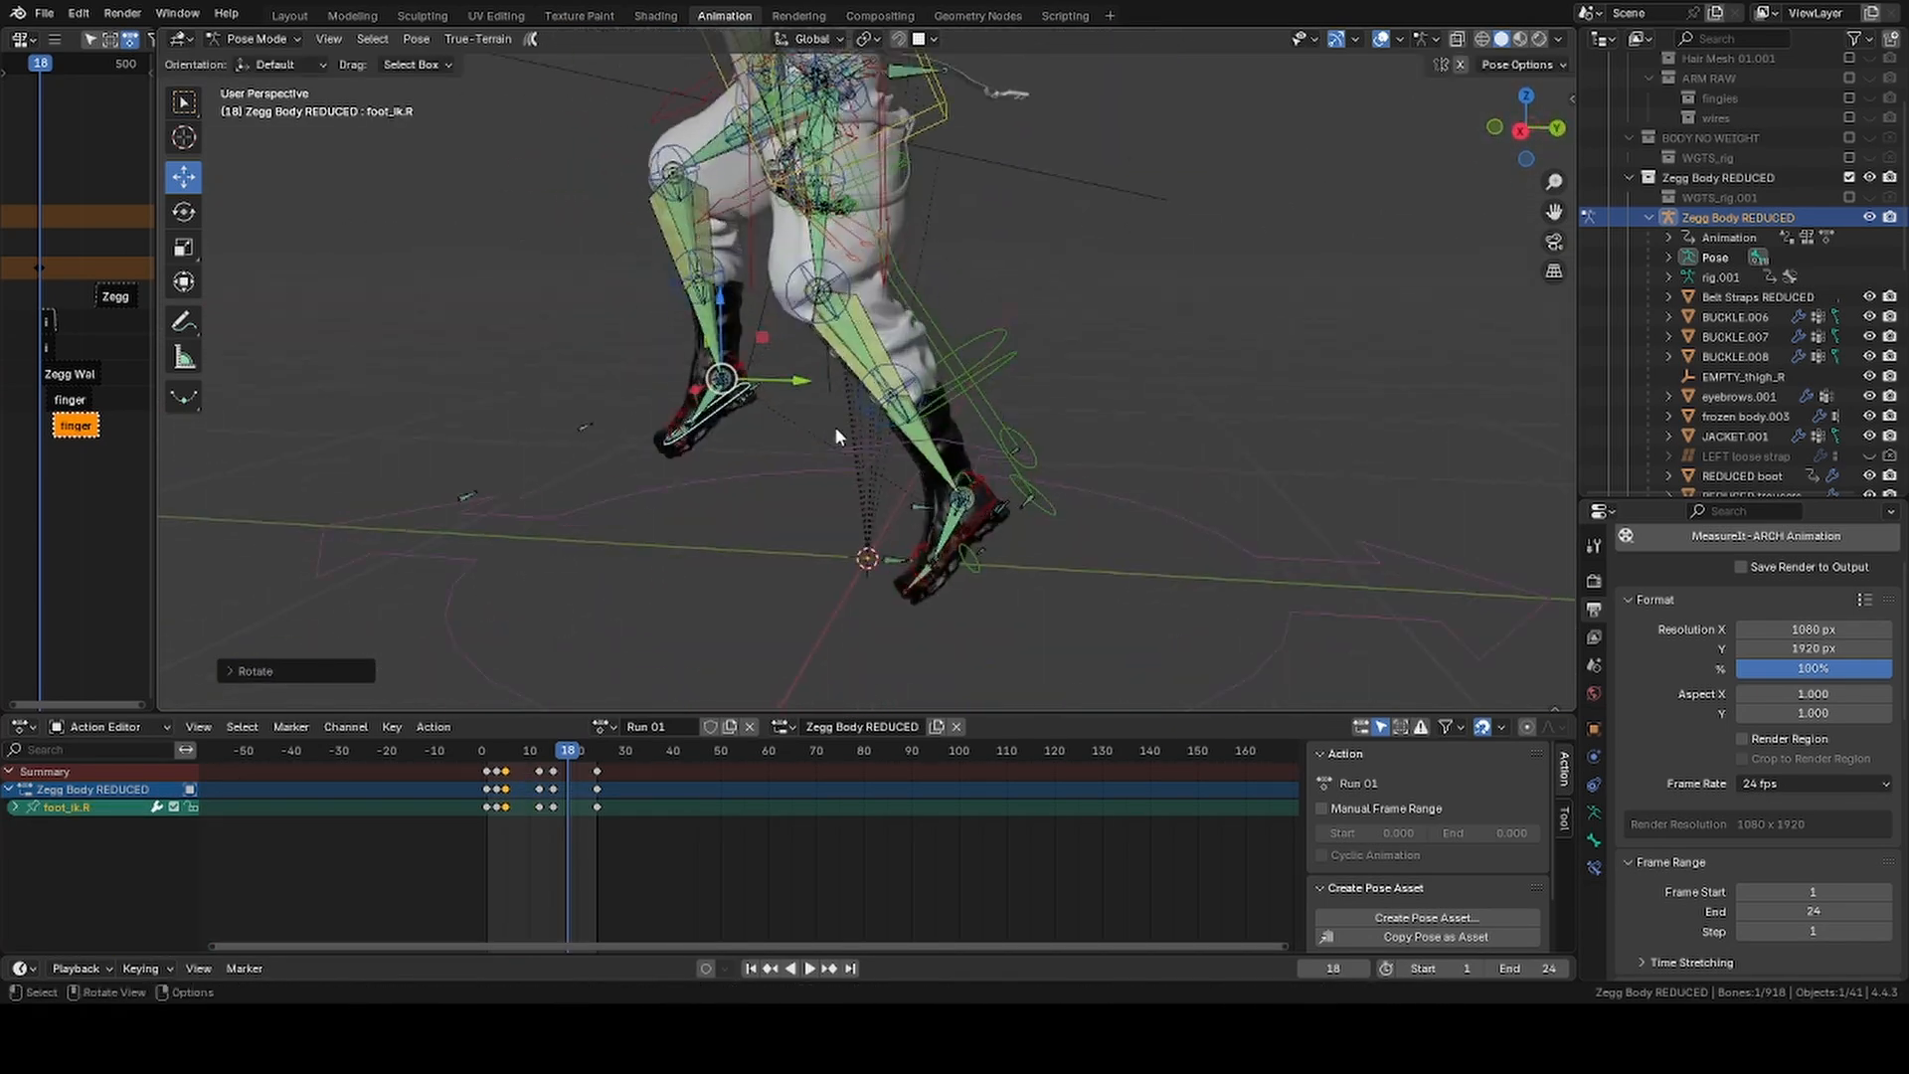
middle_drag(835, 426, 833, 582)
drag(860, 499, 738, 584)
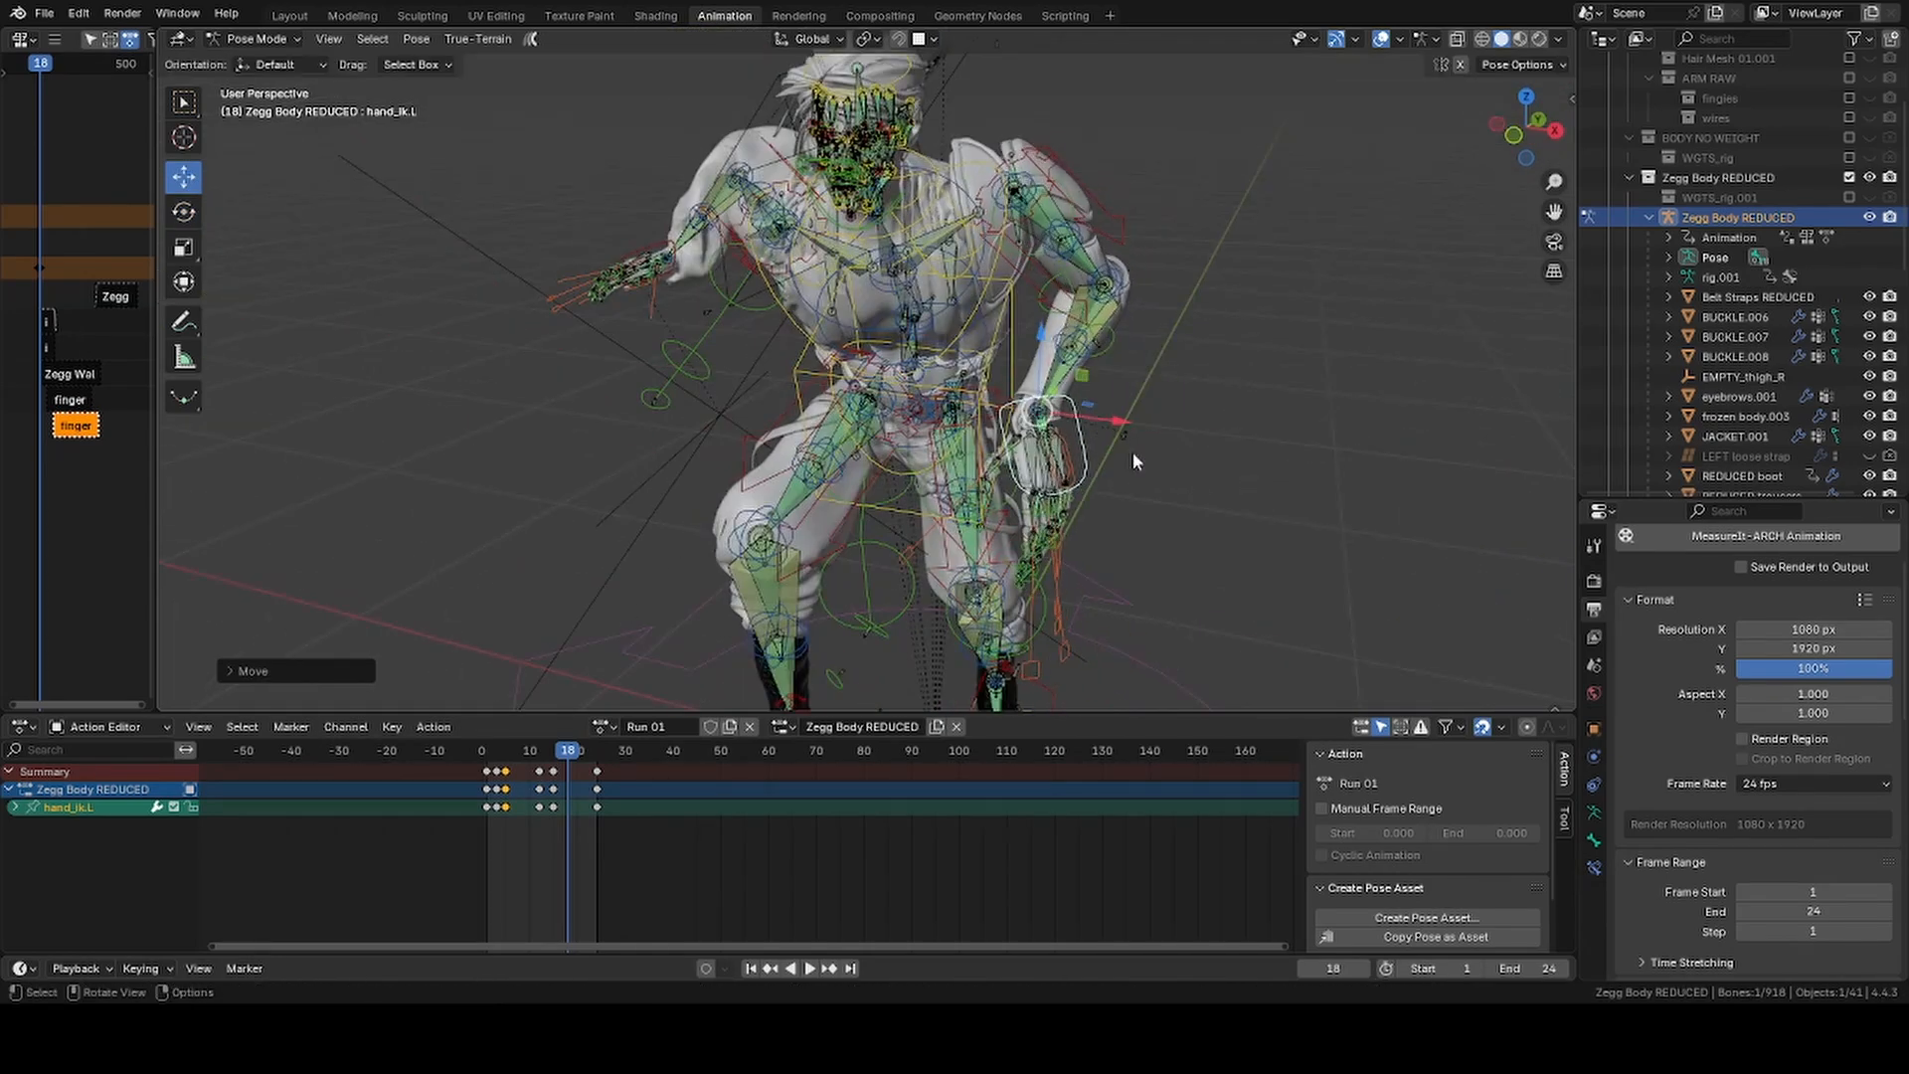
Move and rotate the right hand IK control on frame 18, including a shift along Y
middle_drag(1134, 461, 1044, 397)
scroll(1070, 512, up, 3)
click(810, 461)
key(g)
click(1086, 439)
key(r)
click(1170, 408)
middle_drag(1171, 407, 995, 448)
key(g)
click(956, 443)
key(g)
key(y)
click(690, 378)
Insert a keyframe for all bones on frame 18
middle_drag(690, 378, 897, 250)
key(a)
right_click(897, 251)
click(897, 250)
Hide the rig, play the run cycle while checking it from several angles, and save the file
click(1869, 218)
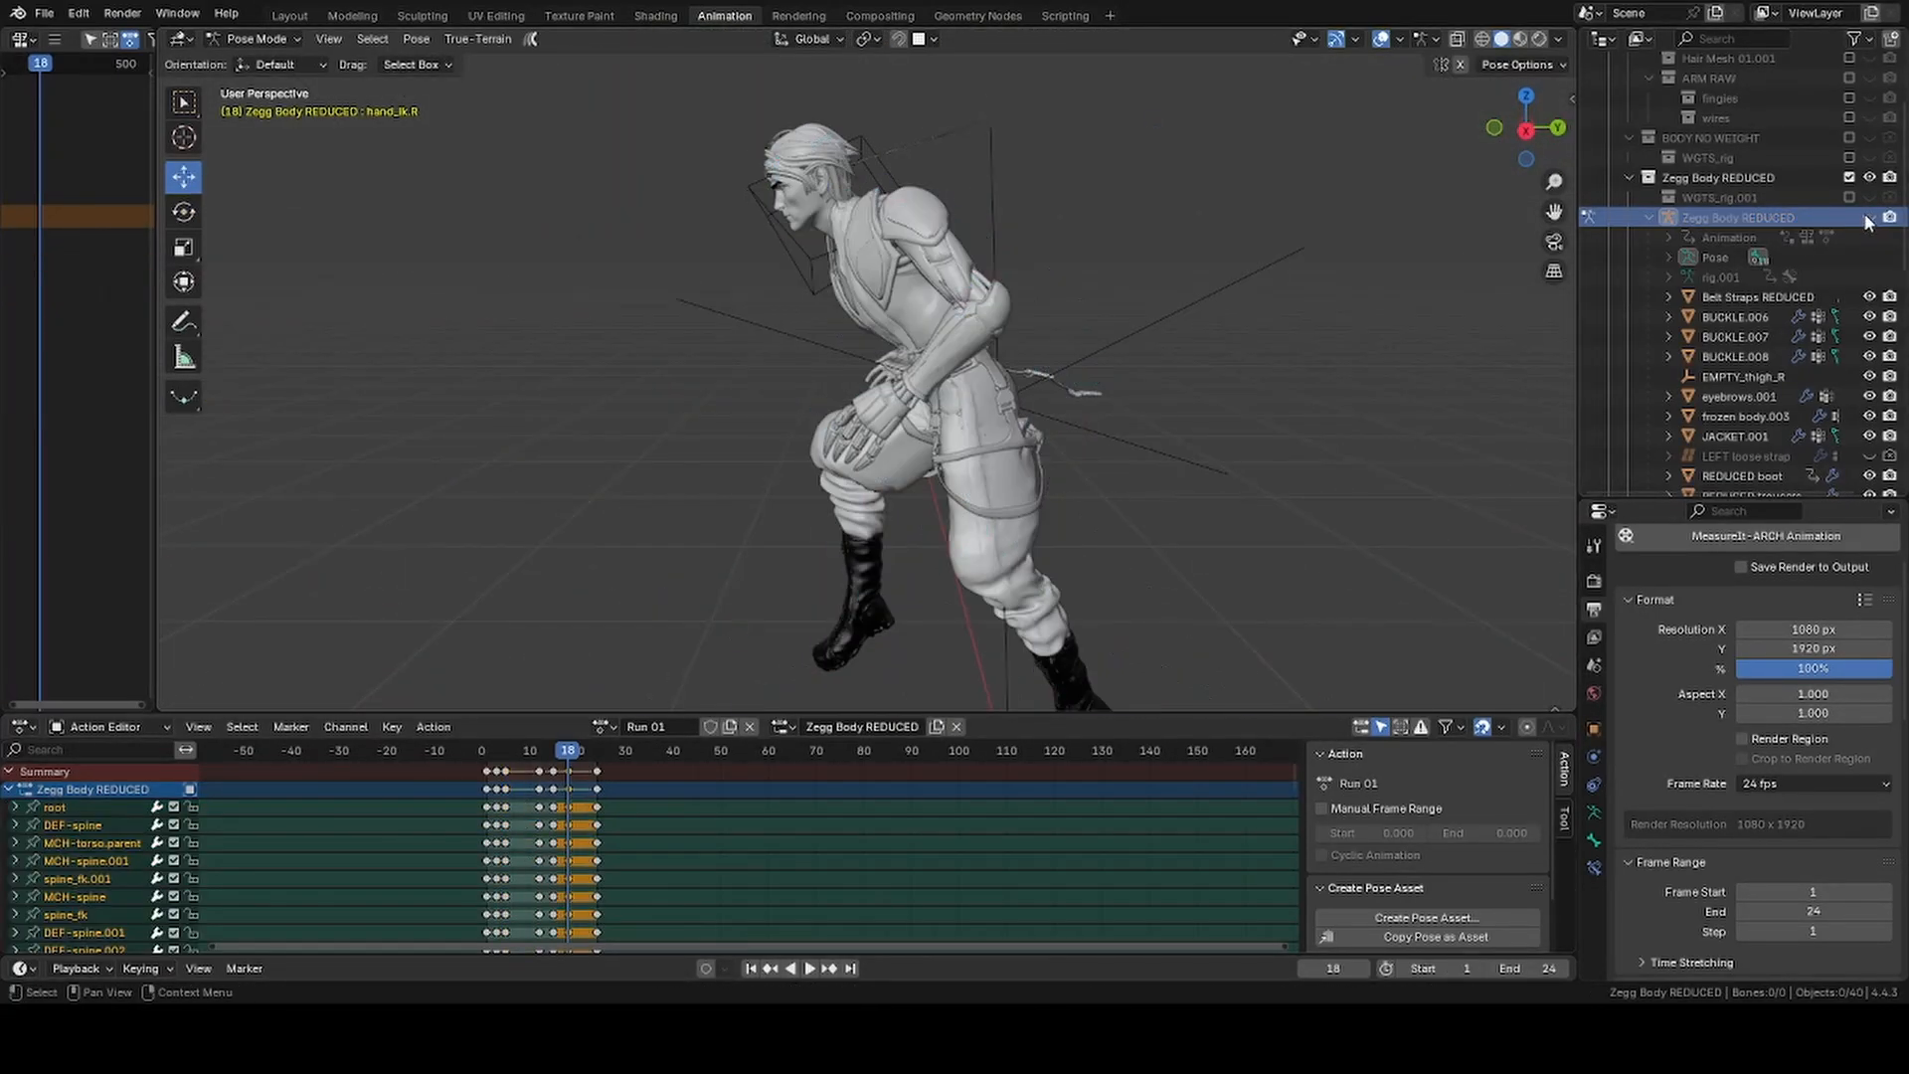
key(space)
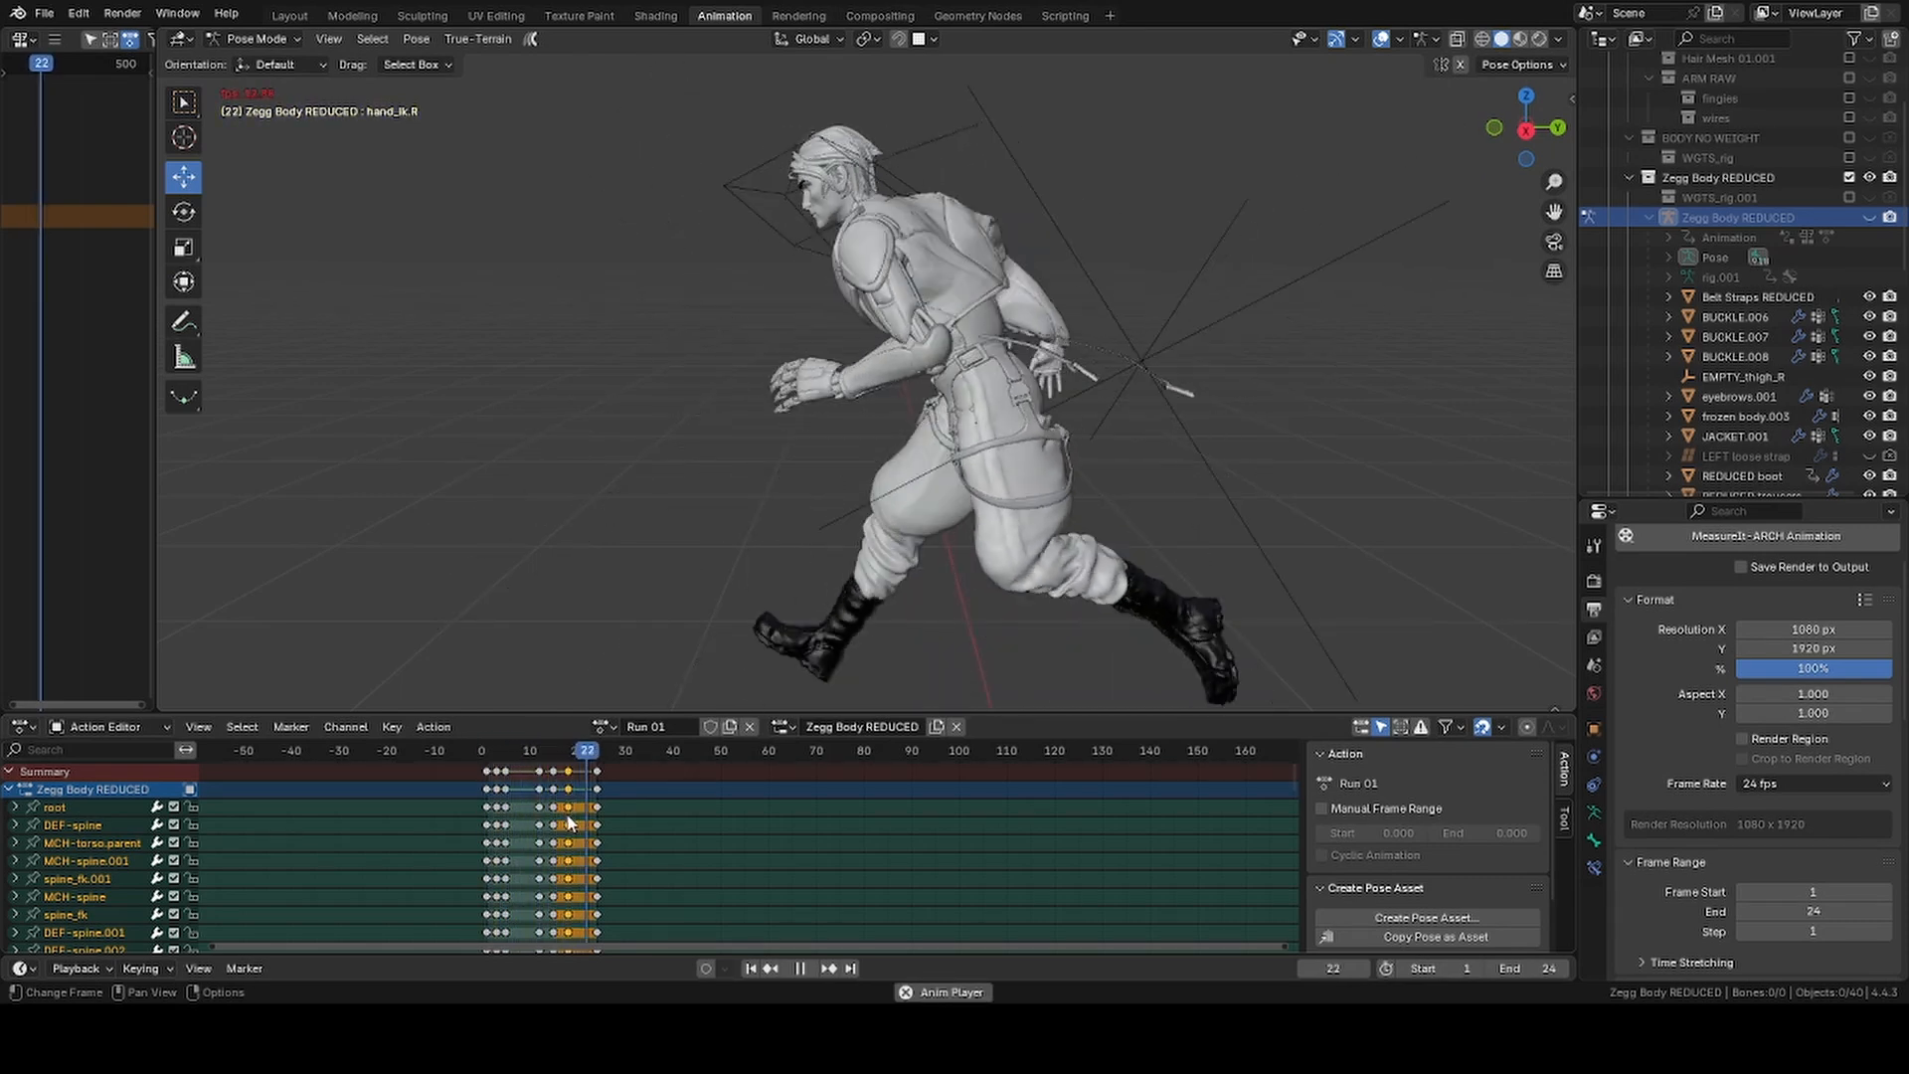
middle_drag(674, 640, 857, 627)
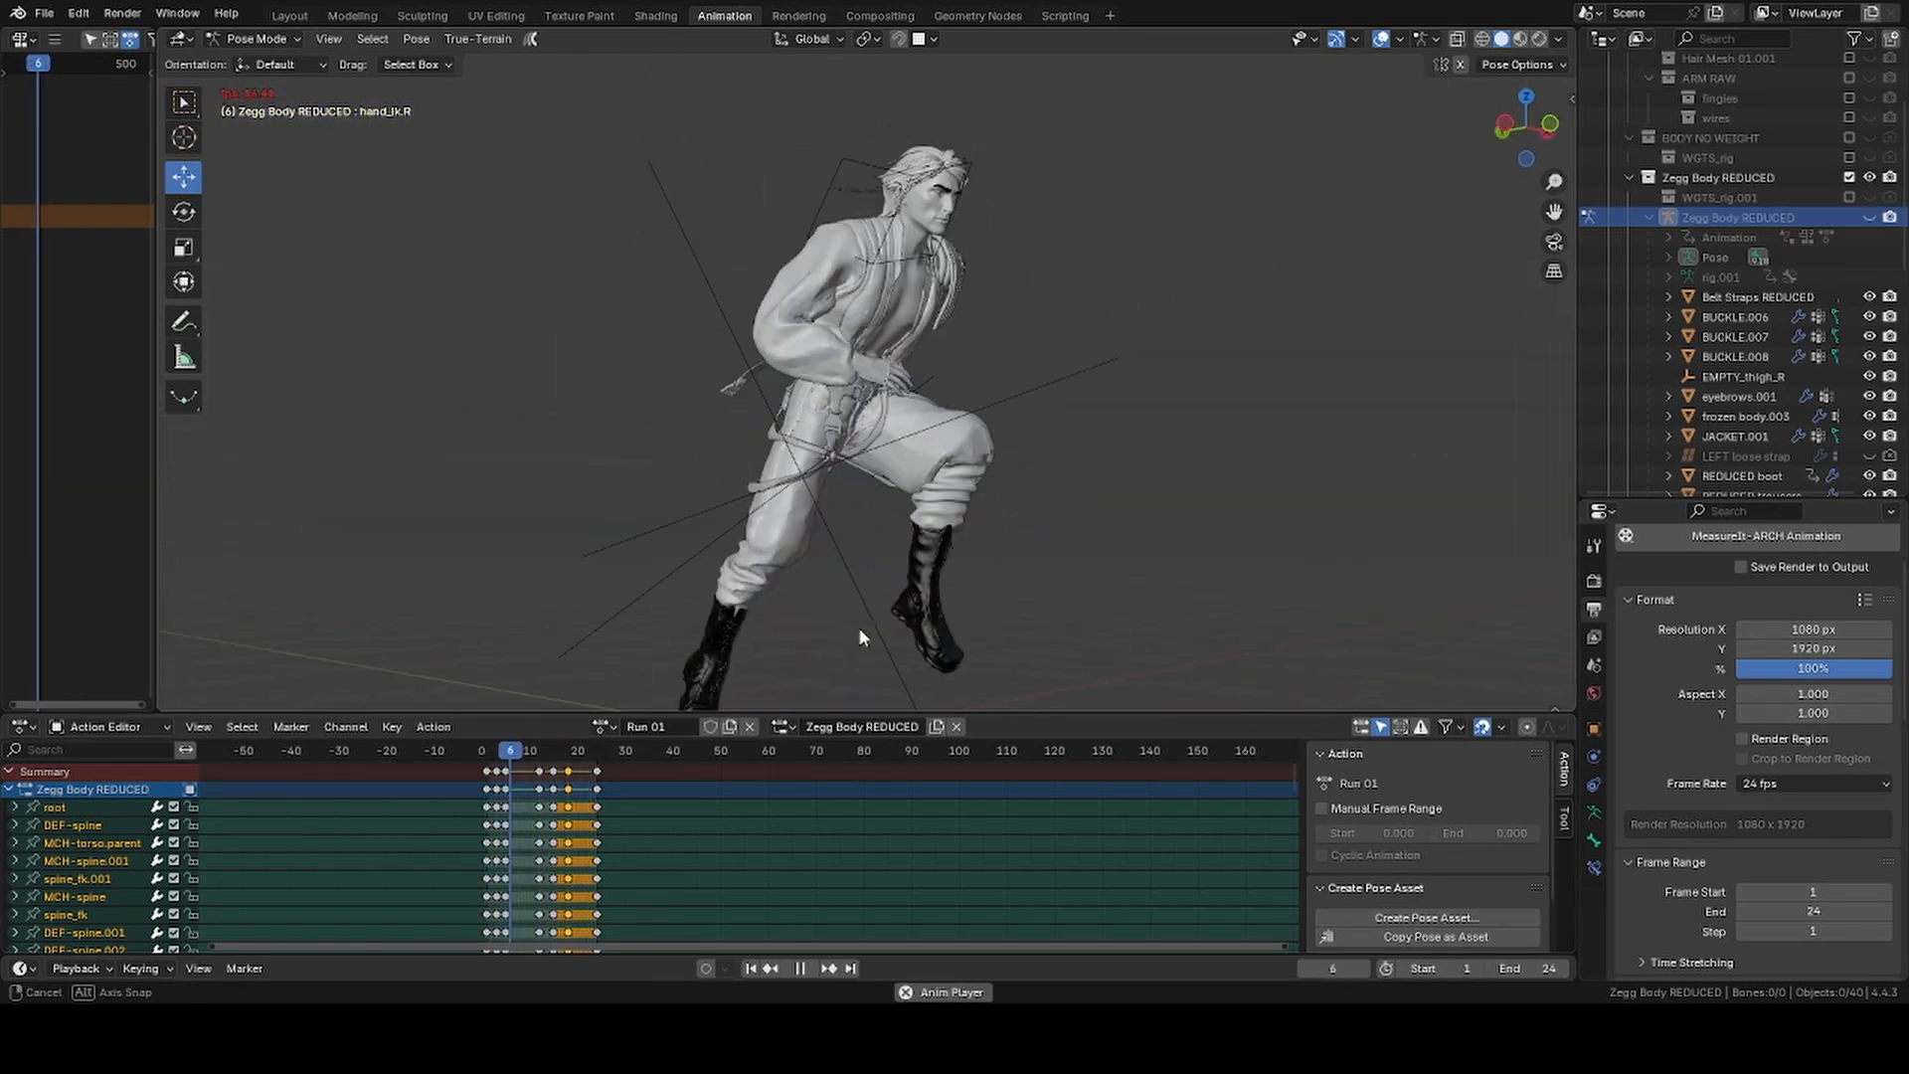
key(ctrl+s)
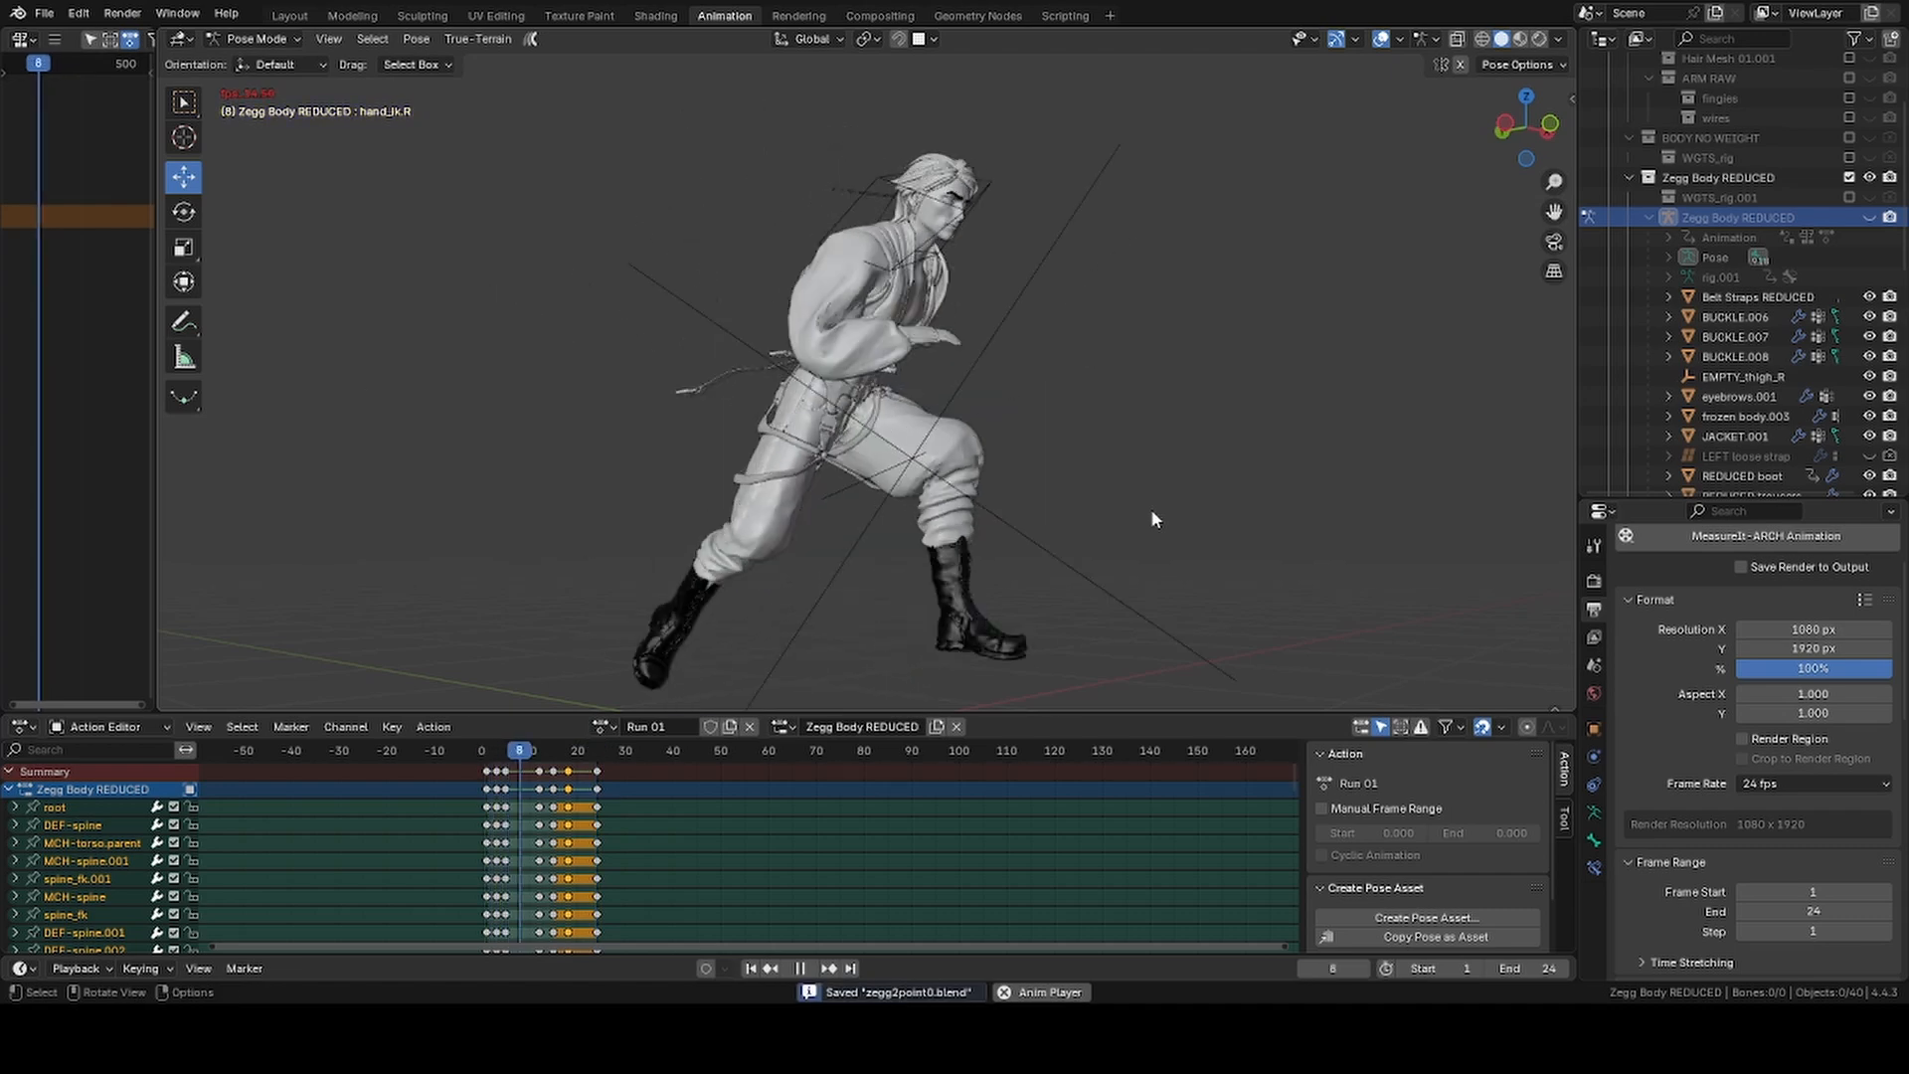
middle_drag(1150, 510, 855, 545)
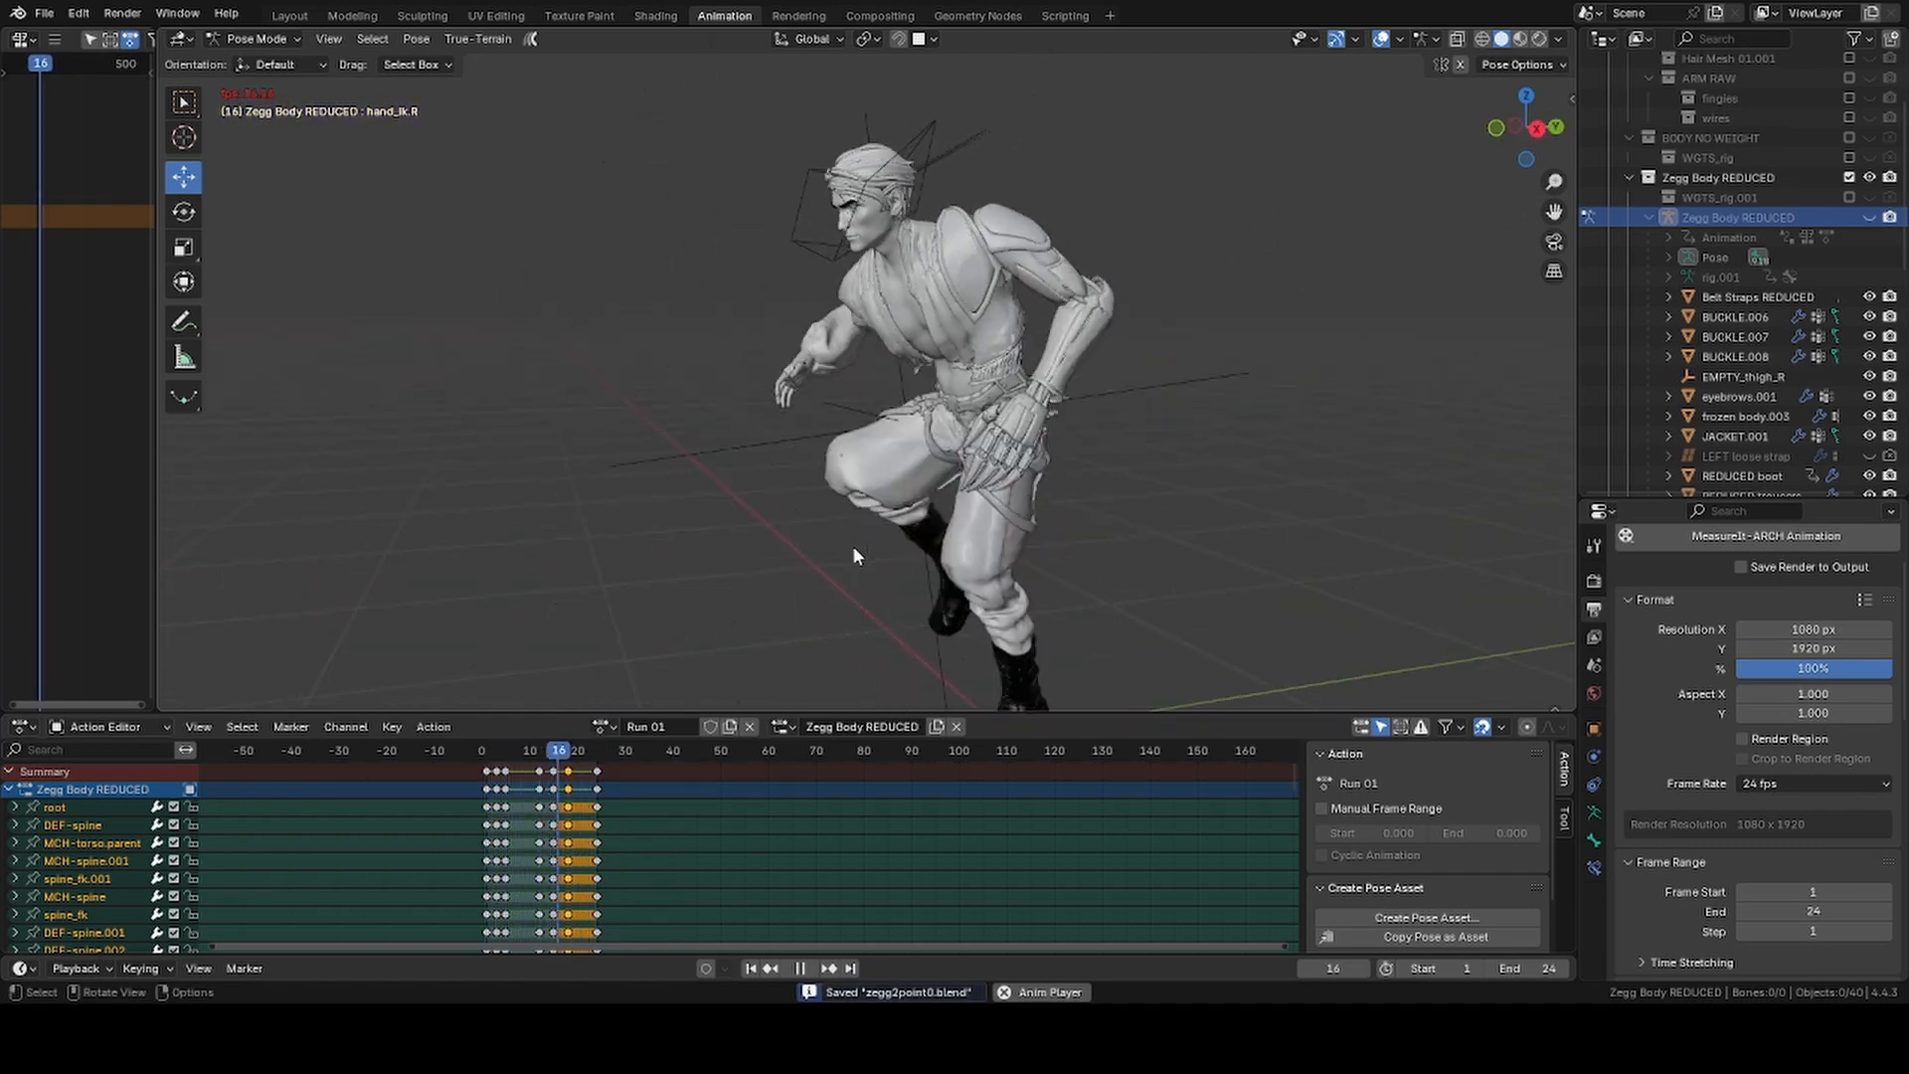
middle_drag(963, 521, 1036, 529)
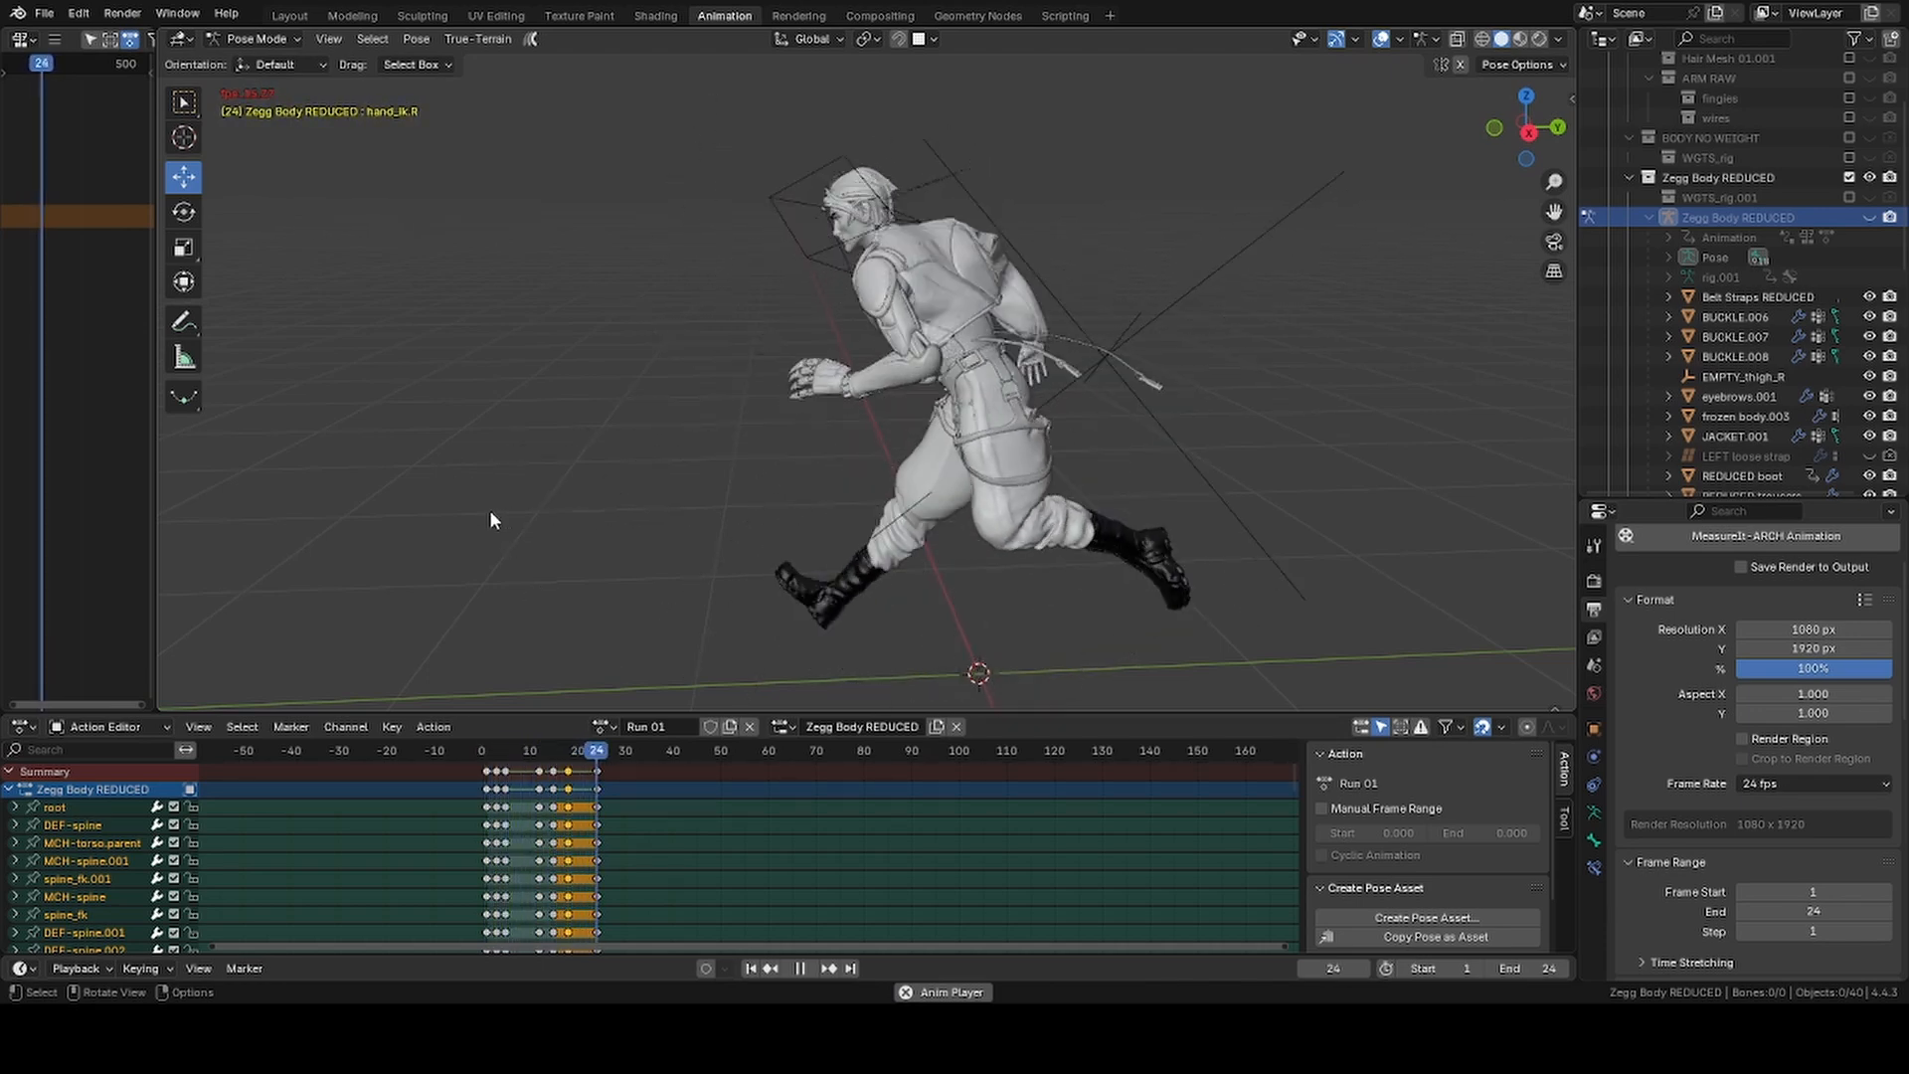
middle_drag(489, 509, 781, 567)
key(space)
key(ctrl+s)
Show the rig again and go to frame 8
click(1869, 219)
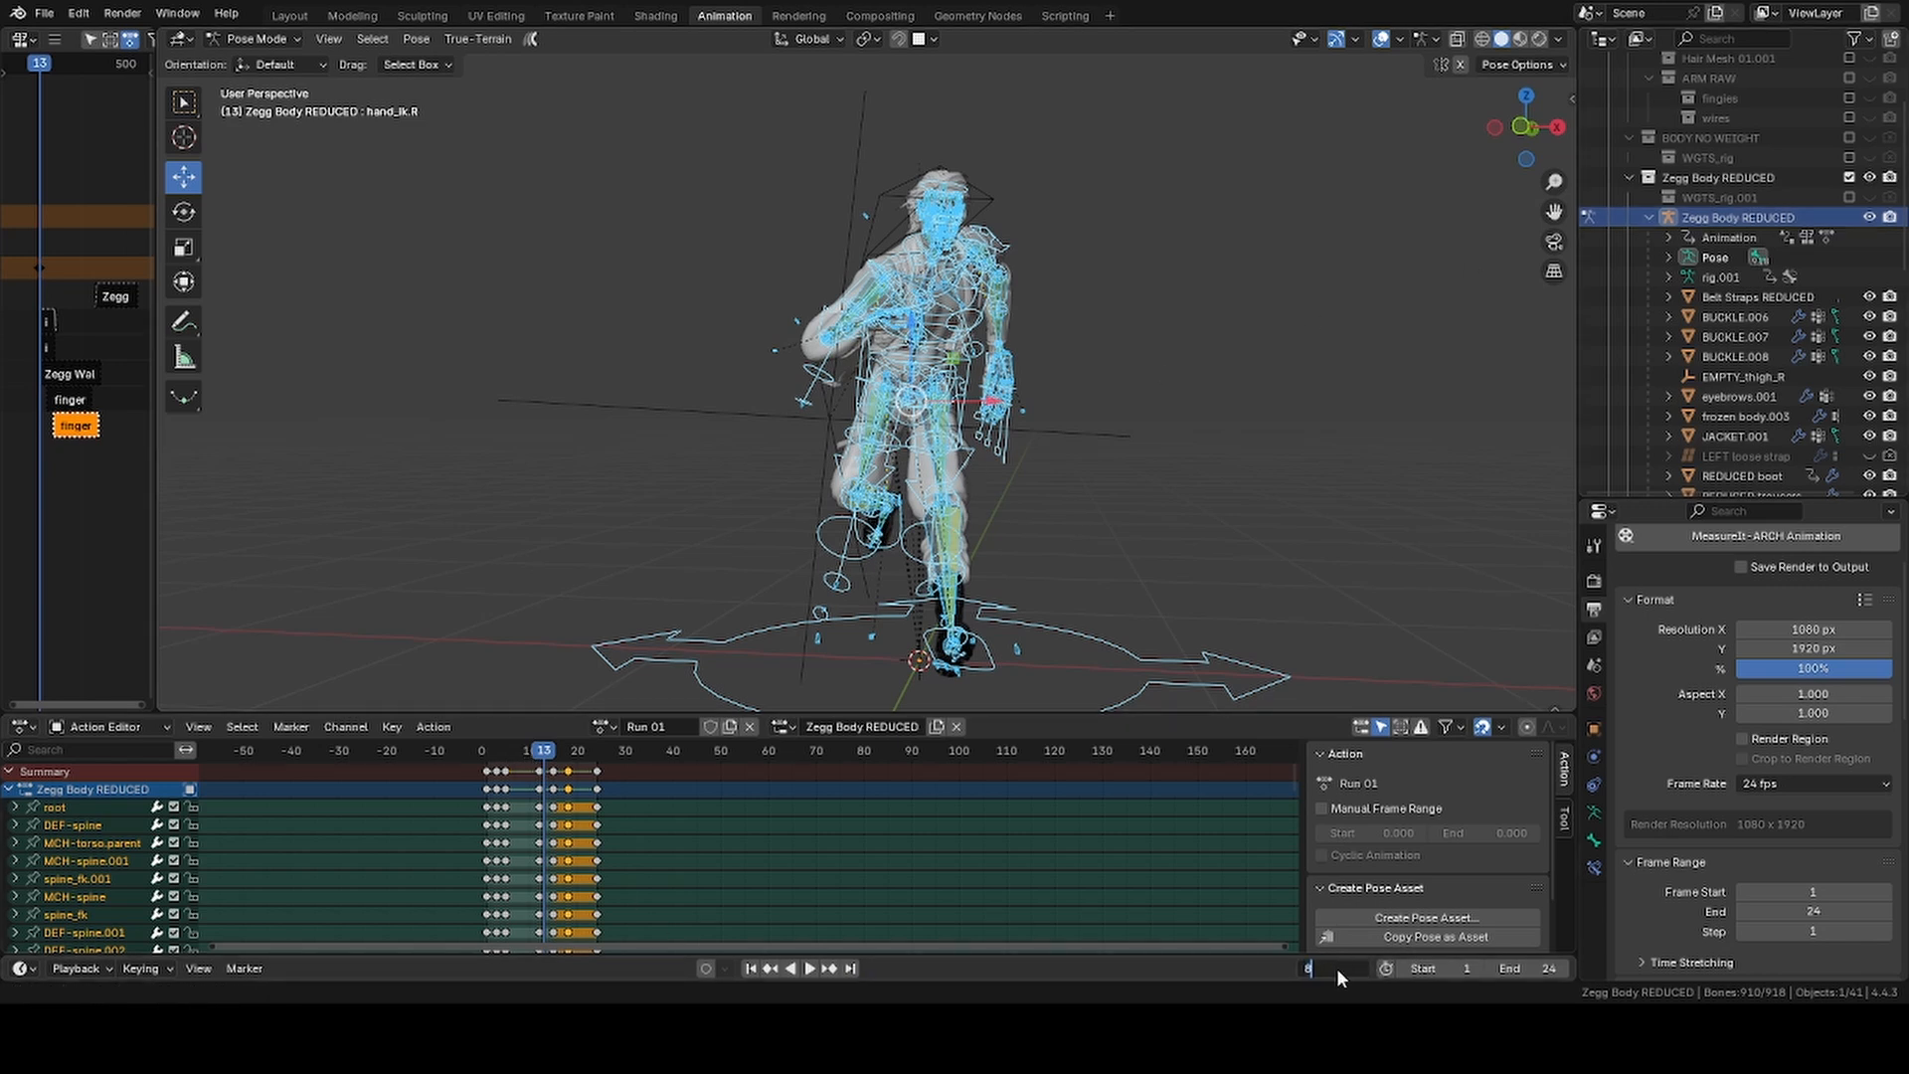
click(1337, 974)
text(8)
key(Return)
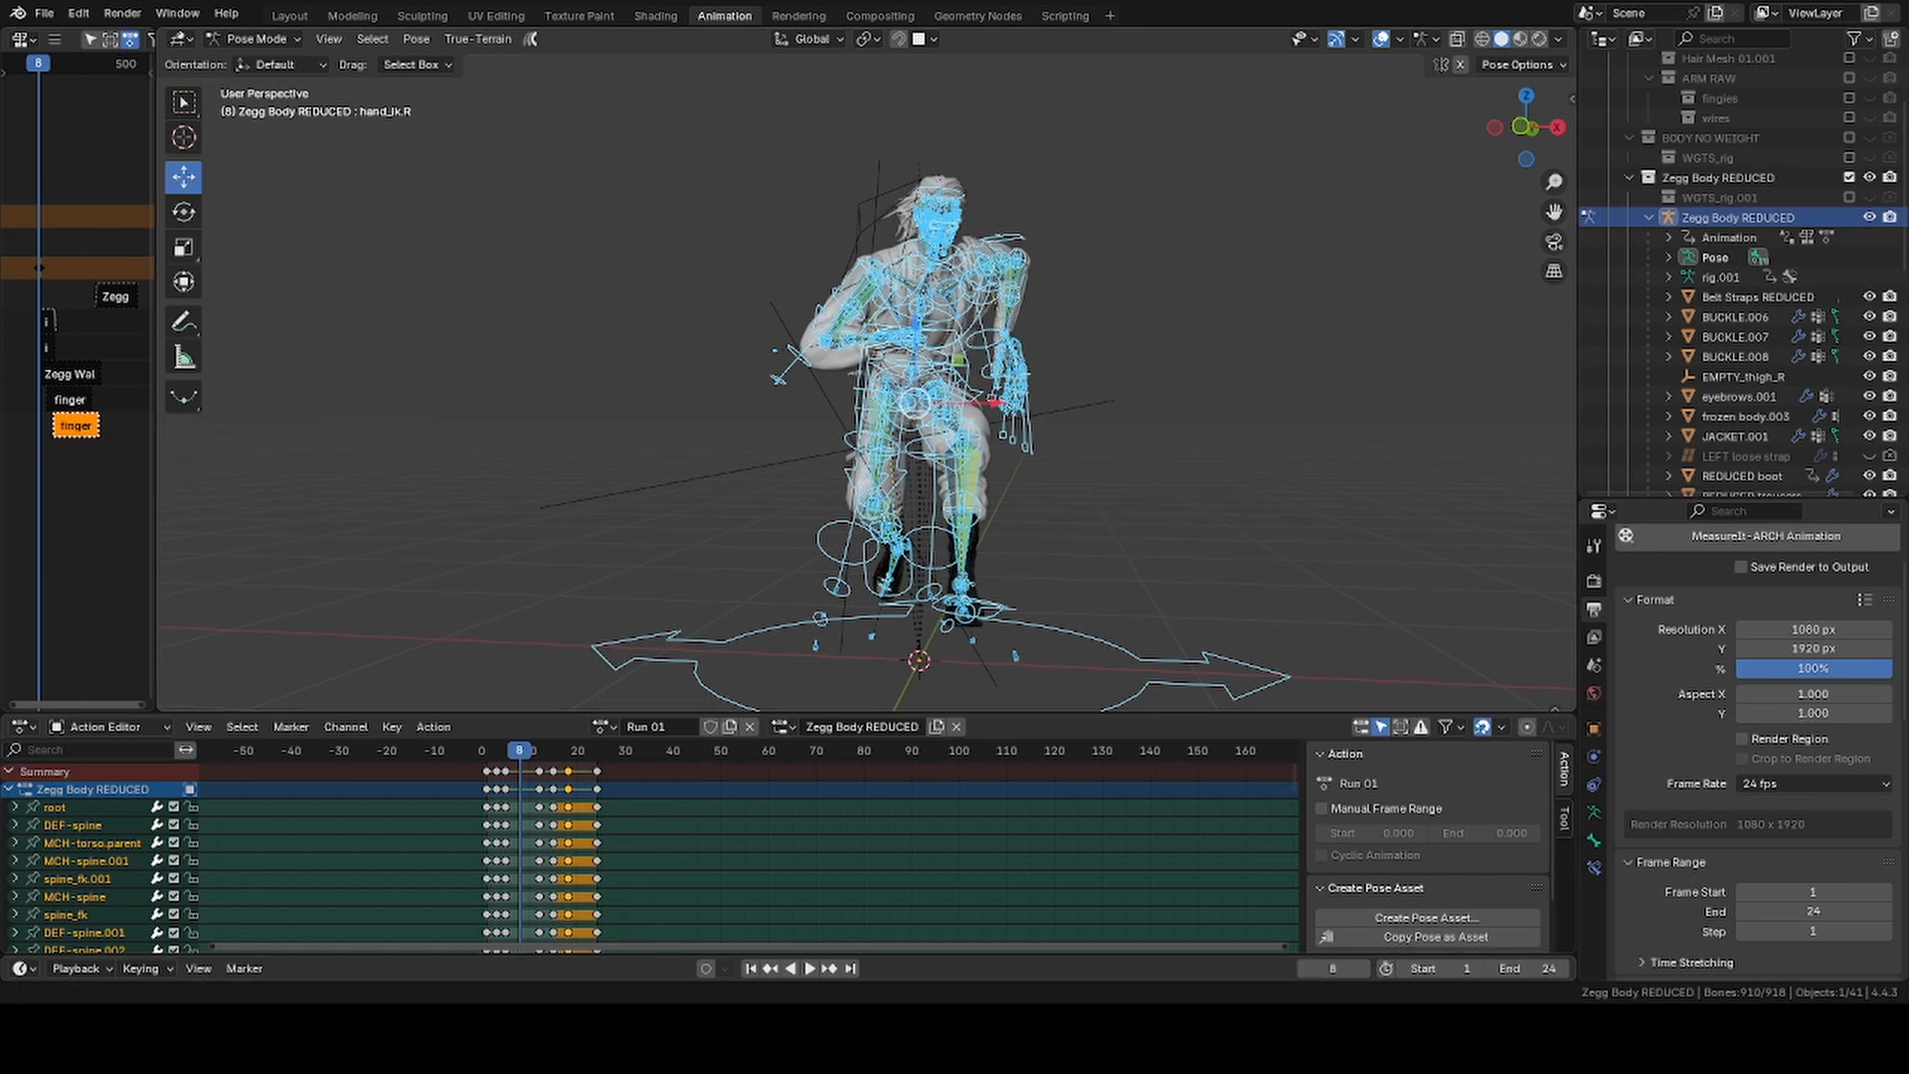
Save the file, then move and rotate the left arm's IK controls on frame 8
middle_drag(667, 281, 696, 448)
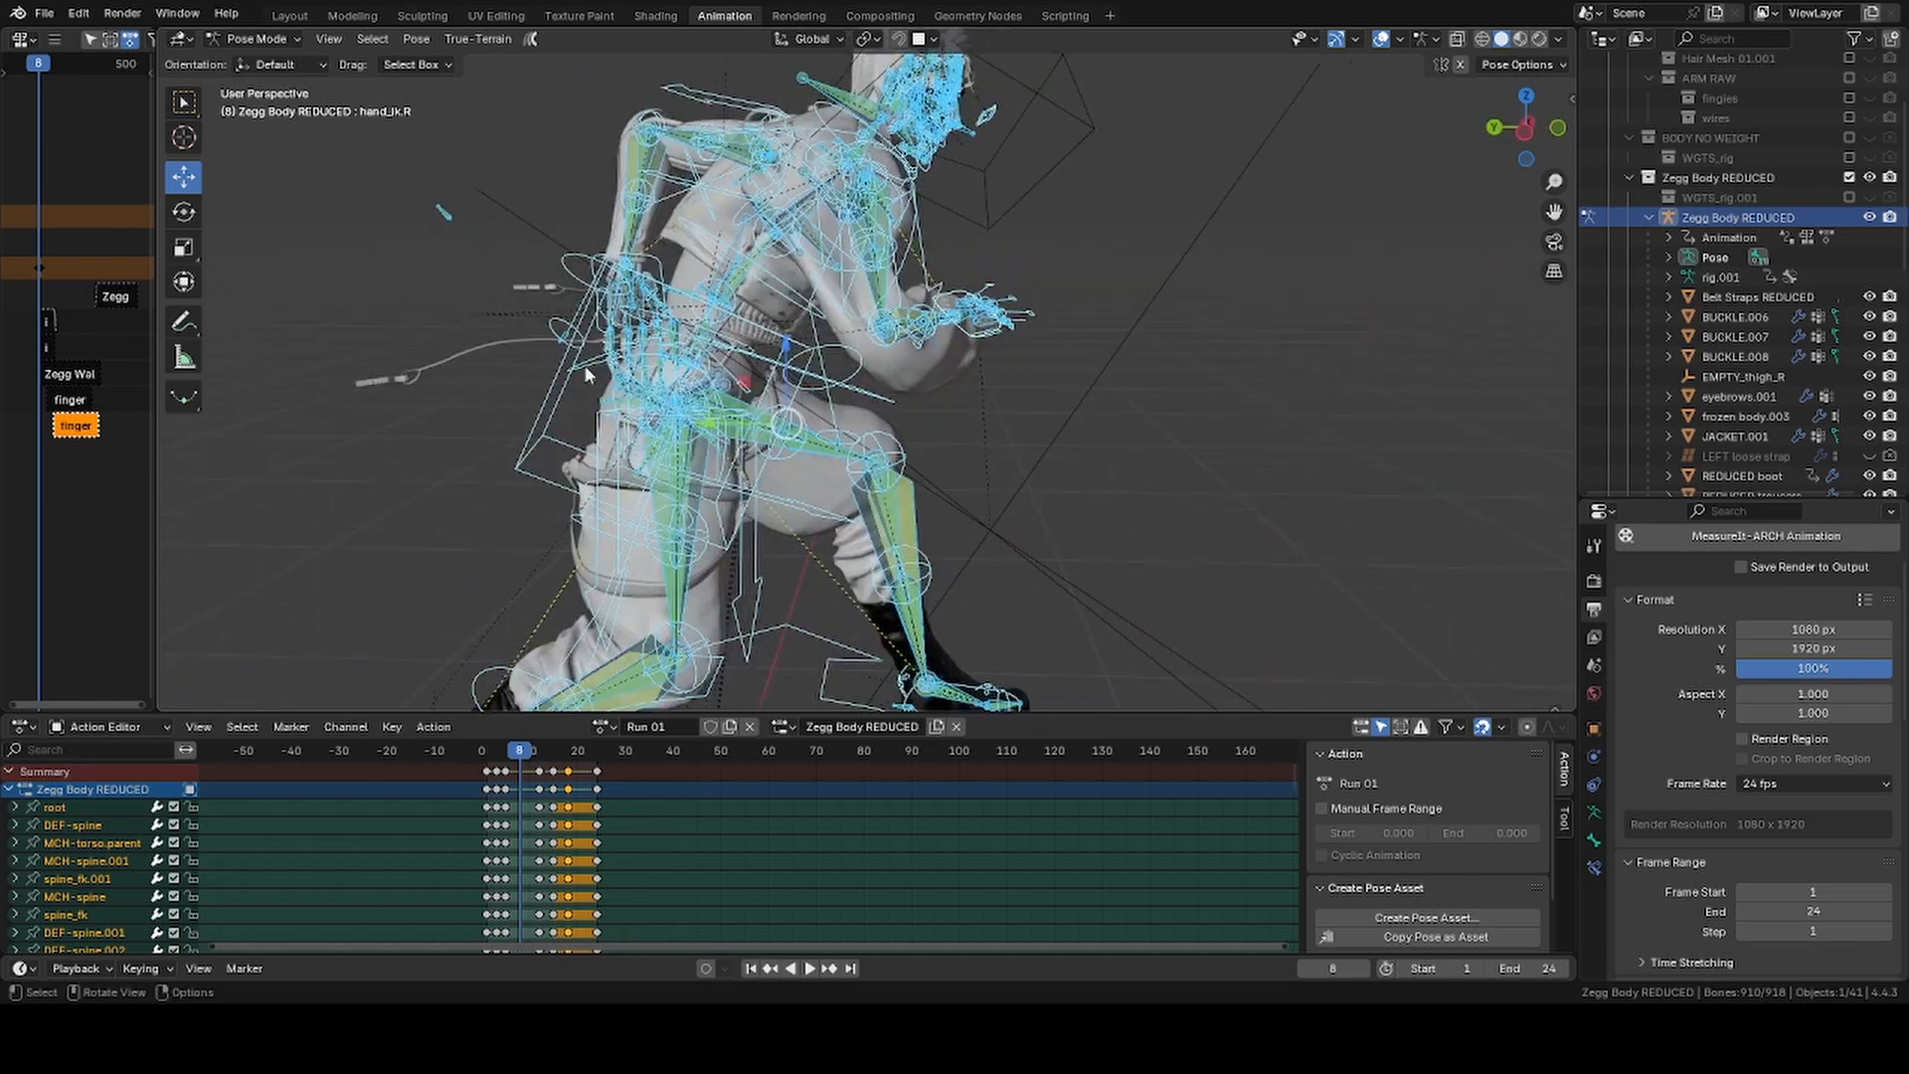
click(755, 686)
key(ctrl+s)
middle_drag(755, 686, 796, 487)
scroll(756, 487, up, 3)
drag(636, 484, 597, 373)
middle_drag(775, 398, 882, 394)
key(r)
click(944, 551)
mouse_move(934, 467)
middle_down()
mouse_move(889, 434)
mouse_move(892, 354)
mouse_move(900, 477)
middle_up()
click(1189, 455)
drag(1201, 452, 1315, 297)
middle_drag(1315, 296, 637, 373)
Rotate the right hand IK control on frame 8 and move it into position beside the hip
scroll(796, 418, up, 2)
click(855, 493)
click(184, 212)
drag(780, 438, 795, 497)
middle_drag(795, 498, 875, 438)
click(186, 179)
drag(848, 481, 831, 460)
middle_drag(831, 460, 766, 398)
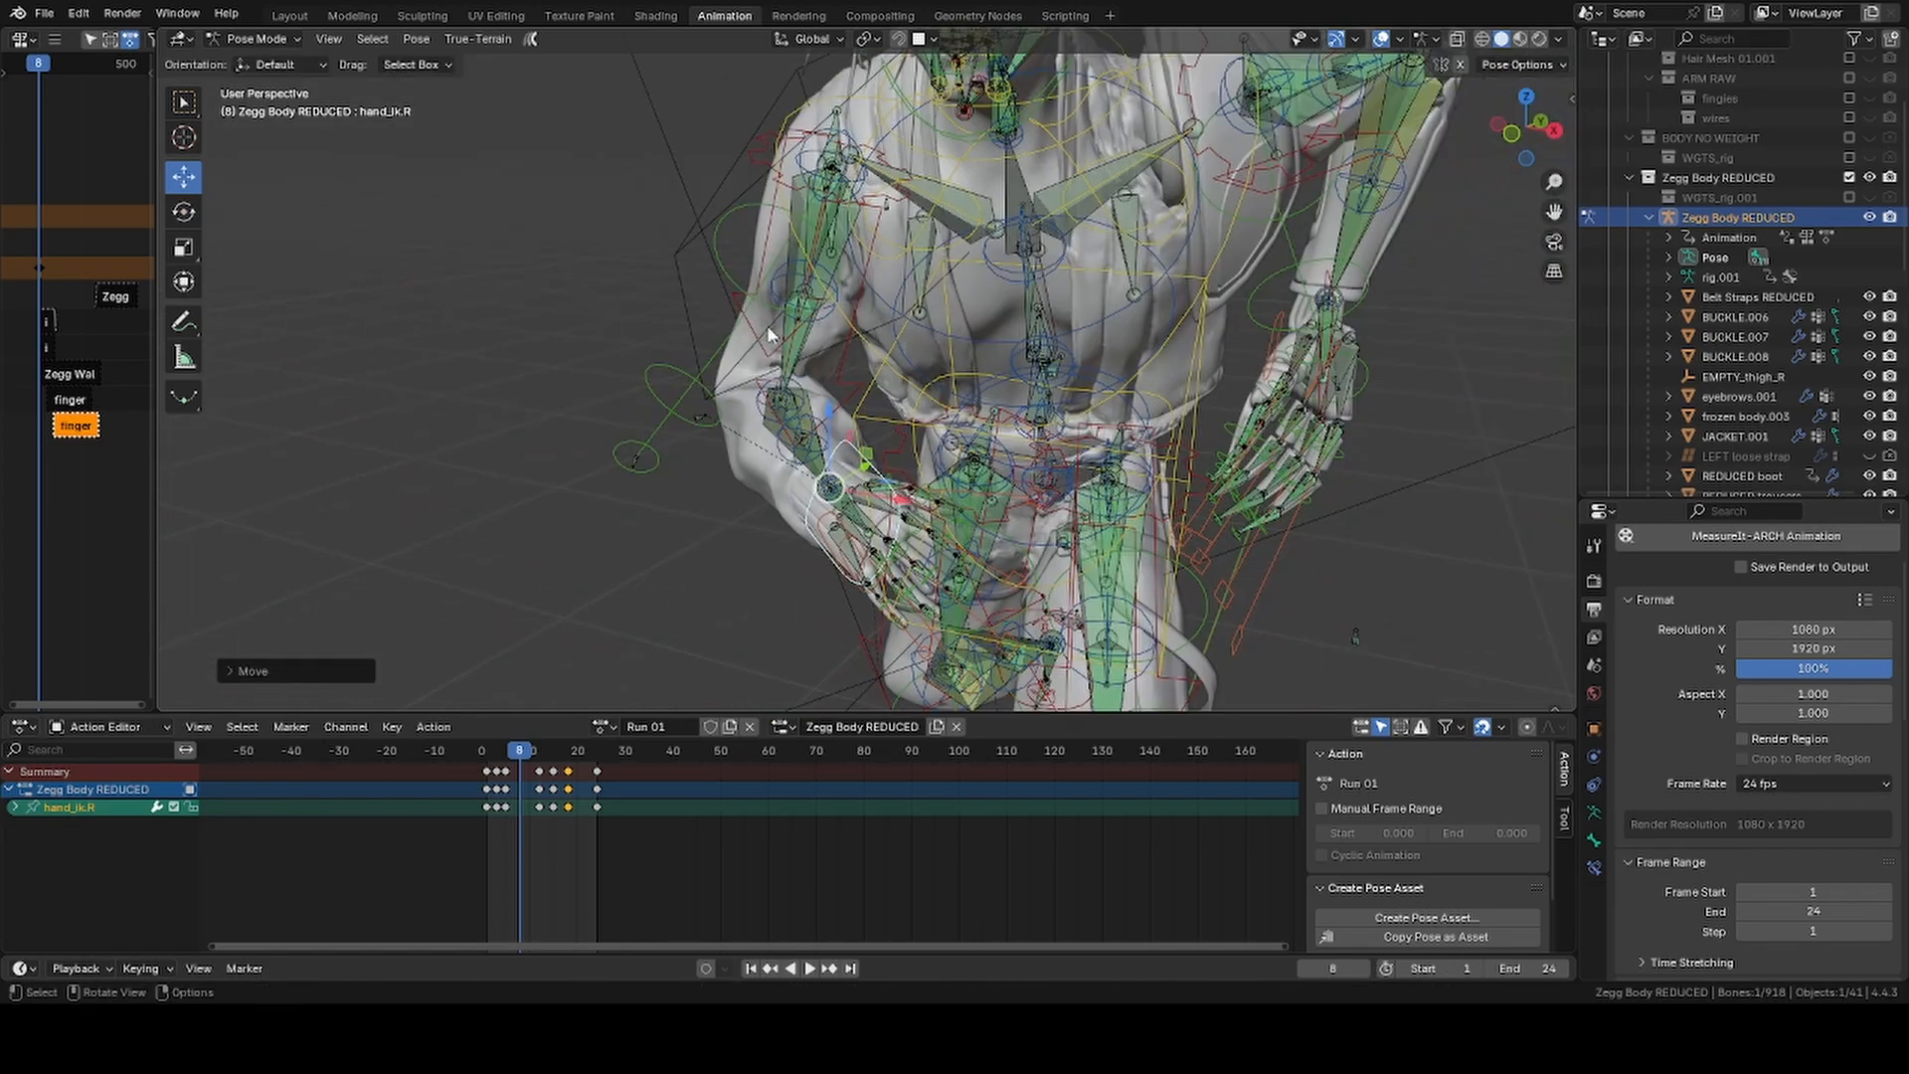
Rotate the right upper arm IK control on frame 8 to adjust the elbow
click(767, 325)
click(184, 212)
drag(795, 129, 781, 174)
drag(830, 179, 786, 229)
Insert a keyframe for all bones on frame 8
middle_drag(786, 229, 732, 273)
key(a)
key(i)
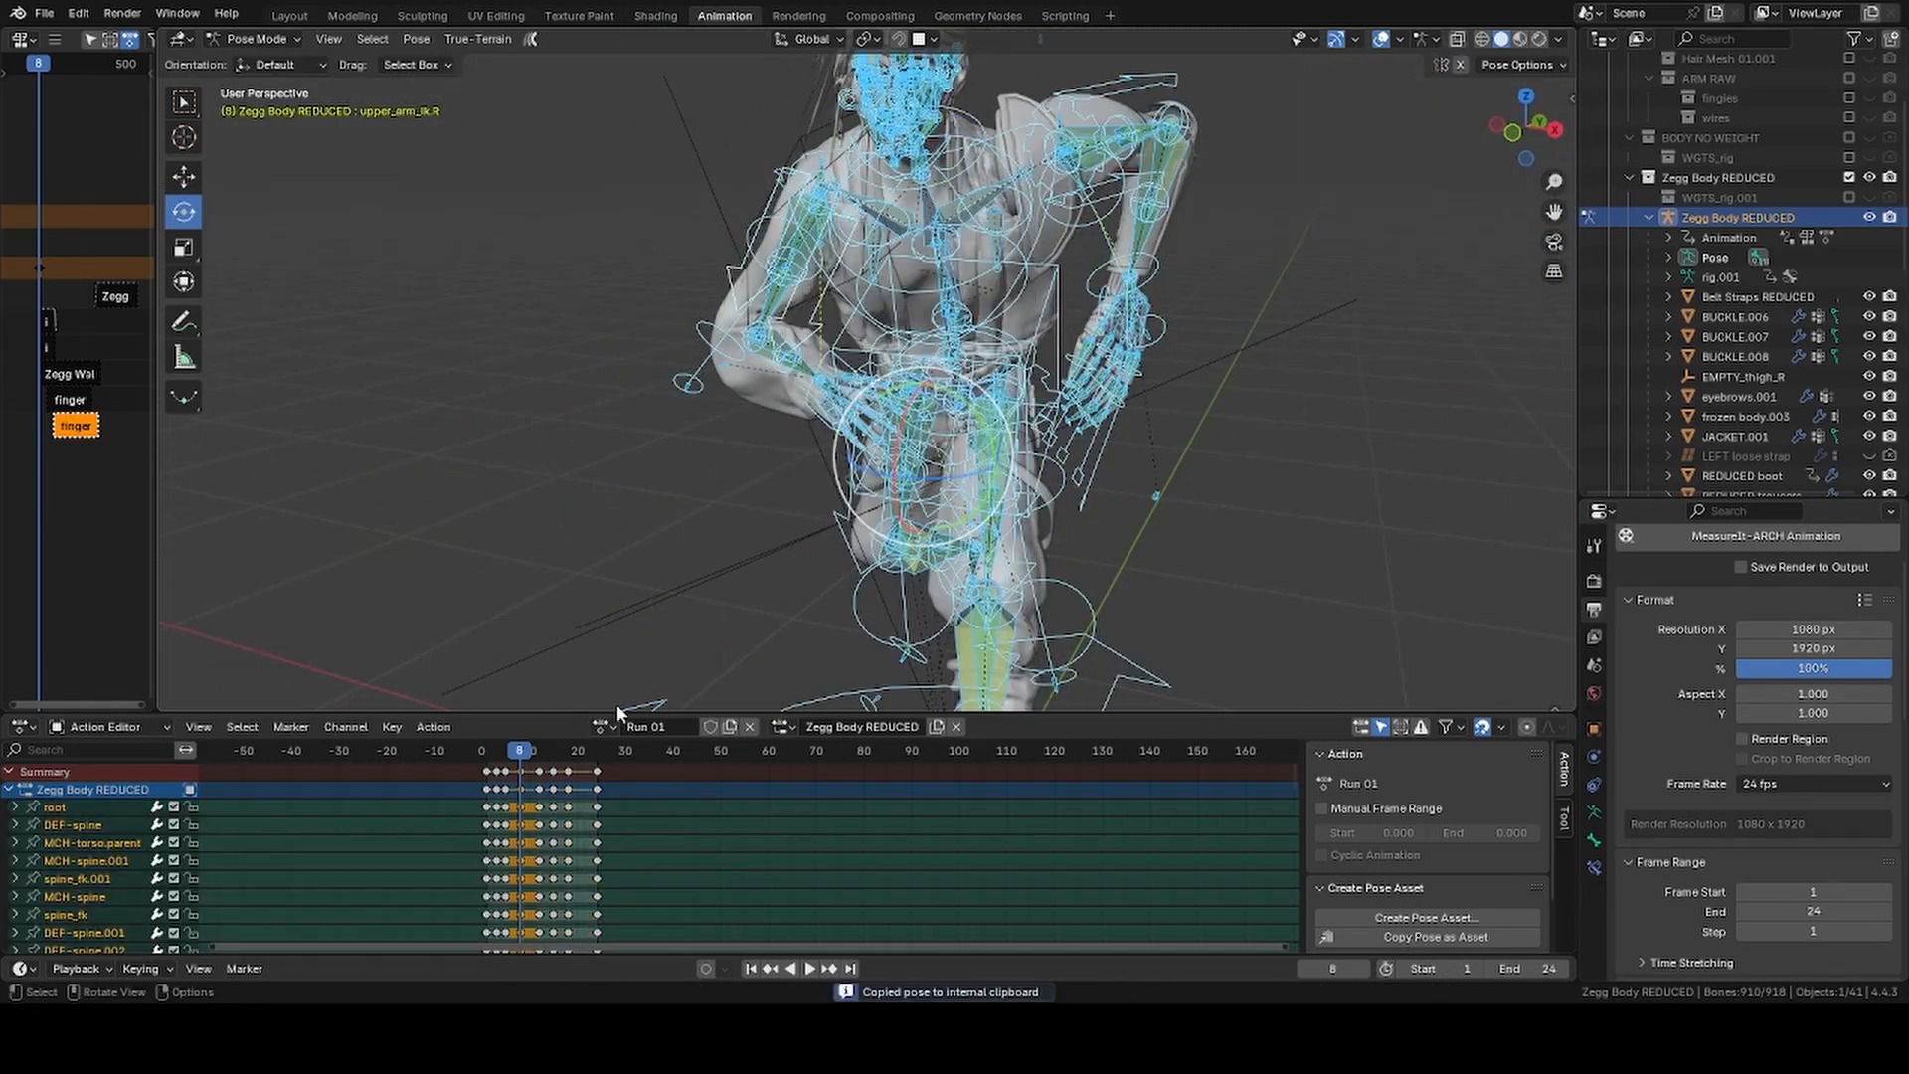
Paste the copied frame 8 pose X-flipped onto frame 20, insert its keyframe and save the file
click(828, 968)
click(827, 968)
click(828, 968)
click(827, 968)
double_click(1334, 969)
text(20)
key(Return)
right_click(1023, 308)
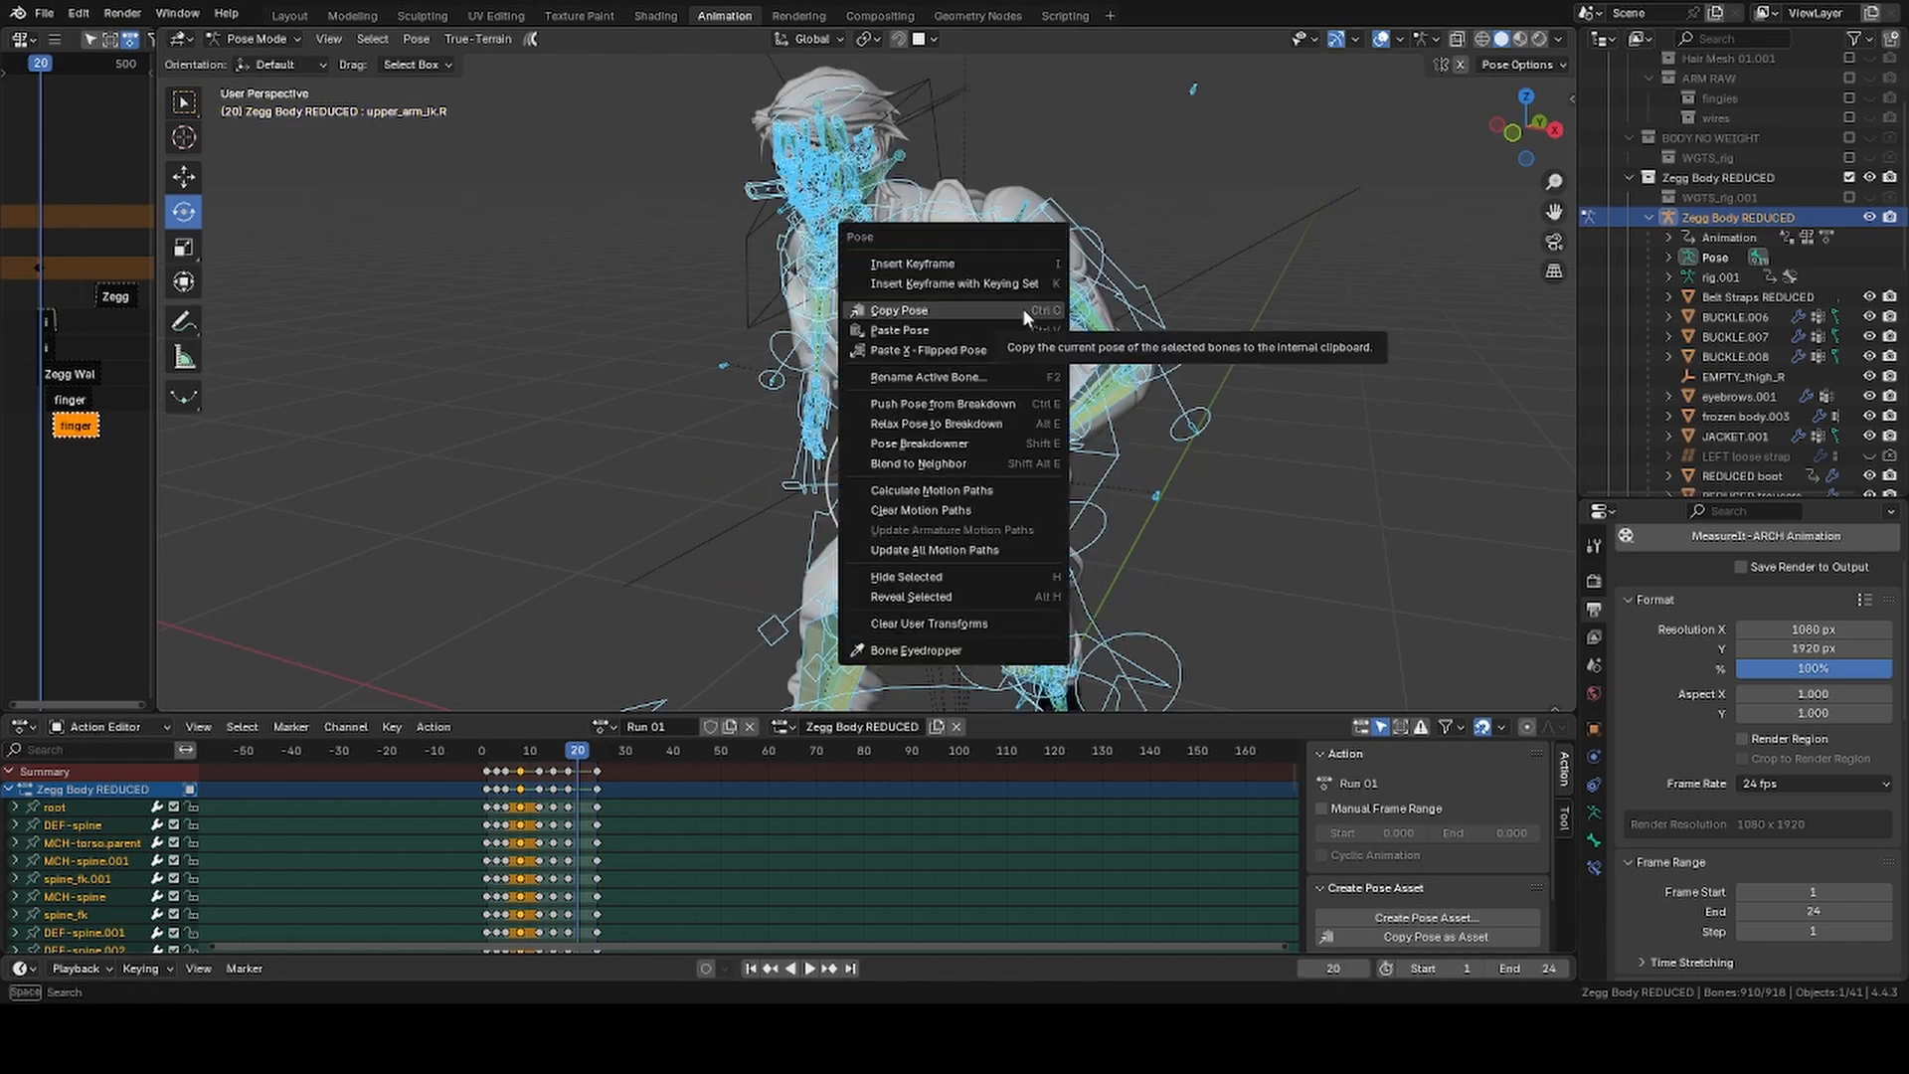
click(1023, 350)
key(i)
key(ctrl+s)
Move the left hand IK control on frame 20 to reposition it beside the hip
mouse_move(1023, 350)
middle_down()
mouse_move(941, 400)
mouse_move(1034, 398)
mouse_move(995, 348)
middle_up()
click(895, 398)
click(184, 177)
drag(940, 403, 900, 408)
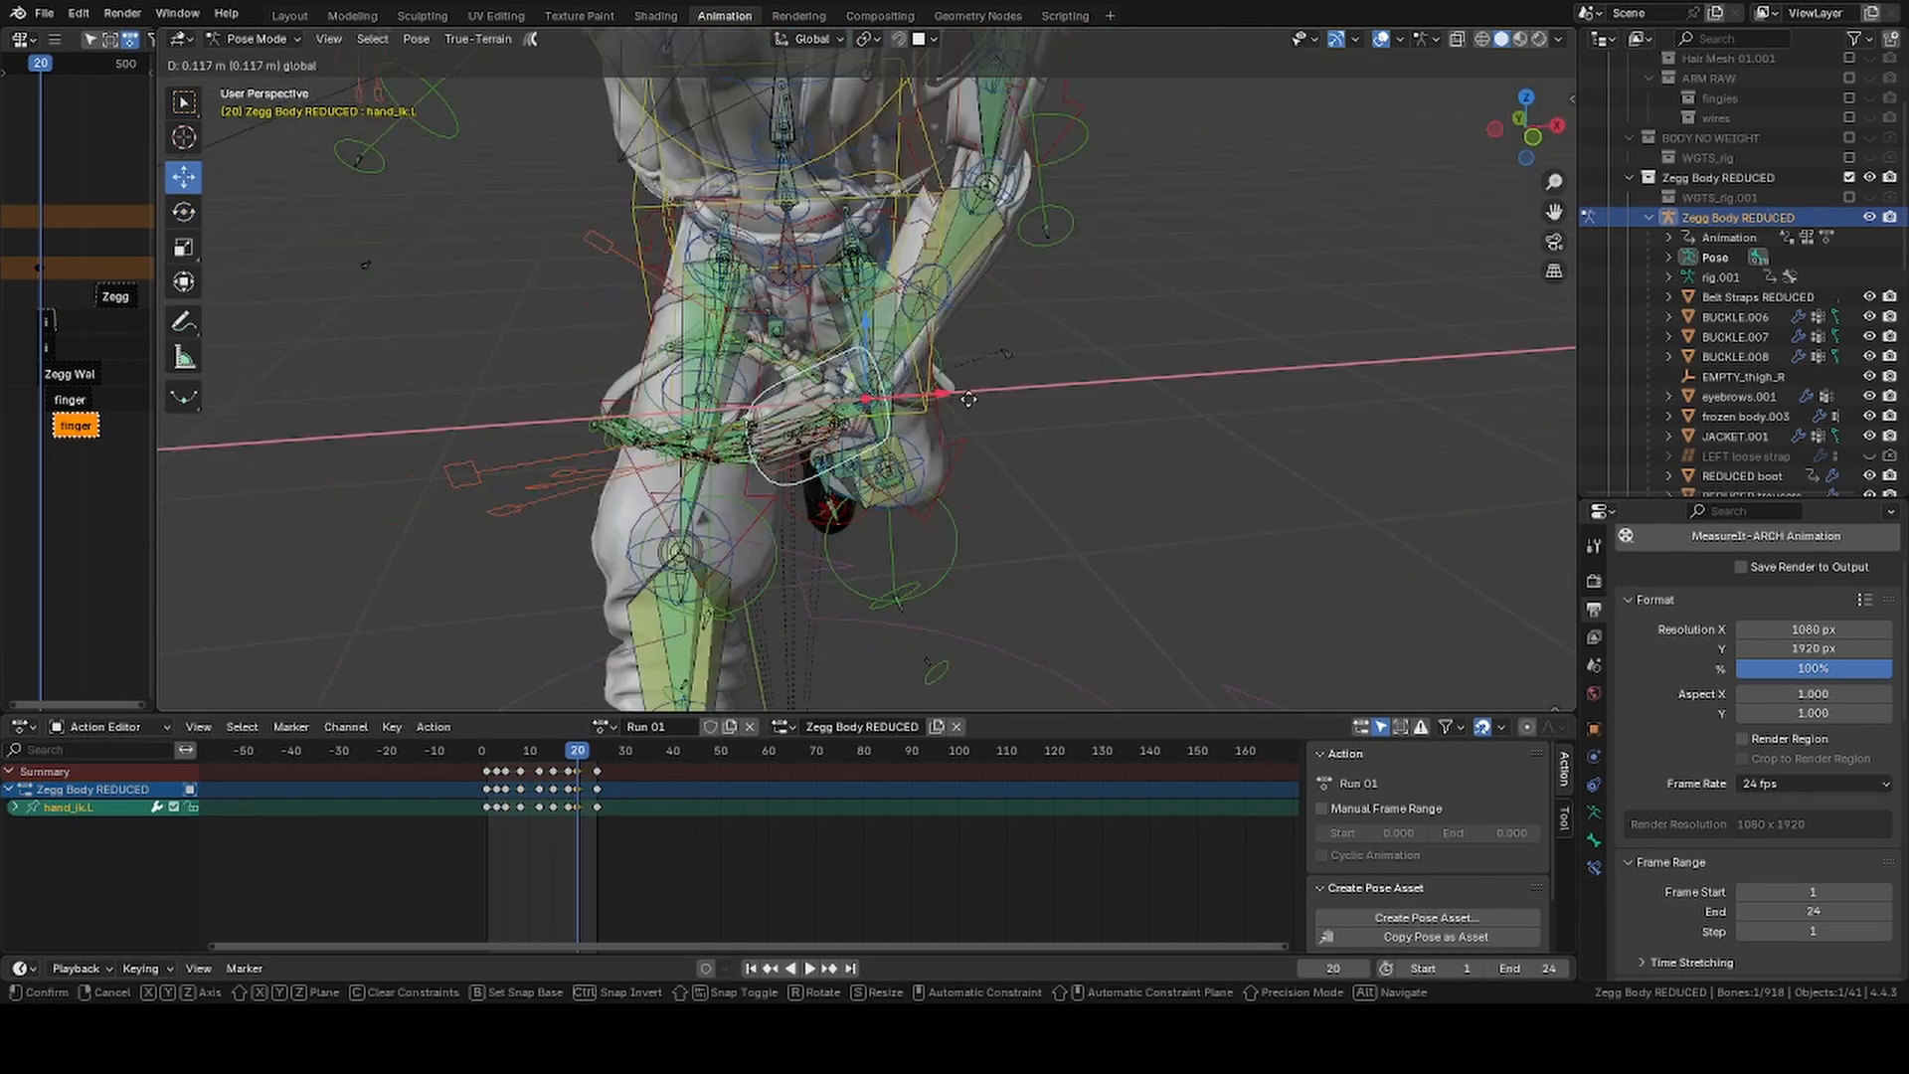
middle_drag(900, 407, 1094, 397)
drag(845, 289, 810, 290)
middle_drag(895, 378, 845, 368)
Rotate the left arm's elbow control on frame 20 and fine-tune the left hand IK control's position
click(984, 288)
click(184, 212)
drag(960, 283, 995, 298)
middle_drag(994, 299, 860, 320)
click(796, 373)
key(g)
click(786, 363)
Insert a keyframe for all bones on frame 20 and save the file
key(ctrl+s)
key(a)
right_click(859, 320)
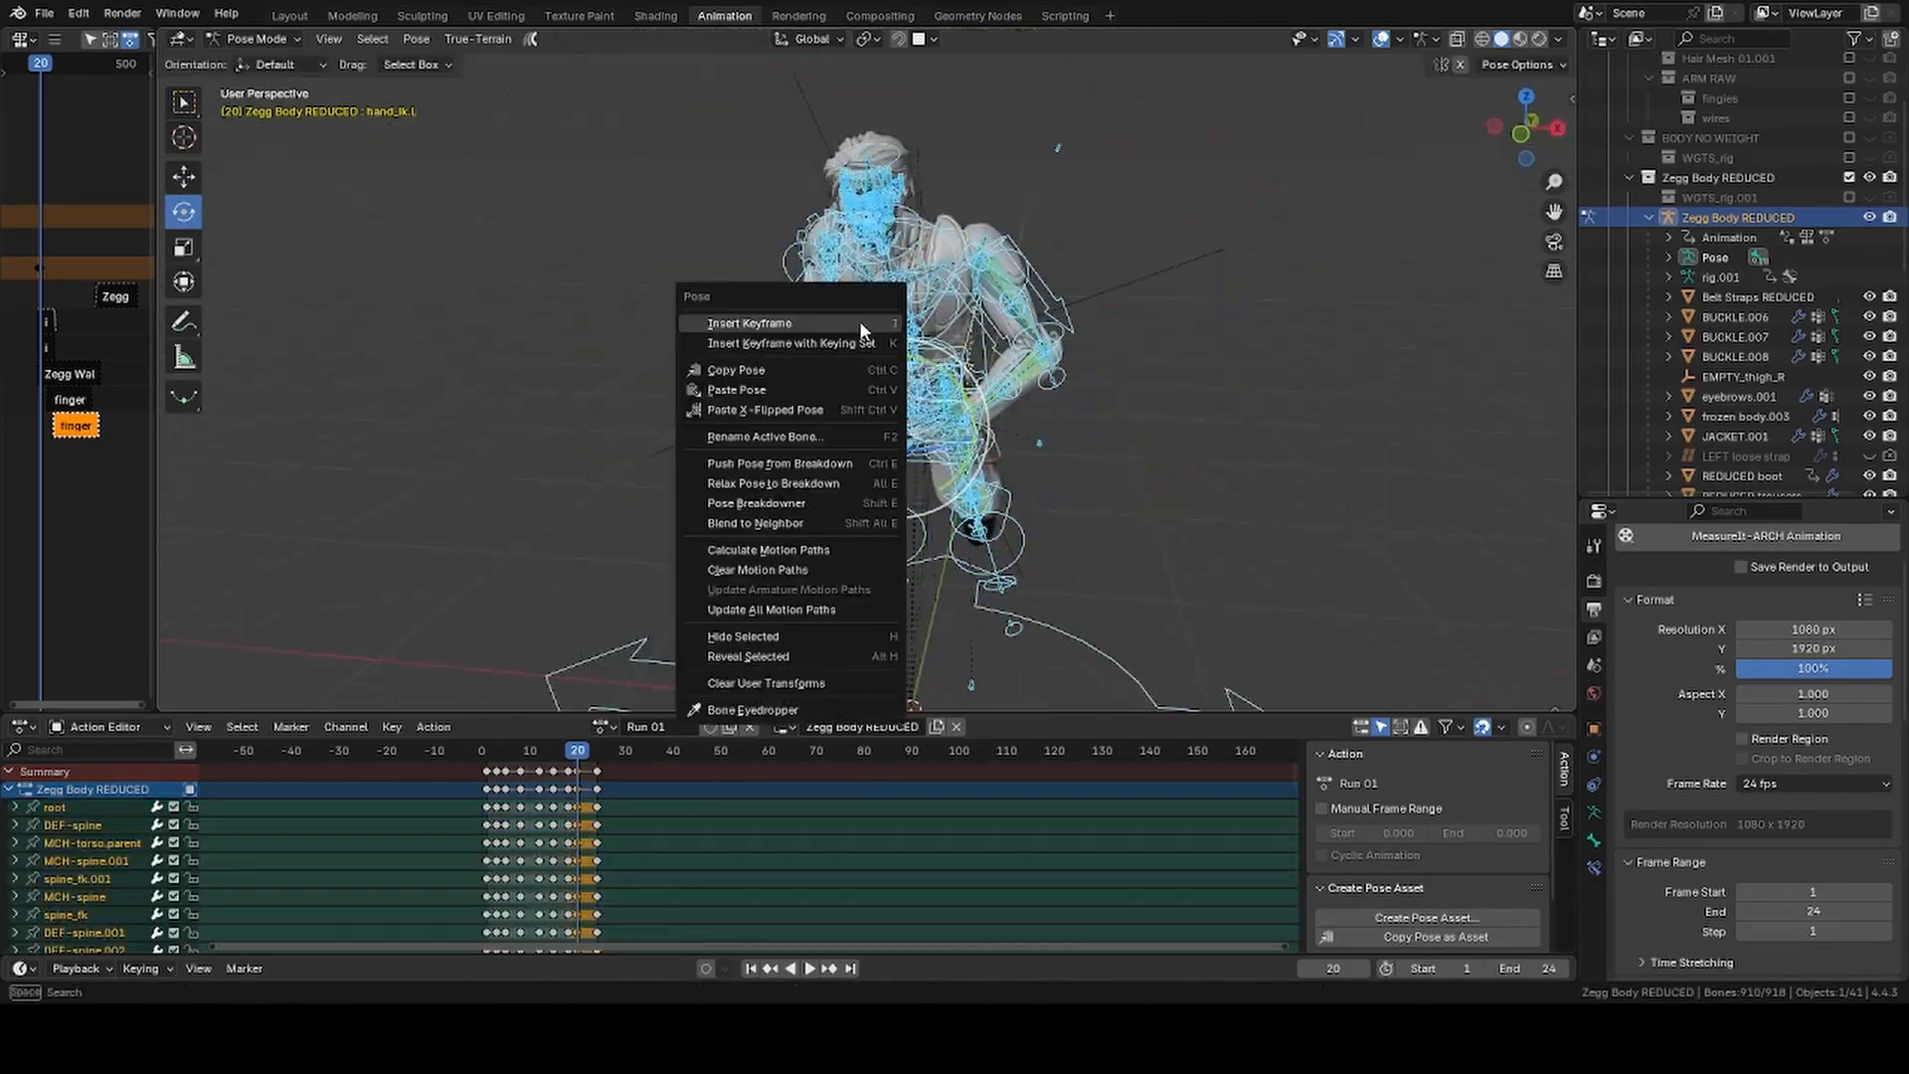
click(870, 325)
key(ctrl+s)
Play the run briefly, and set cyclic F-curve extrapolation on all keyframes of the Run 01 action
key(alt+a)
key(space)
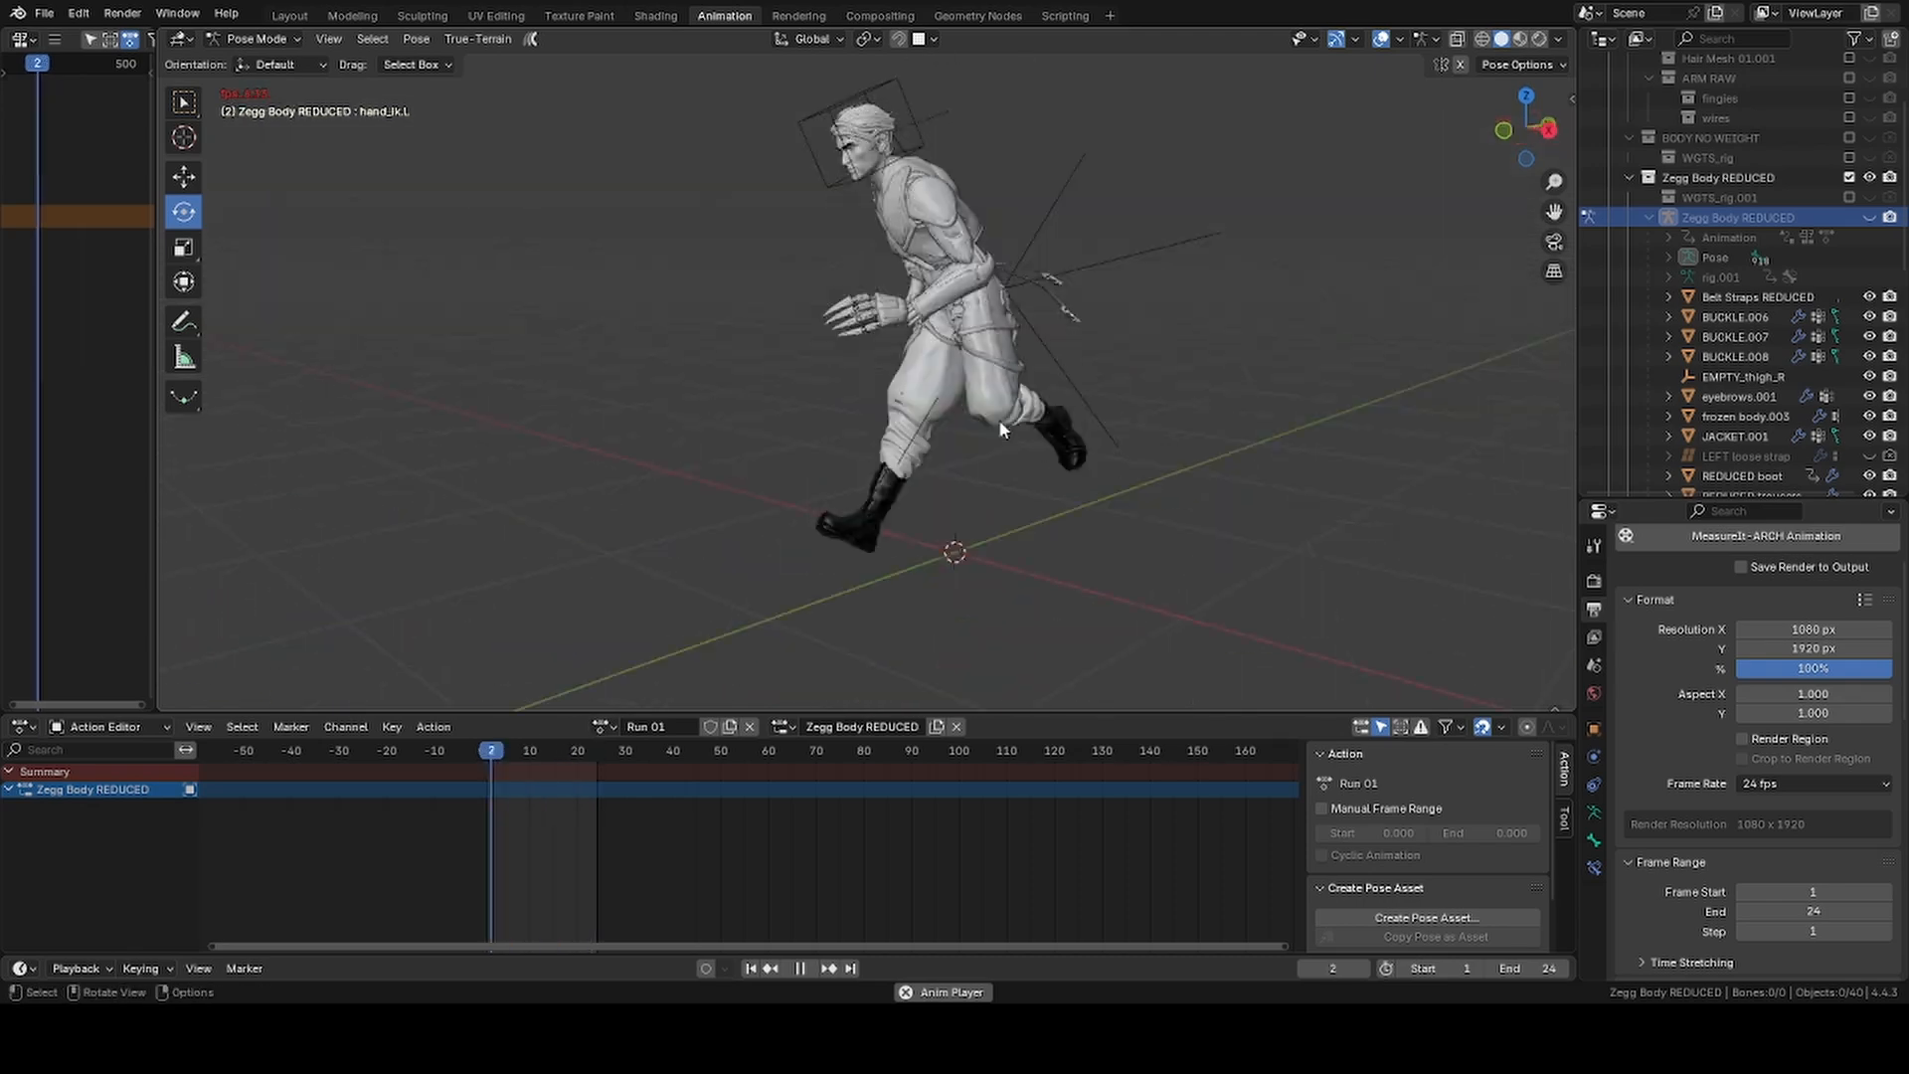
key(a)
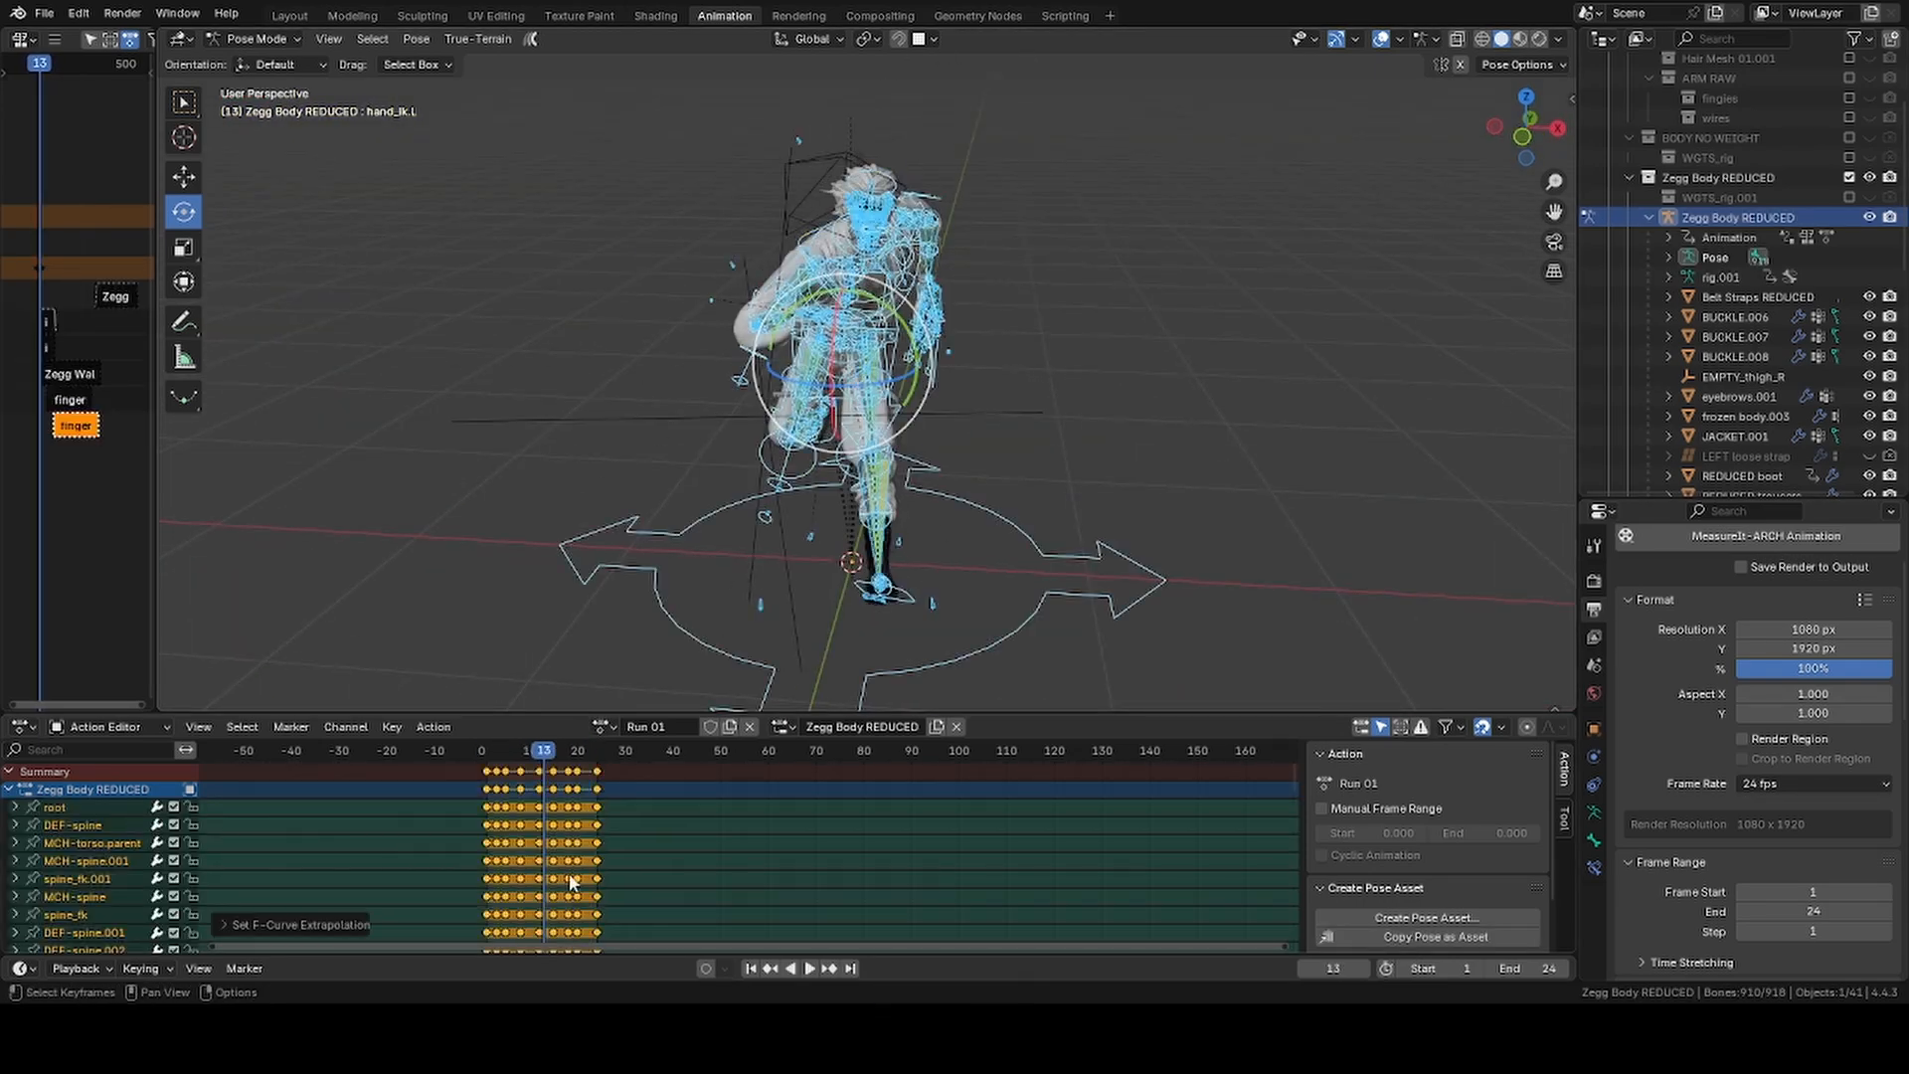
Hide the Zegg Body REDUCED rig and examine the playing run cycle from the front and both sides
click(1868, 219)
key(space)
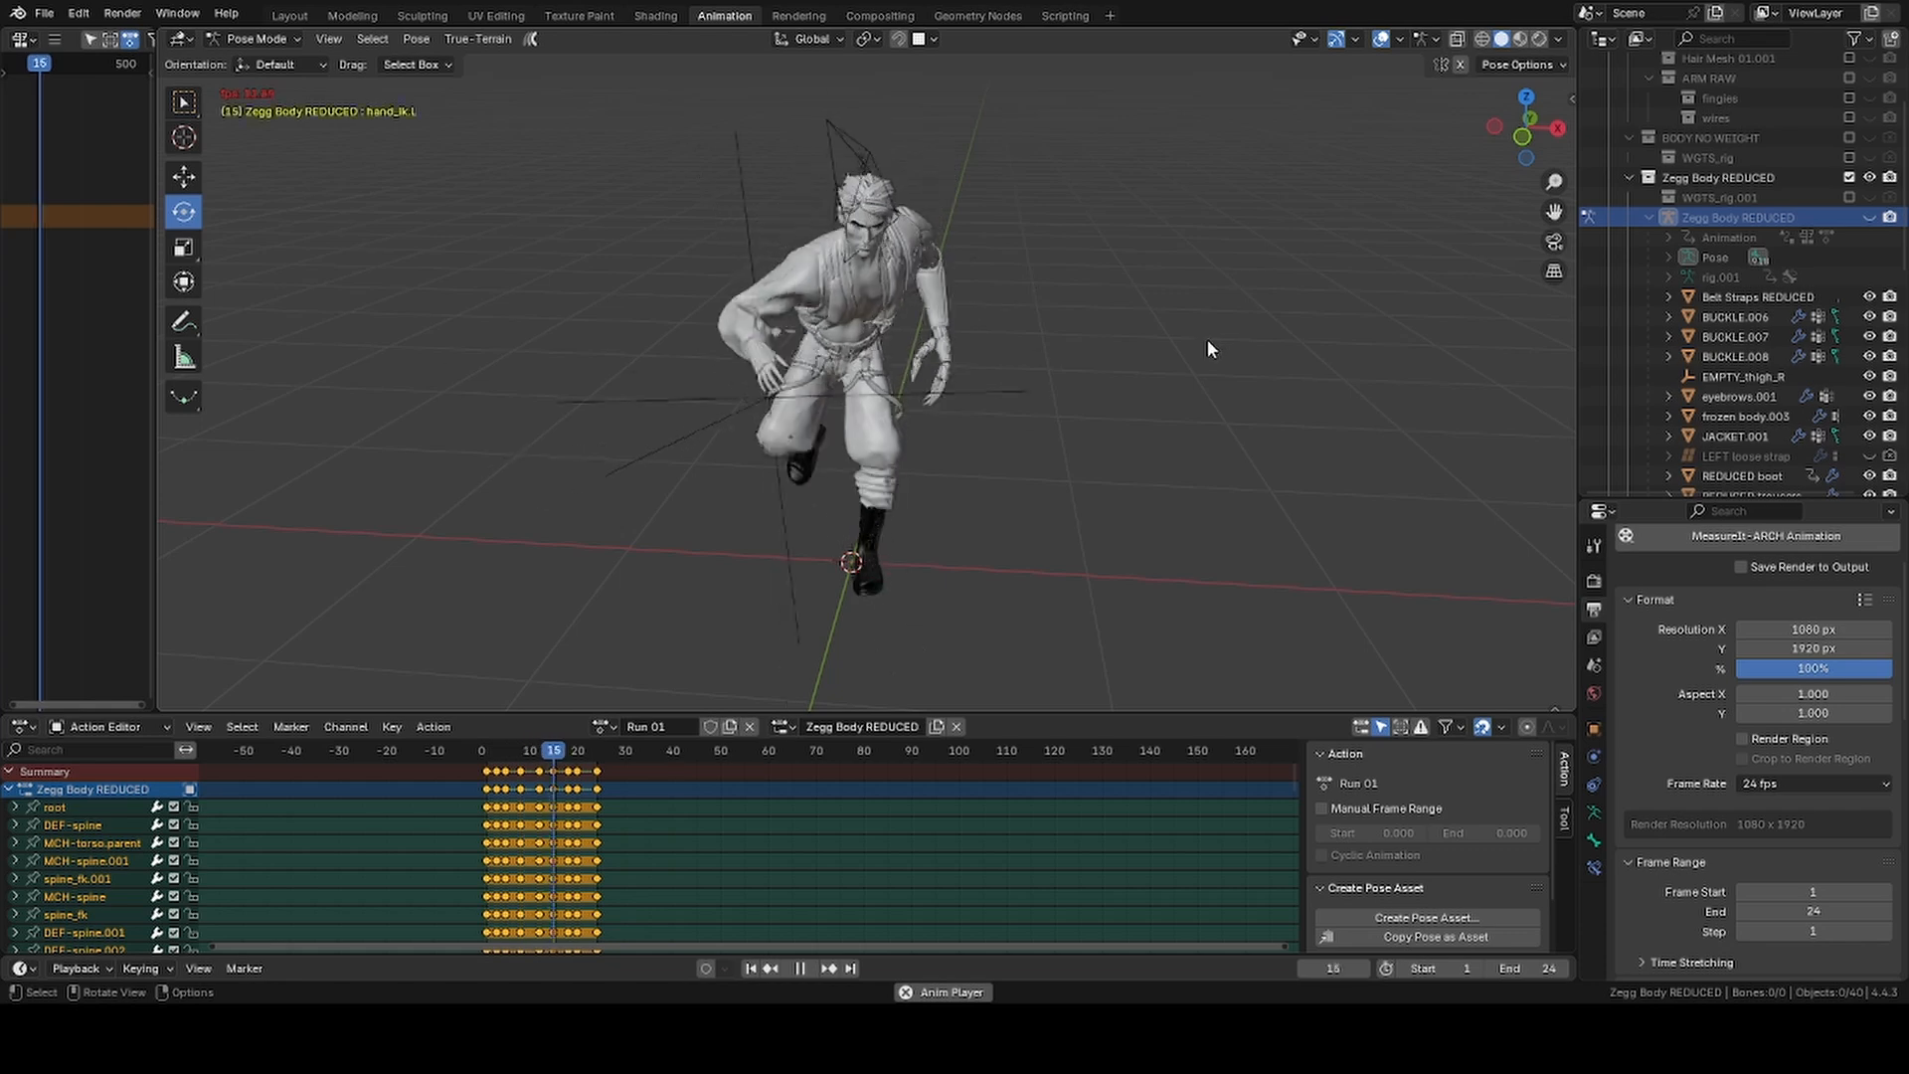
middle_drag(1009, 378, 785, 328)
scroll(949, 384, up, 1)
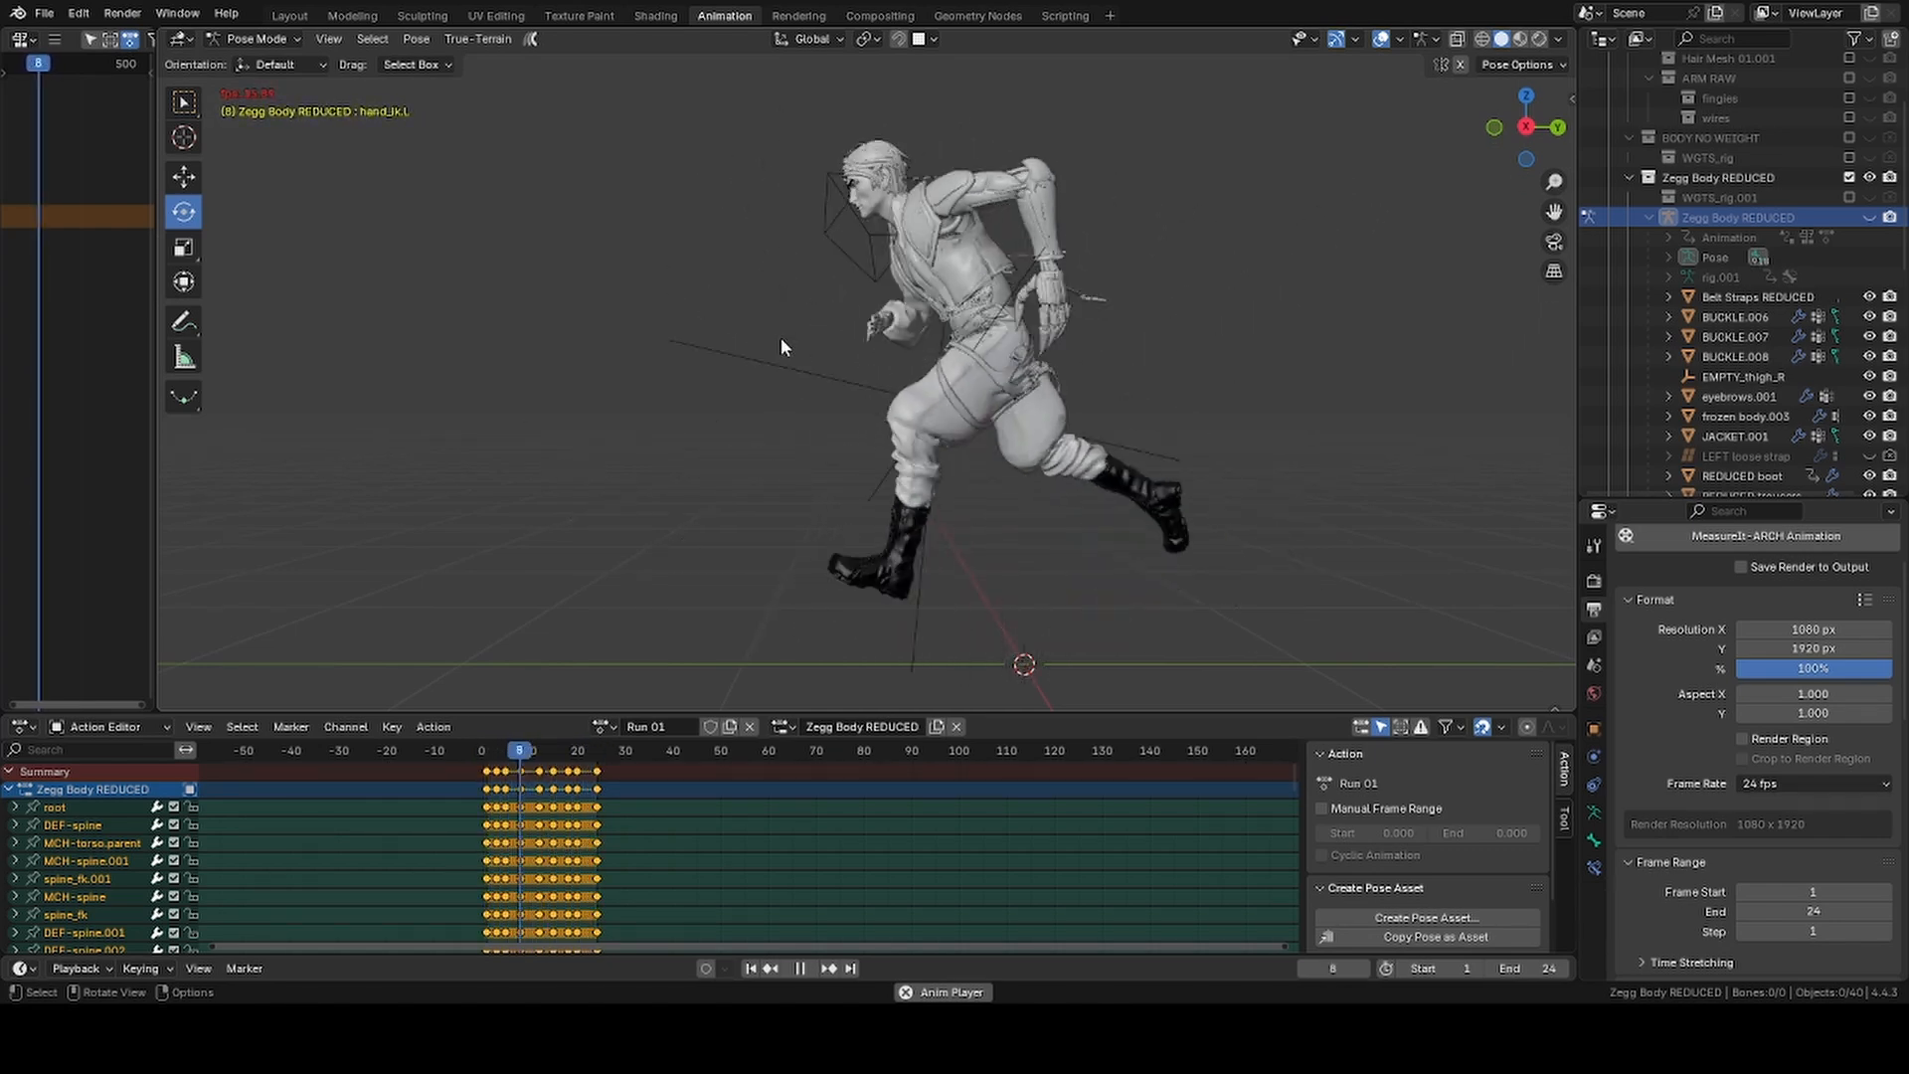
middle_drag(788, 338, 959, 391)
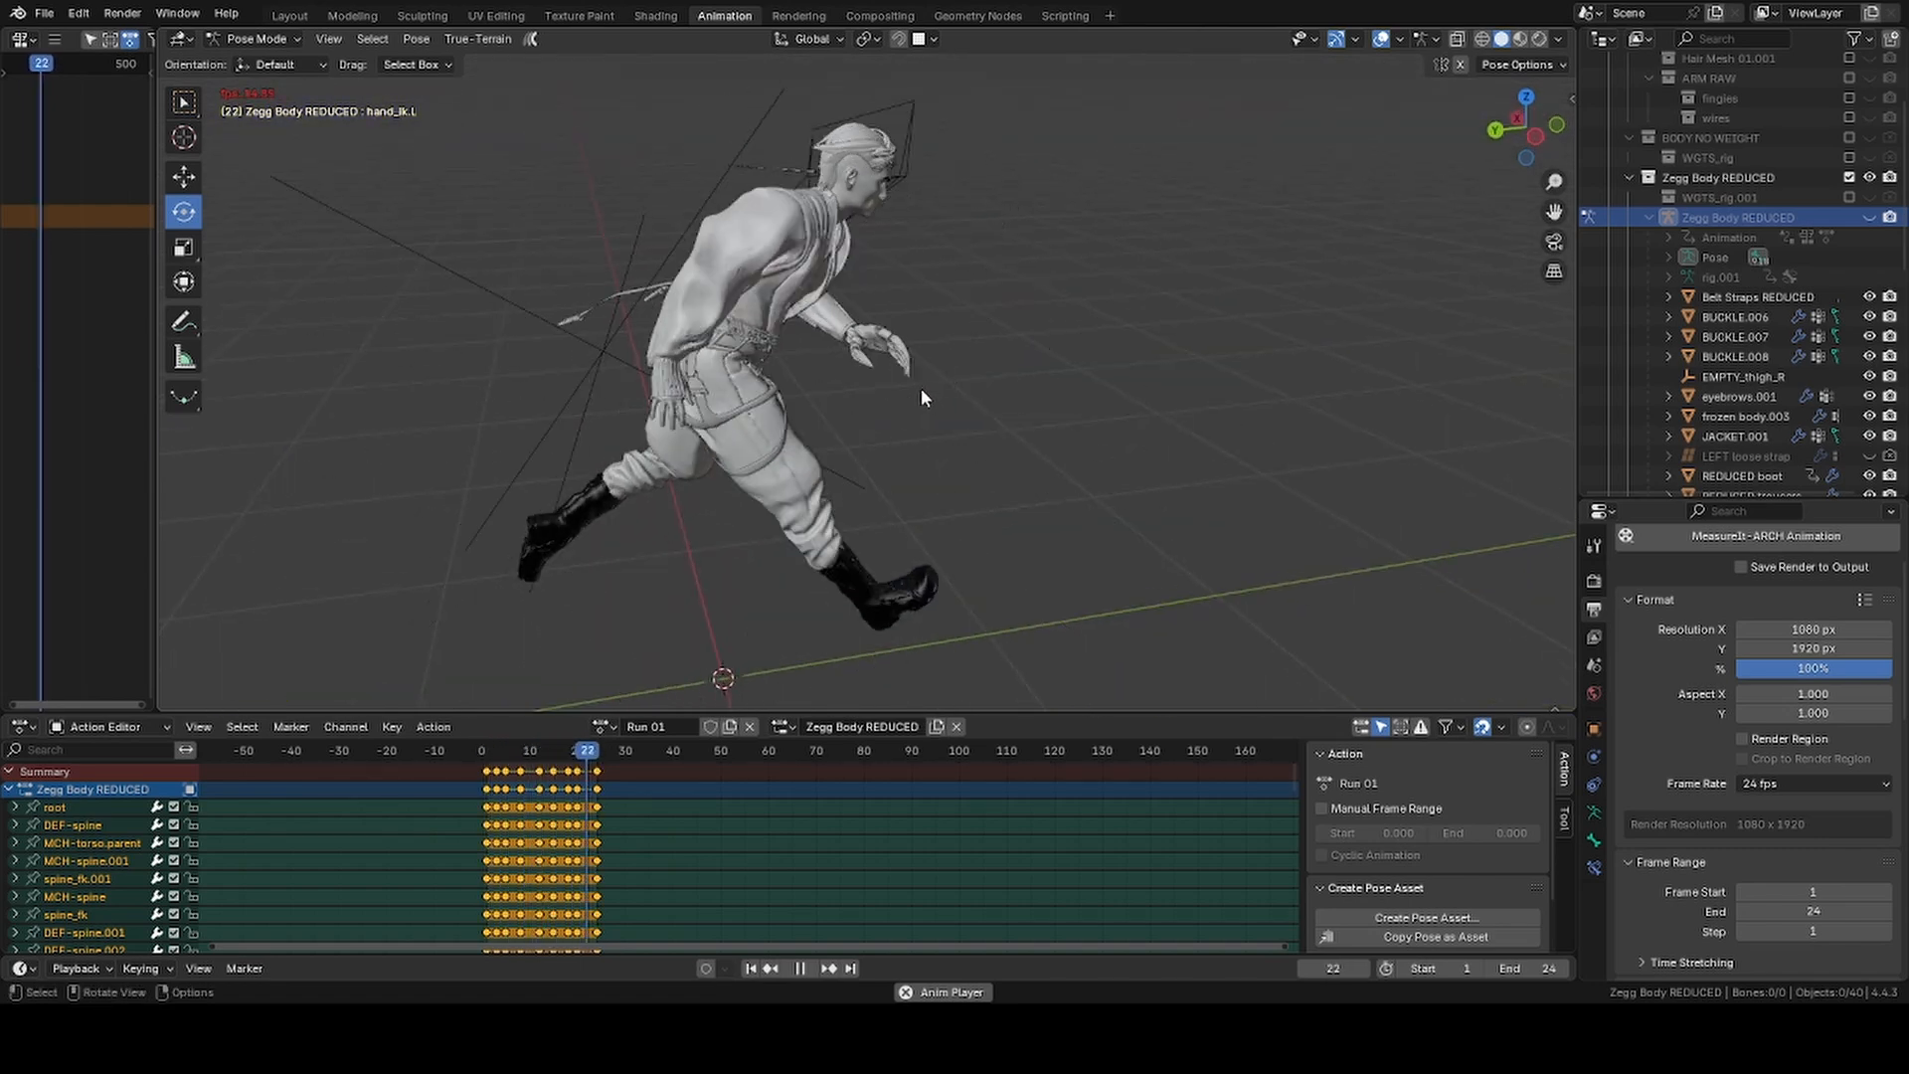
key(space)
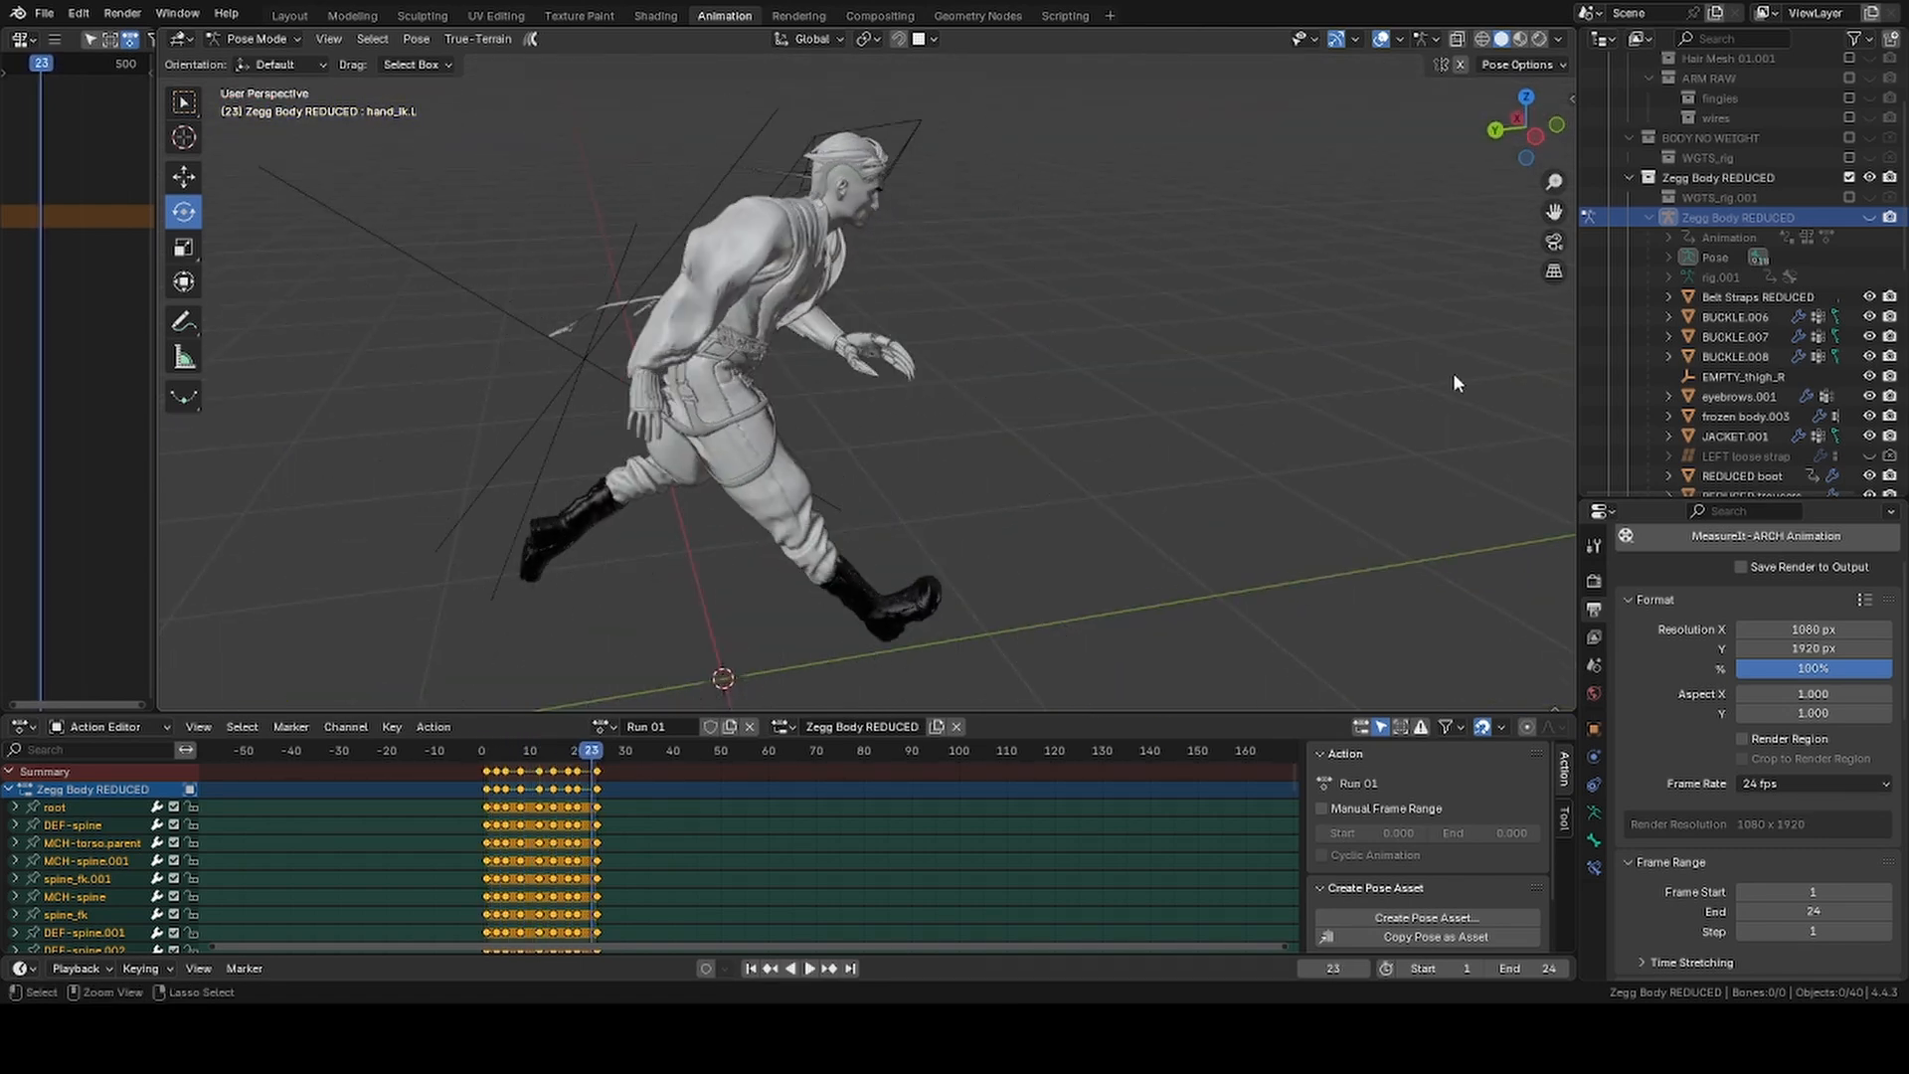
Save the file, show the rig again, and widen the narrow editor area and switch it to the Graph Editor
key(ctrl+s)
click(1870, 218)
scroll(867, 369, up, 3)
drag(156, 350, 569, 343)
click(23, 40)
click(318, 145)
drag(204, 249, 90, 254)
drag(569, 324, 630, 320)
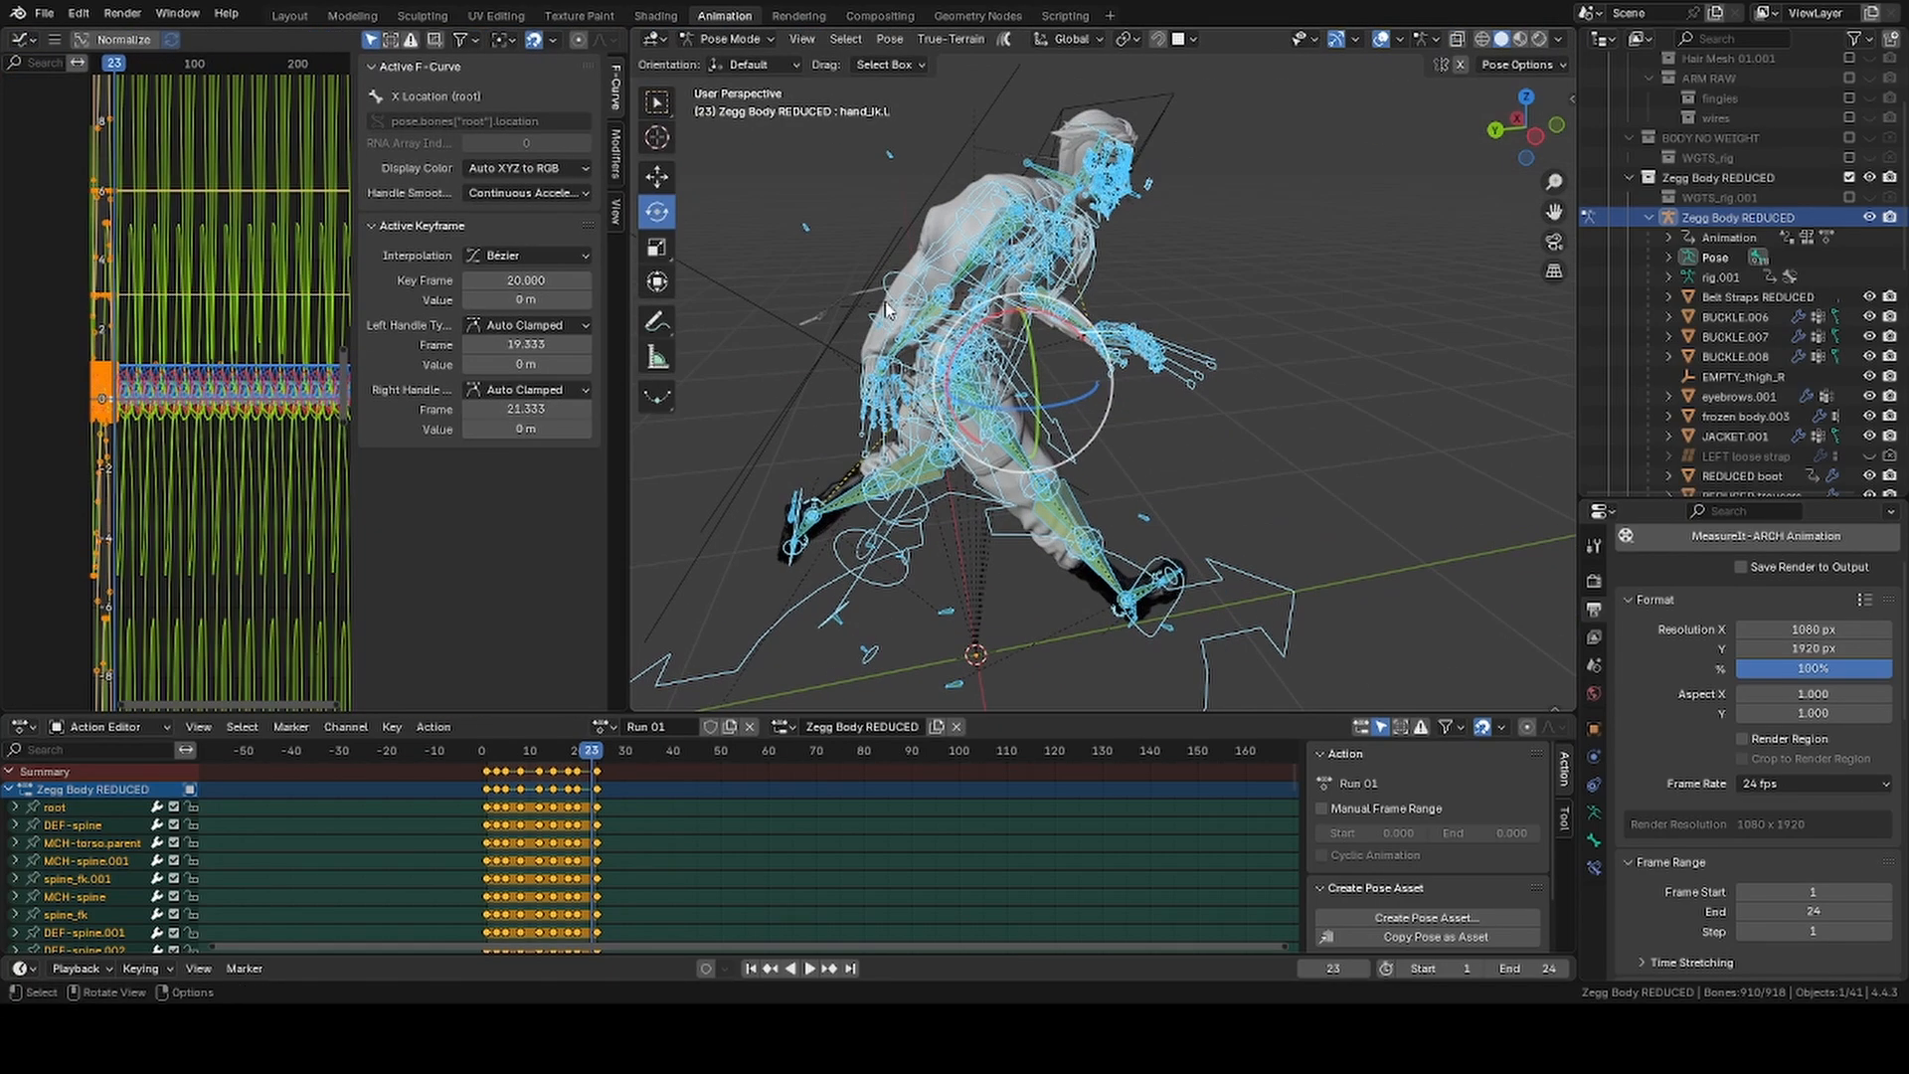
Play the run cycle and scrub through its opening frames to frame 3
key(space)
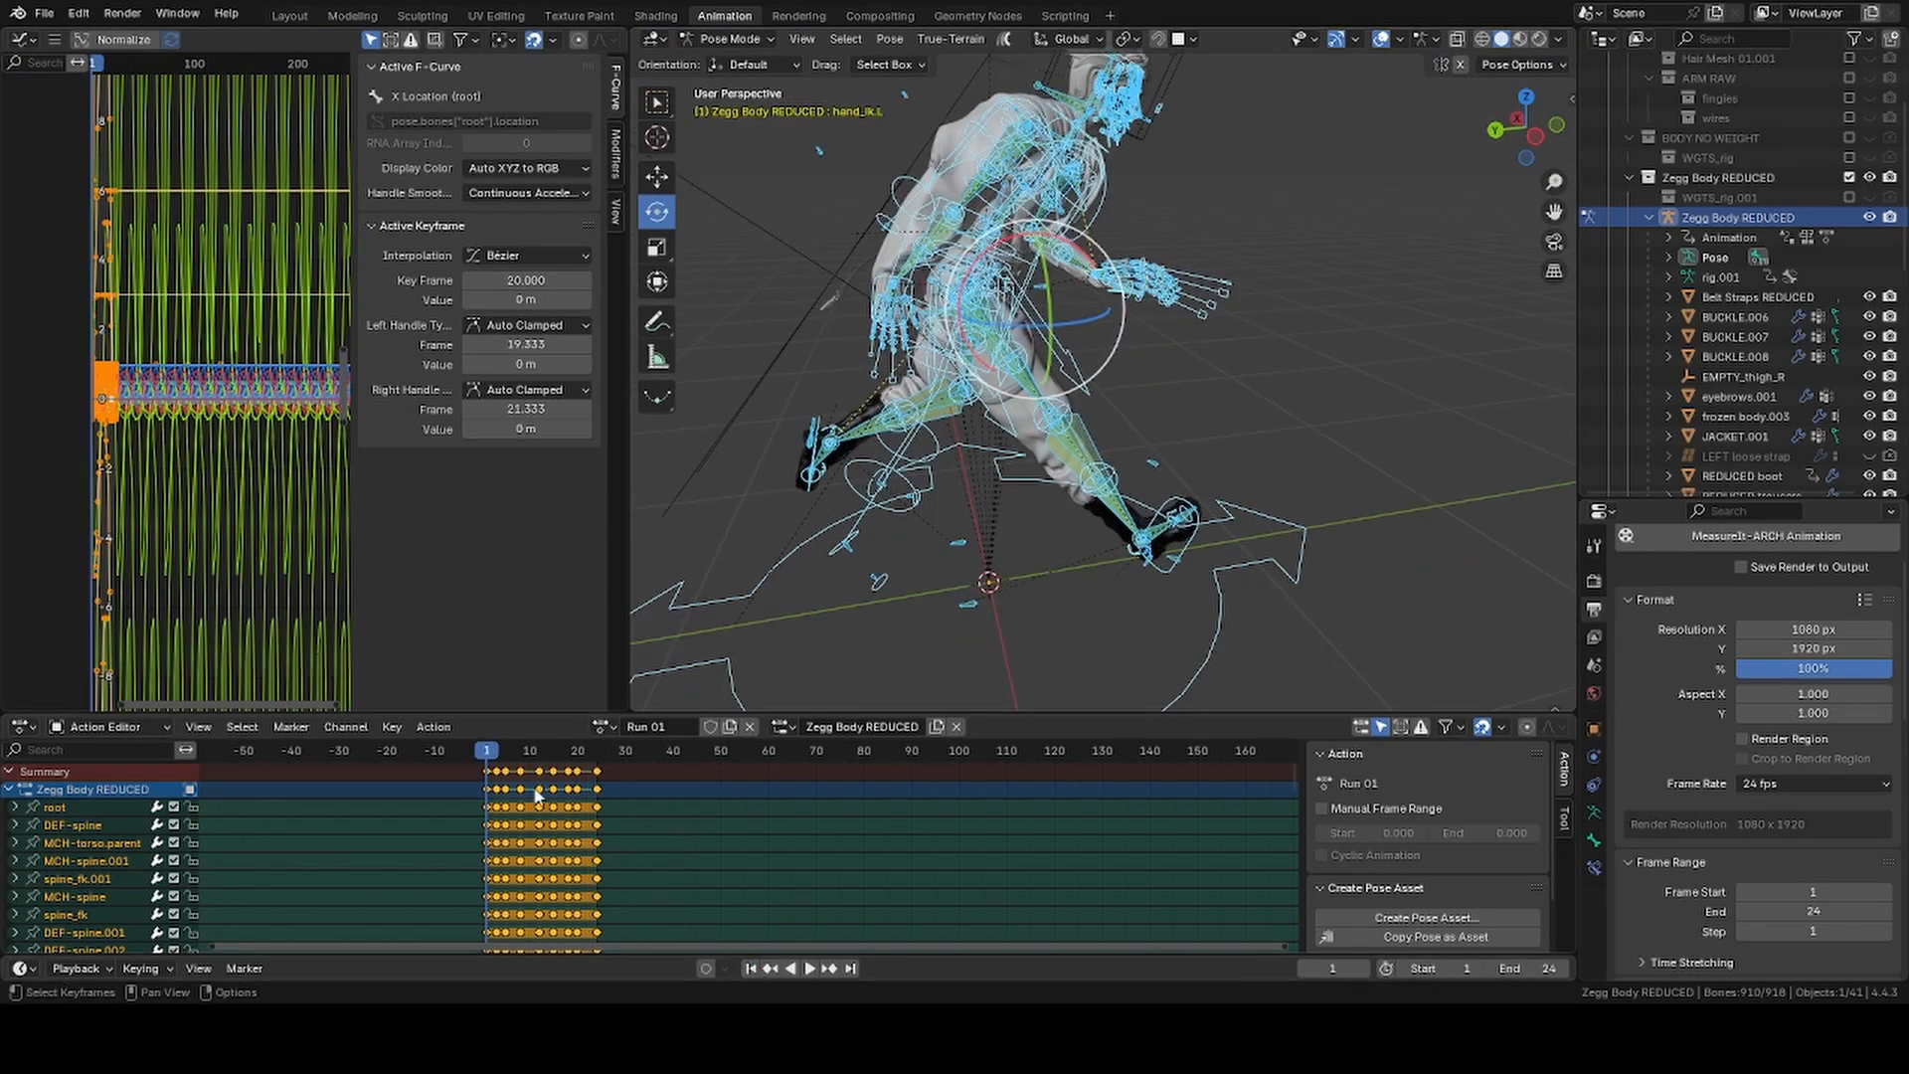
drag(502, 752, 496, 755)
key(space)
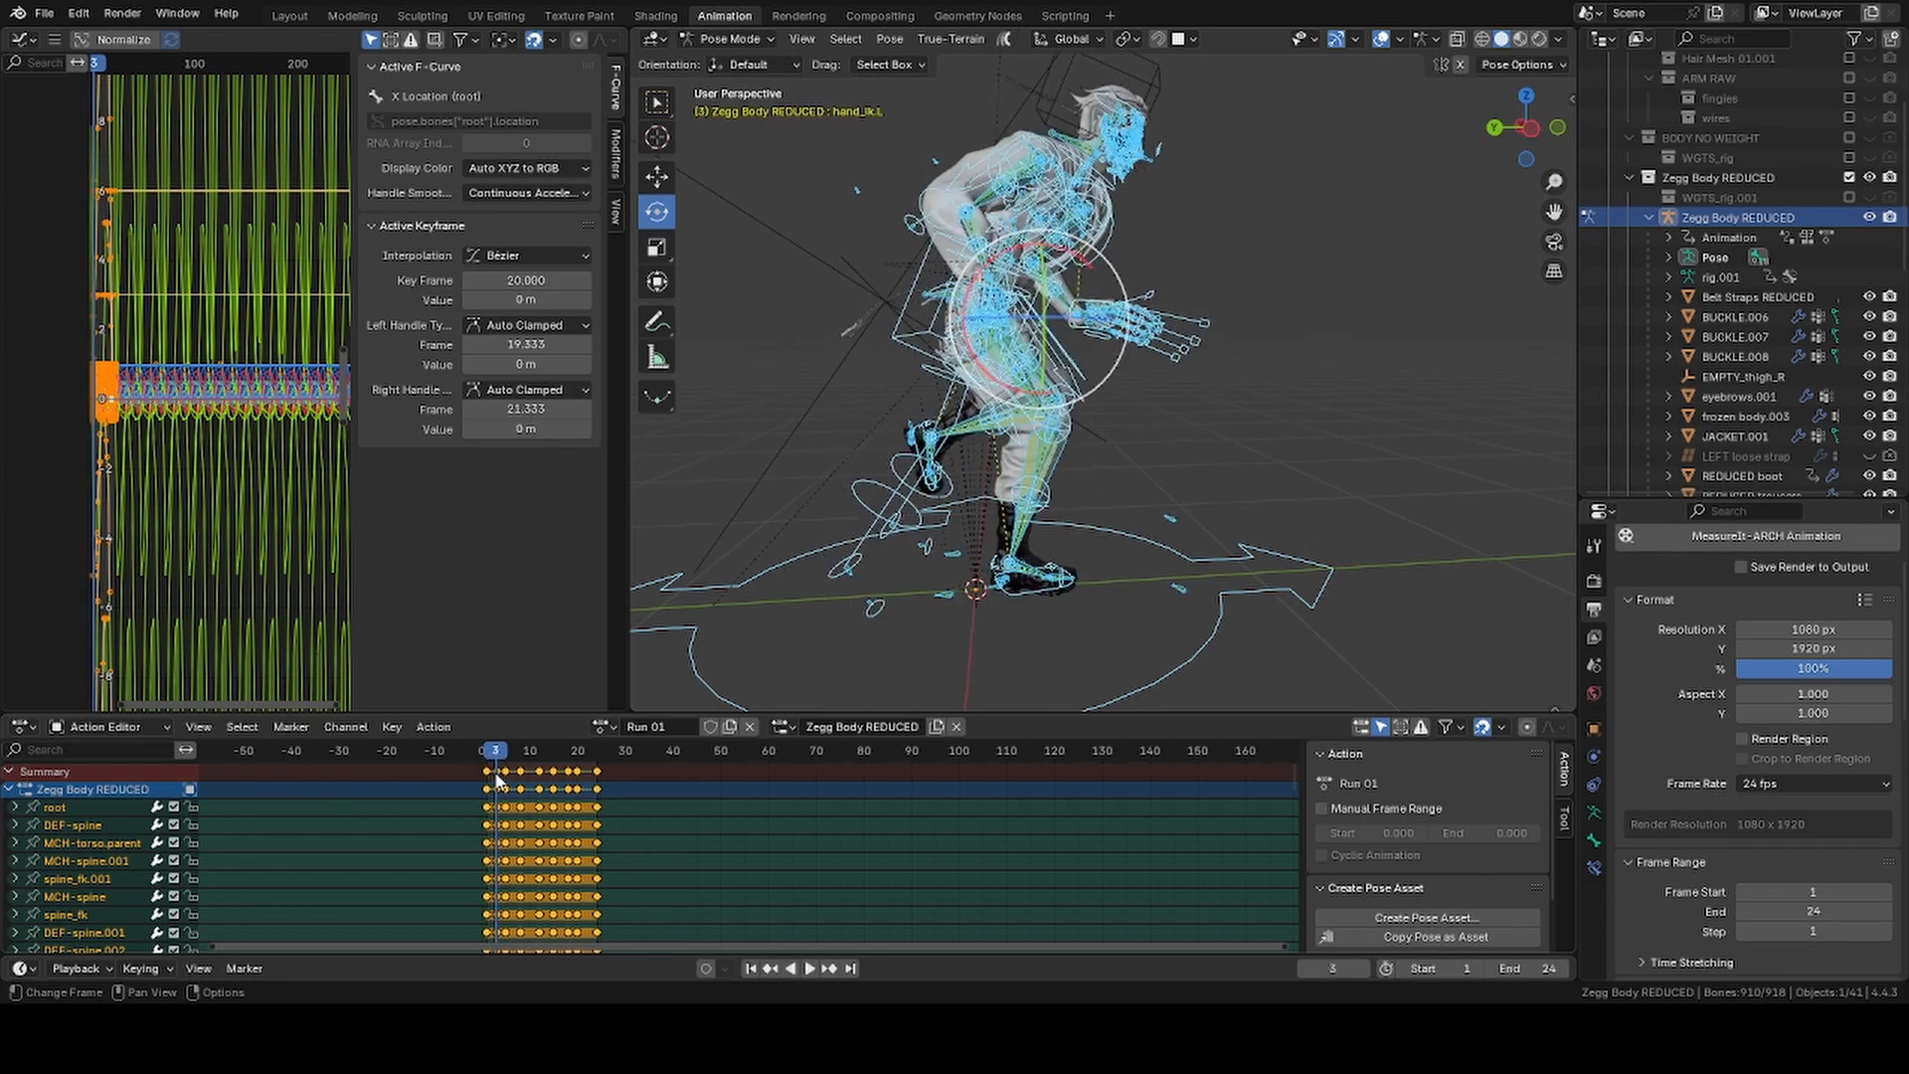
Set the interpolation of the keyframes at frames 1 and 3 to Exponential
click(658, 792)
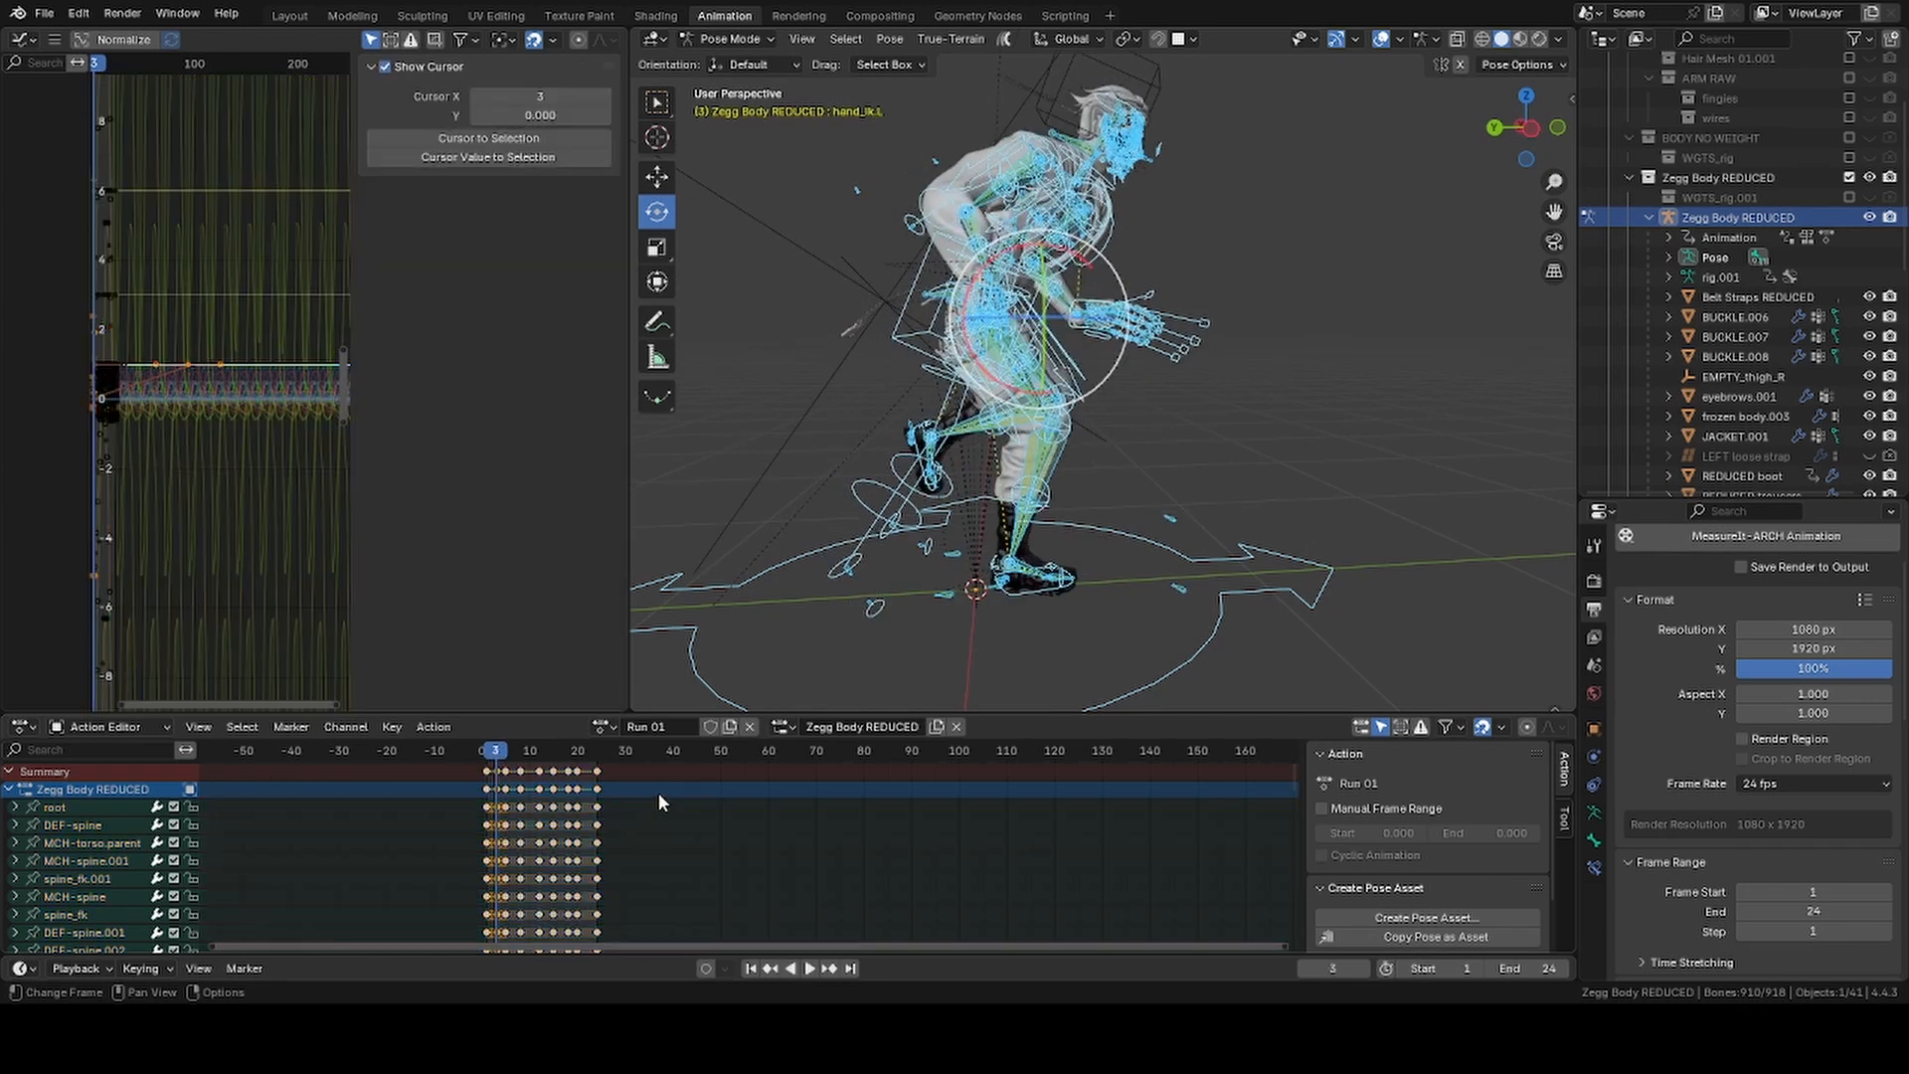
click(486, 772)
right_click(494, 773)
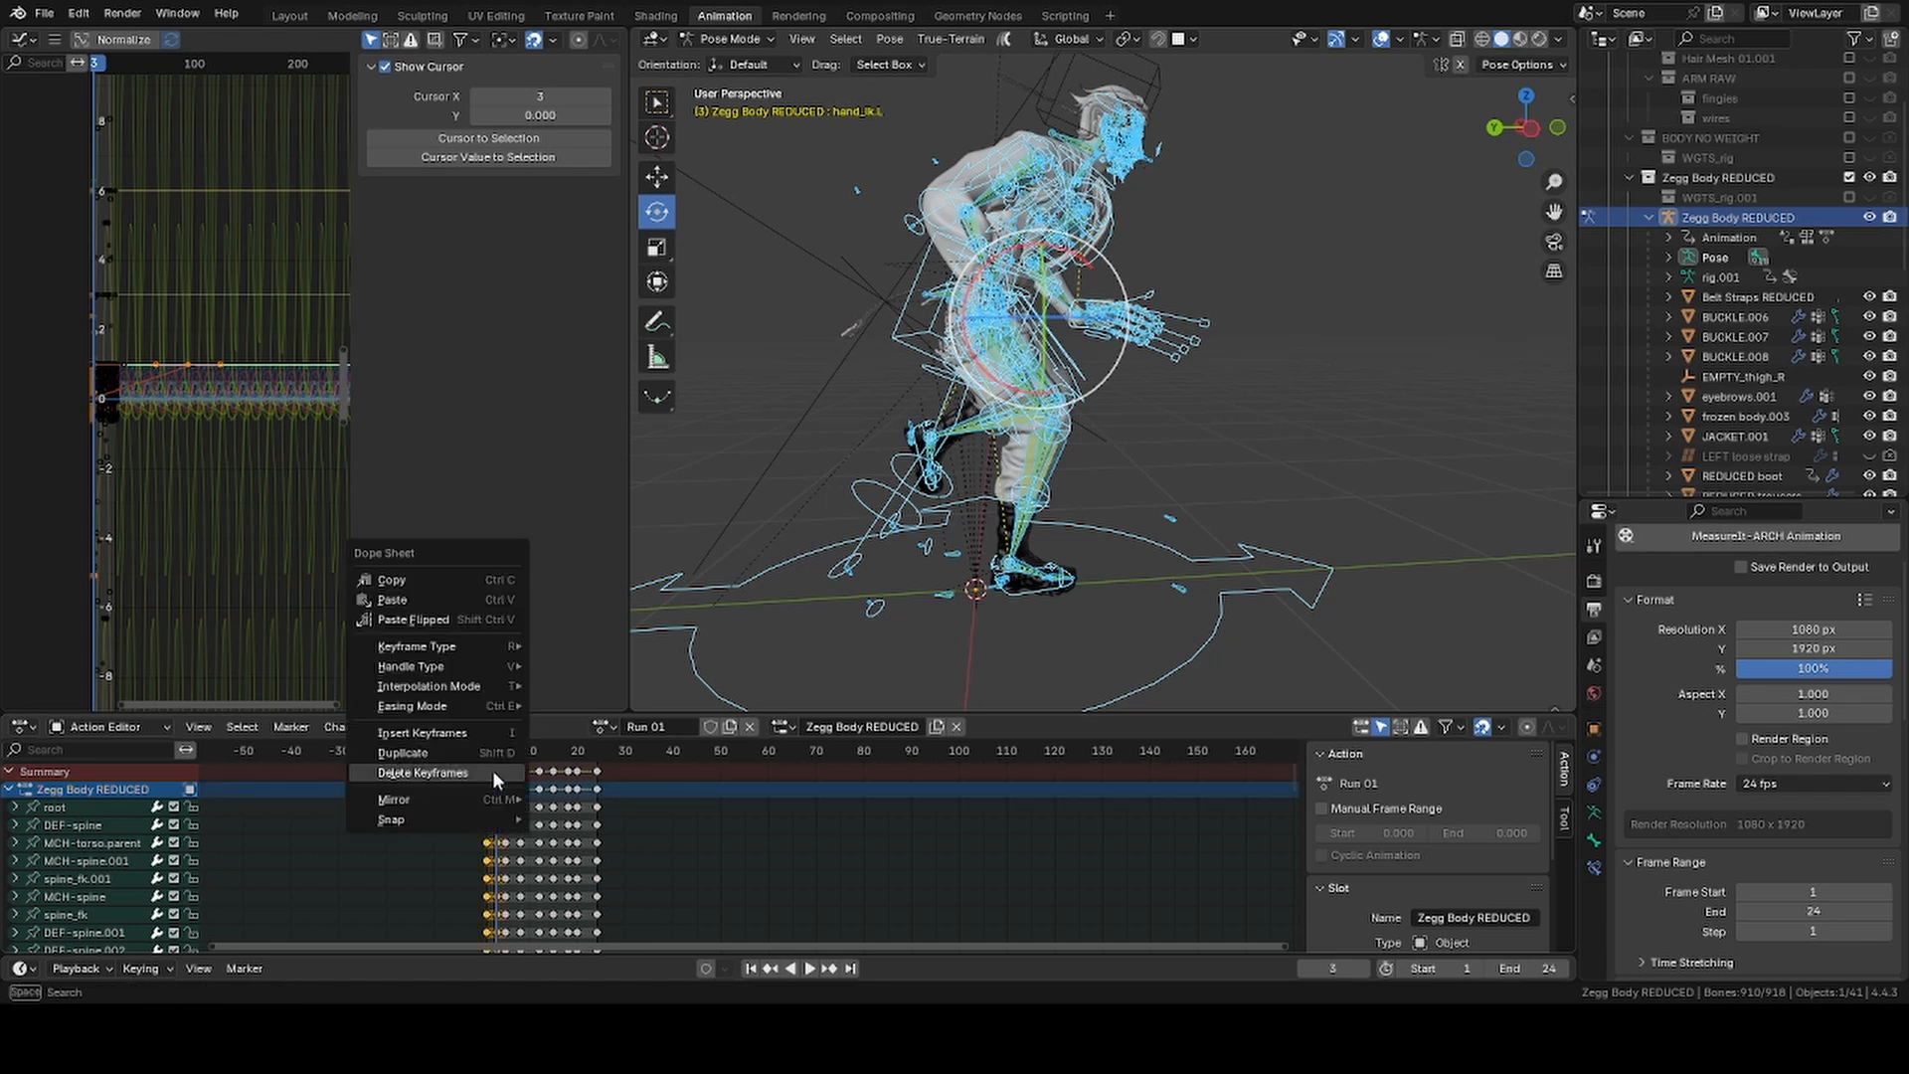
mouse_move(474, 689)
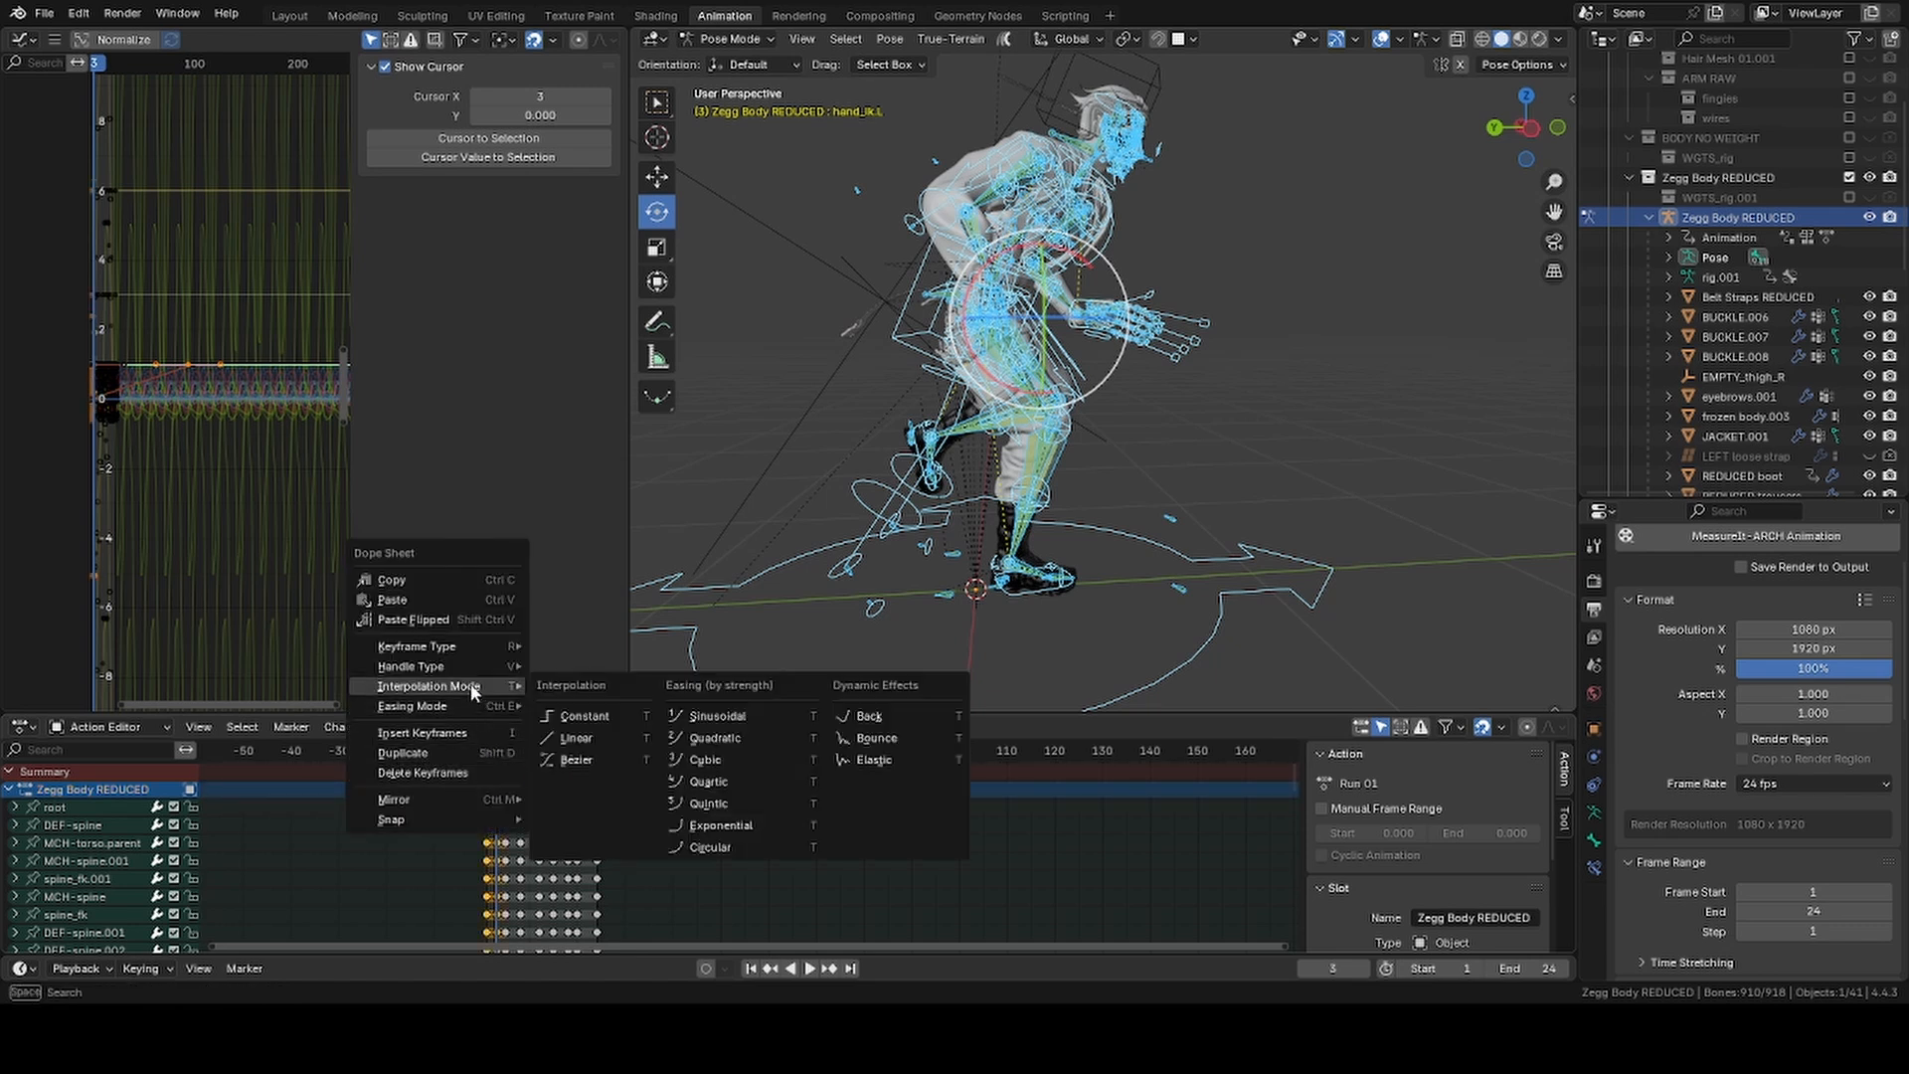
click(743, 827)
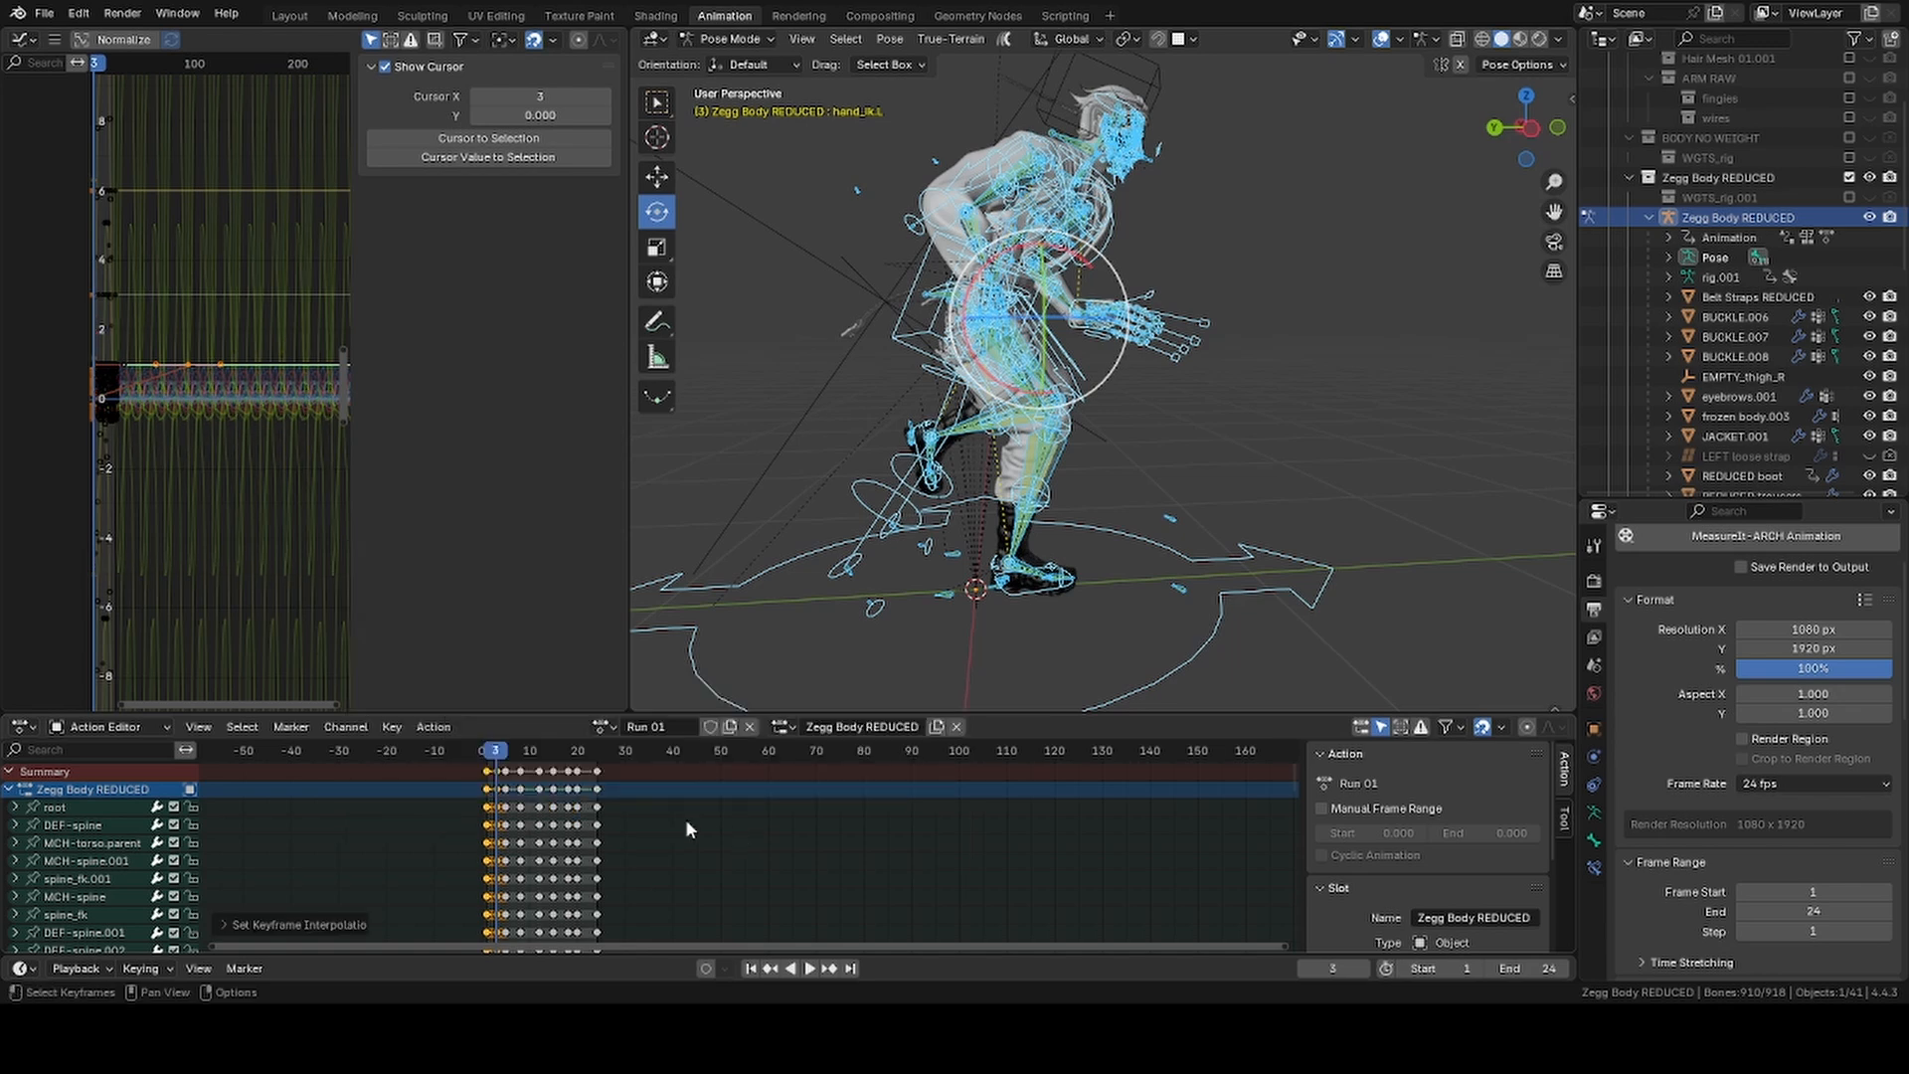
Play the run and step through frames 11 to 15 to examine the second foot contact, stopping on frame 12
key(space)
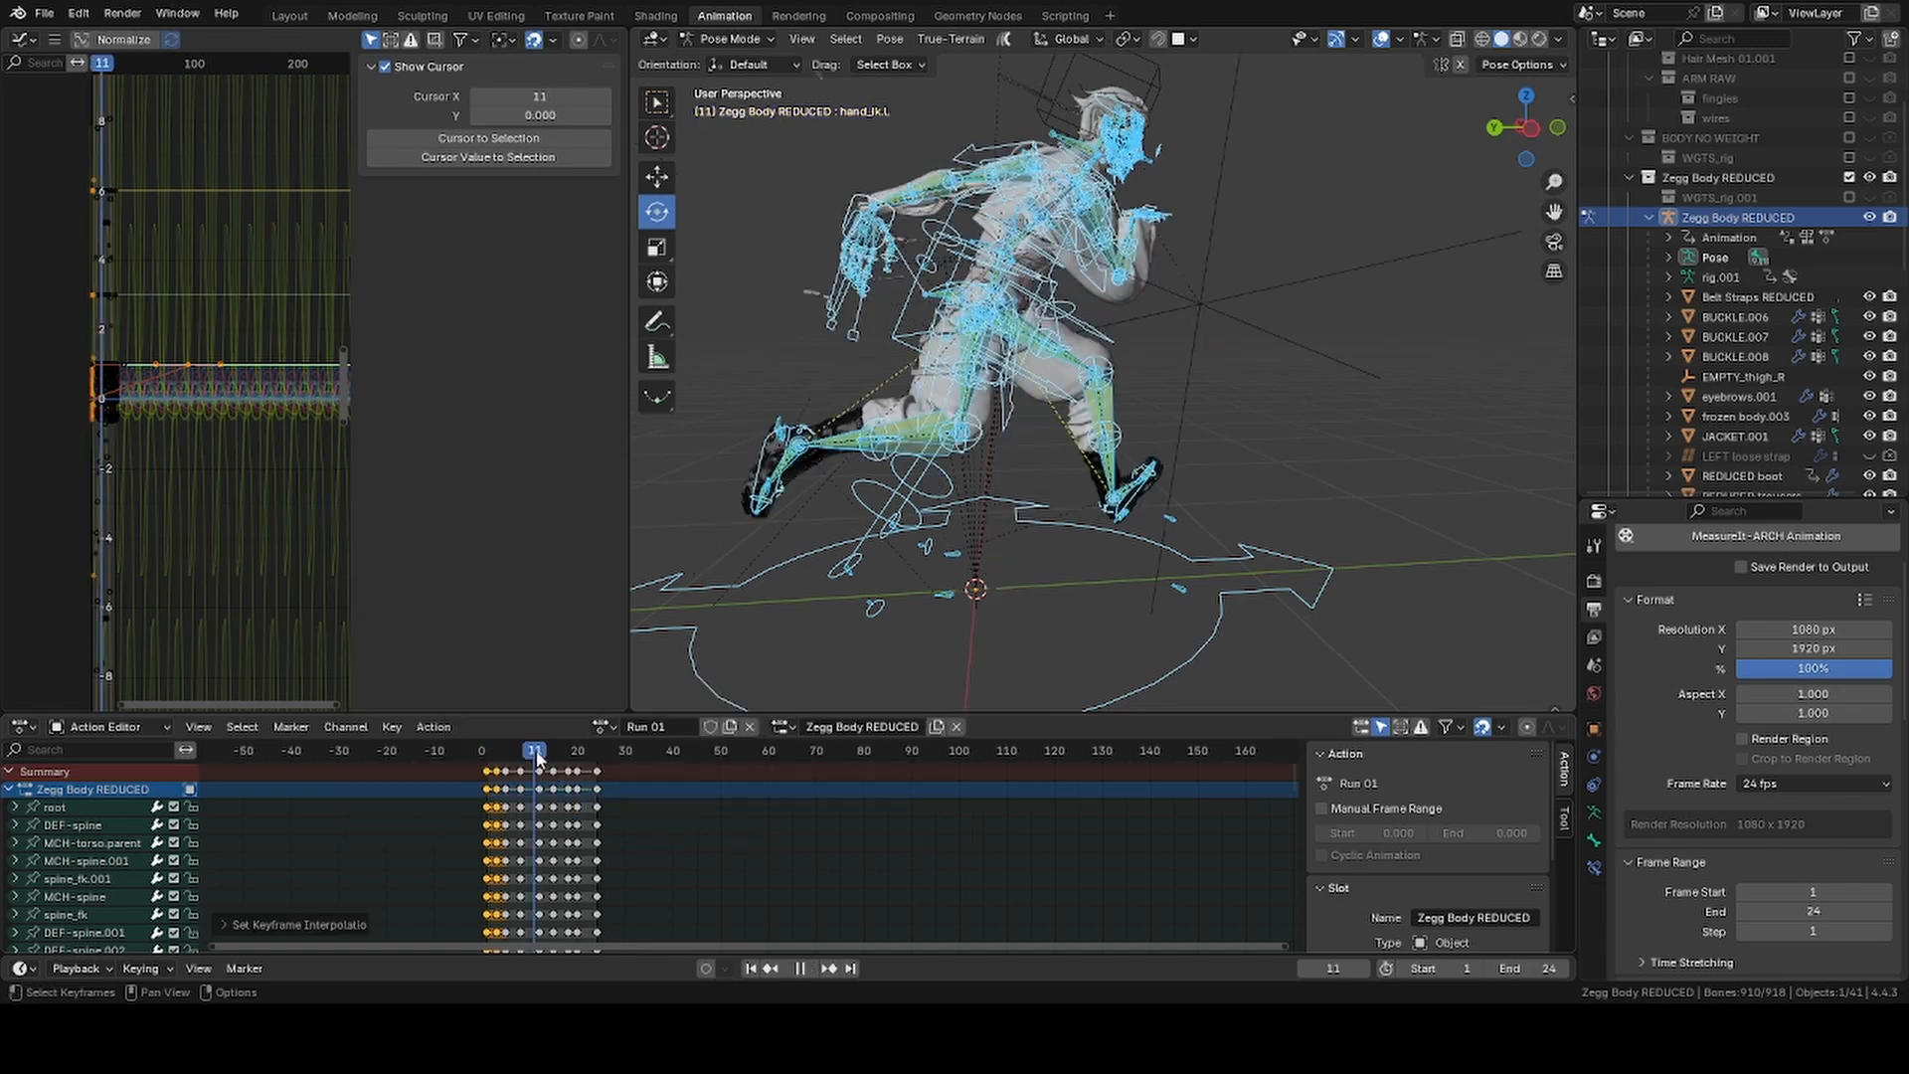
key(space)
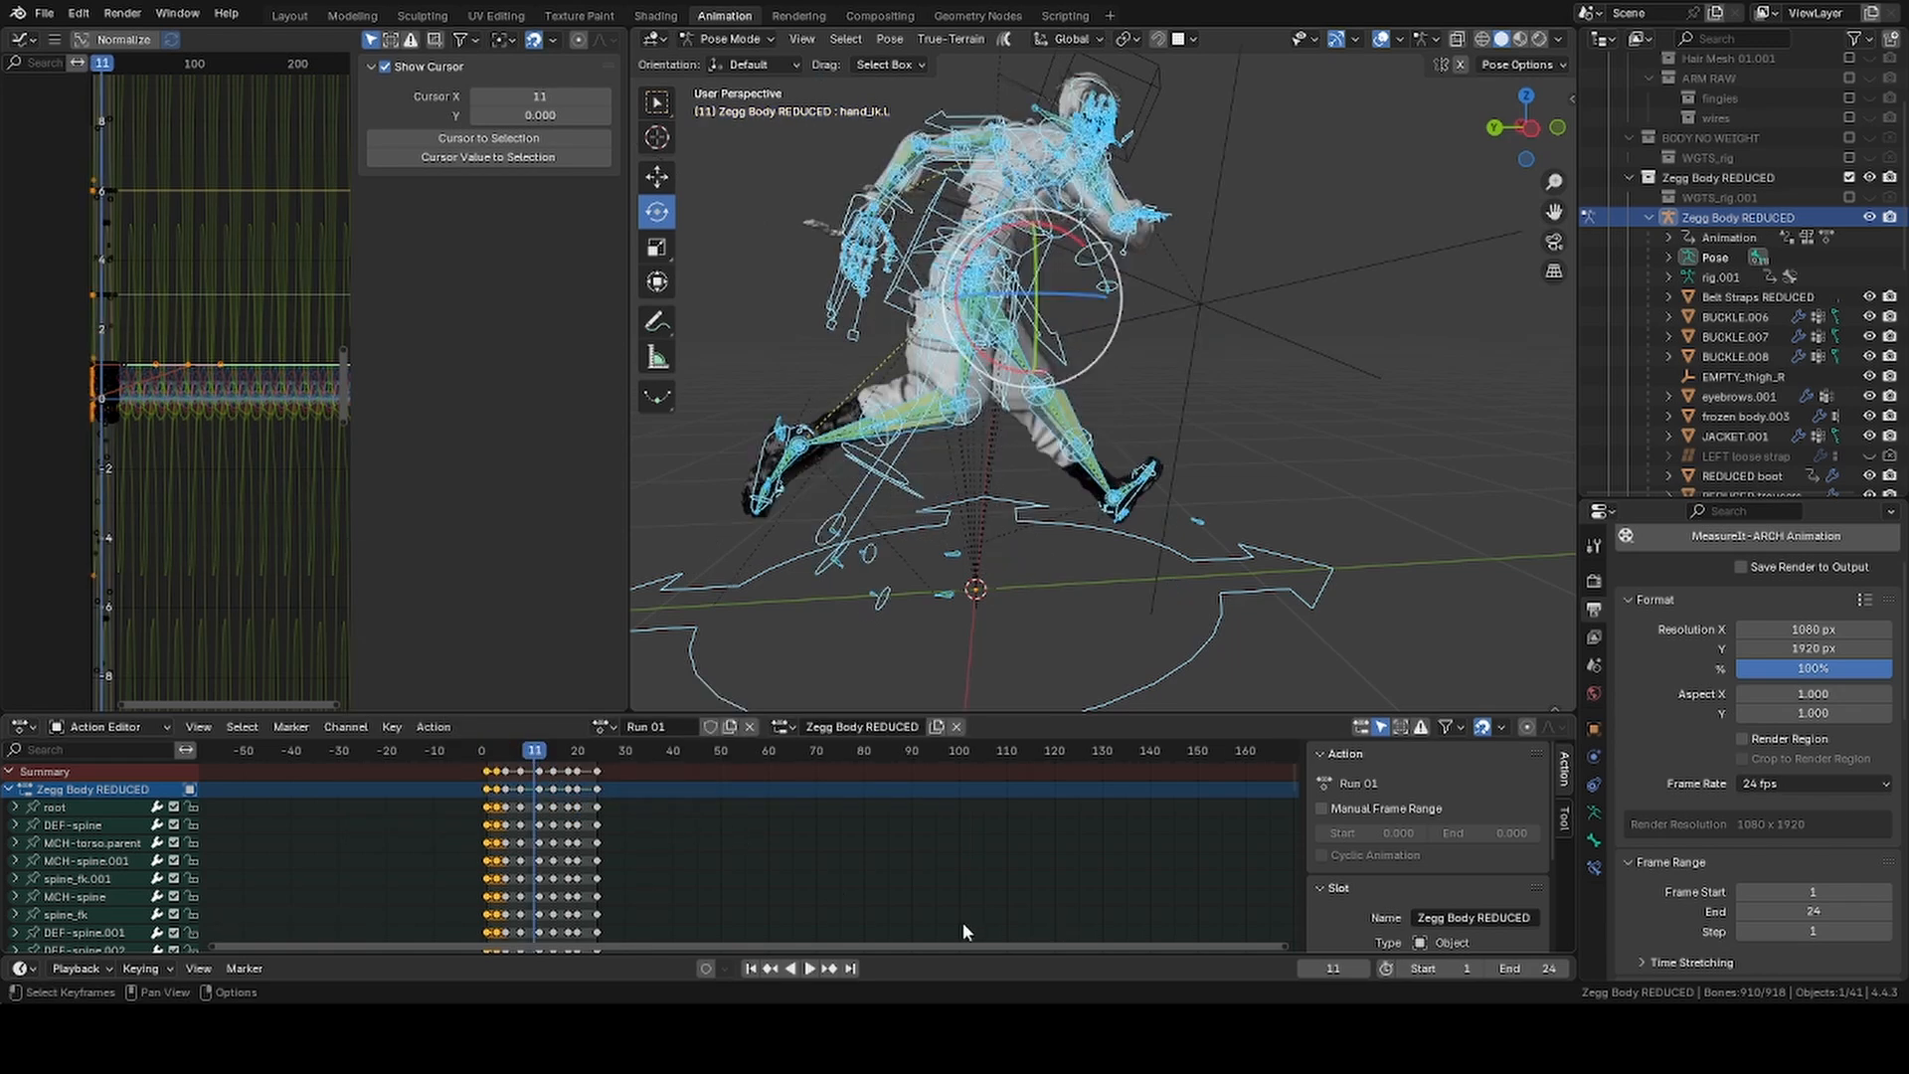
click(1362, 969)
click(1363, 968)
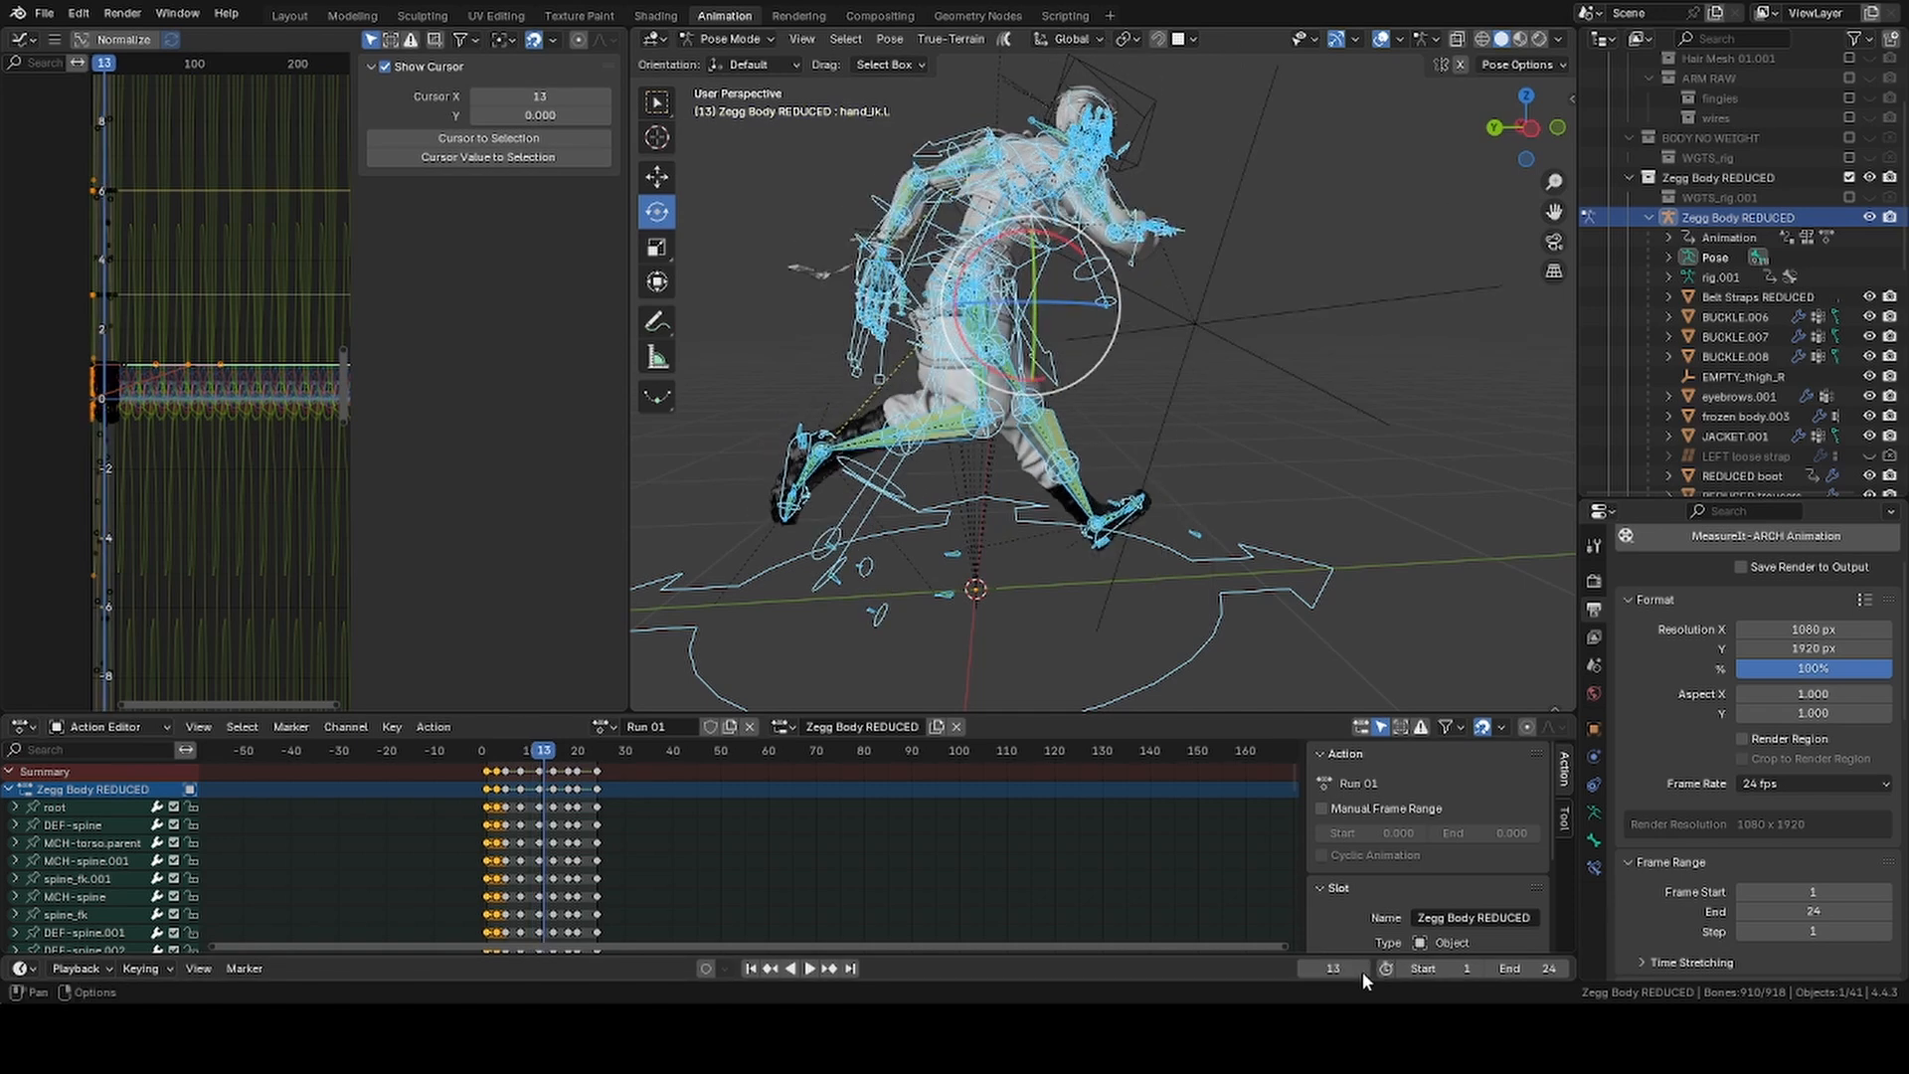
click(1362, 969)
click(1362, 968)
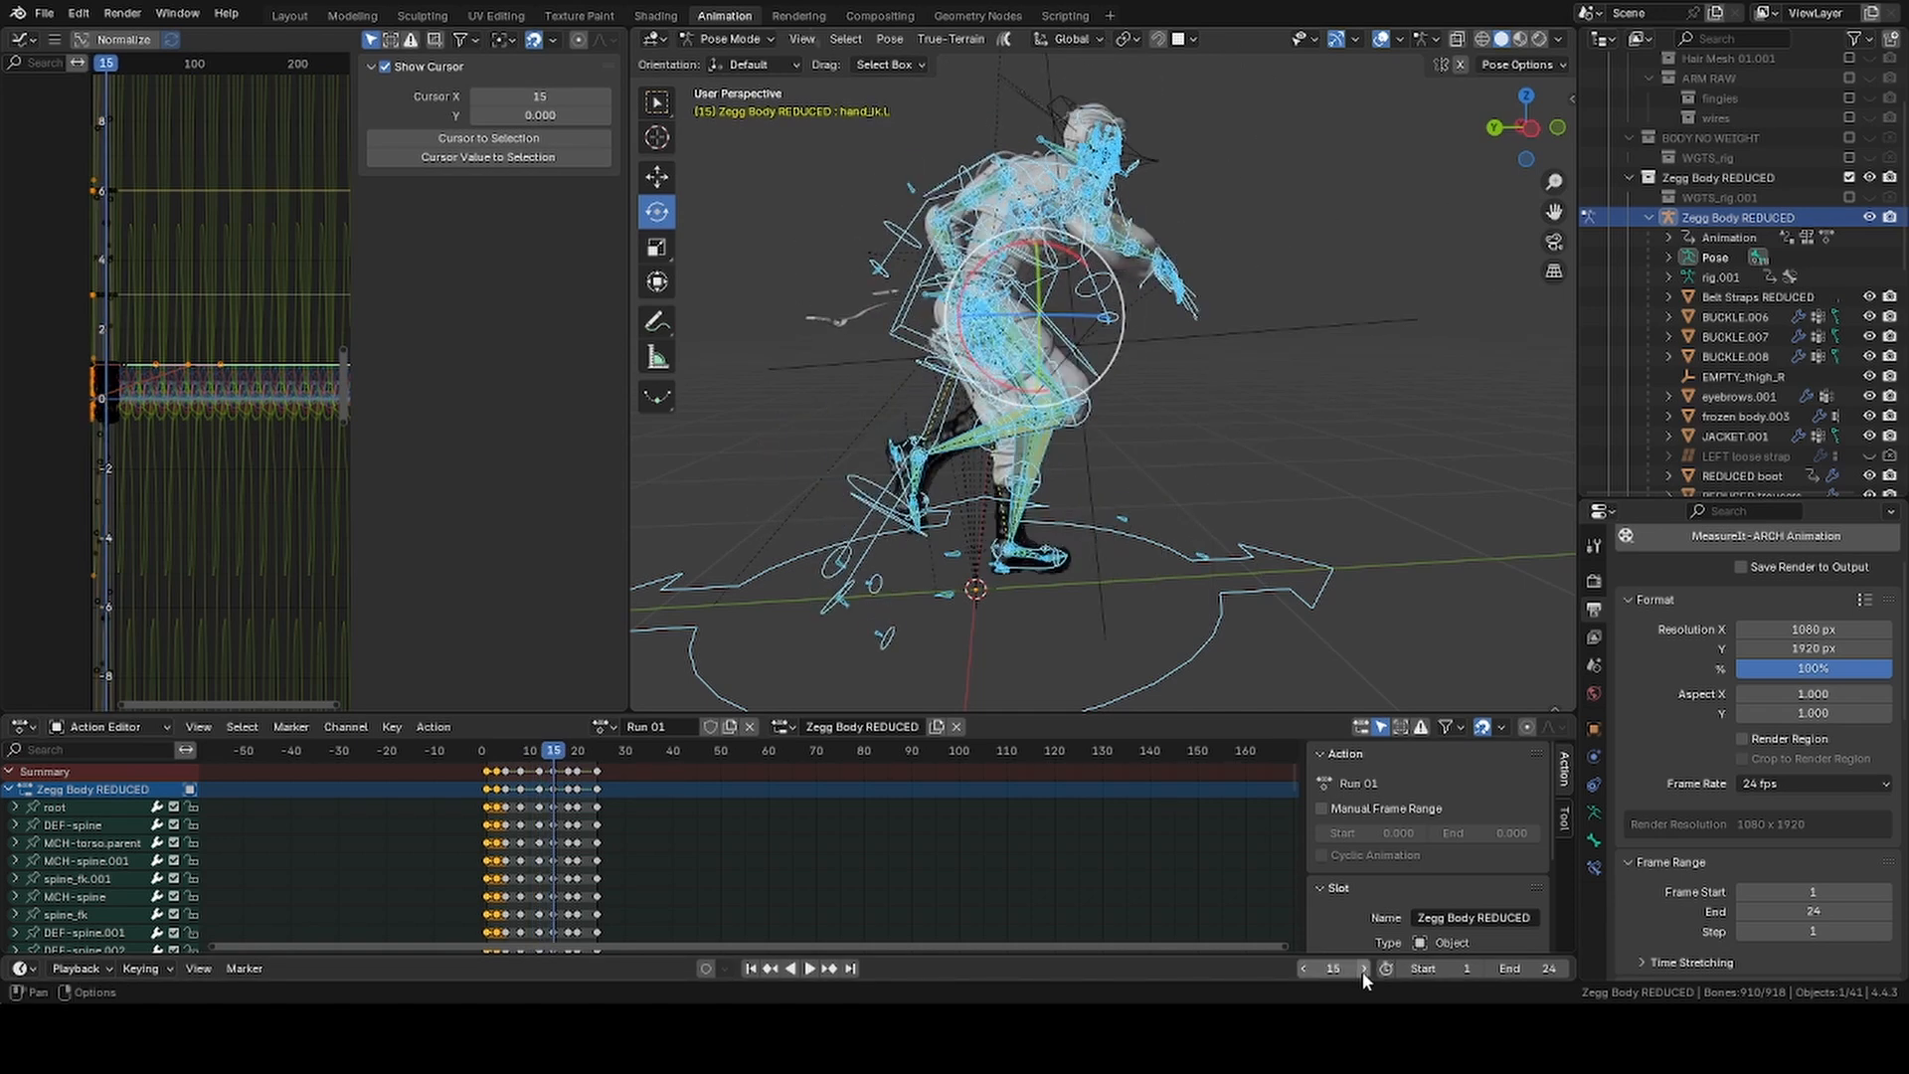
click(1303, 969)
click(1302, 969)
click(1303, 968)
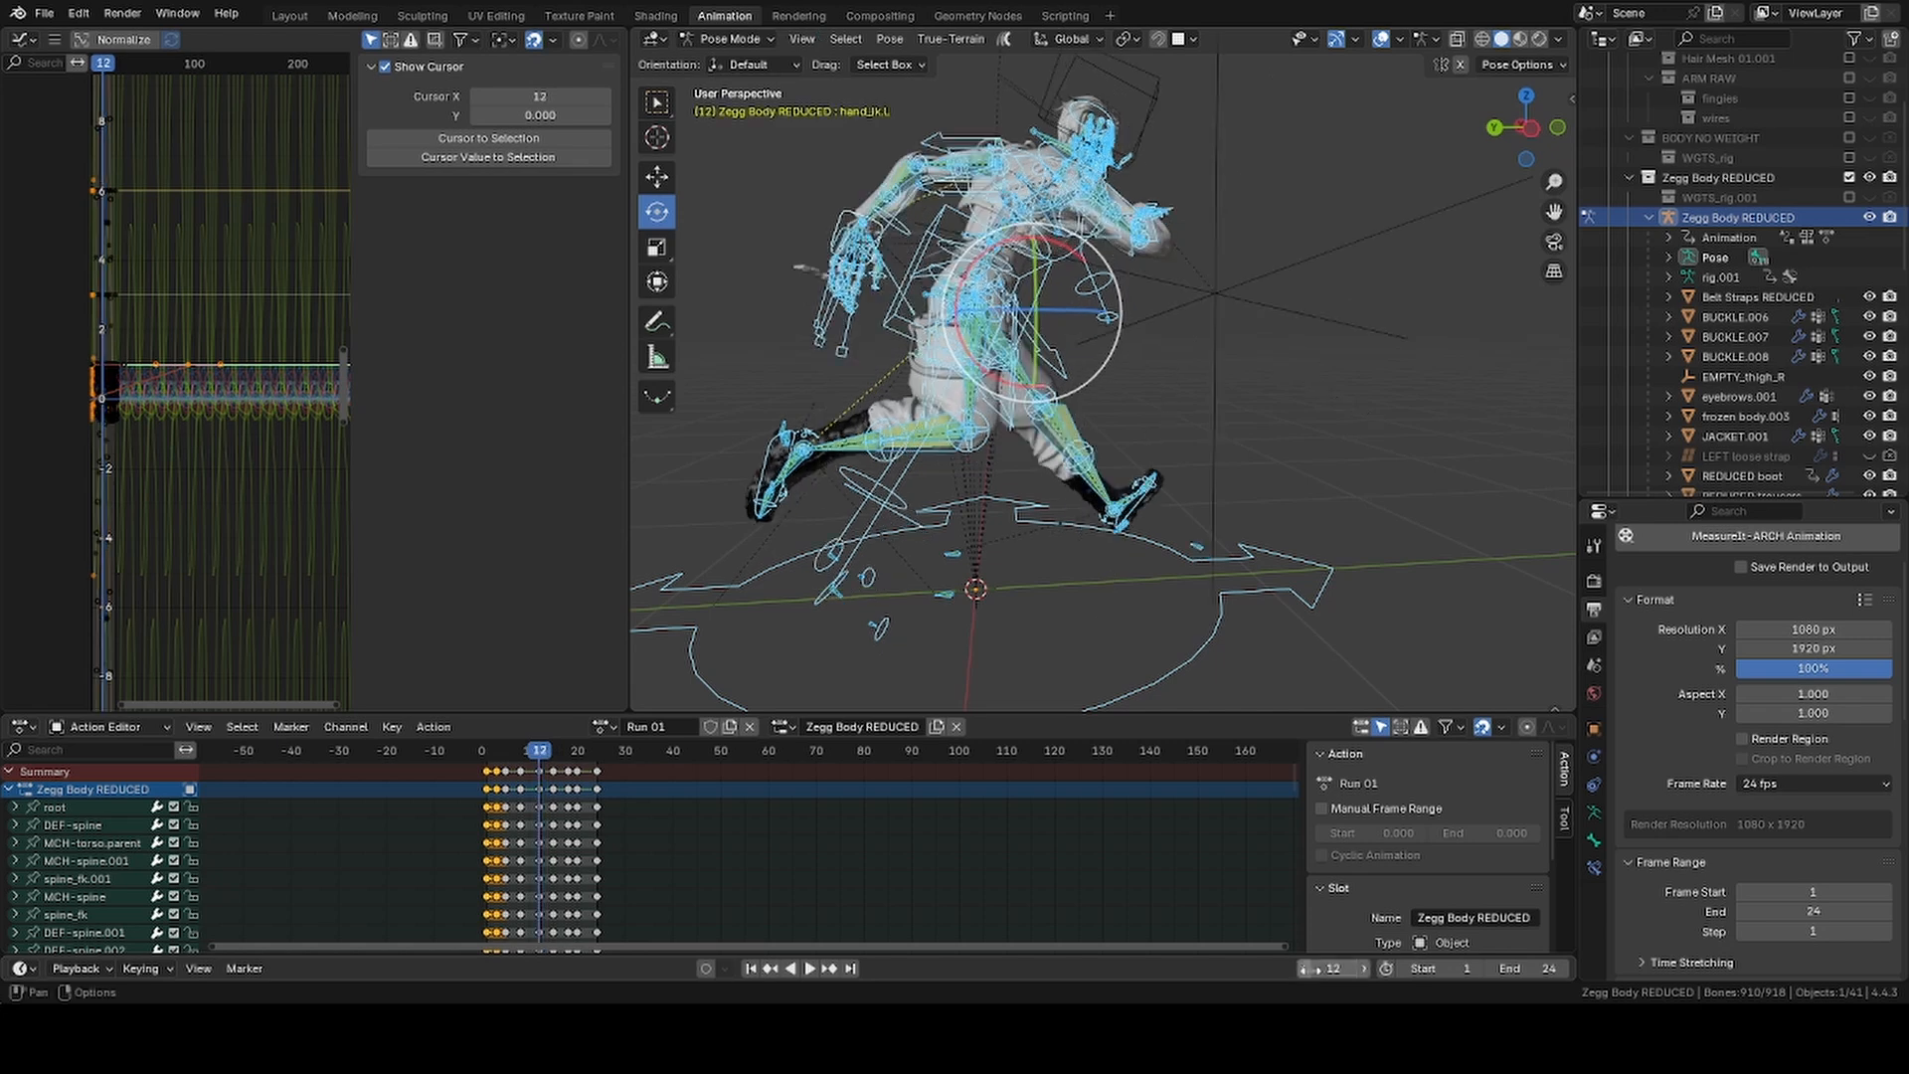
Set the interpolation of the keyframes at frames 12 and 15 to Exponential
click(539, 770)
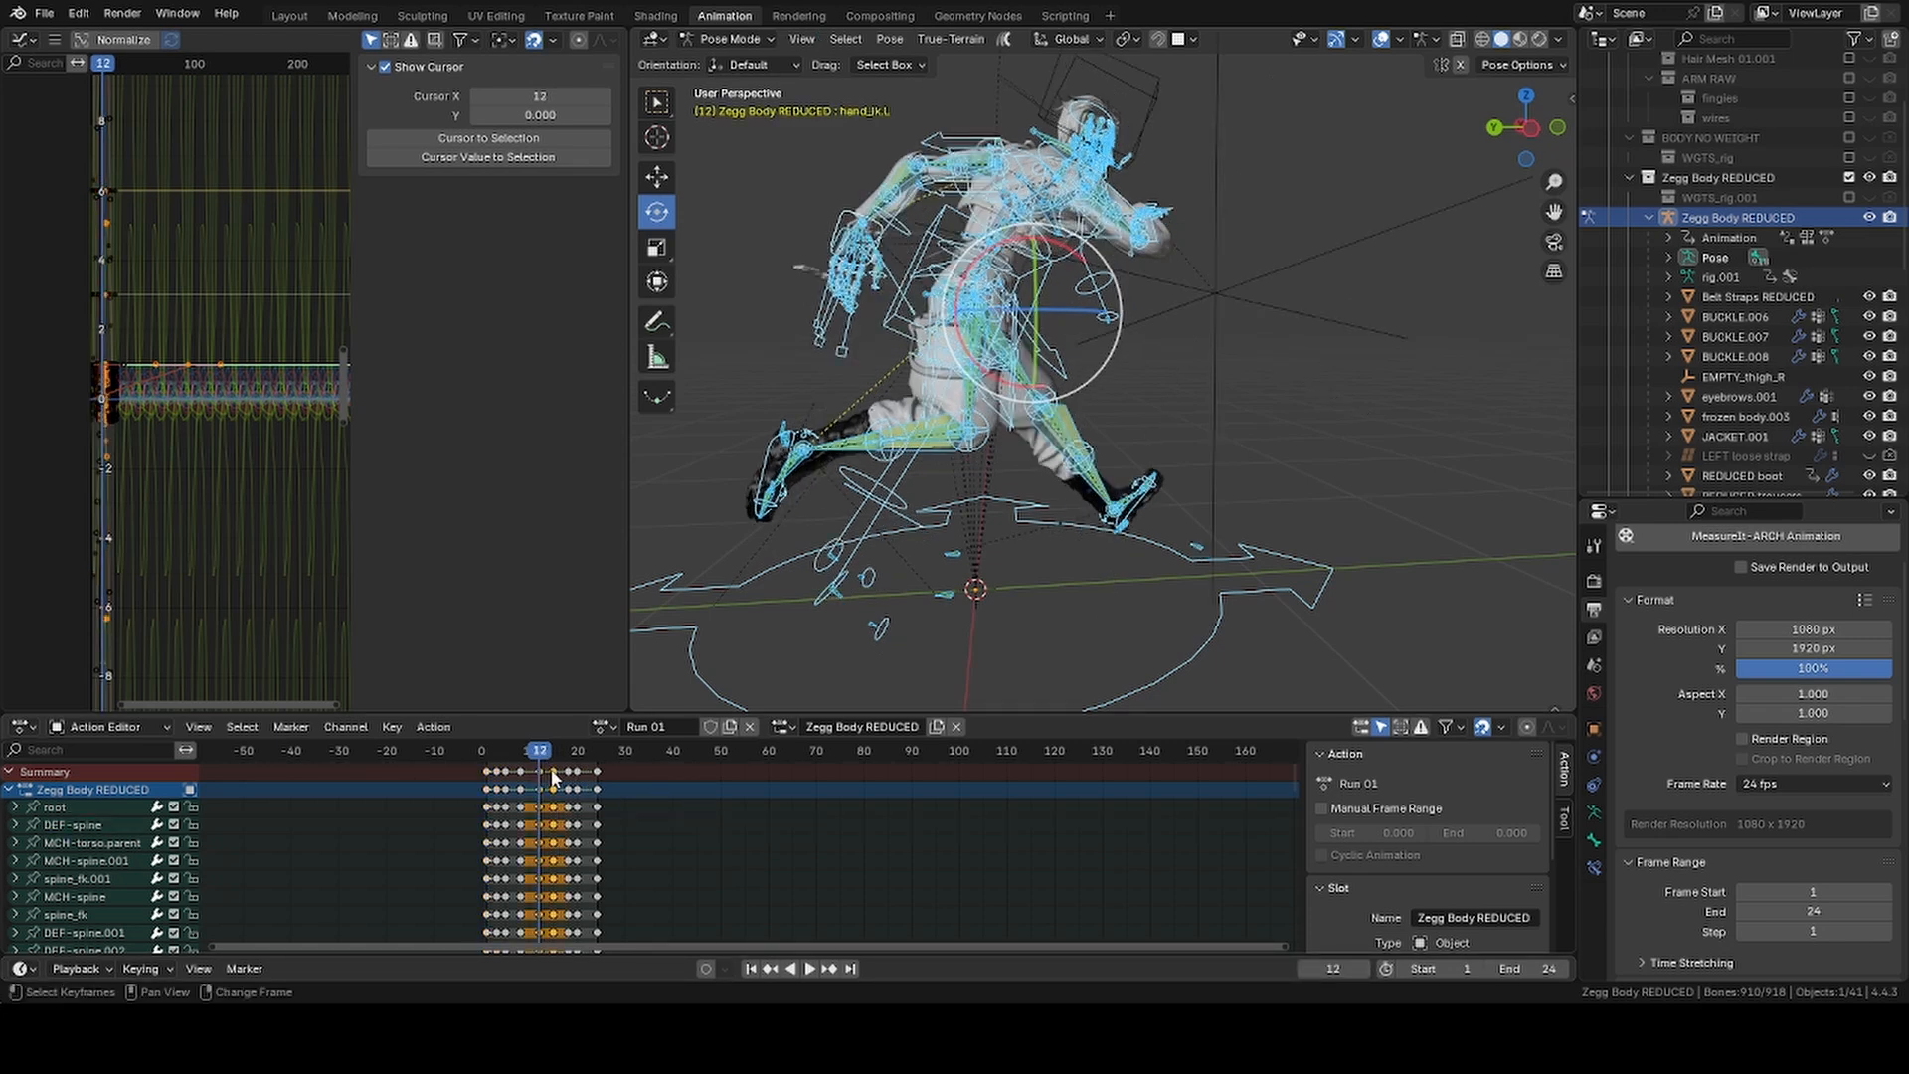
right_click(551, 770)
mouse_move(551, 769)
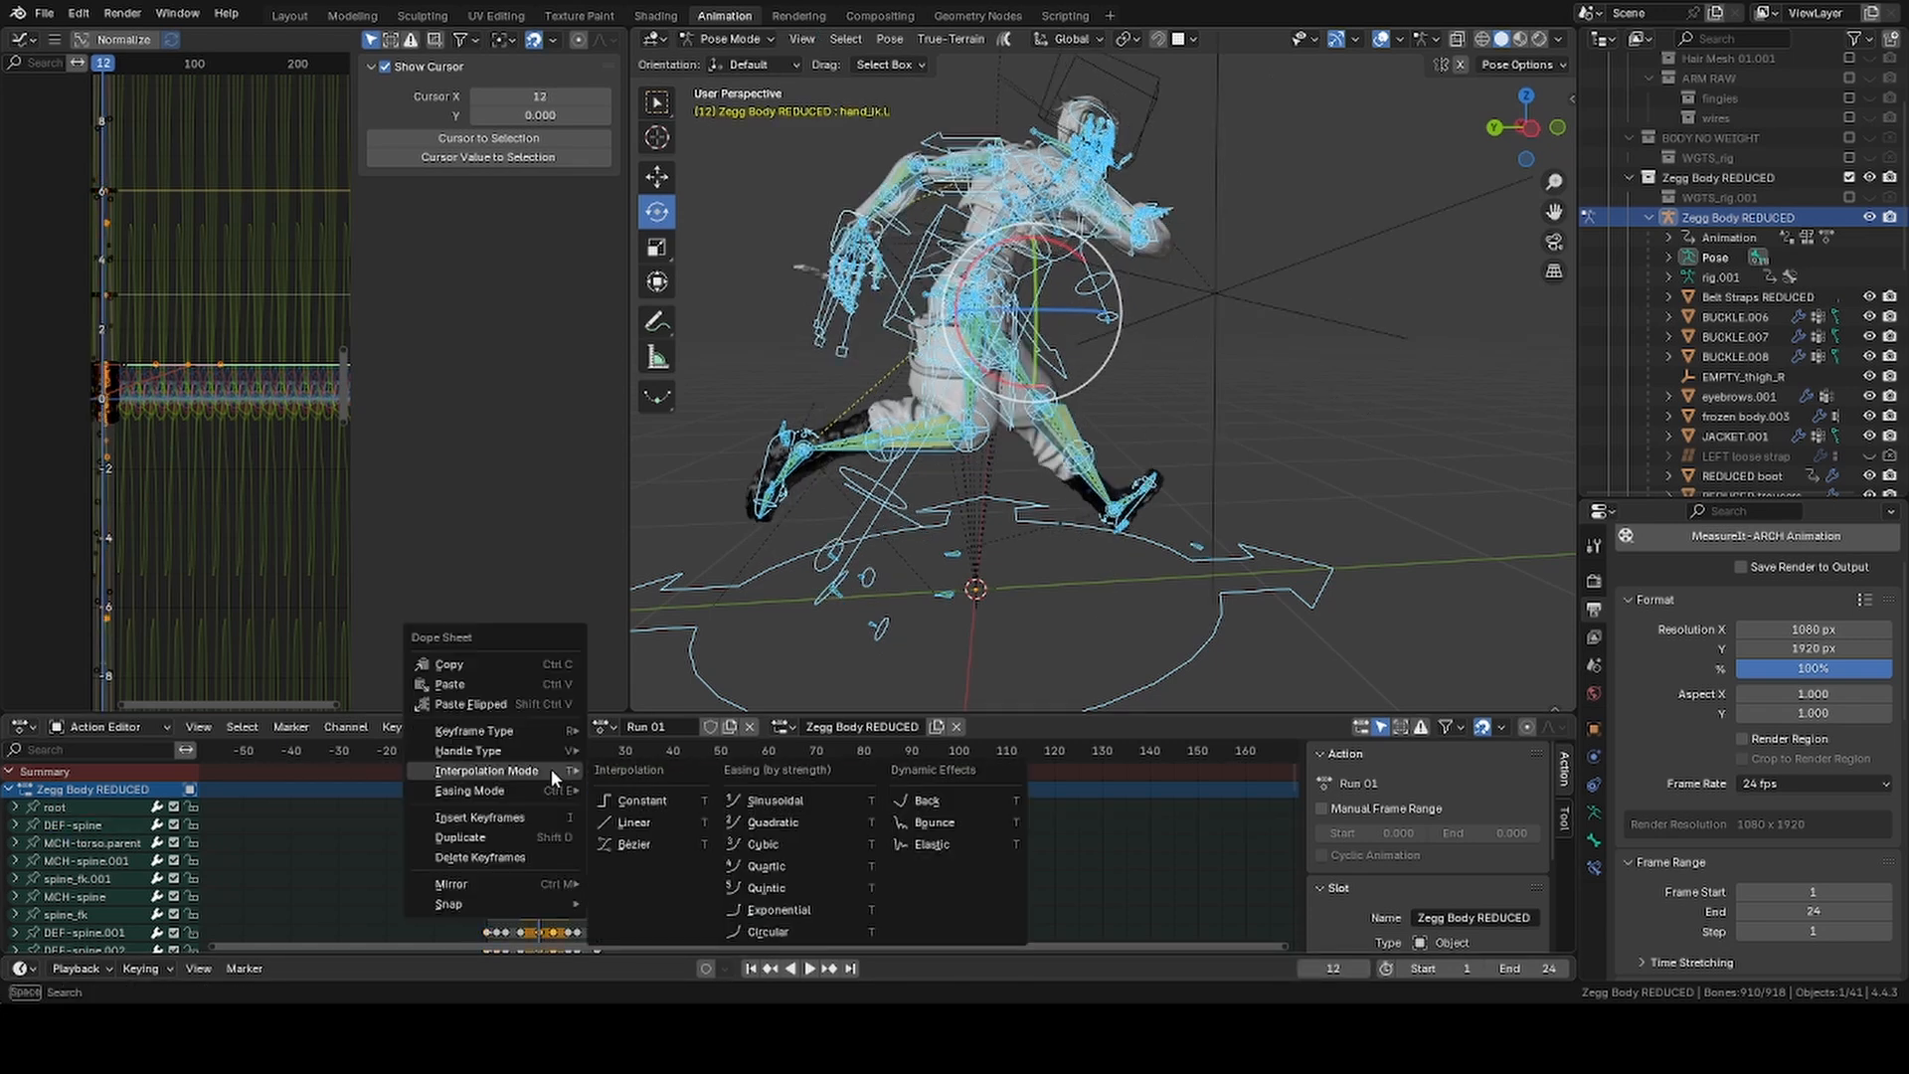
click(786, 911)
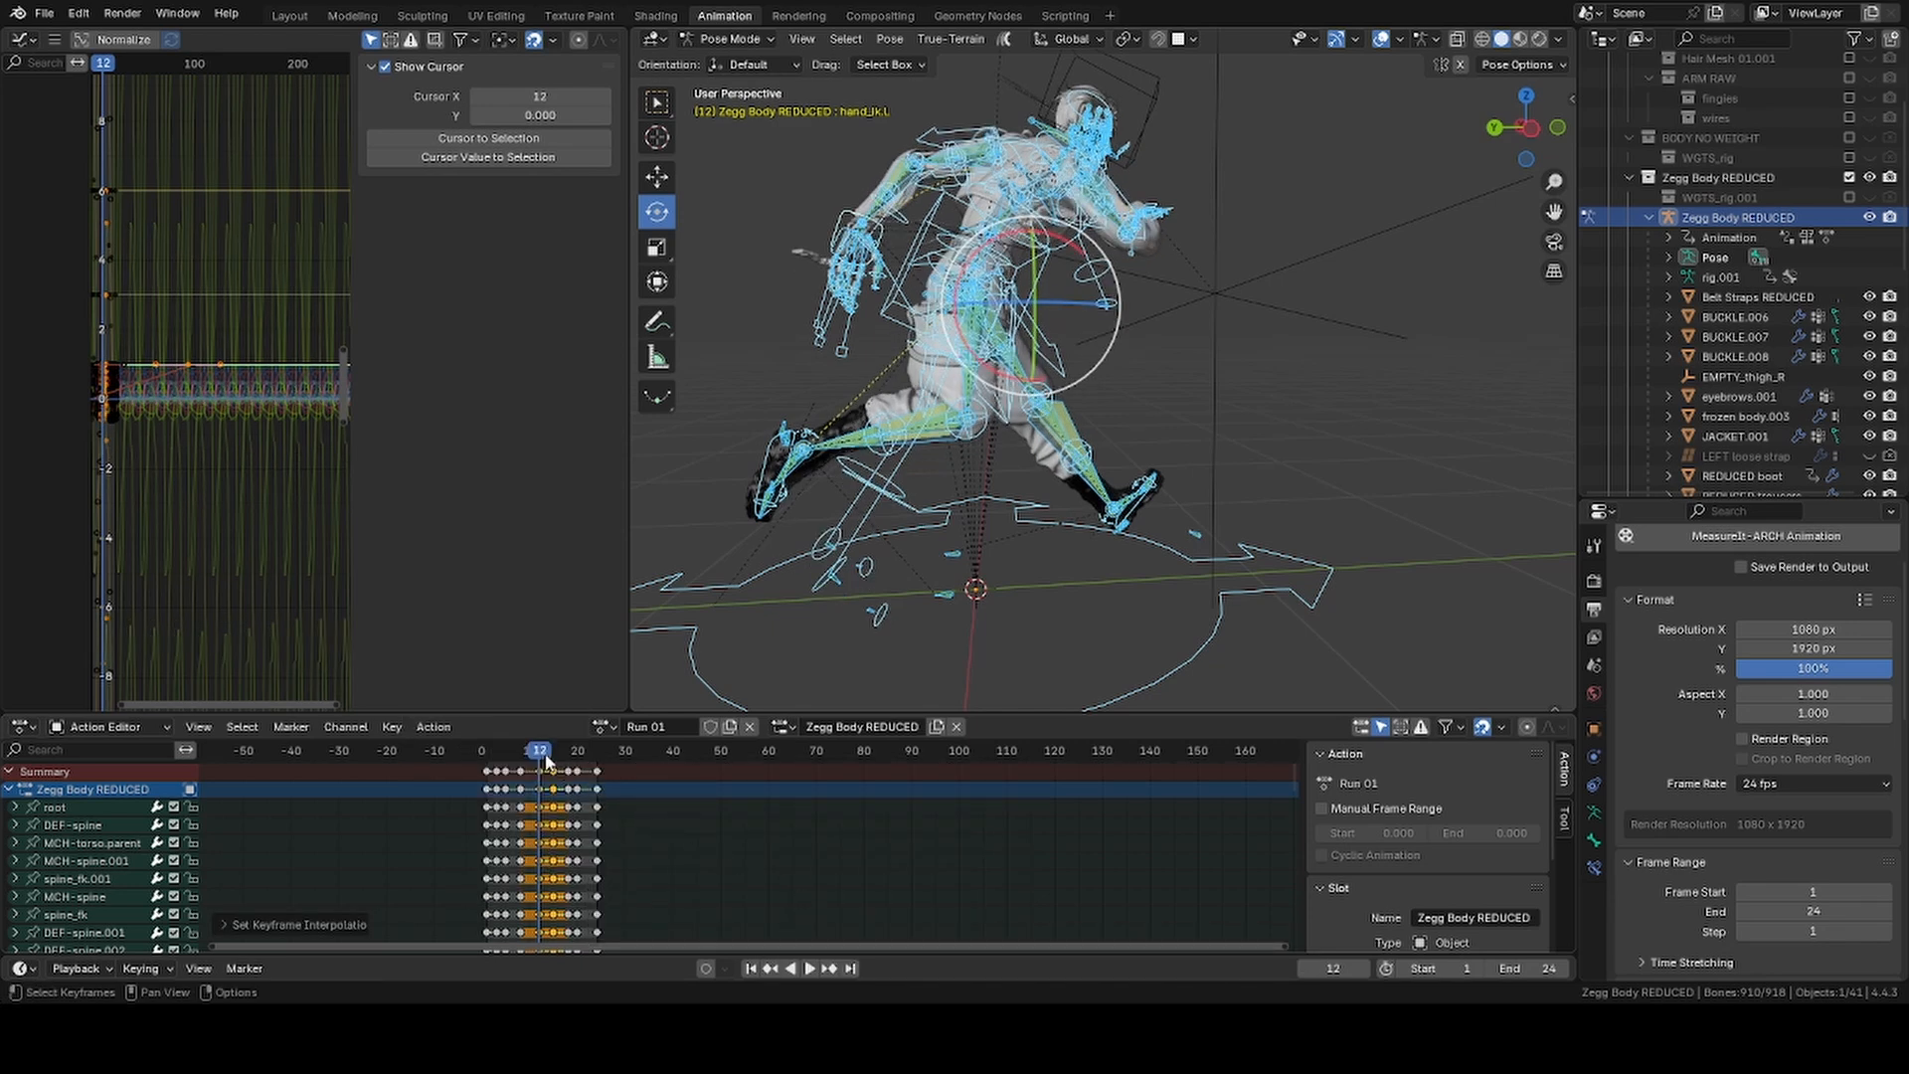
Play the run cycle from frame 1, and hide the rig to examine the motion from another angle
drag(547, 760, 517, 760)
click(750, 969)
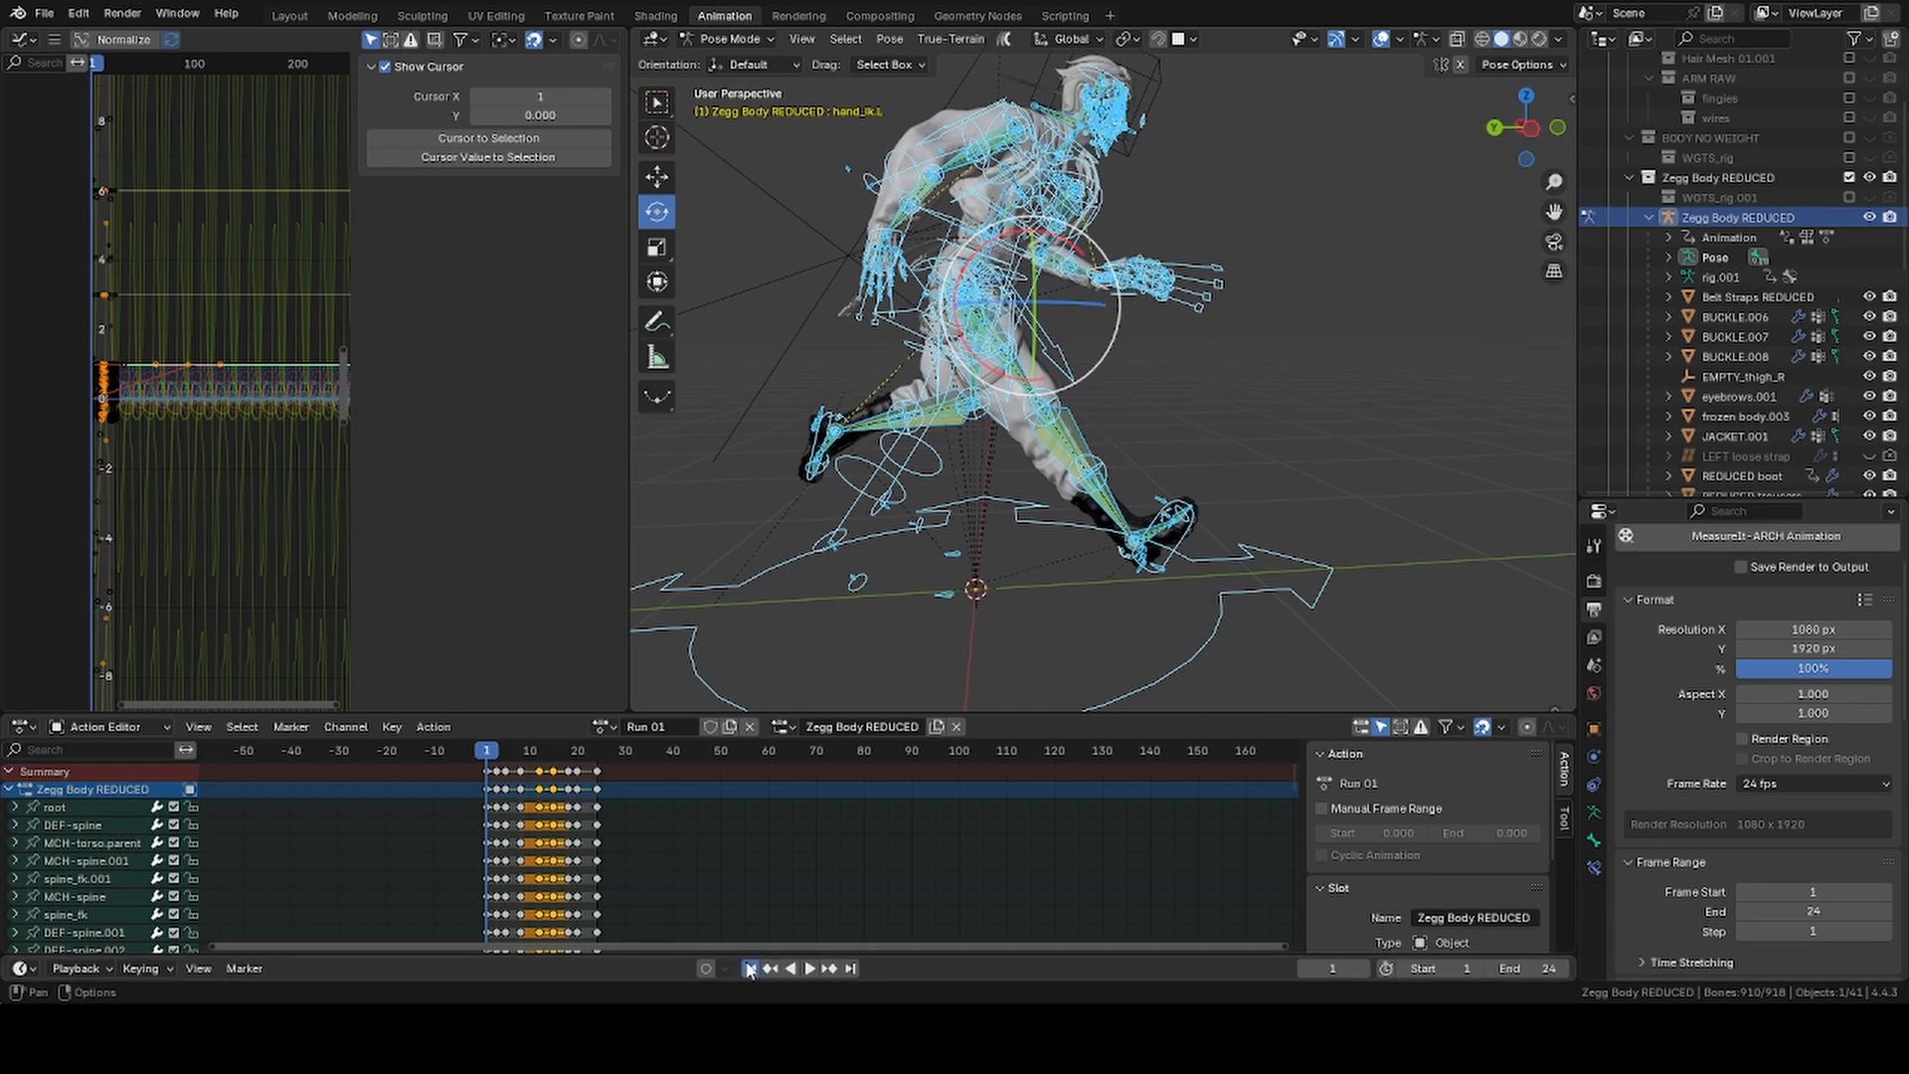
key(space)
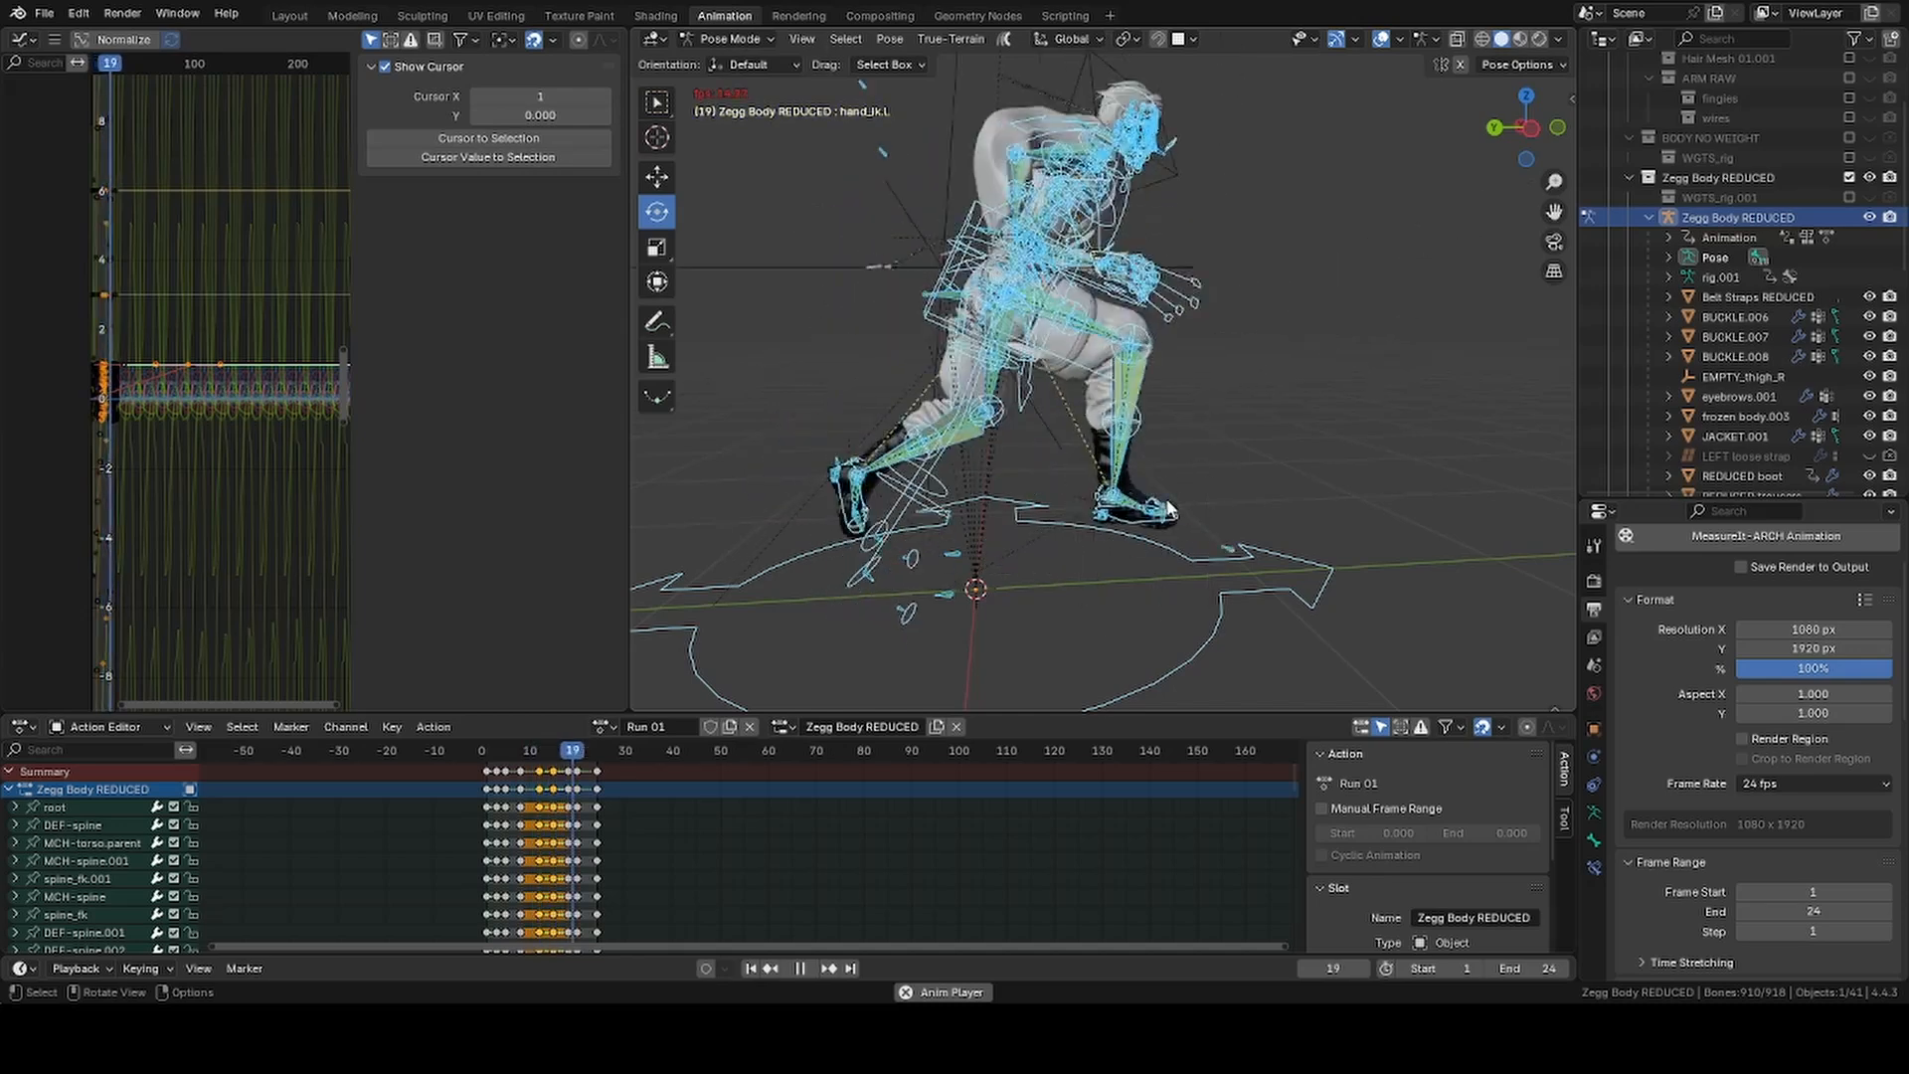
key(h)
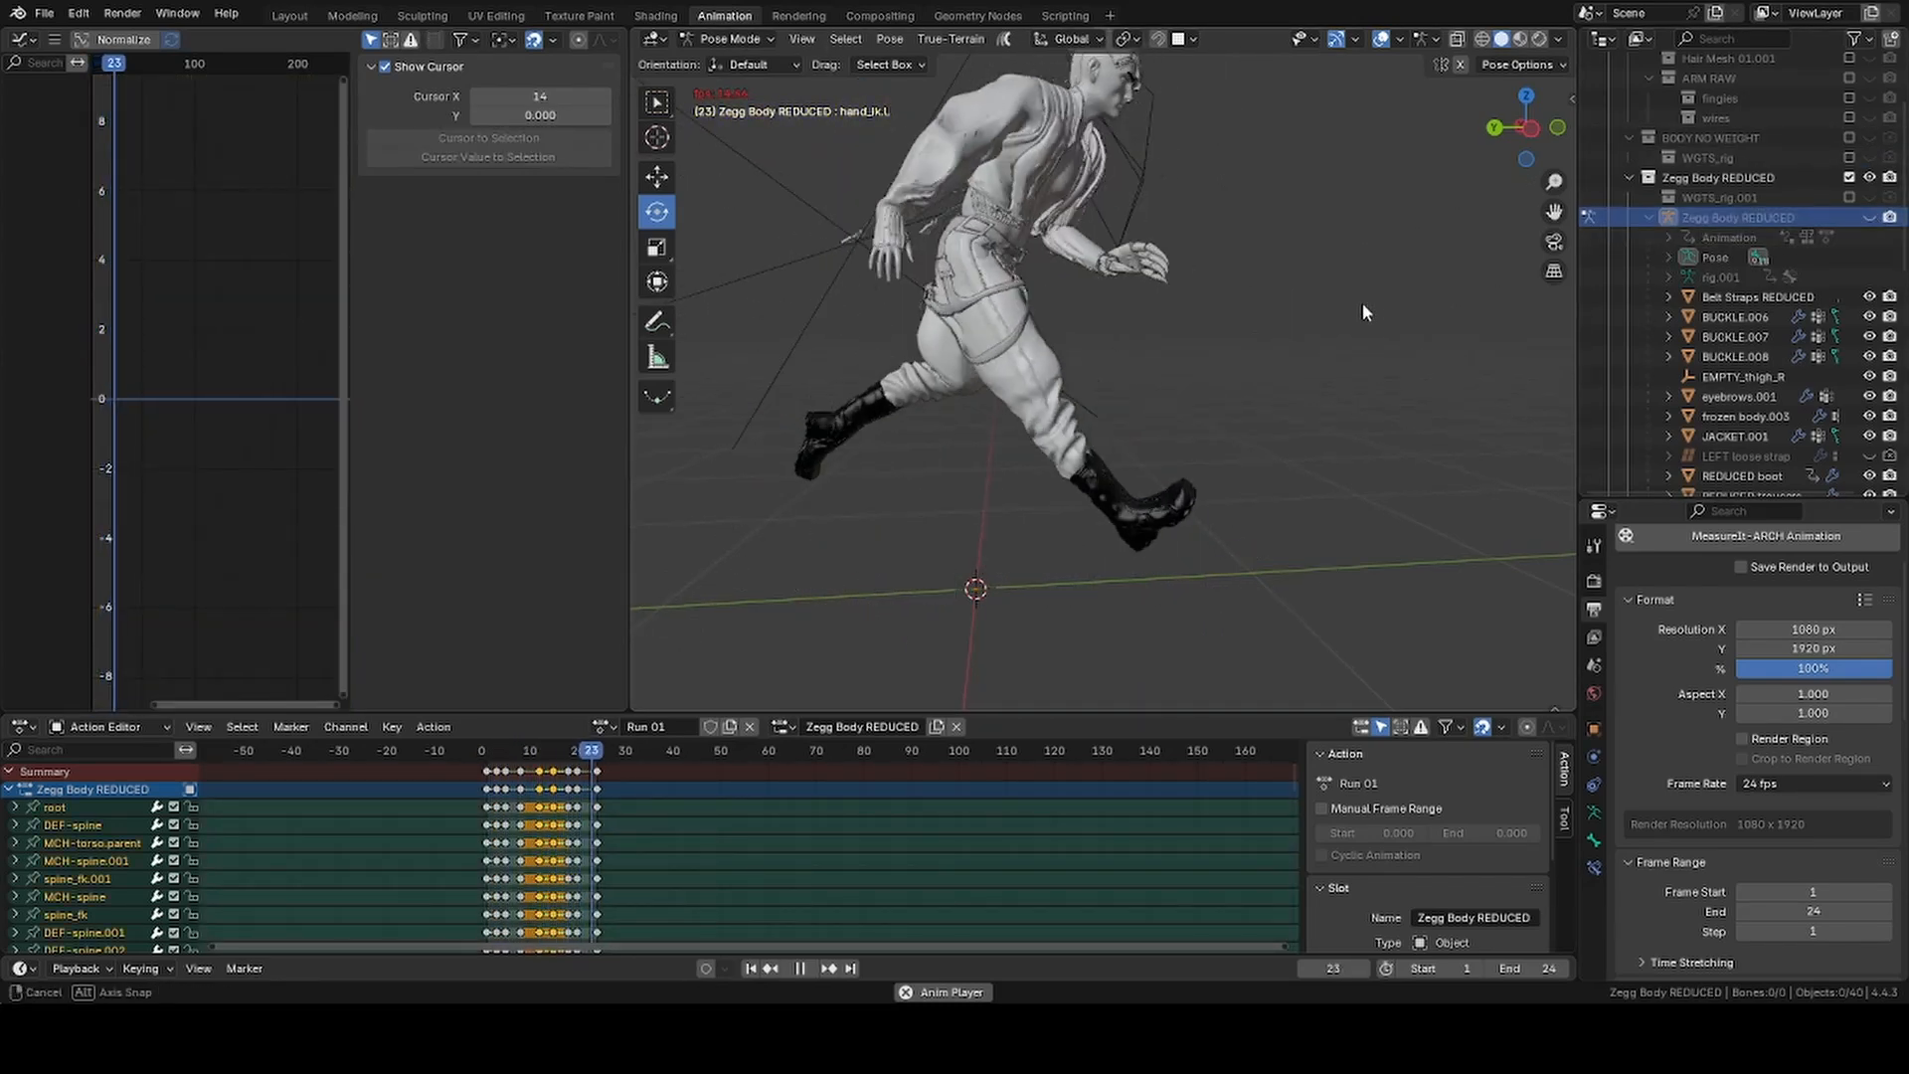
middle_drag(1362, 302, 1187, 340)
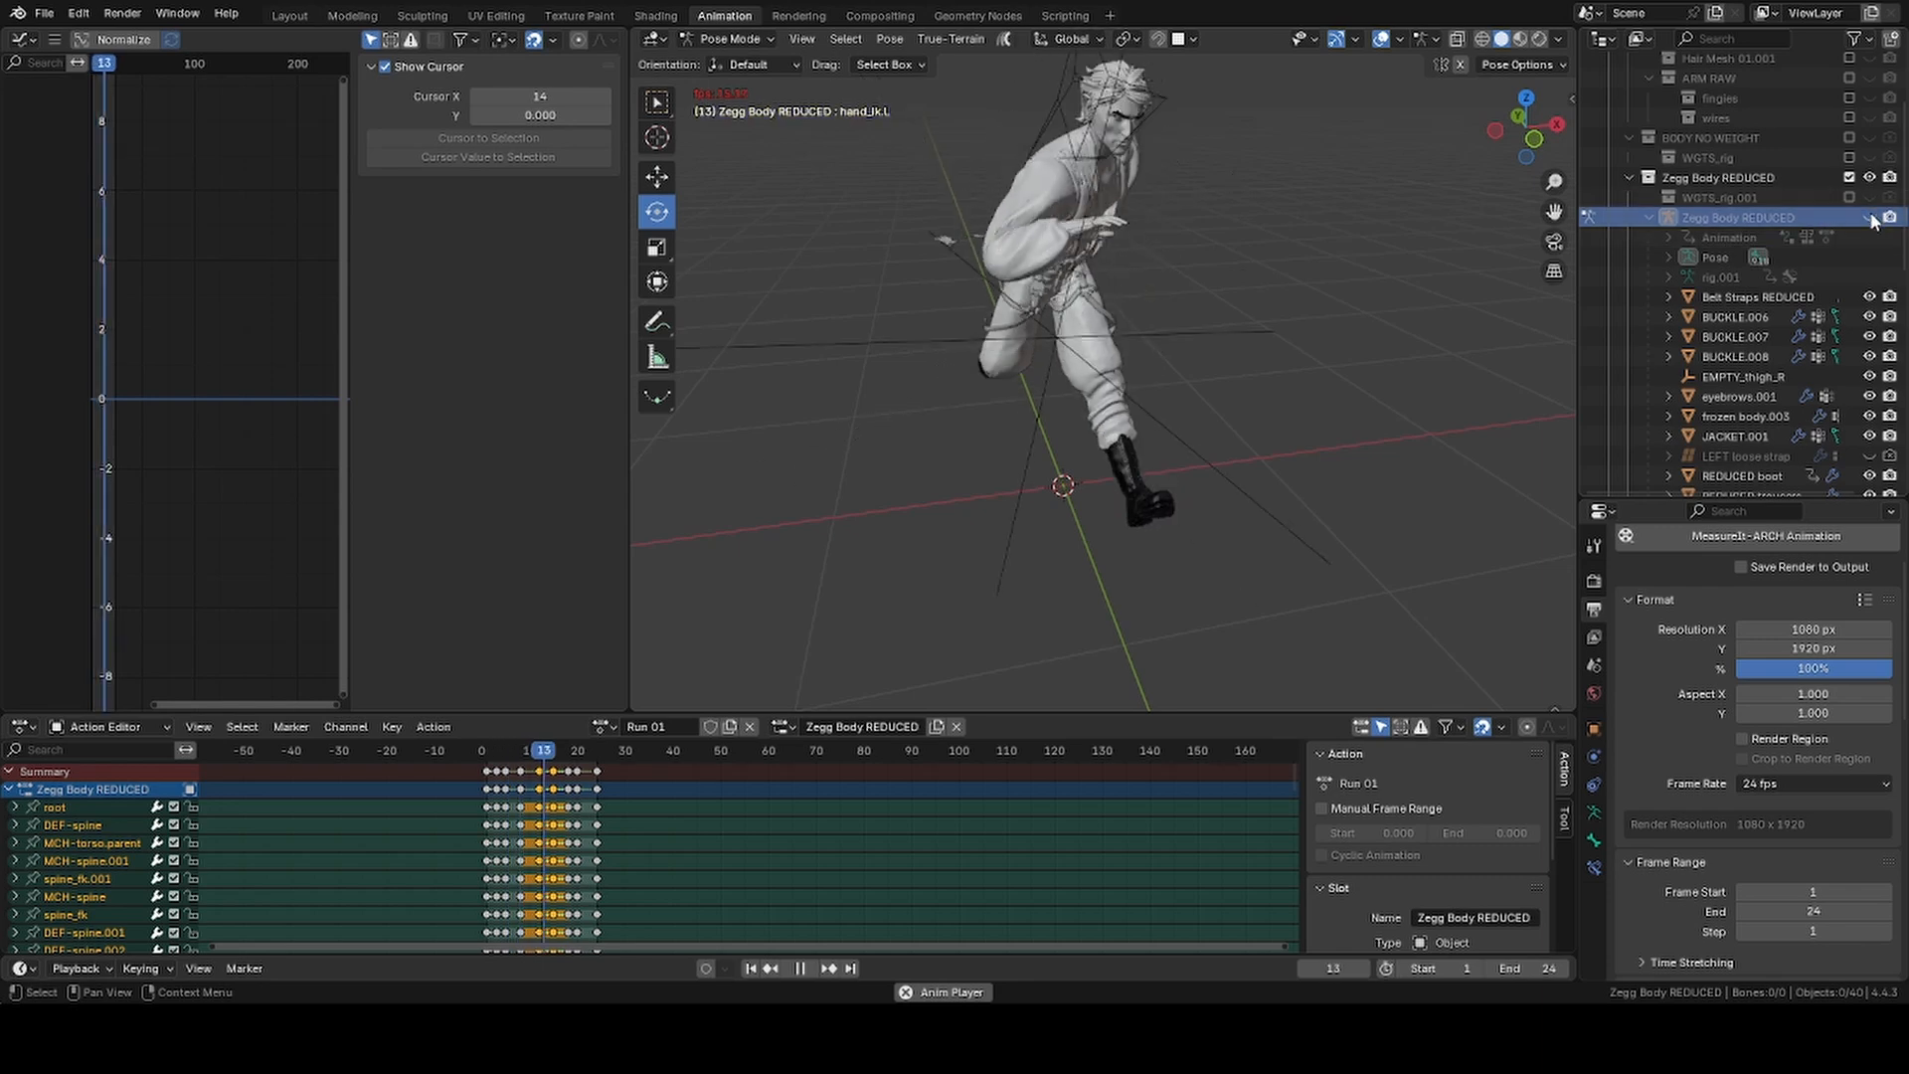
Show the hidden rig again and save the file
key(alt+h)
mouse_move(1446, 308)
middle_down()
mouse_move(914, 396)
mouse_move(991, 377)
middle_up()
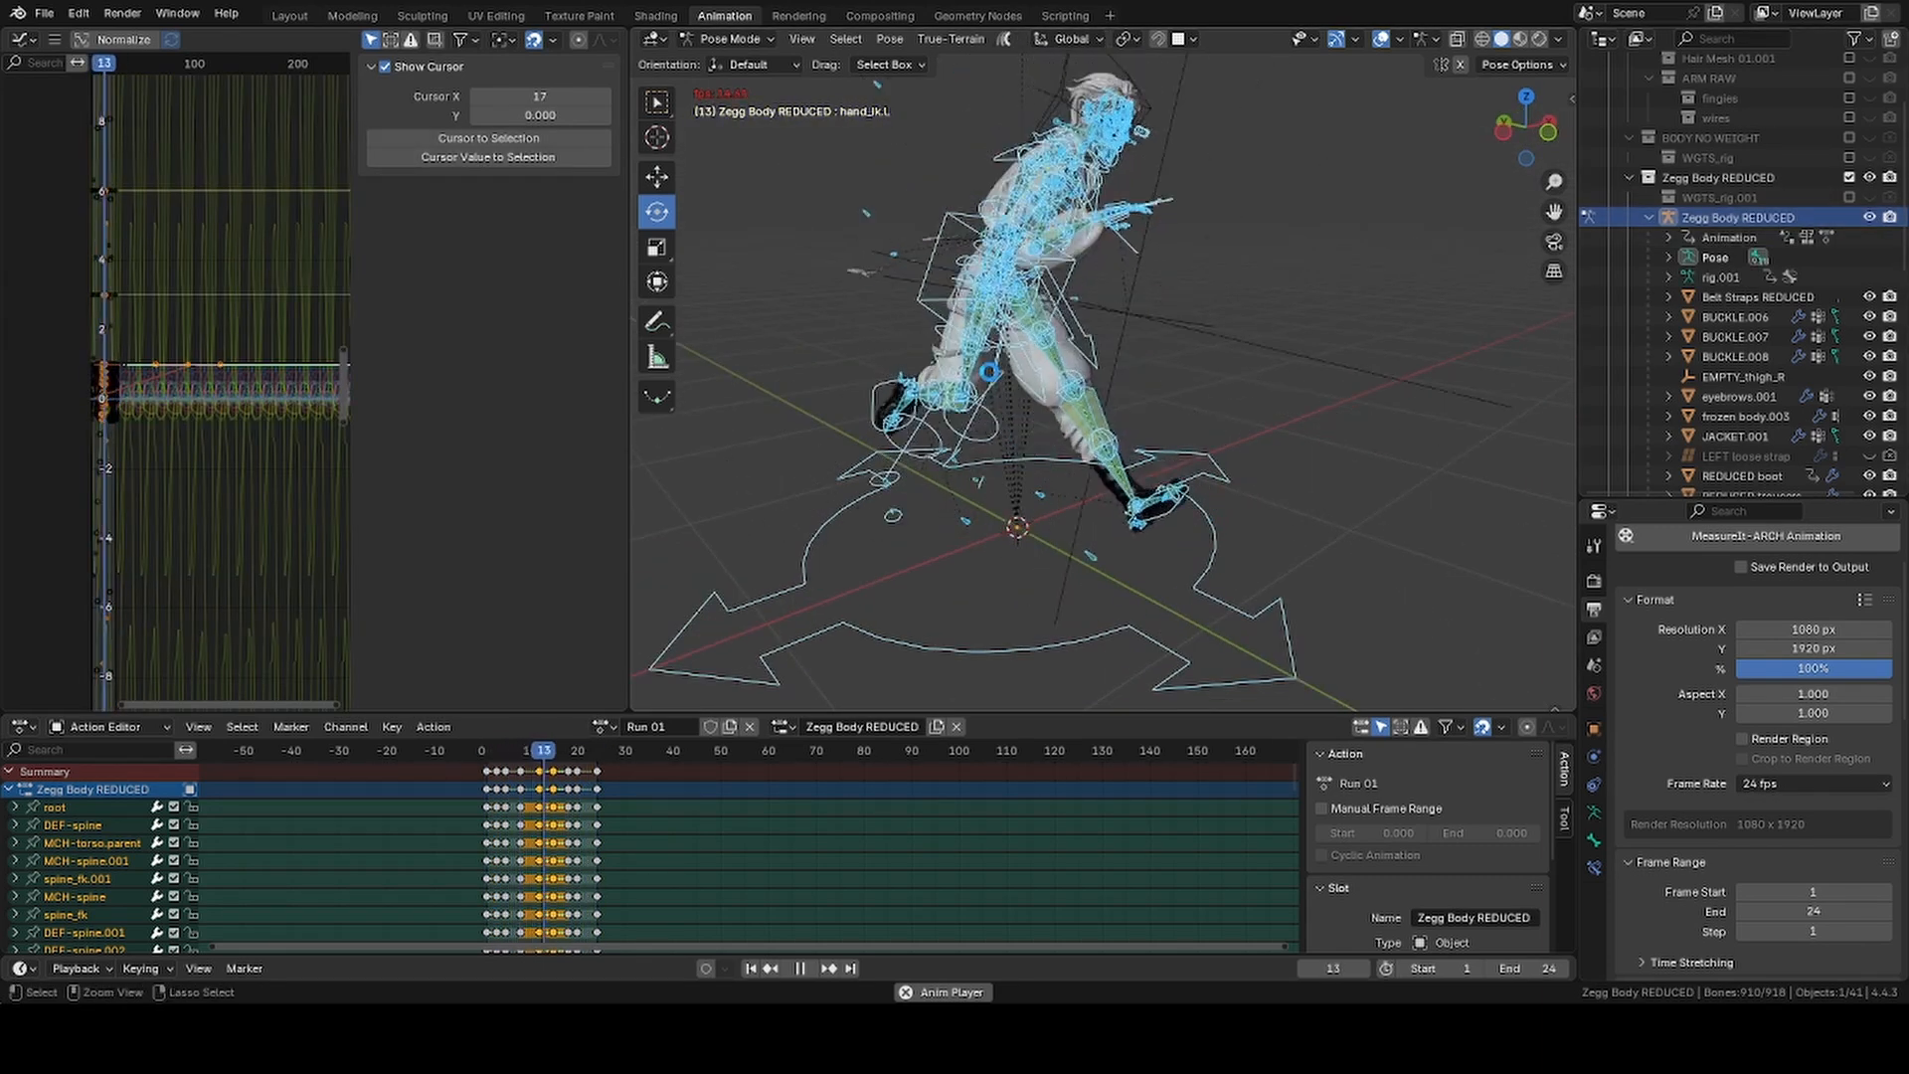
key(ctrl+s)
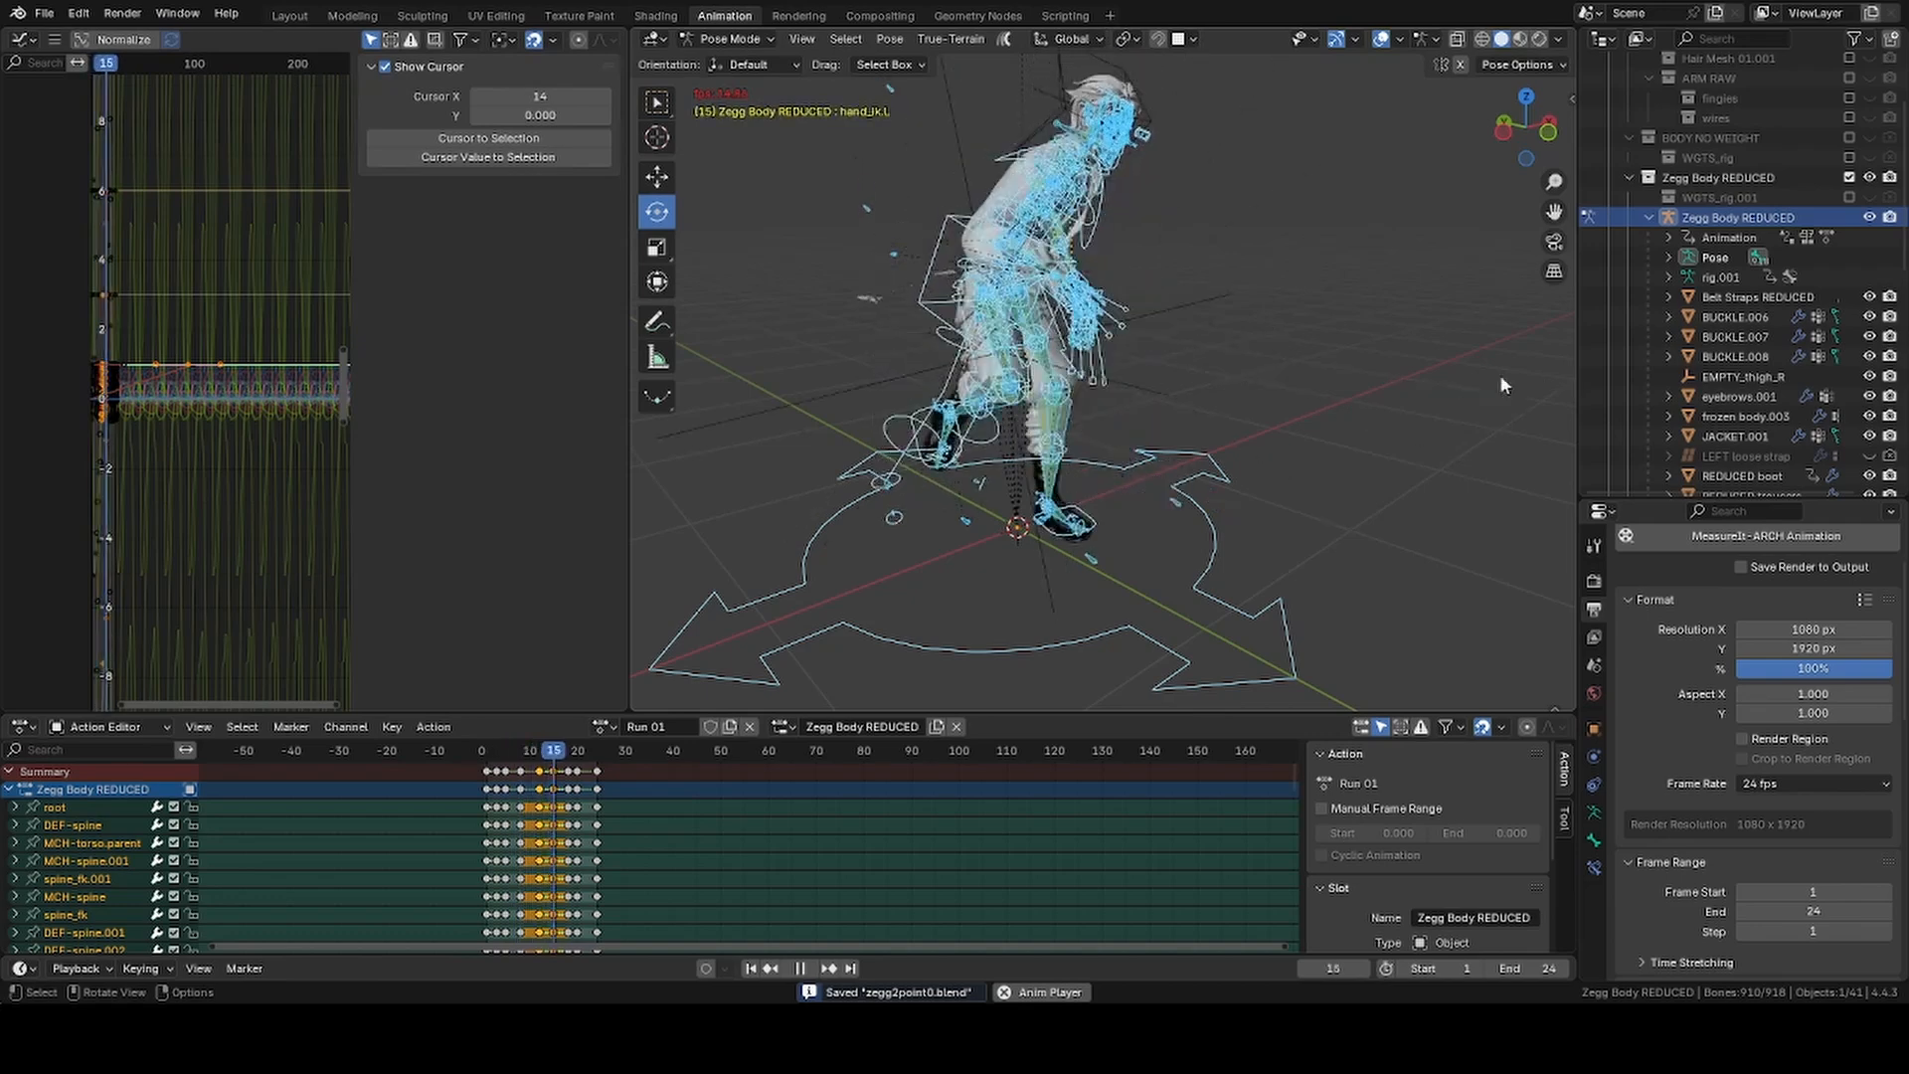
Stop playback and set the interpolation of the keyframes at frame 8 to Sinusoidal
key(Escape)
right_click(523, 767)
mouse_move(517, 767)
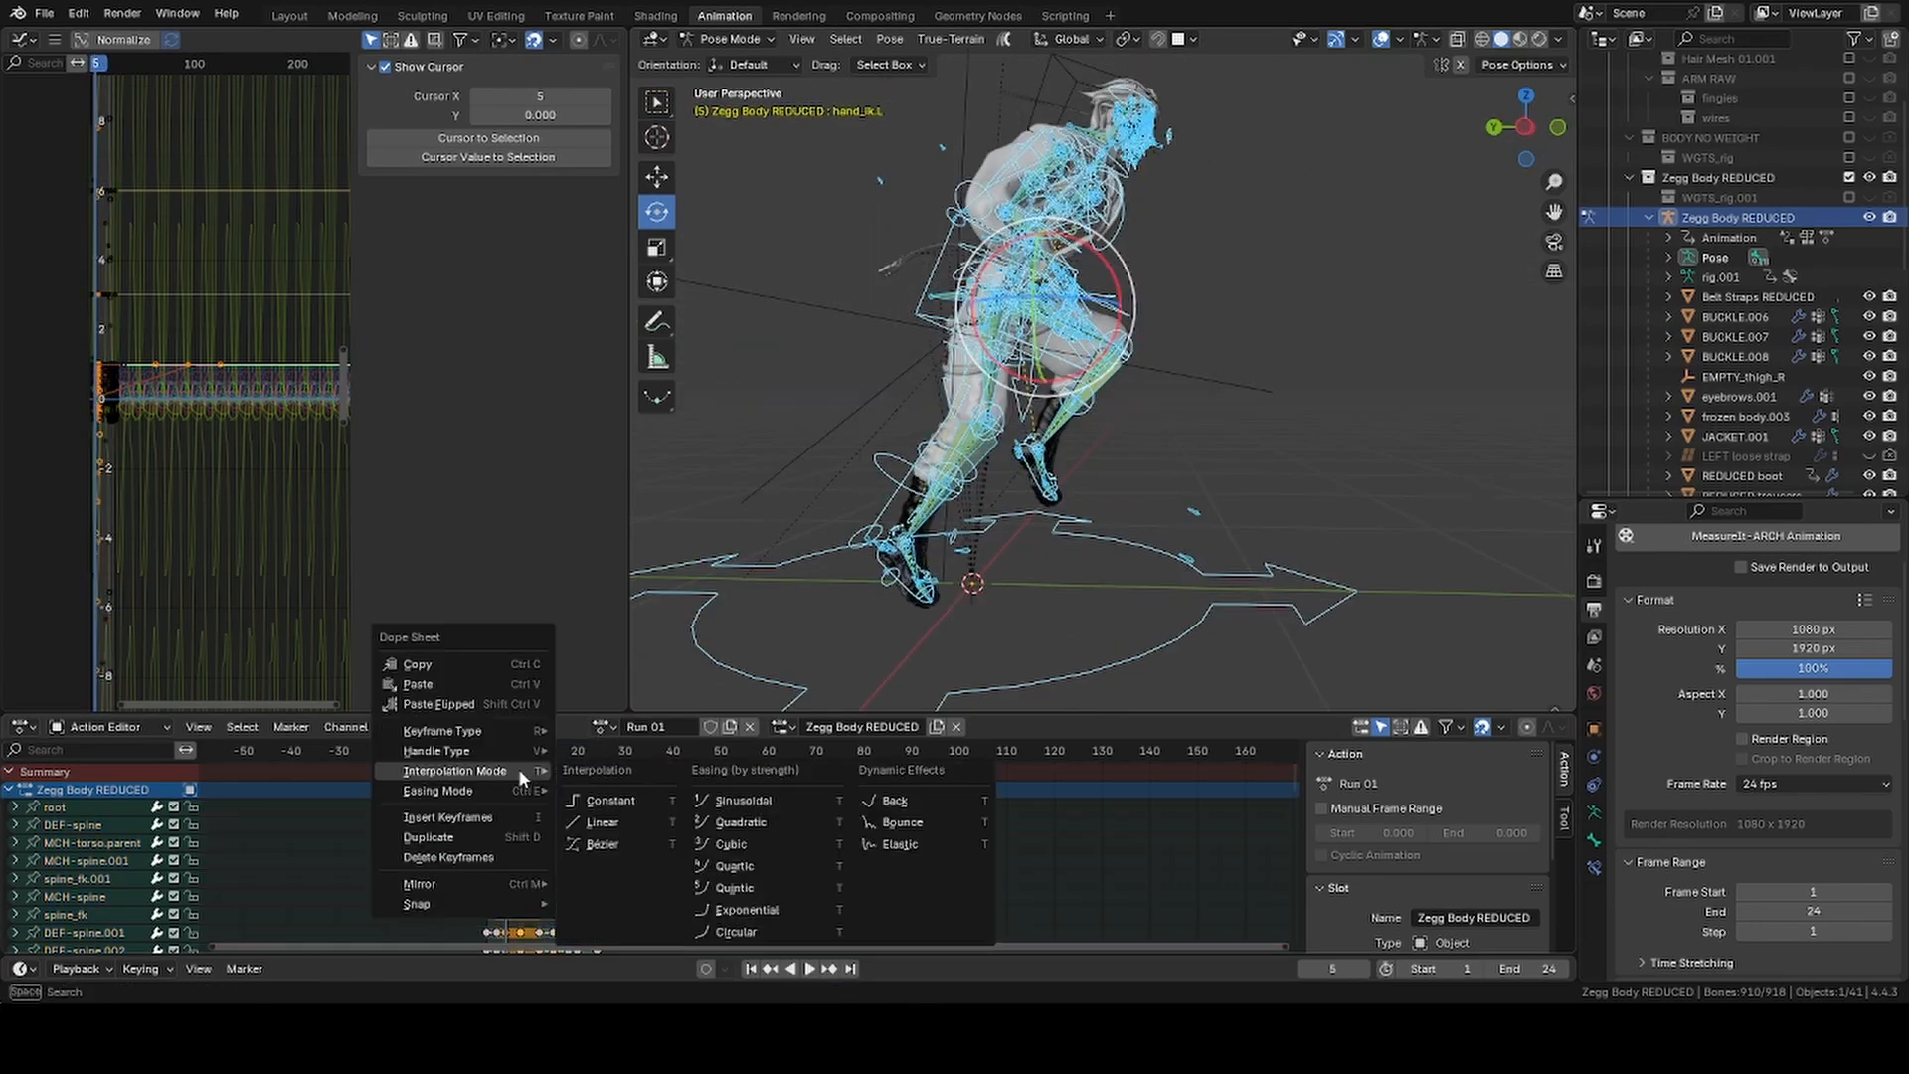
click(753, 807)
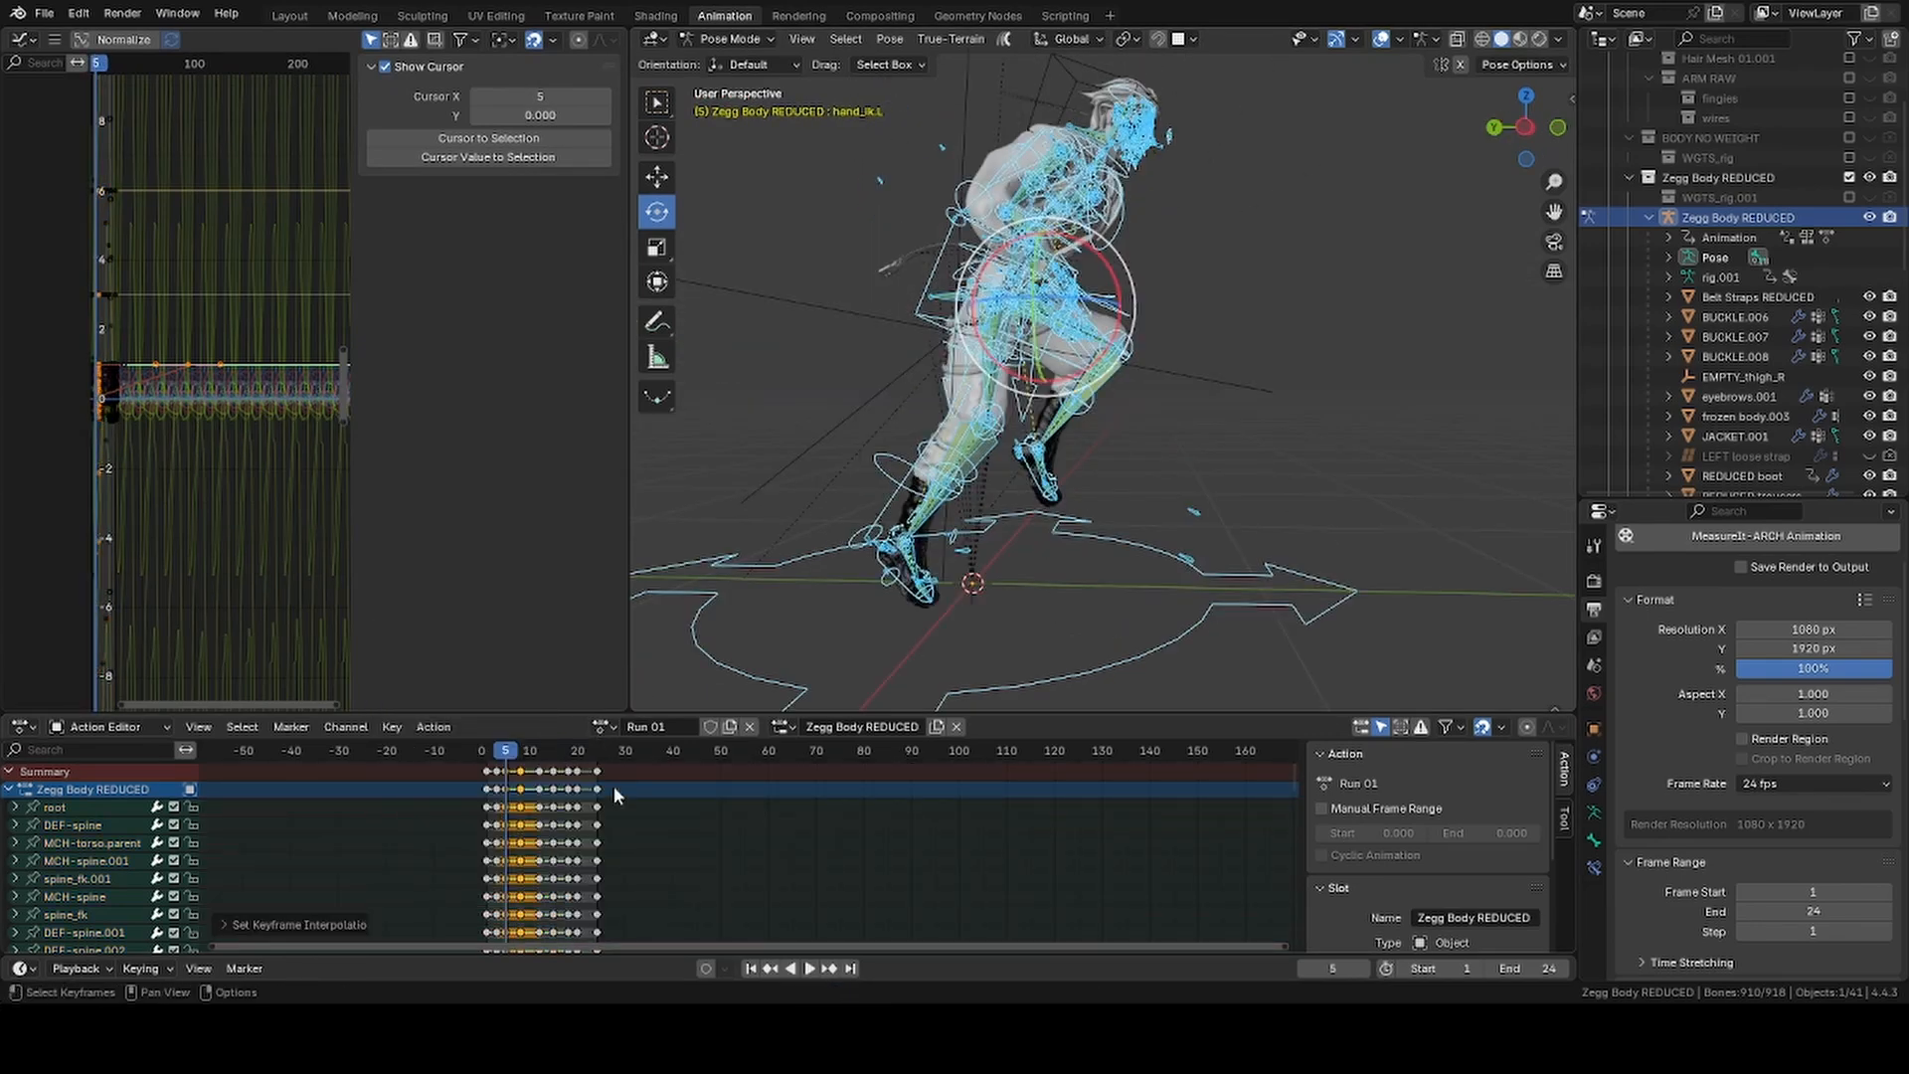
Set the interpolation of the keyframes at frames 15 and 18 to Sinusoidal
key(space)
key(space)
click(569, 772)
right_click(570, 769)
mouse_move(570, 766)
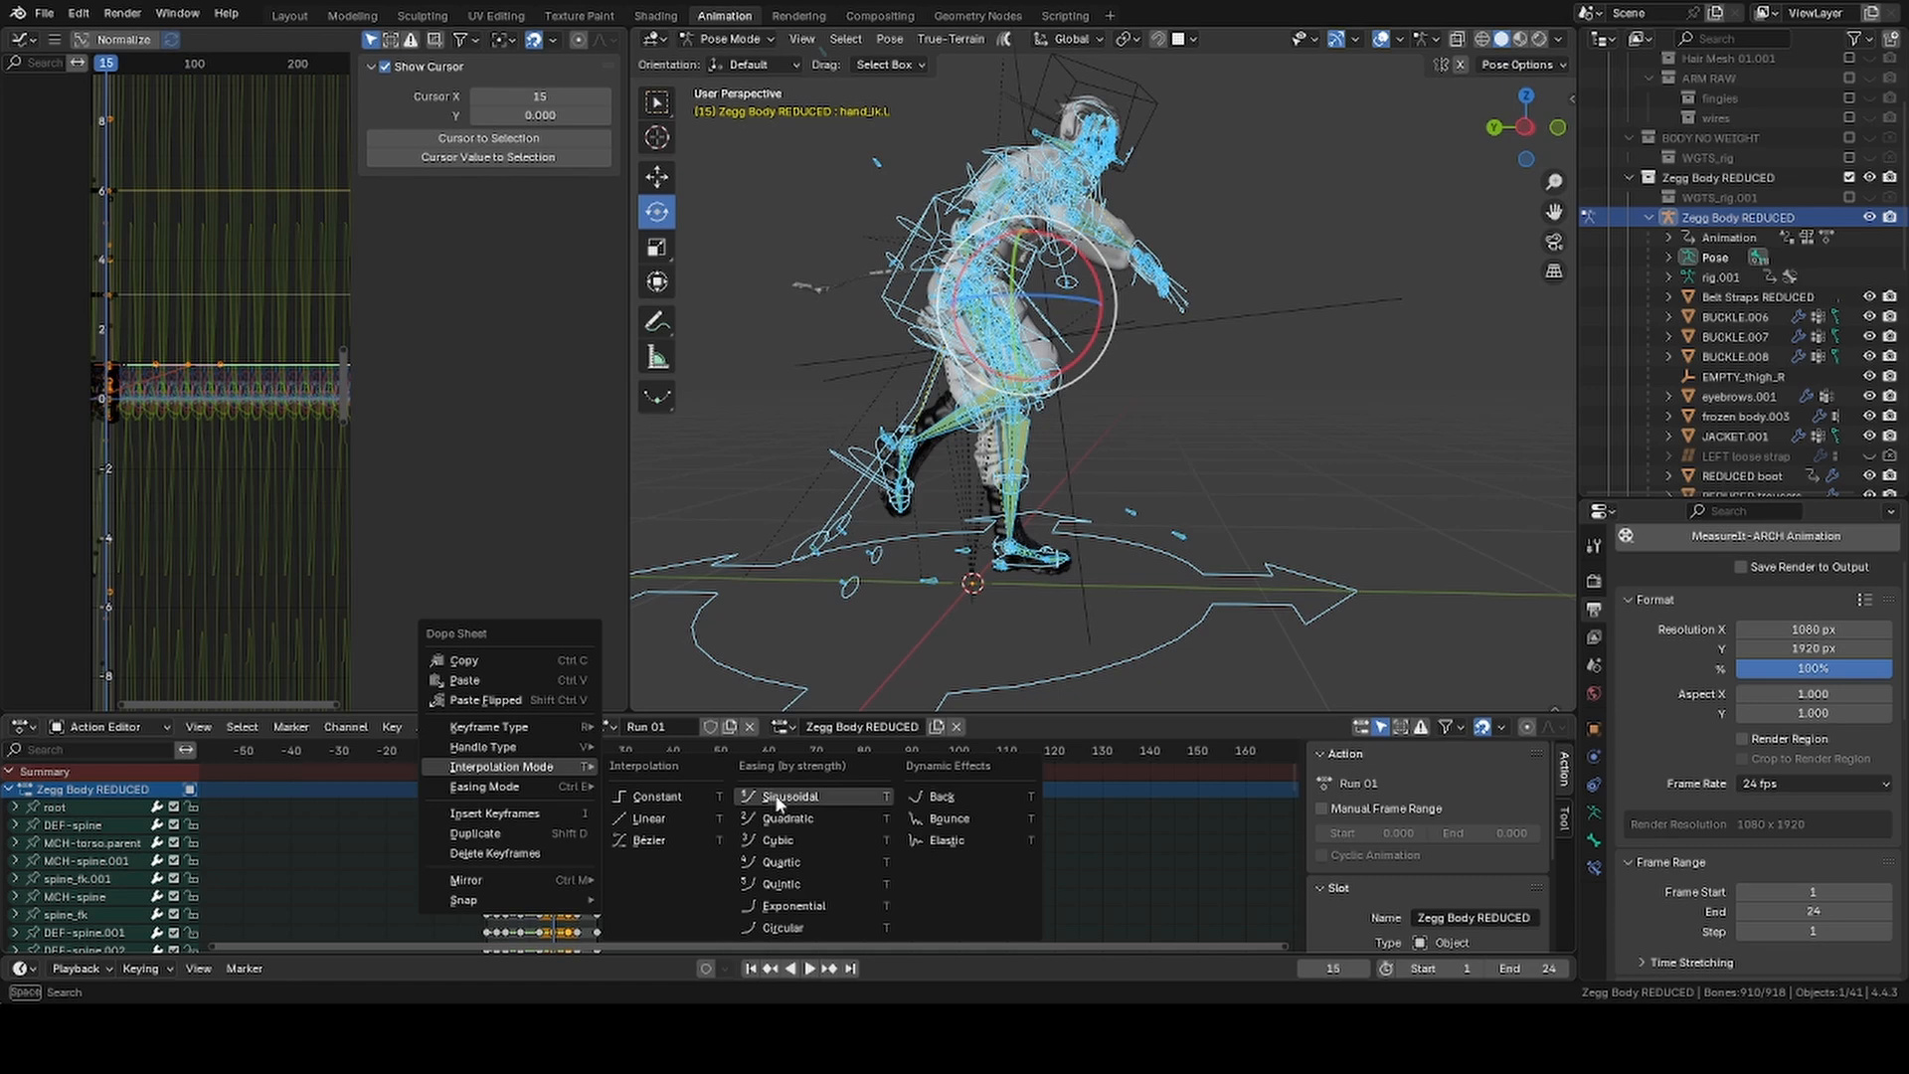
click(779, 801)
Hide the rig and examine the playing run cycle from both sides
click(1869, 218)
key(space)
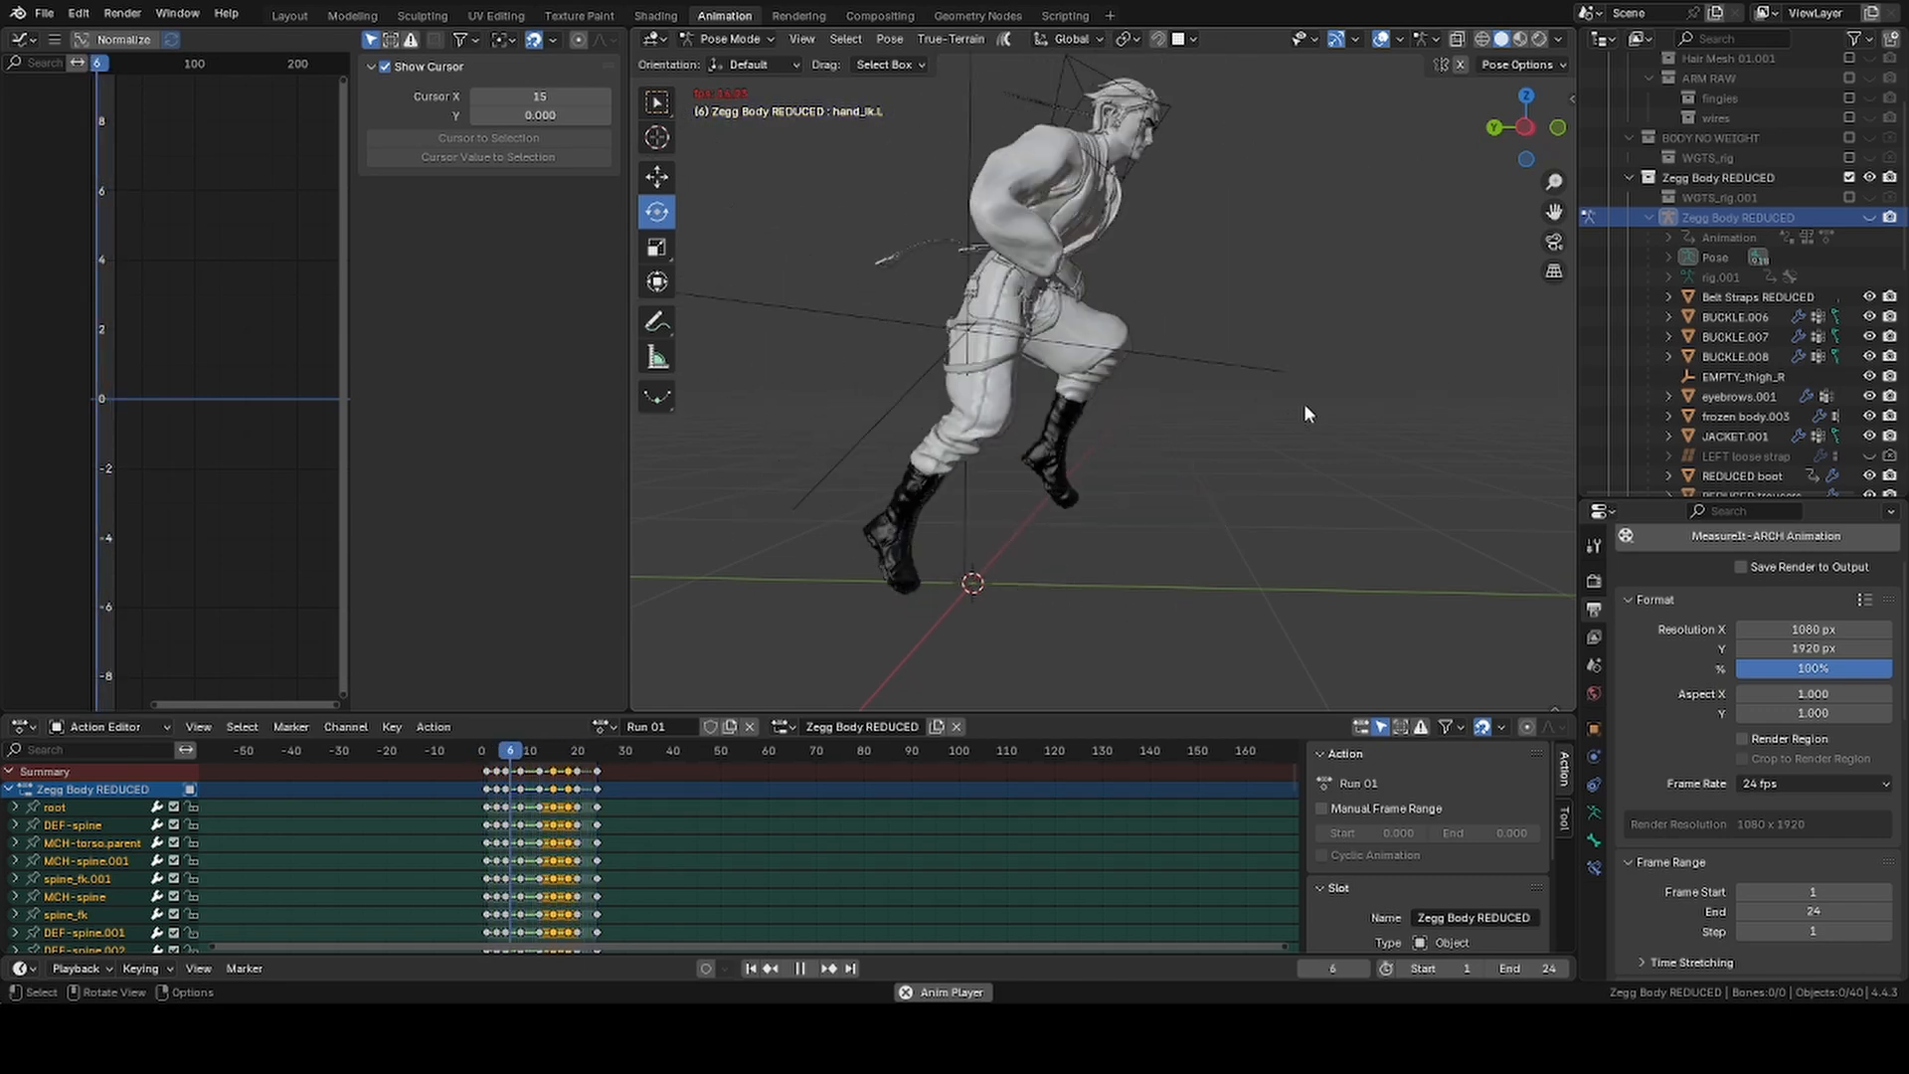
middle_drag(1304, 403, 993, 429)
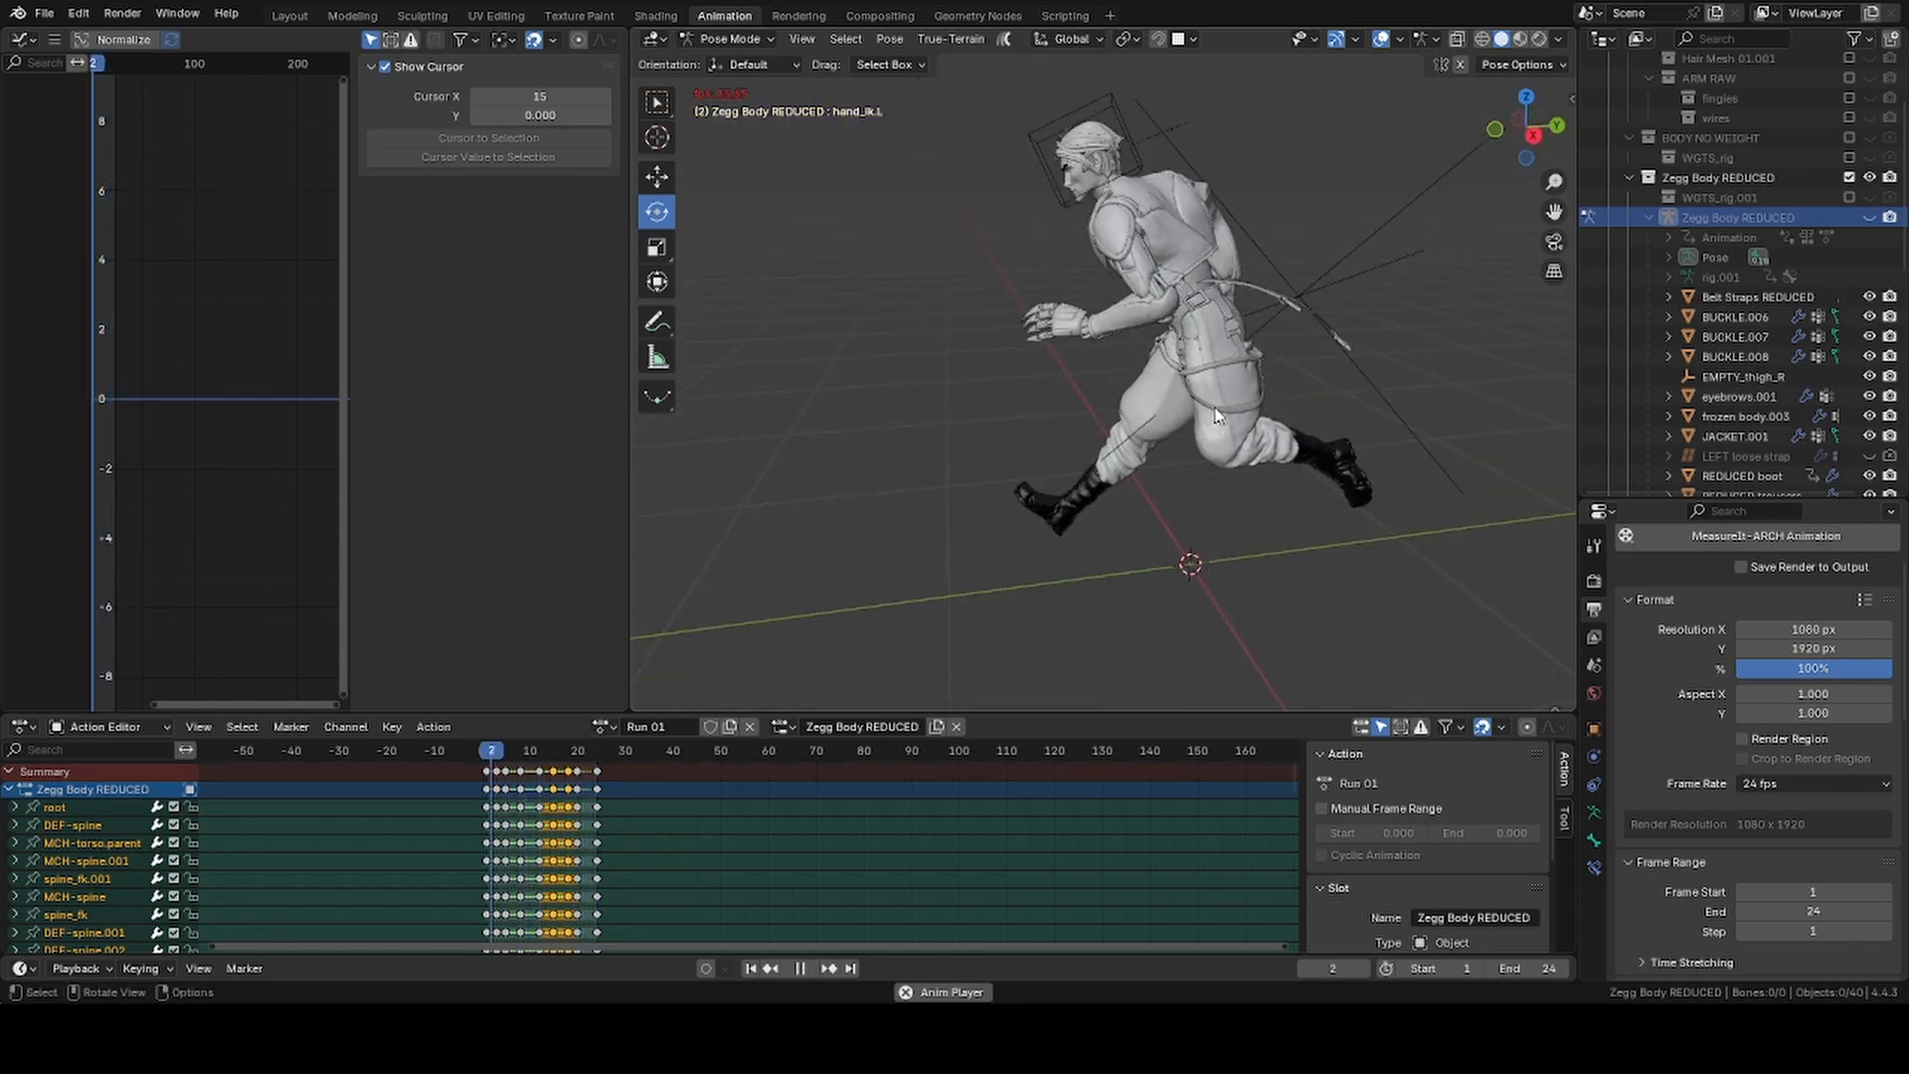
Set the playback end frame to 23 and move the run cycle's final keyframes to frame 23
key(space)
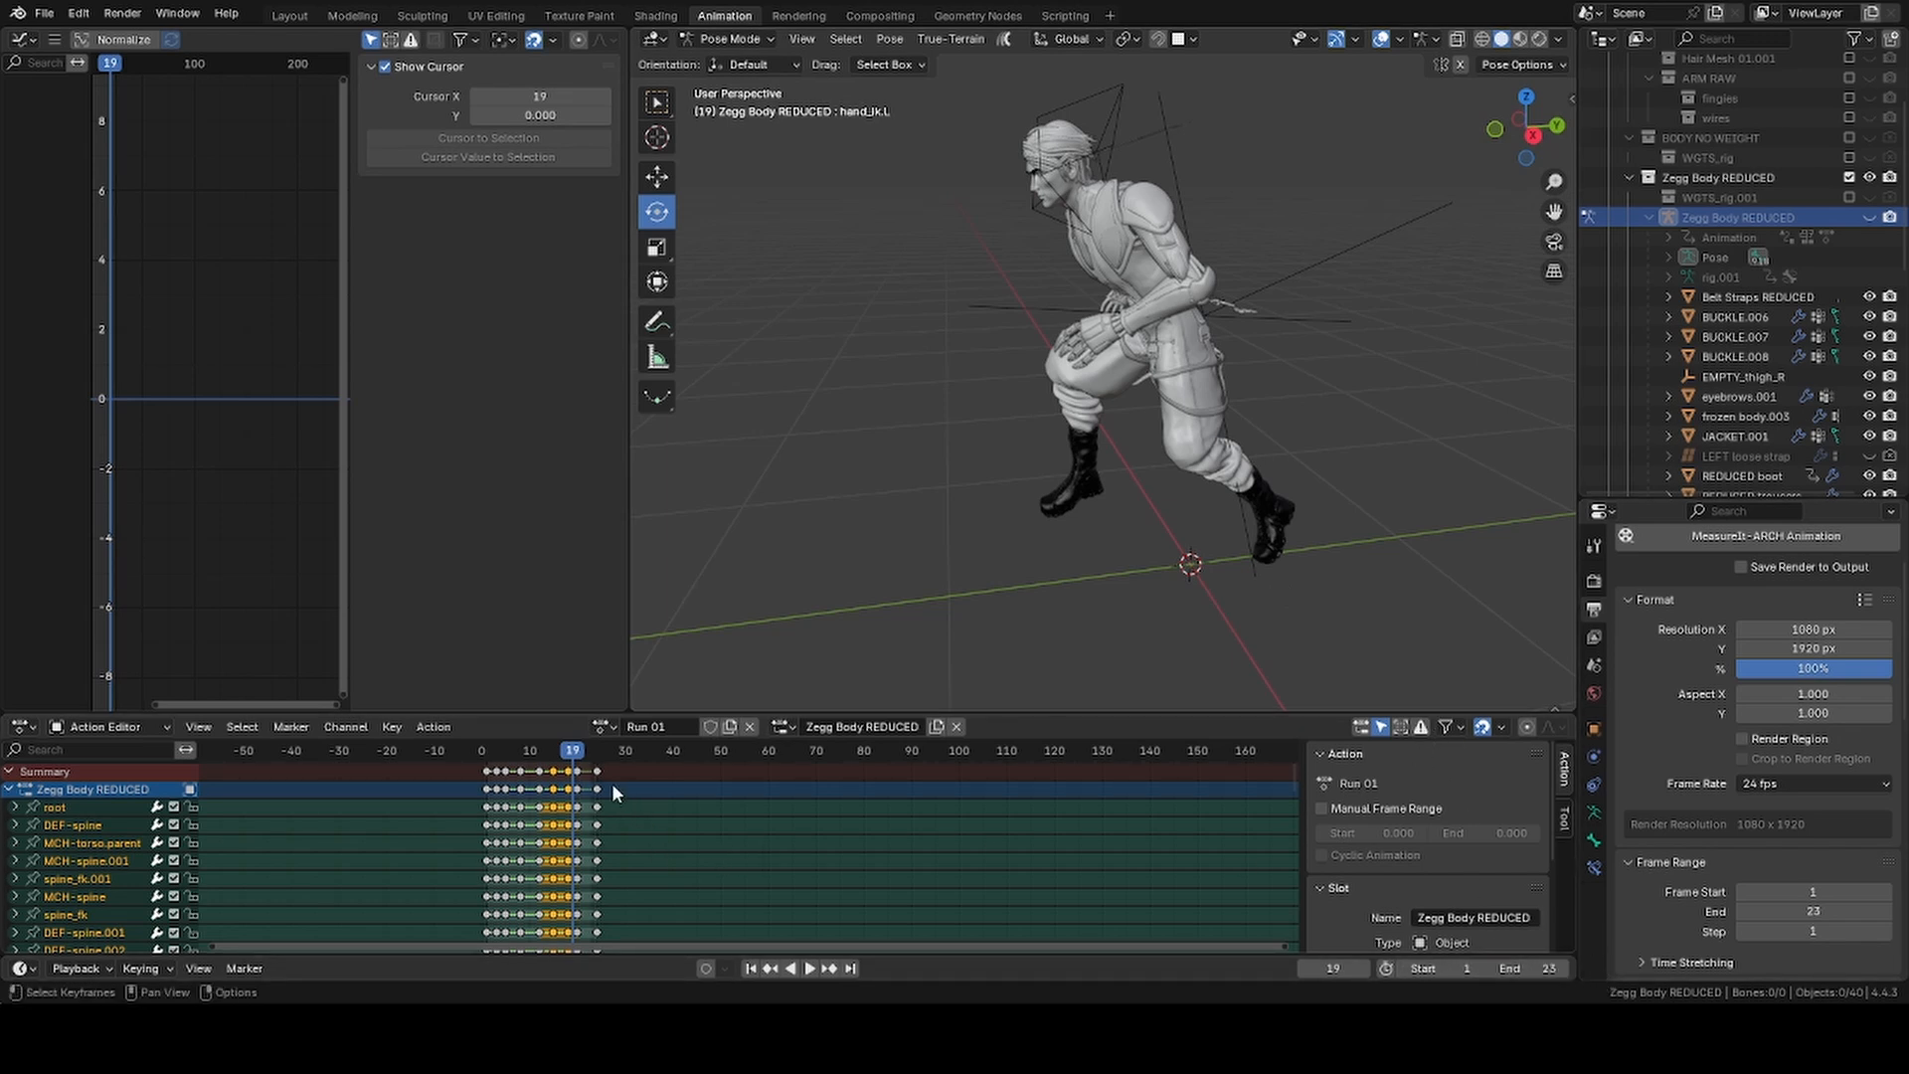
drag(594, 772, 588, 772)
key(space)
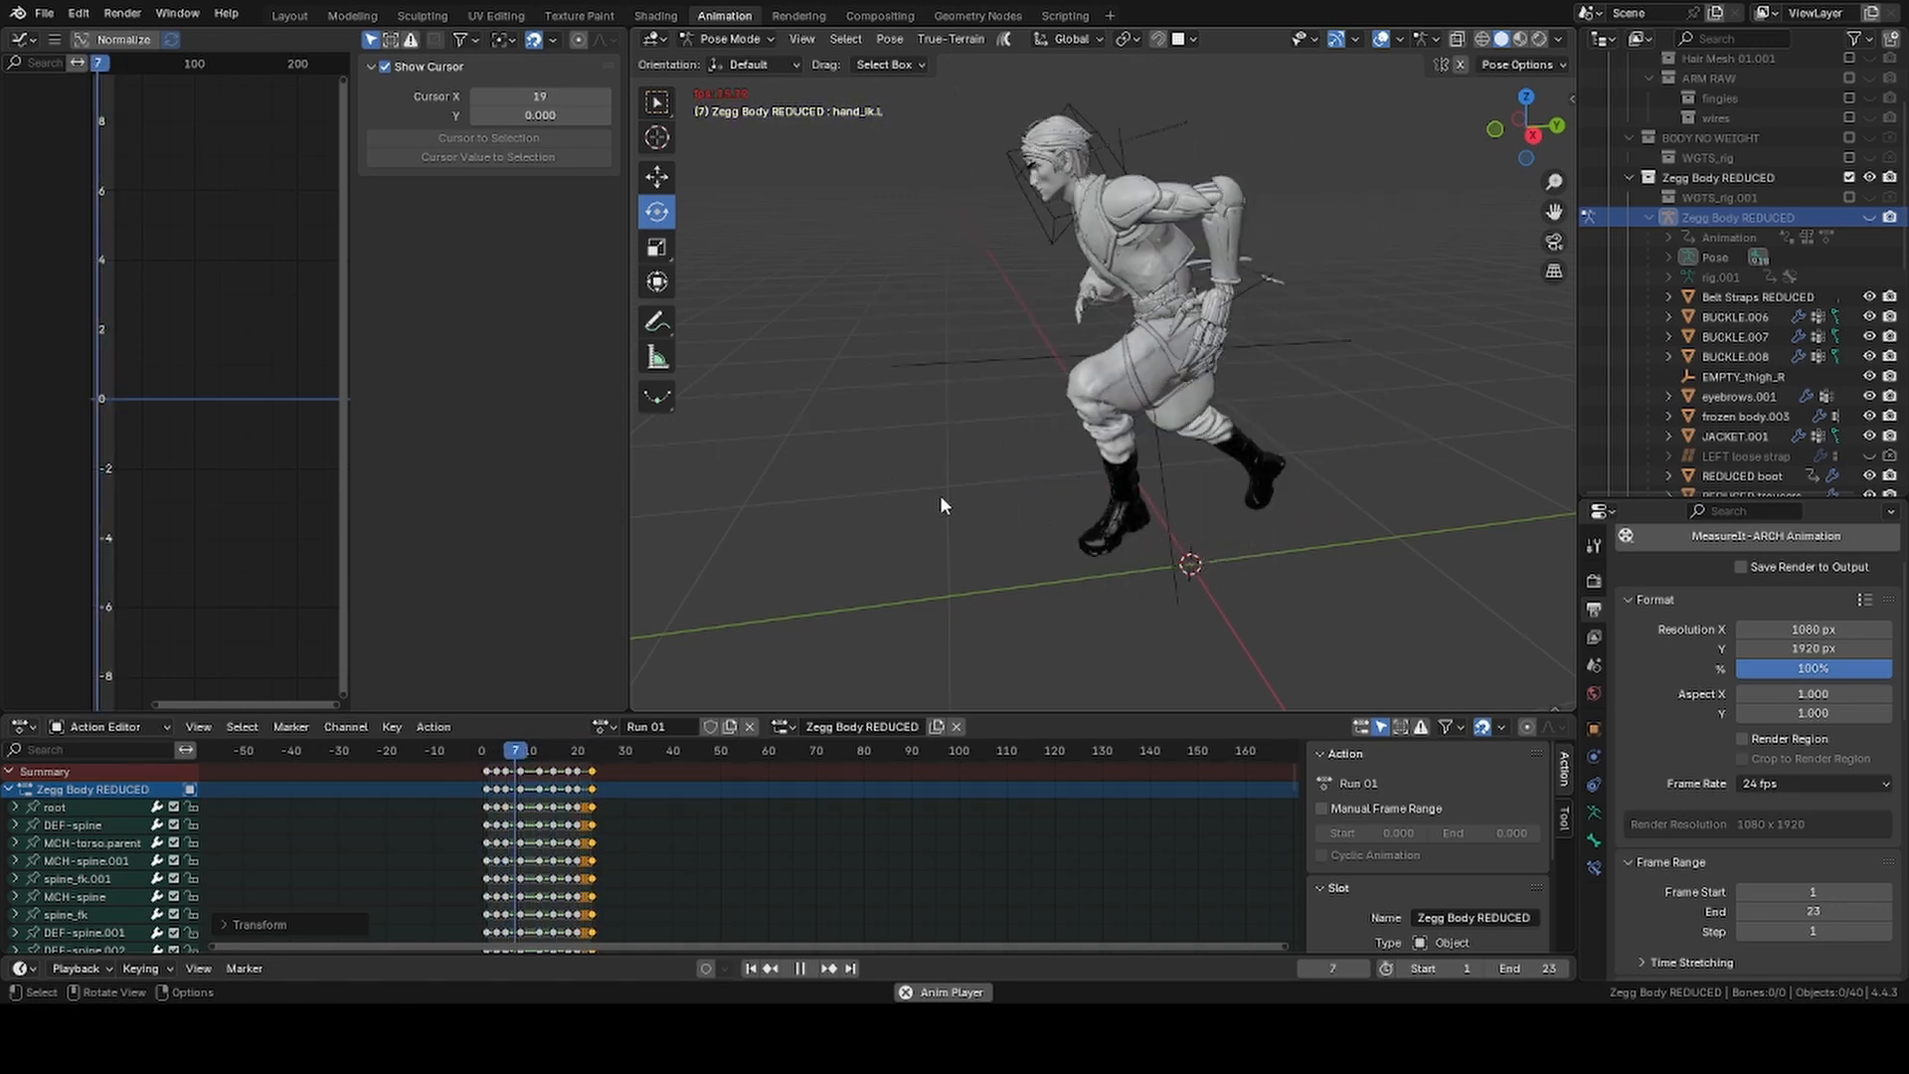
Stop playback and apply cyclic F-curve extrapolation to all keyframes of the run action
key(space)
key(a)
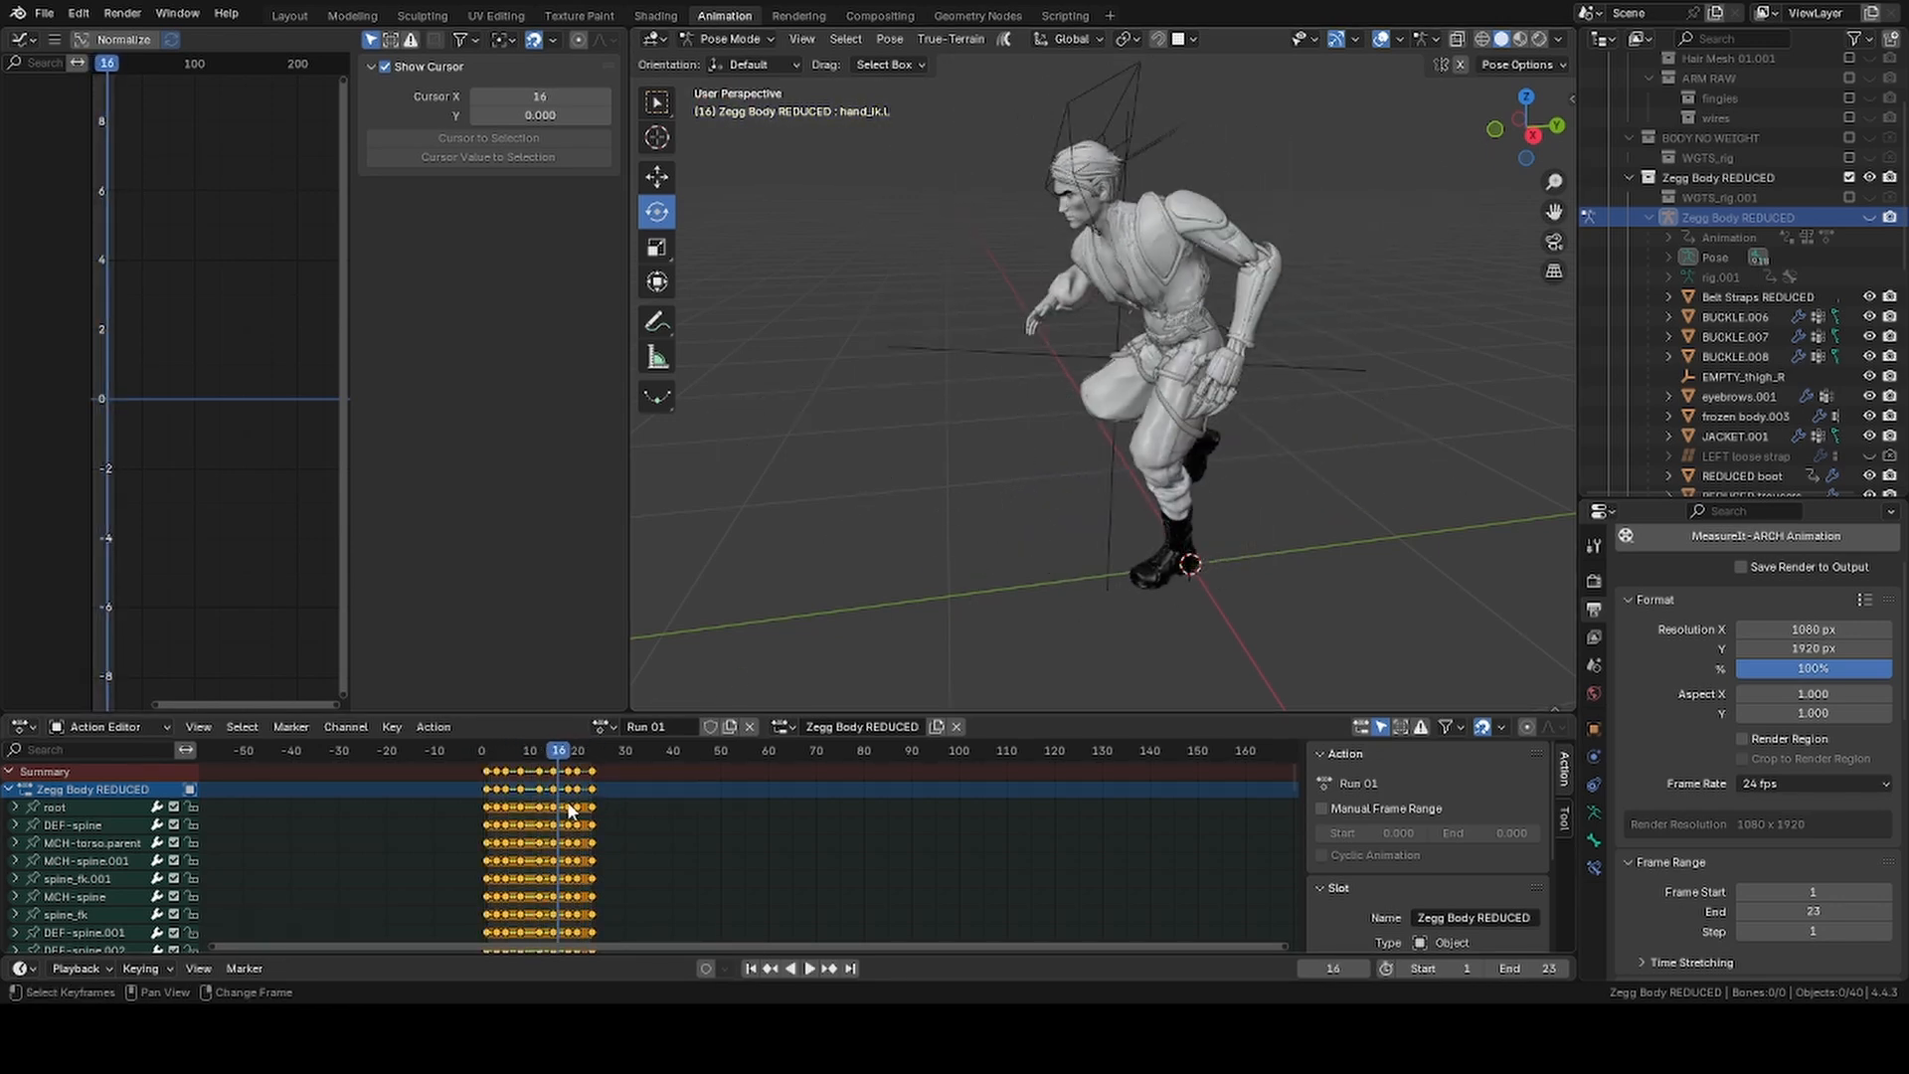
key(shift+e)
click(570, 807)
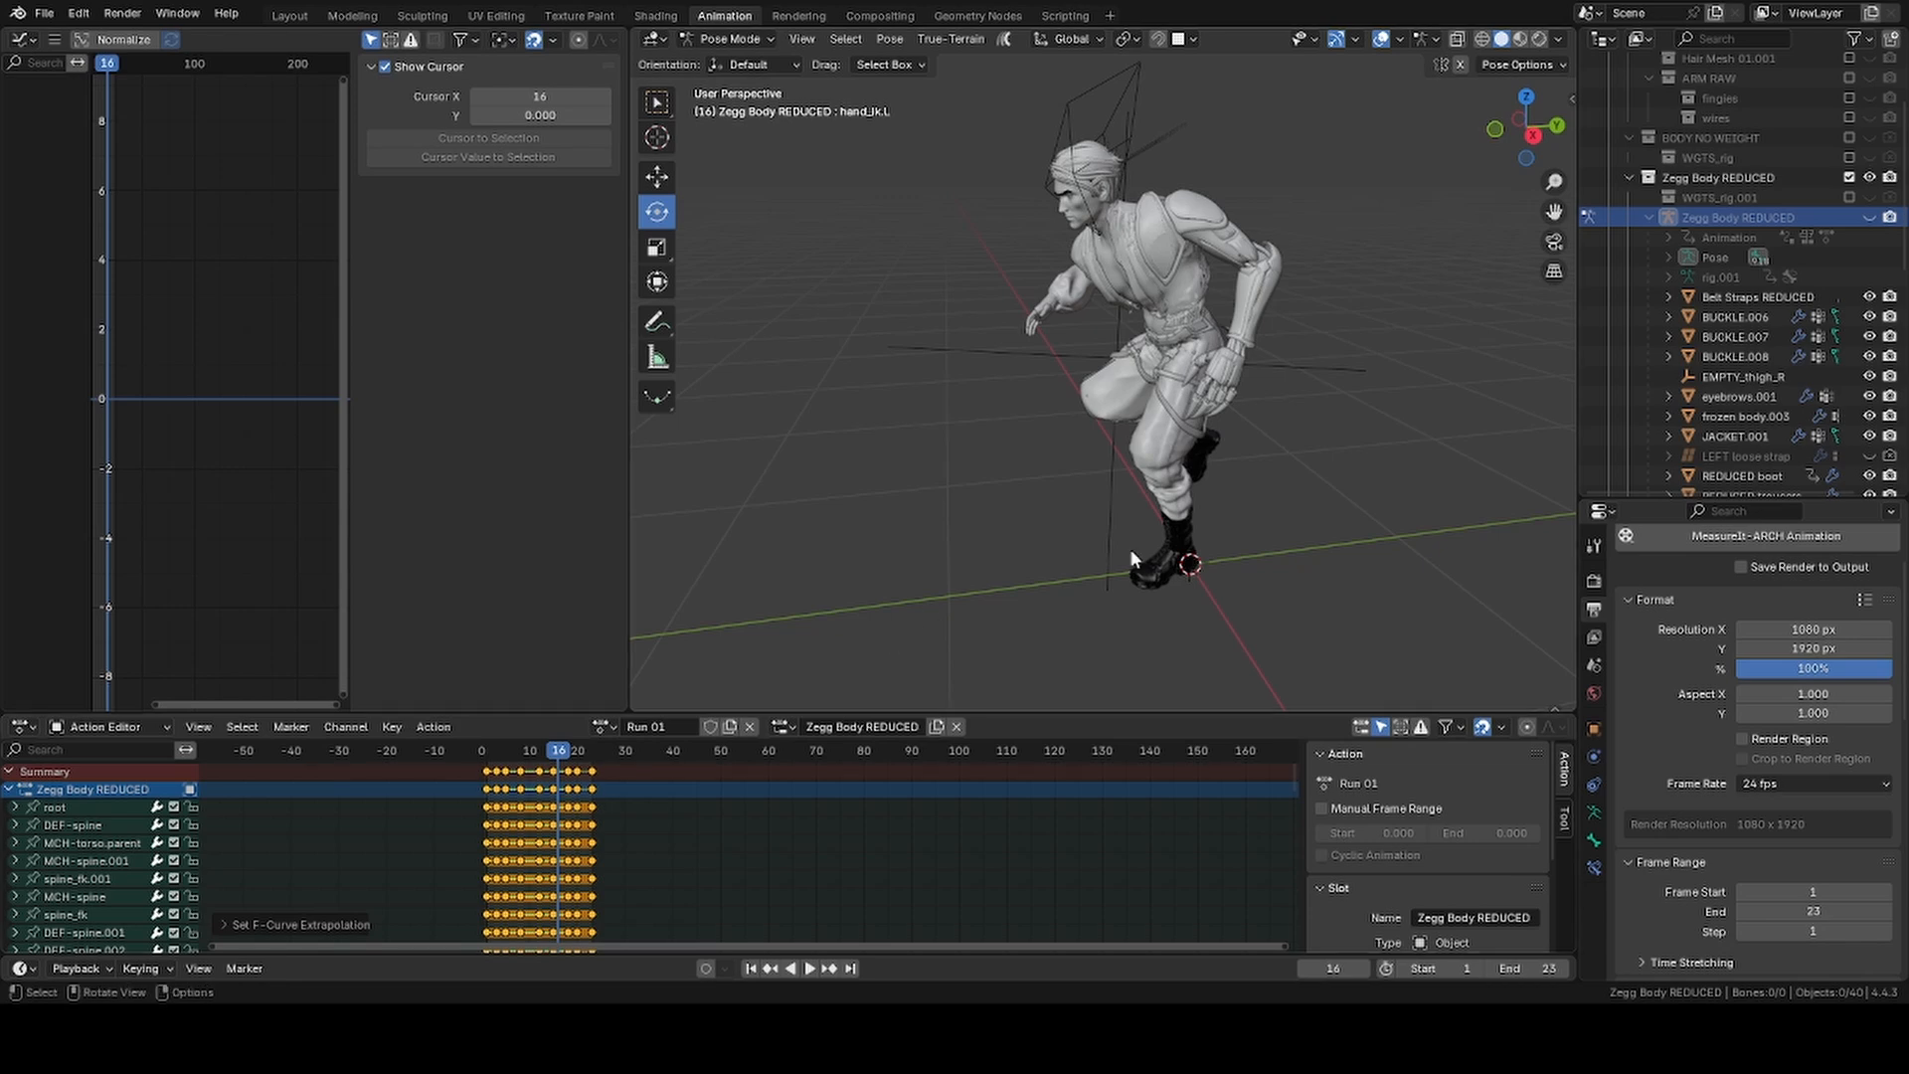
Widen the 3D viewport while the run cycle plays and save the file
key(space)
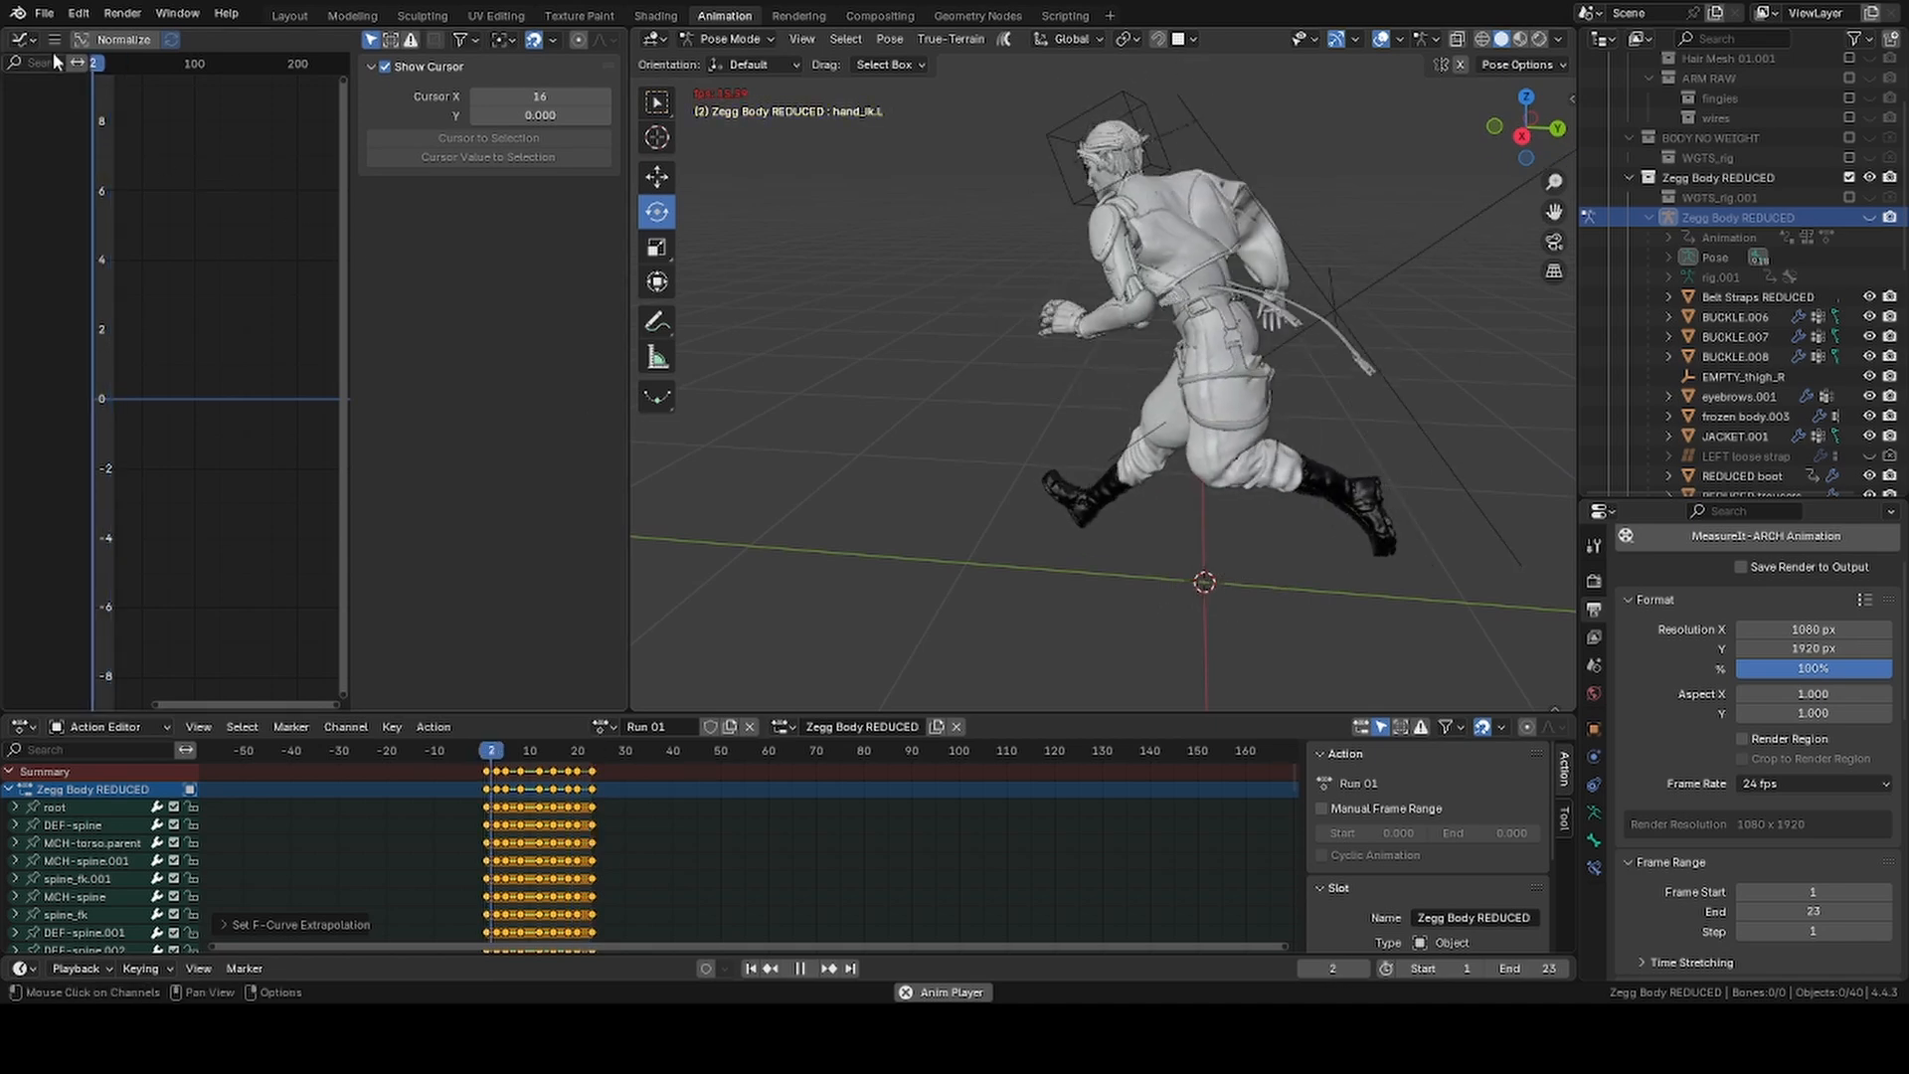
drag(632, 426, 354, 424)
middle_drag(712, 479, 1637, 74)
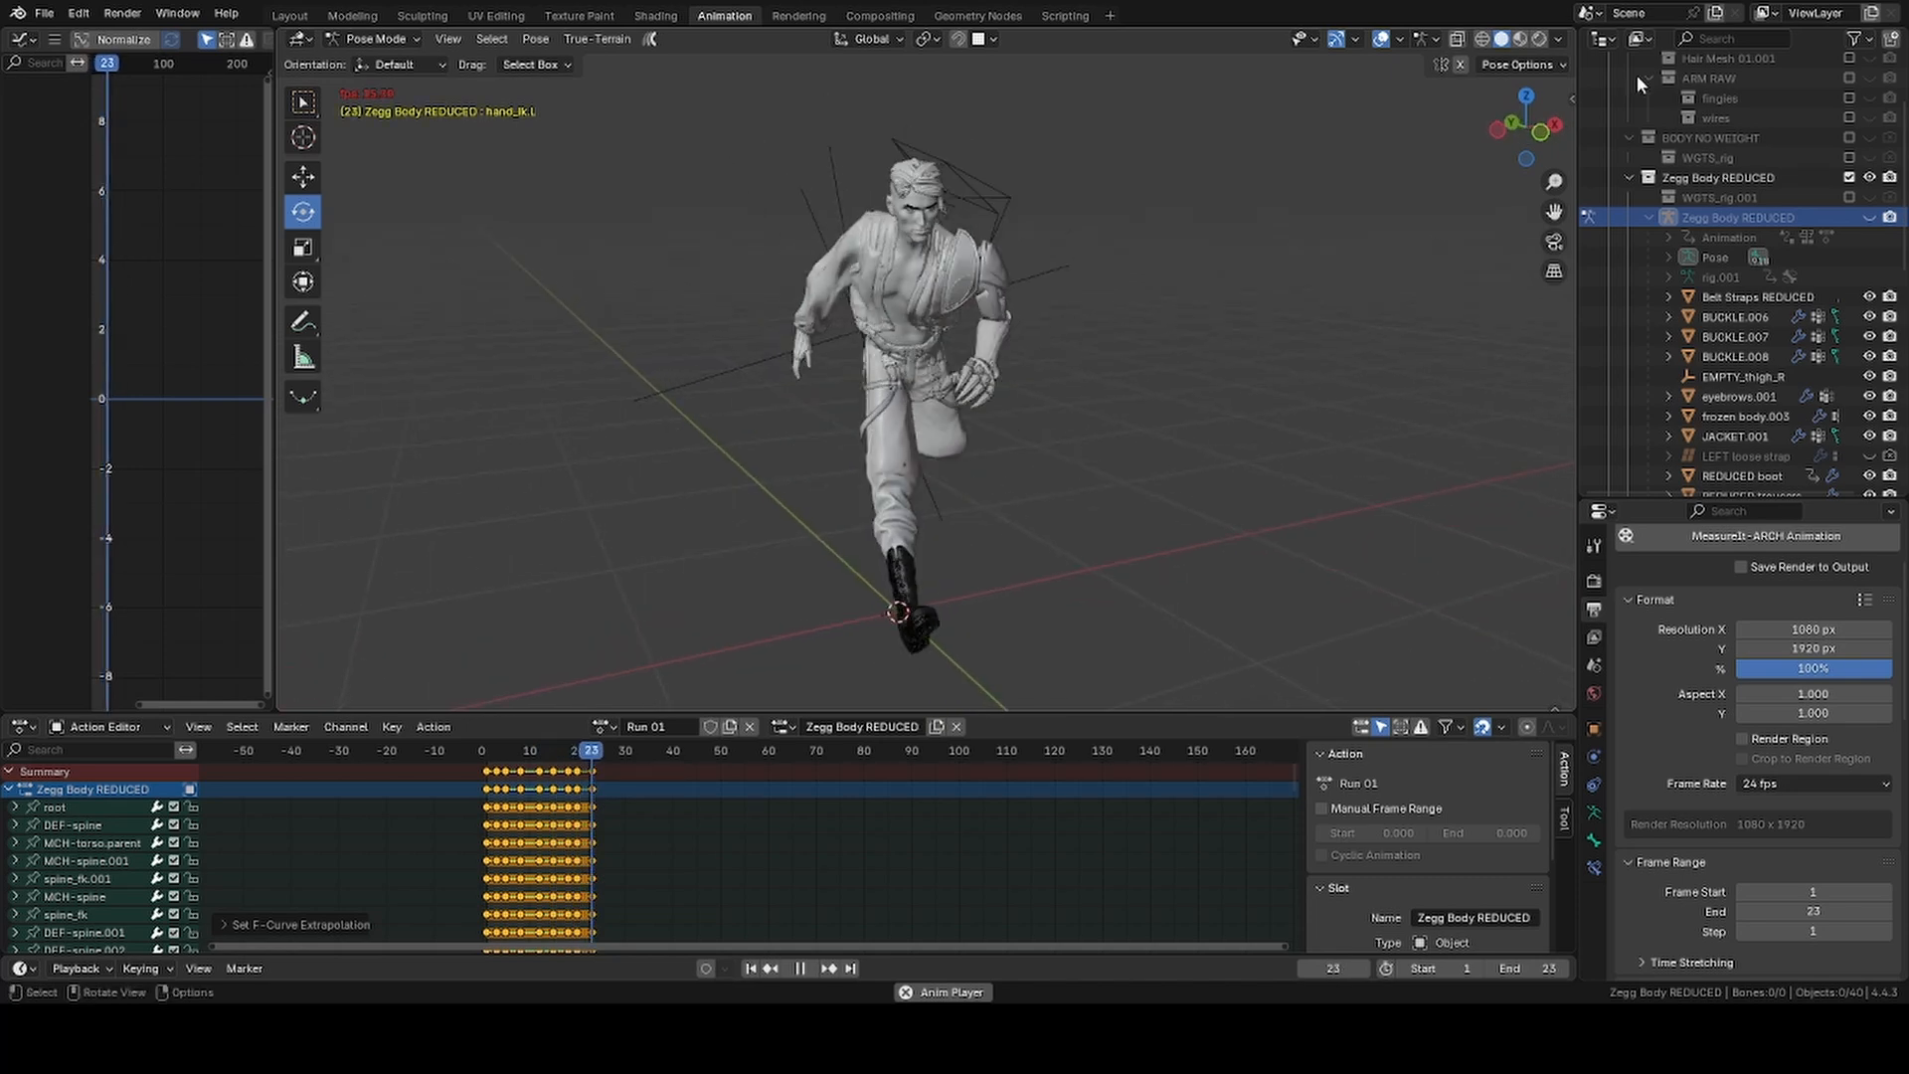
key(ctrl+s)
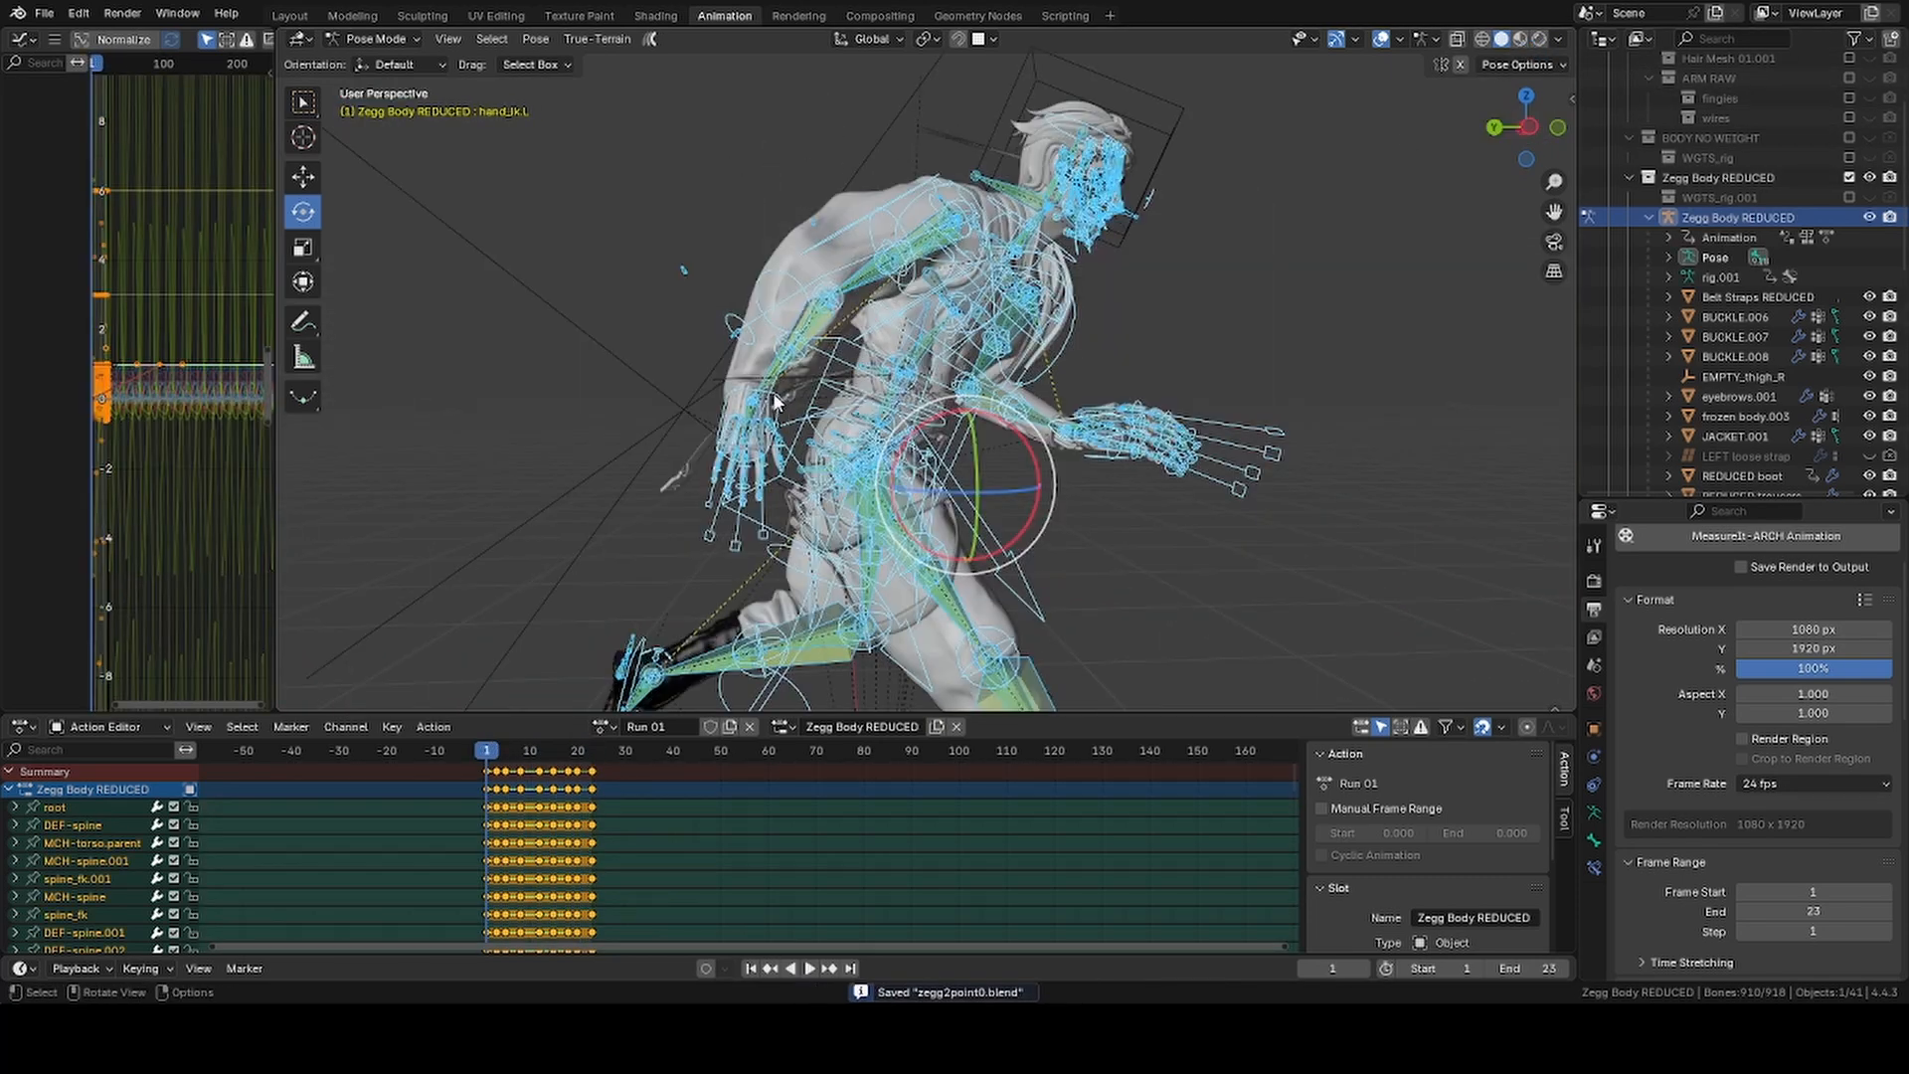
Rotate the right hand's IK bone at frame 1, keyframe it and copy its pose
click(775, 400)
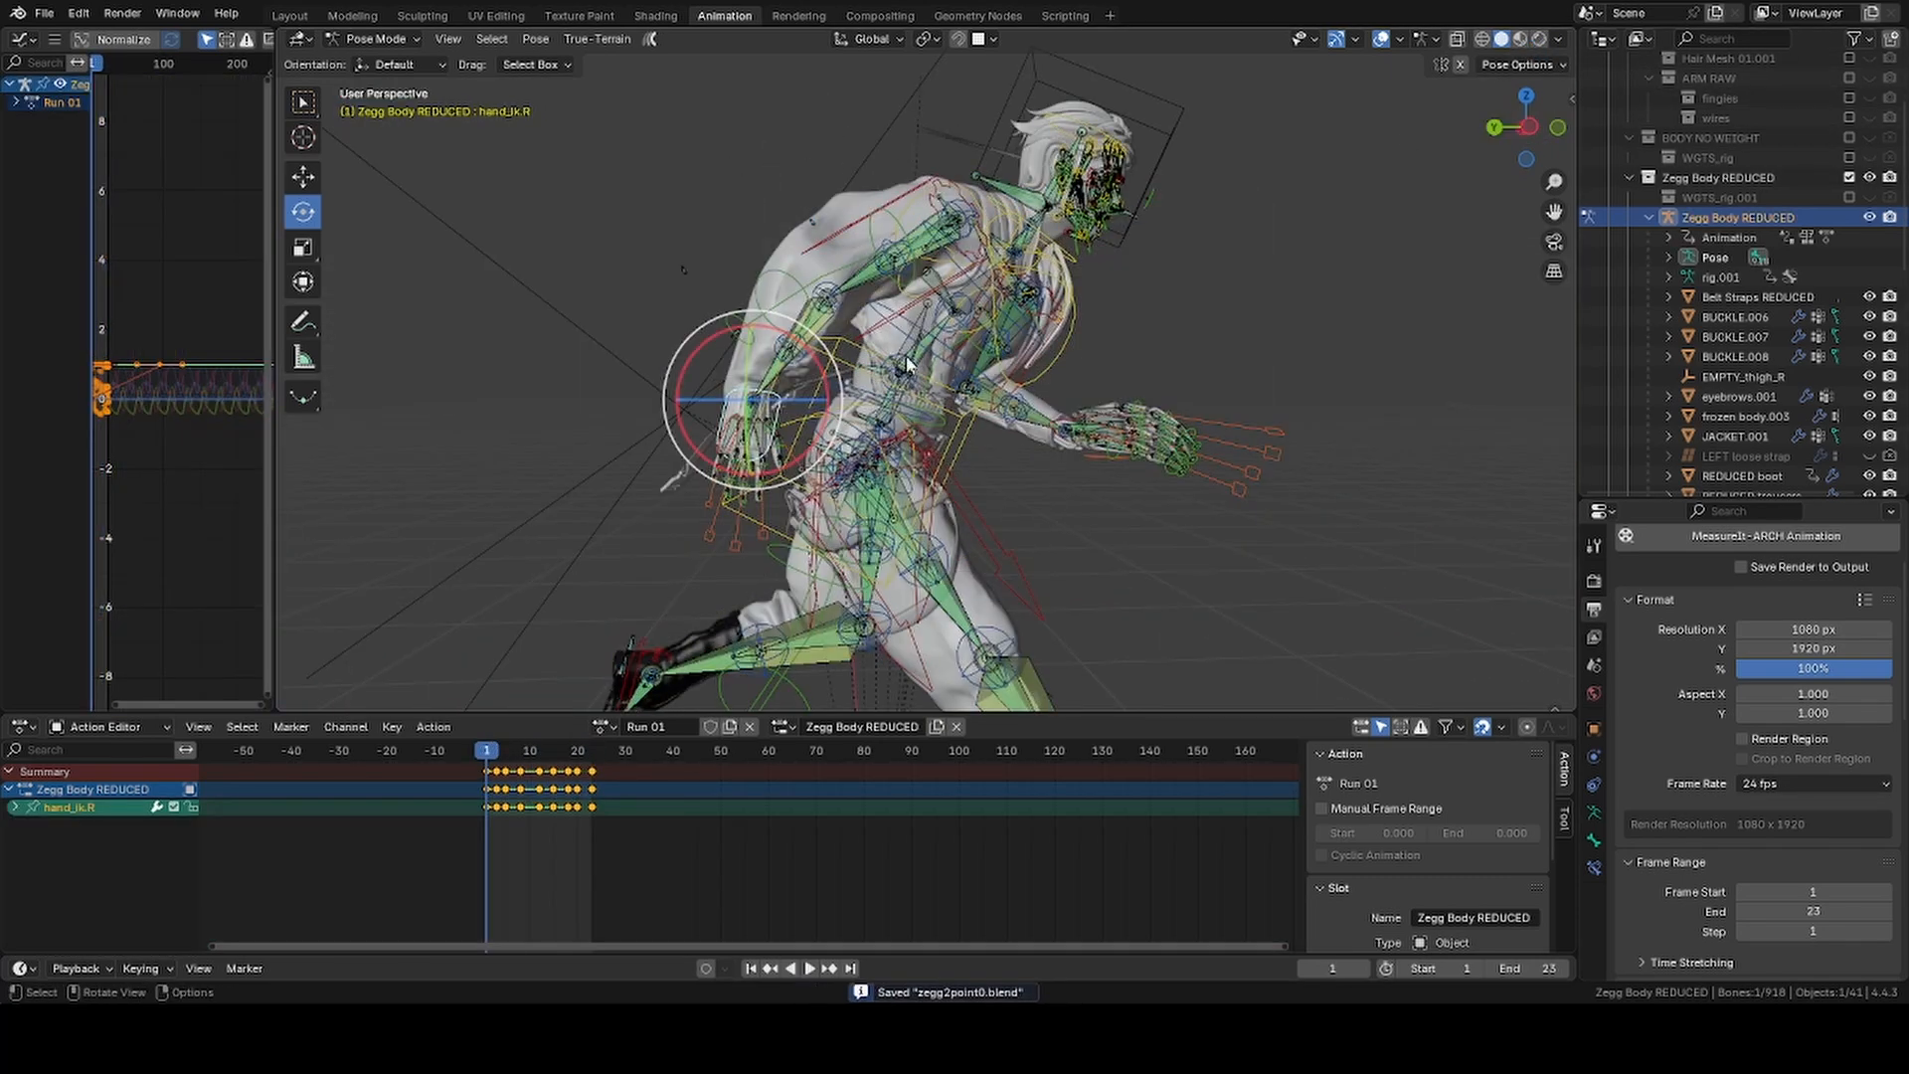
key(r)
click(904, 419)
right_click(752, 396)
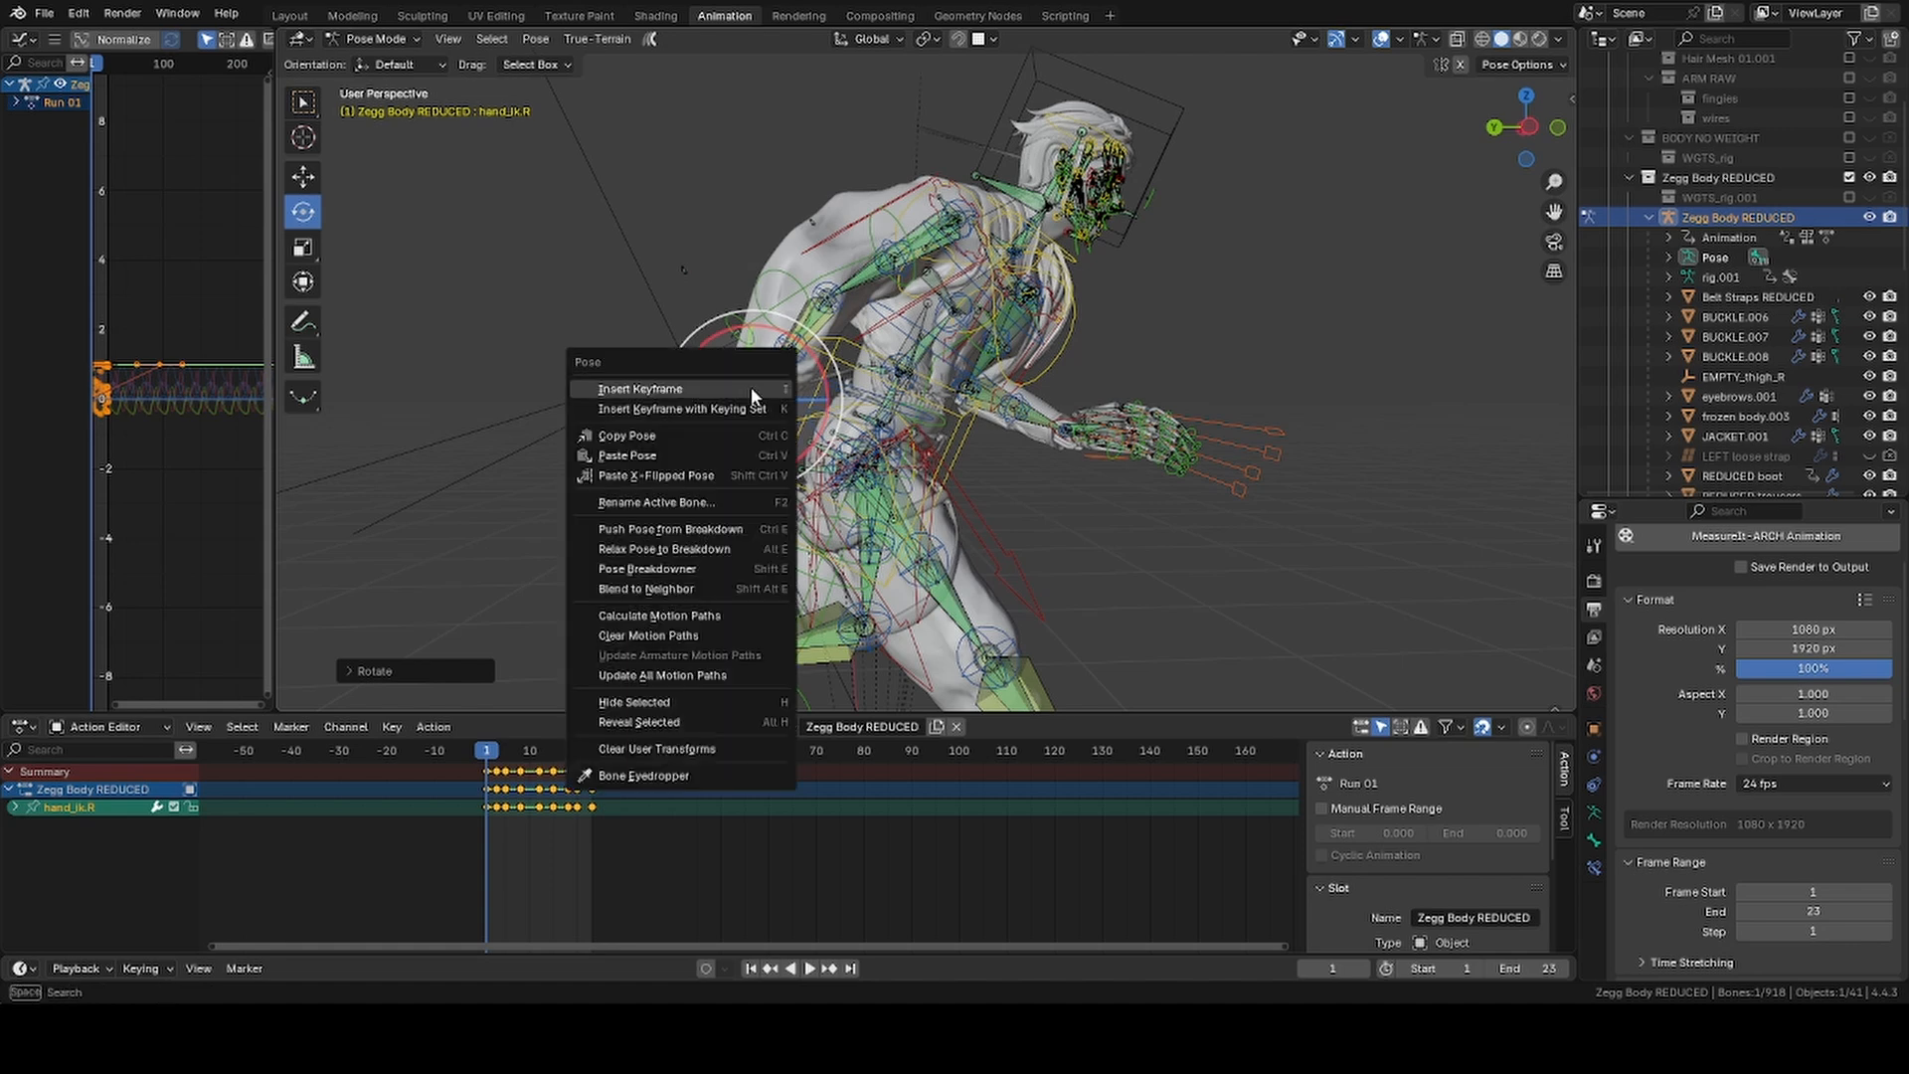
key(Escape)
right_click(753, 396)
click(735, 438)
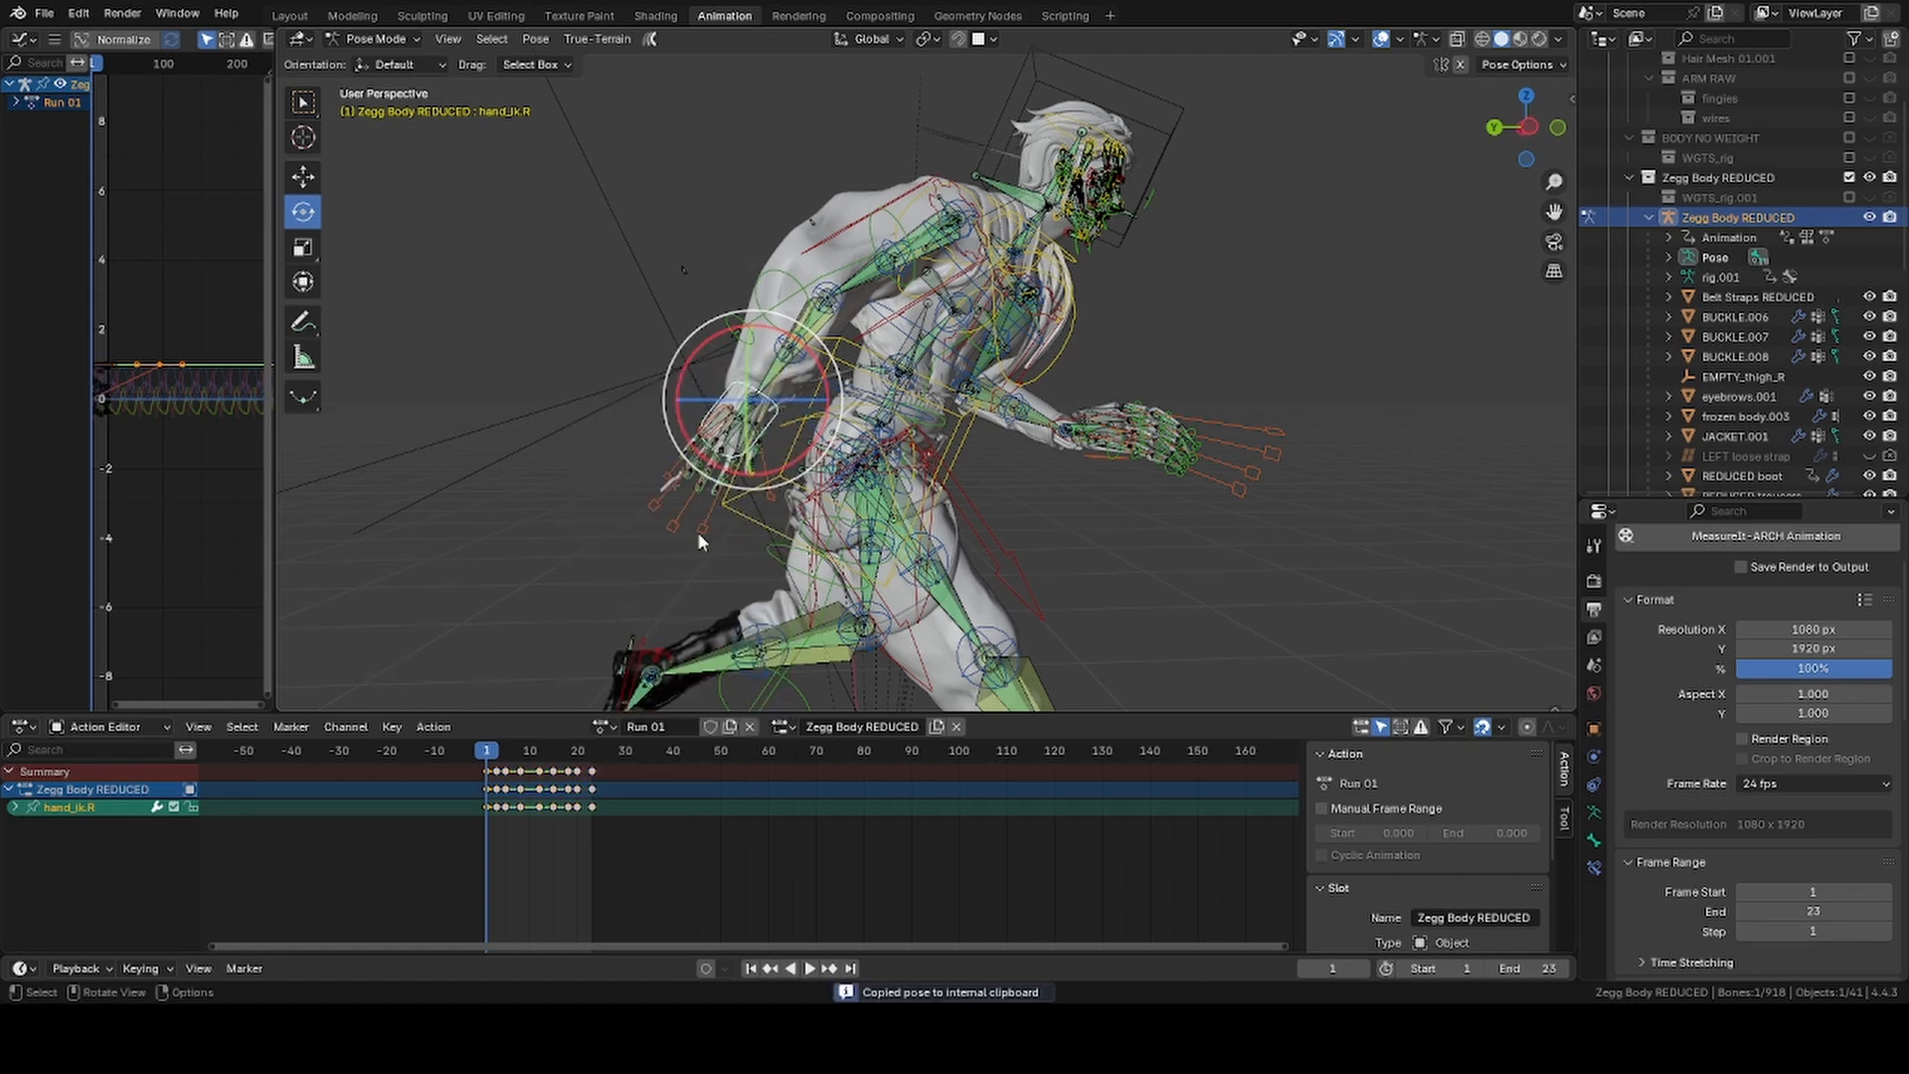
Paste the copied right hand pose at frame 23 and insert a keyframe for it
right_click(748, 401)
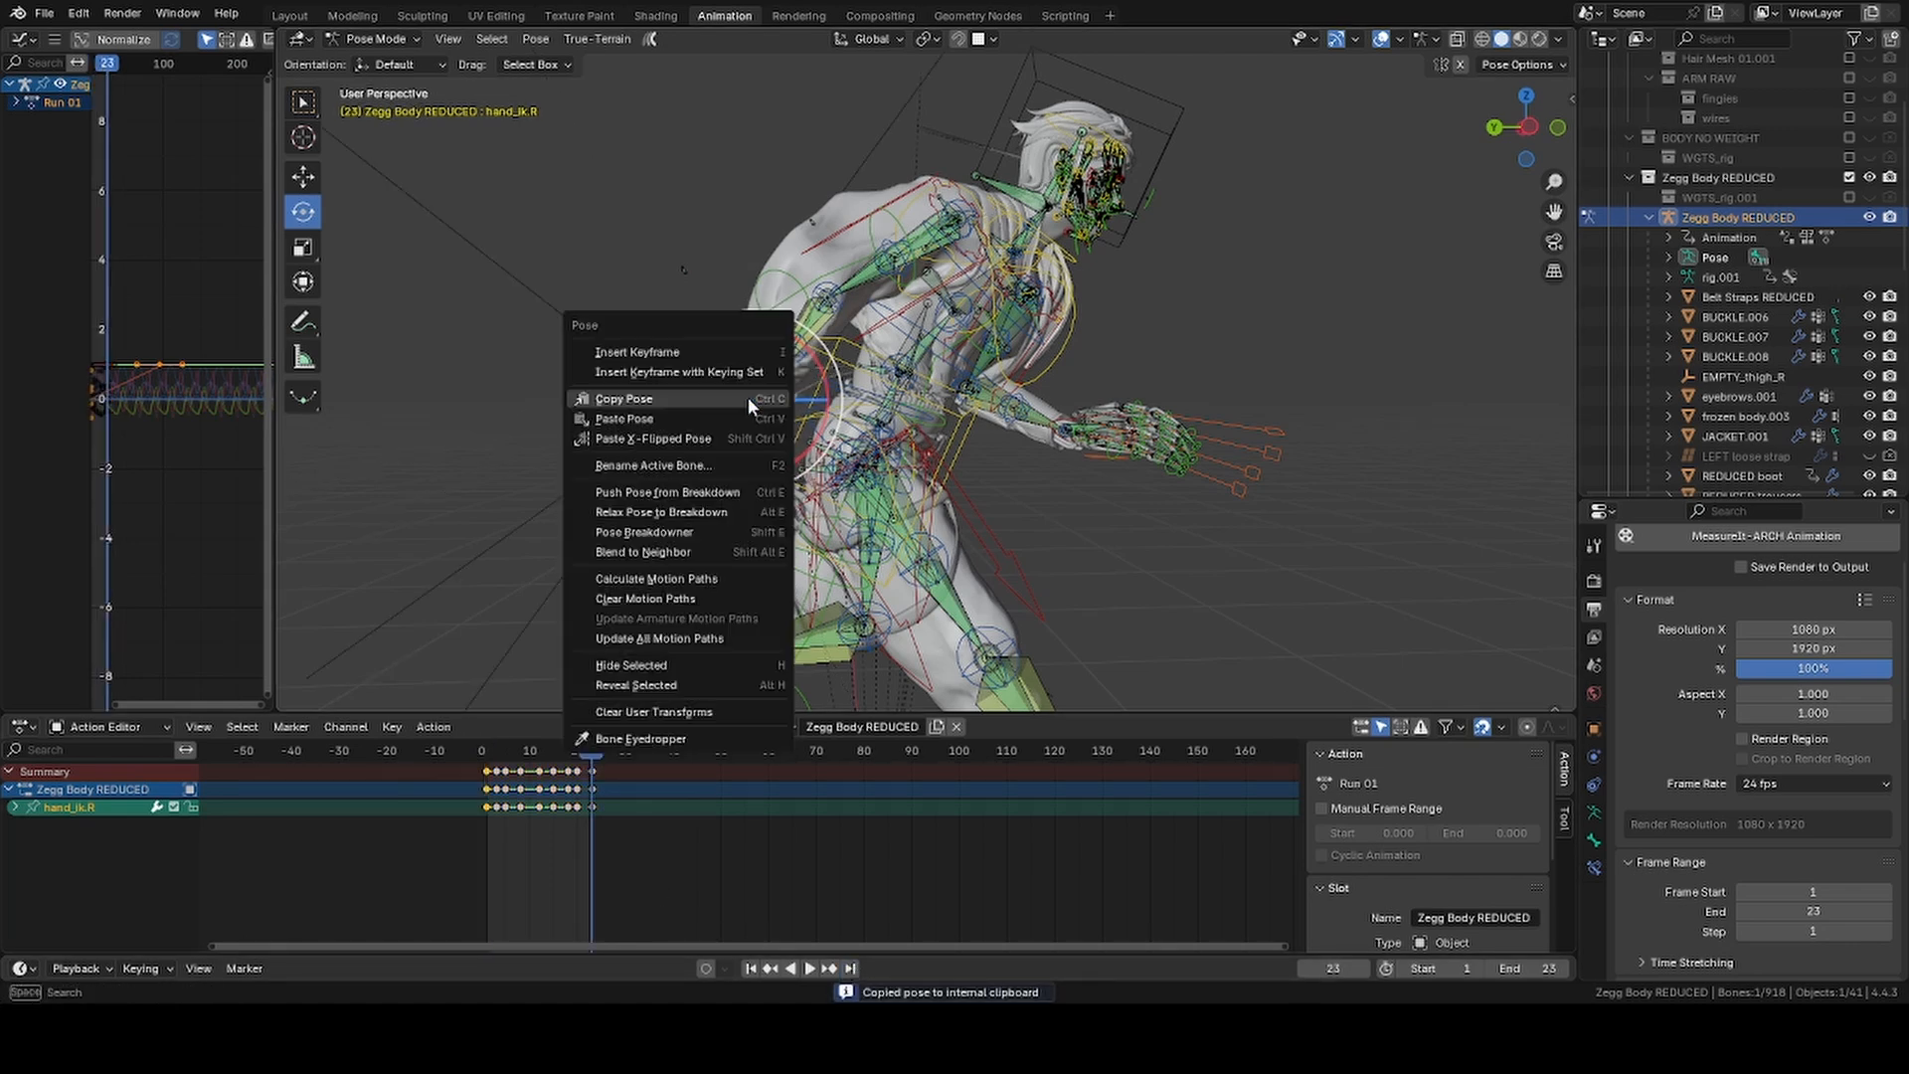
click(748, 418)
right_click(735, 368)
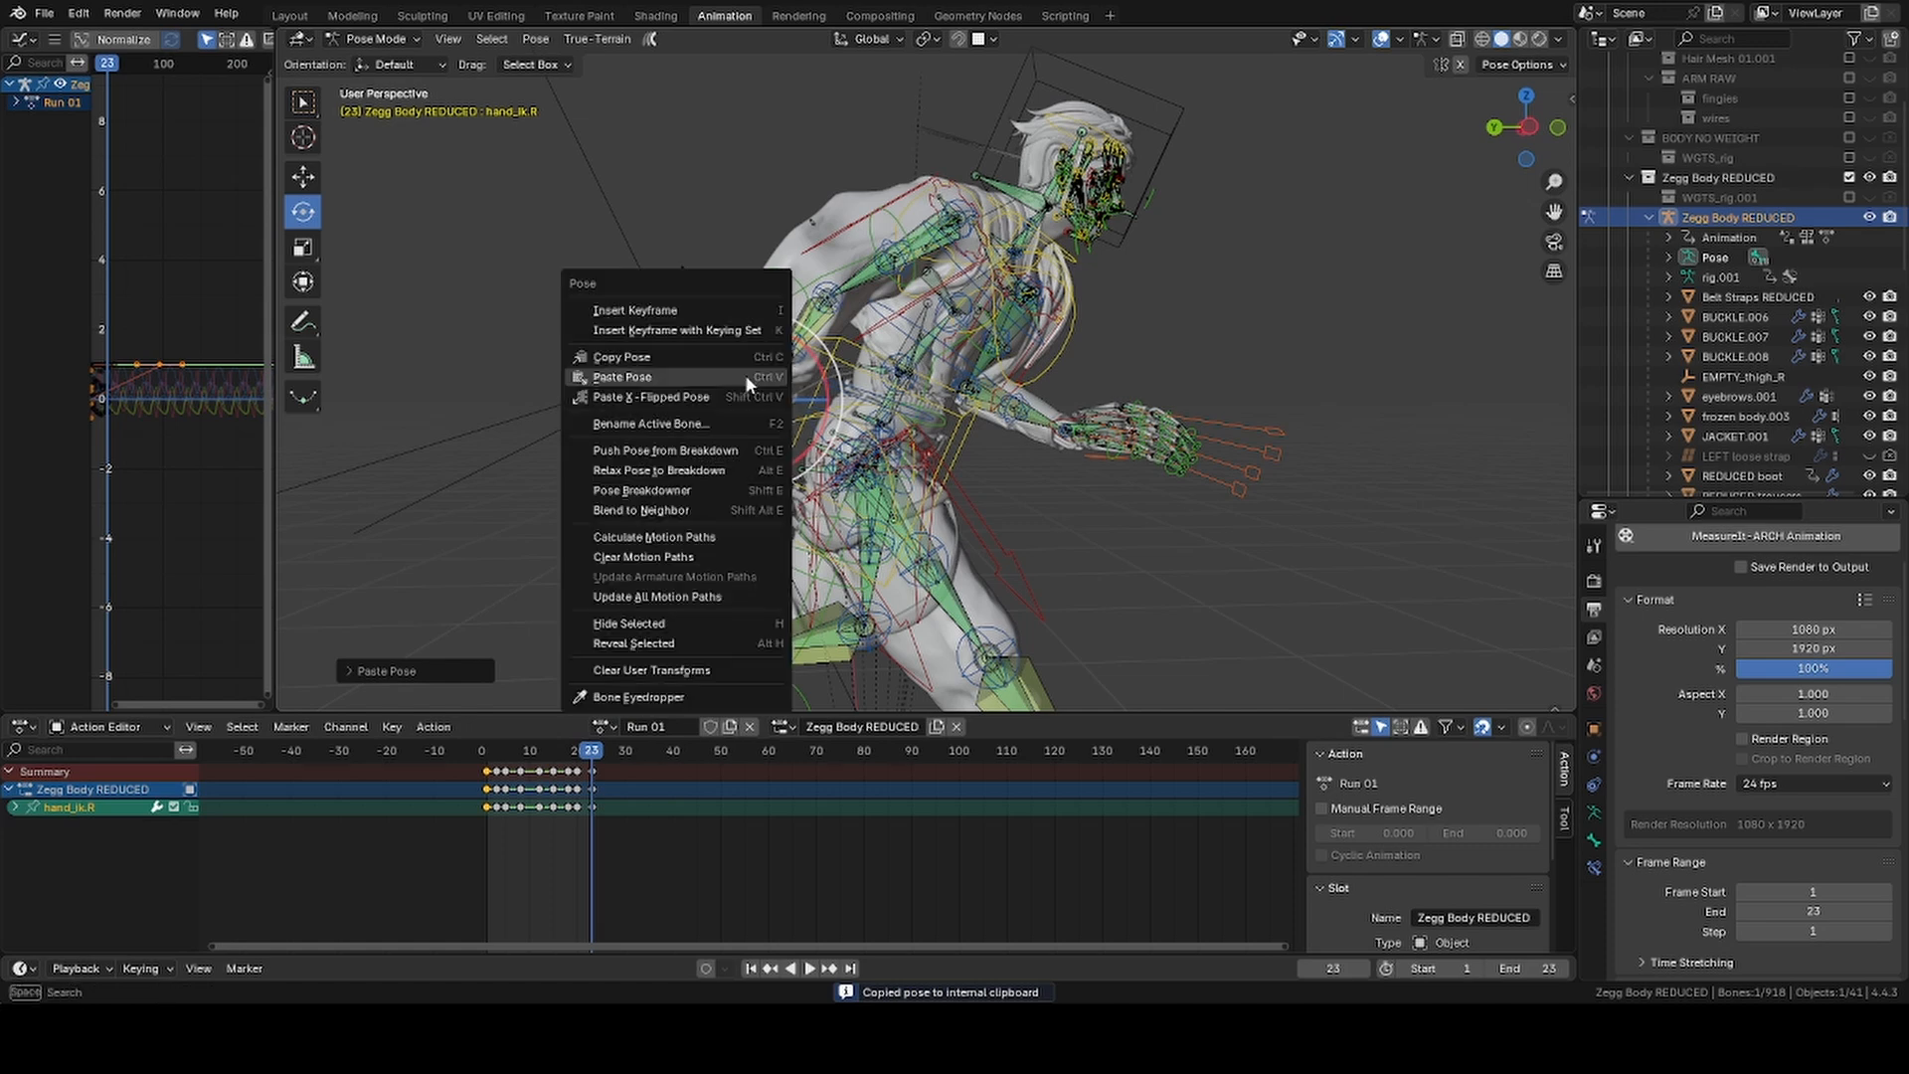
click(732, 310)
Hide the rig and examine the corrected hand motion from both sides of the playing run cycle
middle_drag(756, 334, 813, 348)
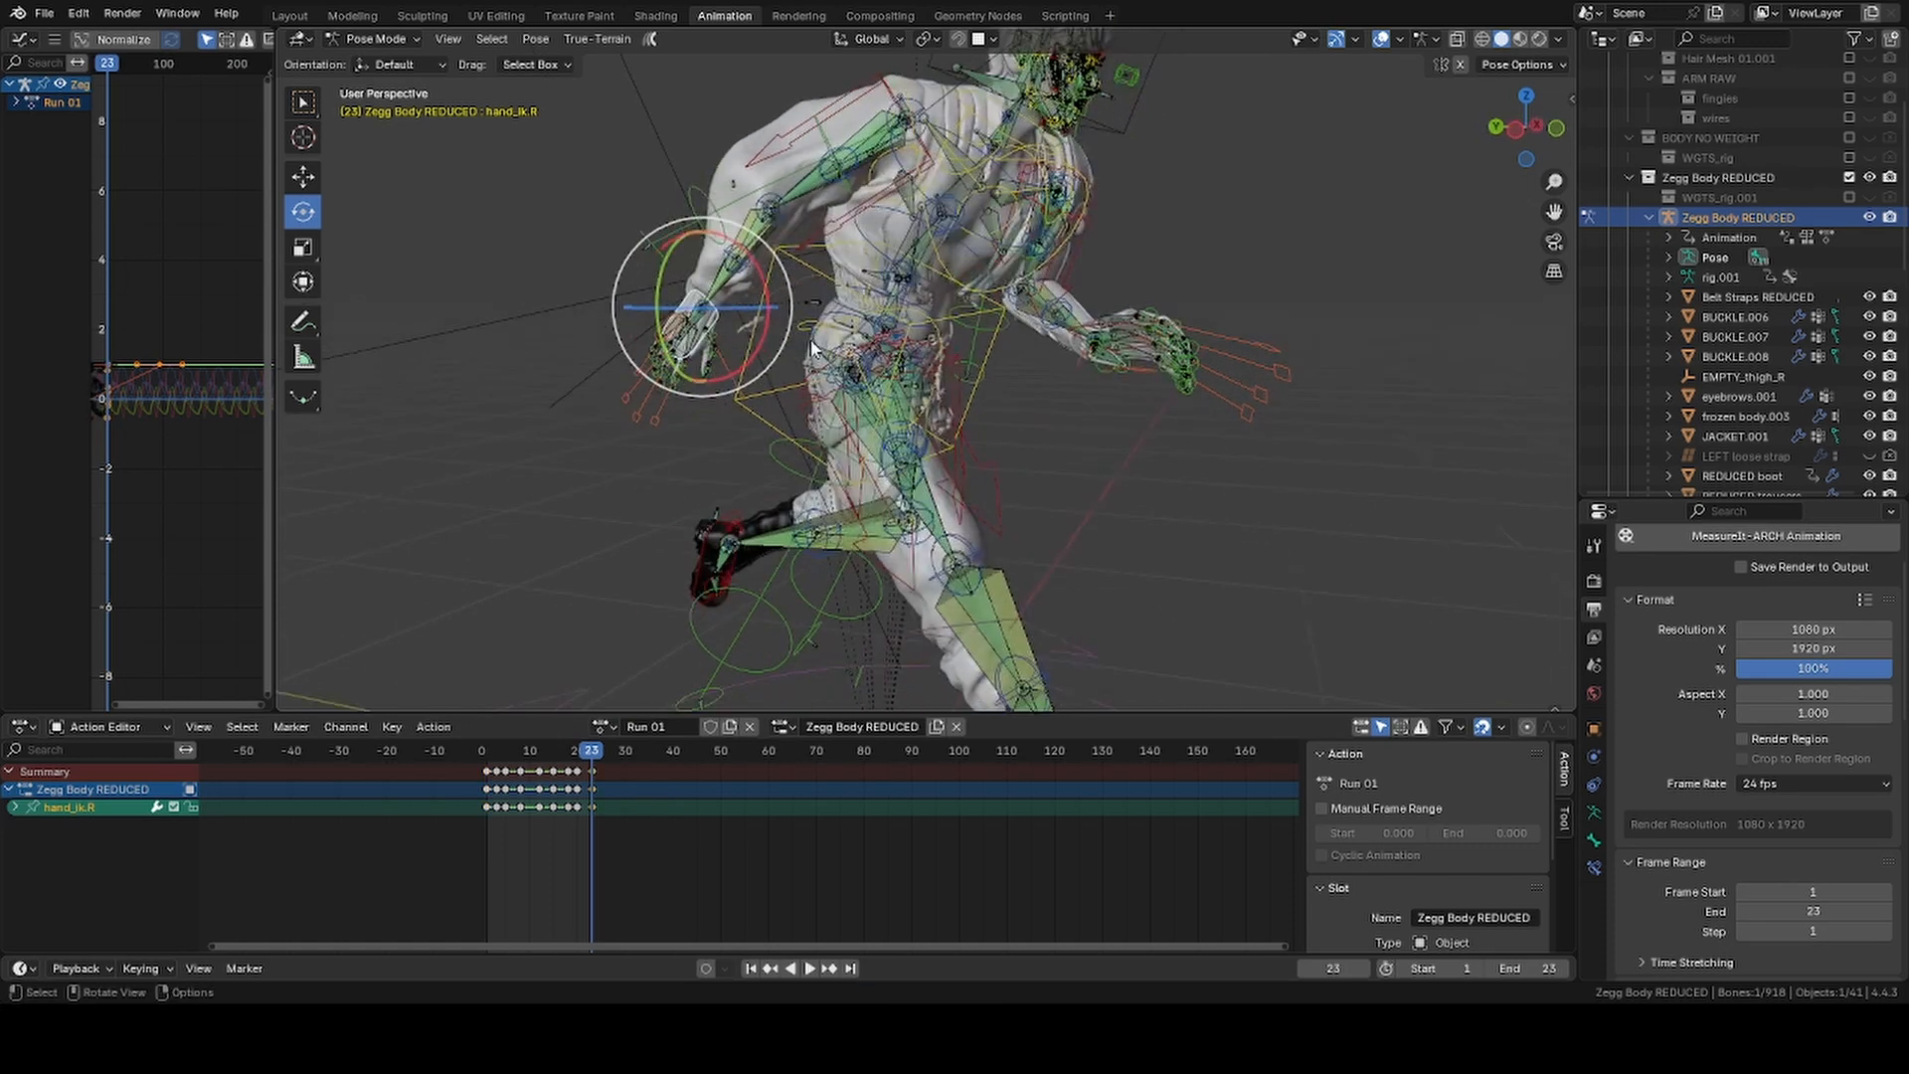
click(1868, 218)
key(space)
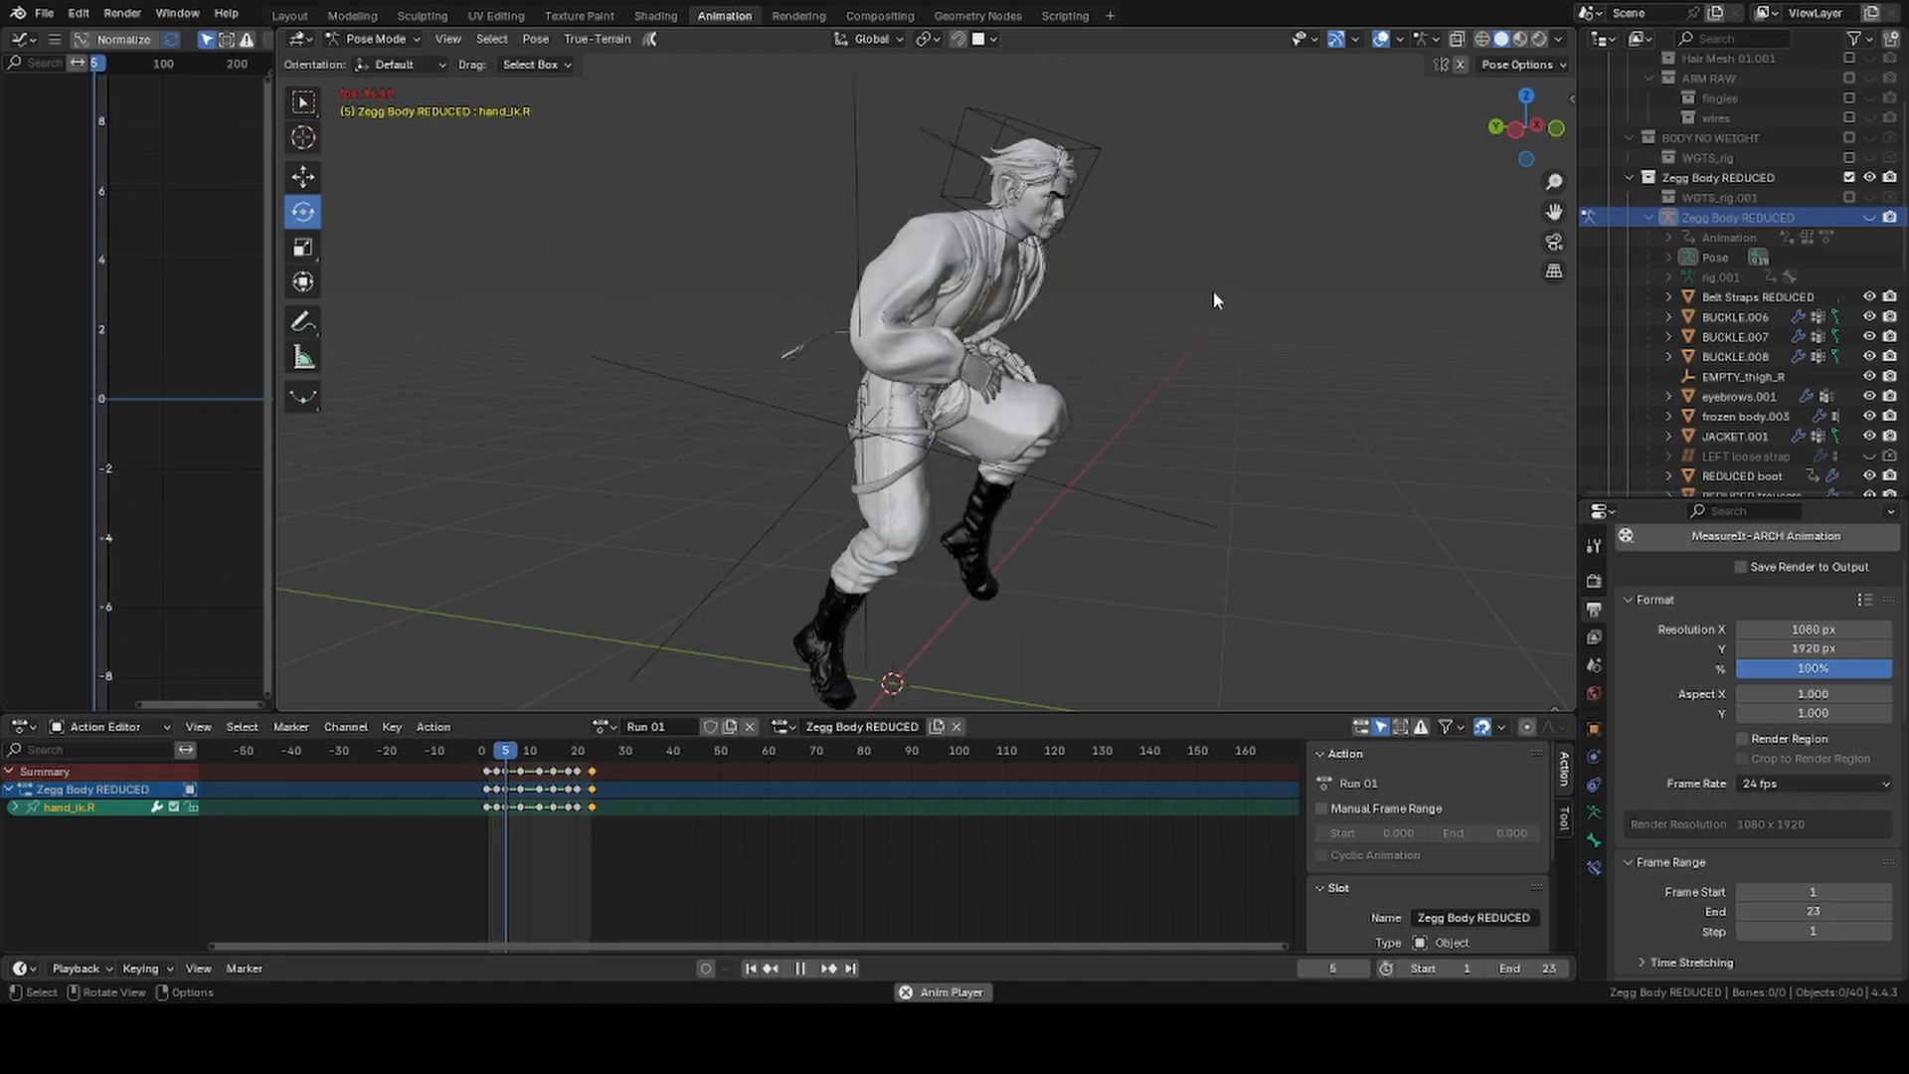
middle_drag(1207, 306, 806, 337)
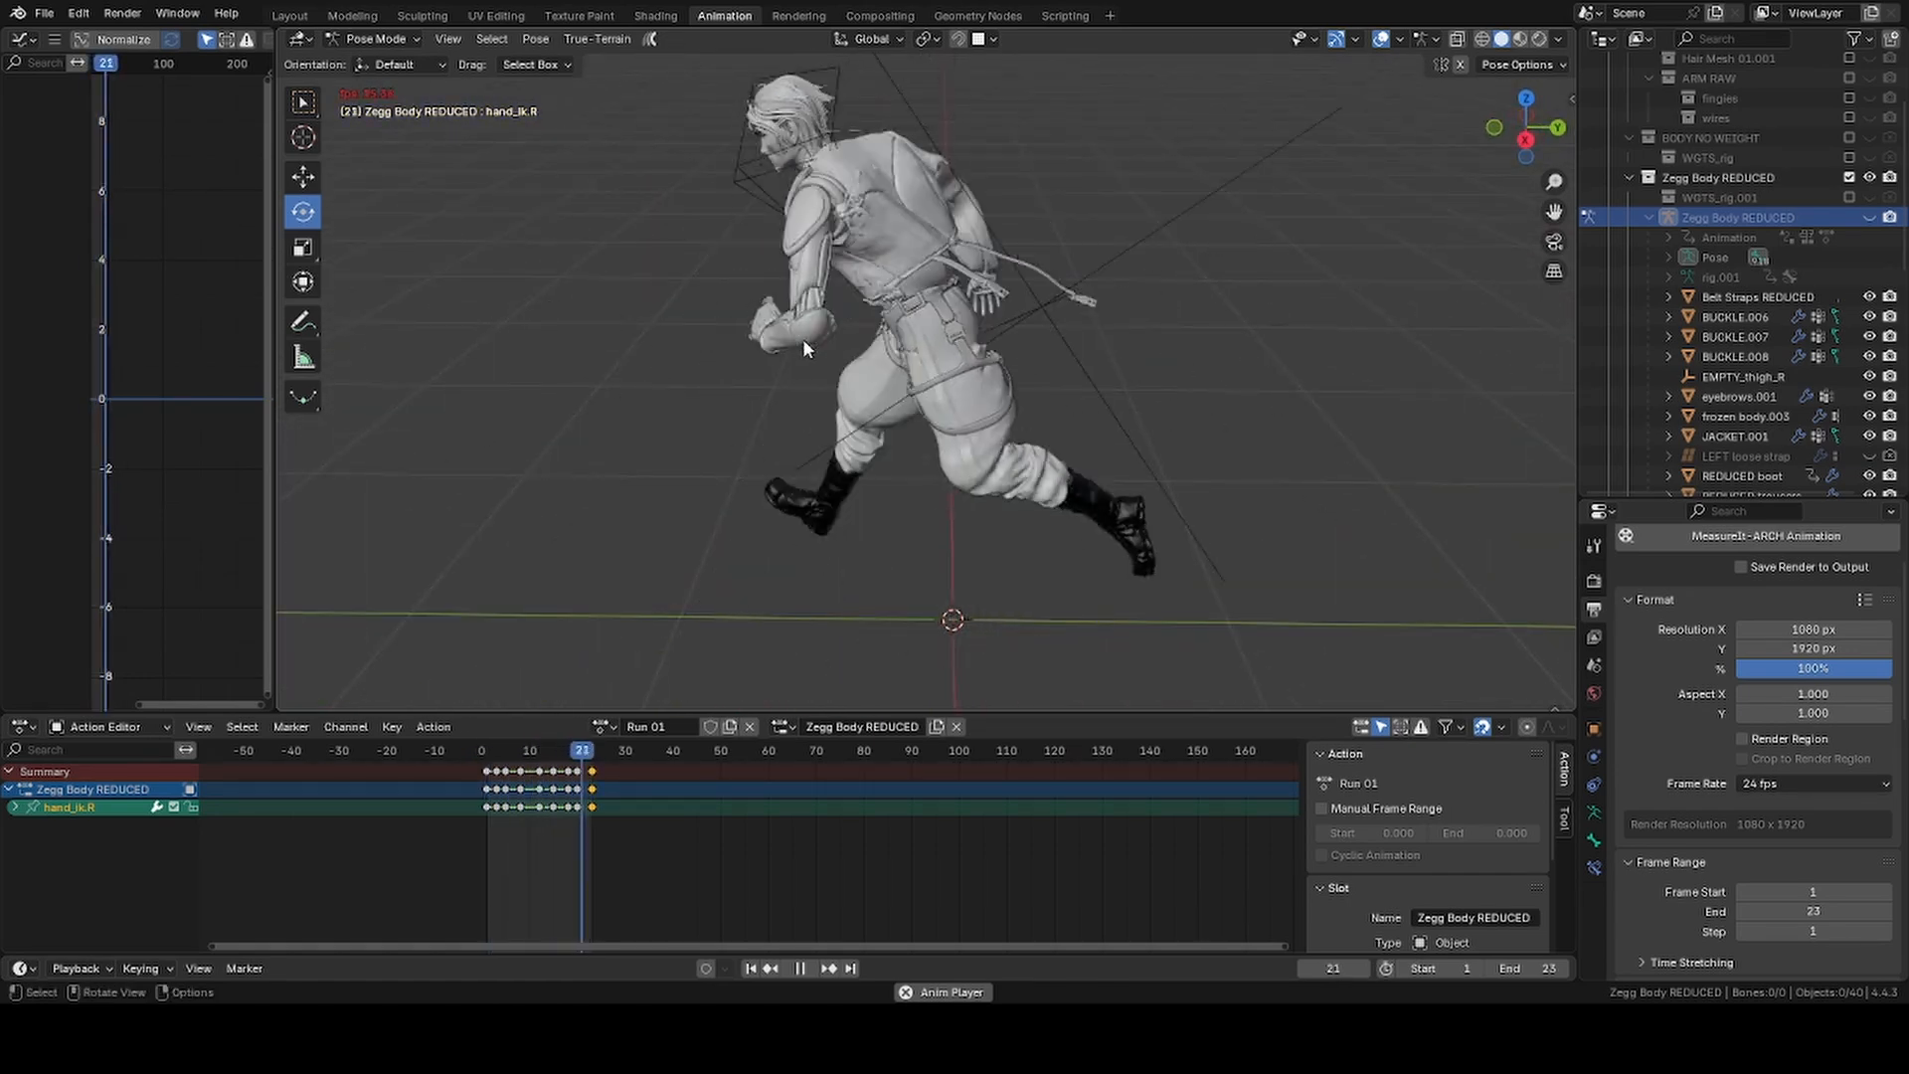
middle_drag(803, 334, 796, 314)
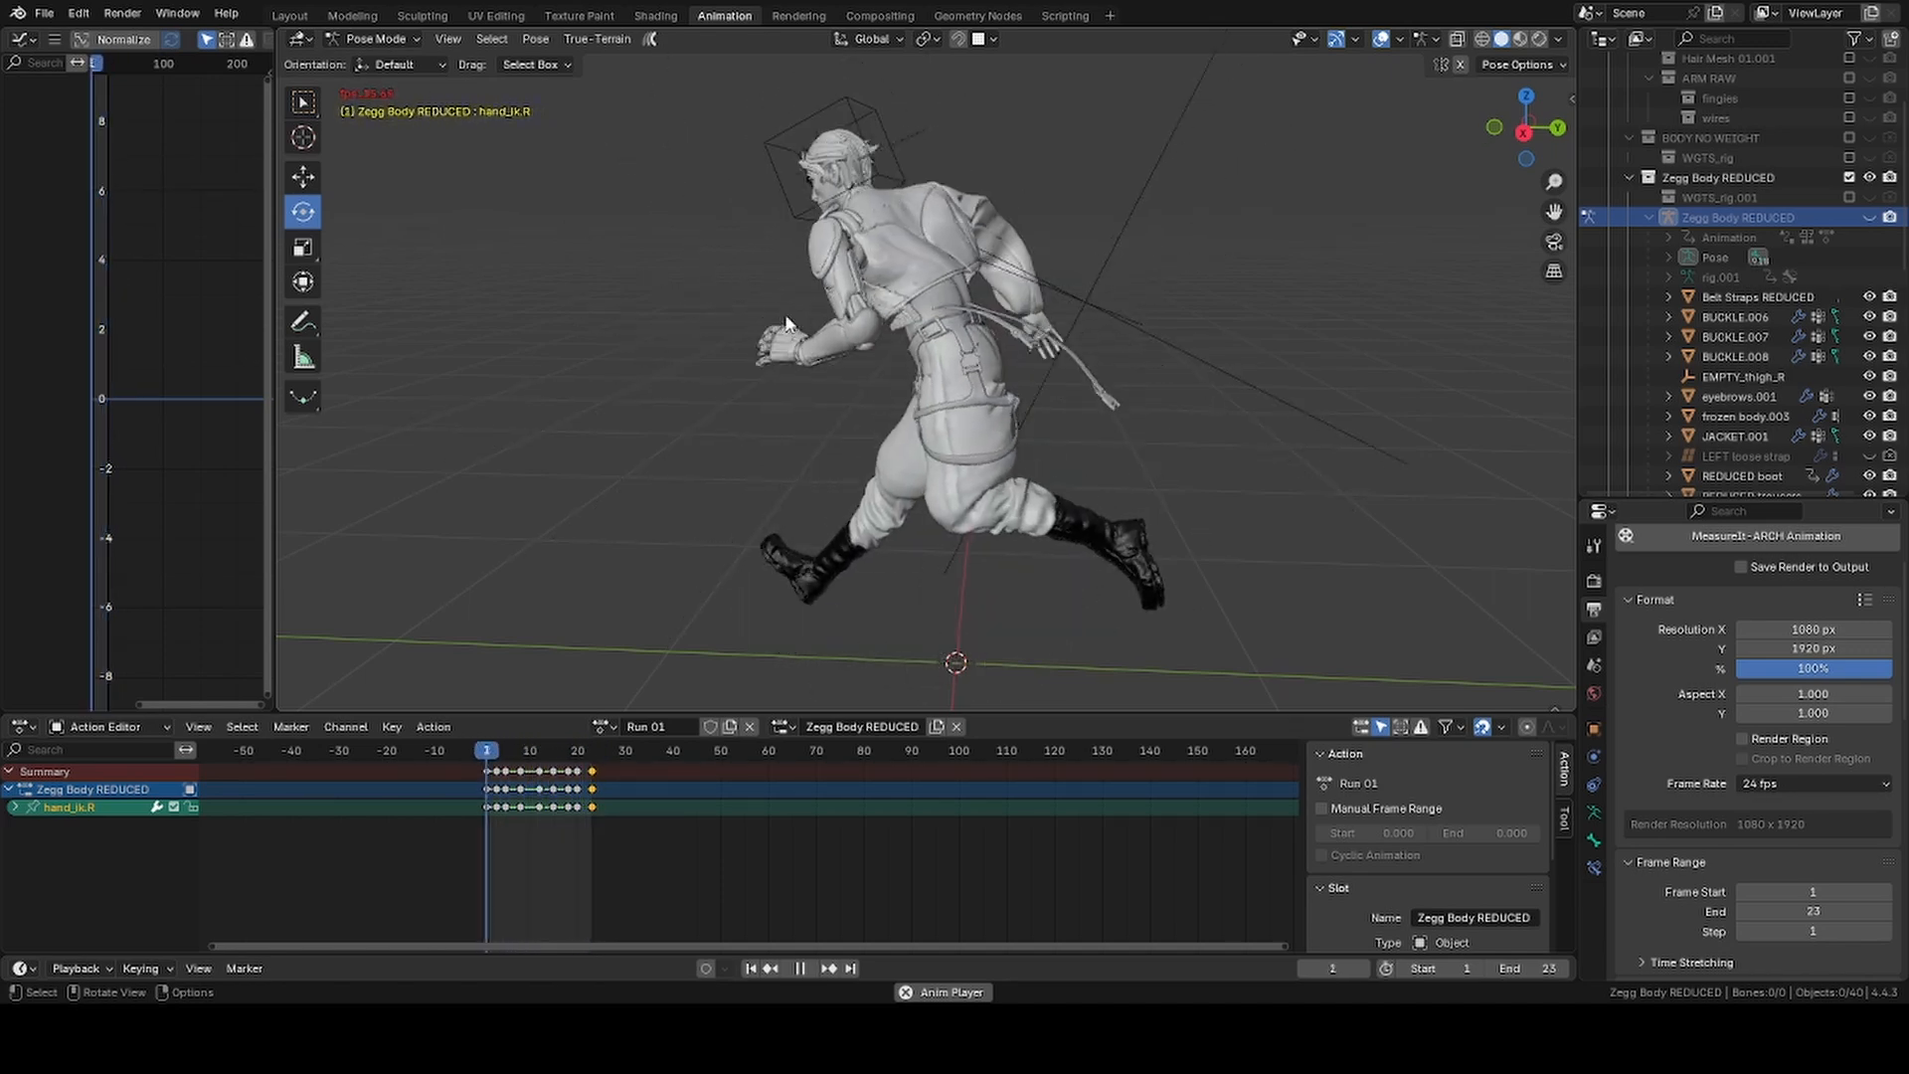
middle_drag(763, 325, 950, 333)
Rotate the head bone at frame 5 and insert a keyframe for it
scroll(949, 333, up, 3)
shift+middle_drag(940, 248, 949, 457)
key(ctrl+z)
scroll(925, 343, up, 2)
middle_drag(885, 343, 954, 284)
click(951, 282)
drag(921, 366, 875, 343)
key(i)
Go to frame 18 and insert a keyframe for the head pose there
click(829, 967)
scroll(925, 378, down, 7)
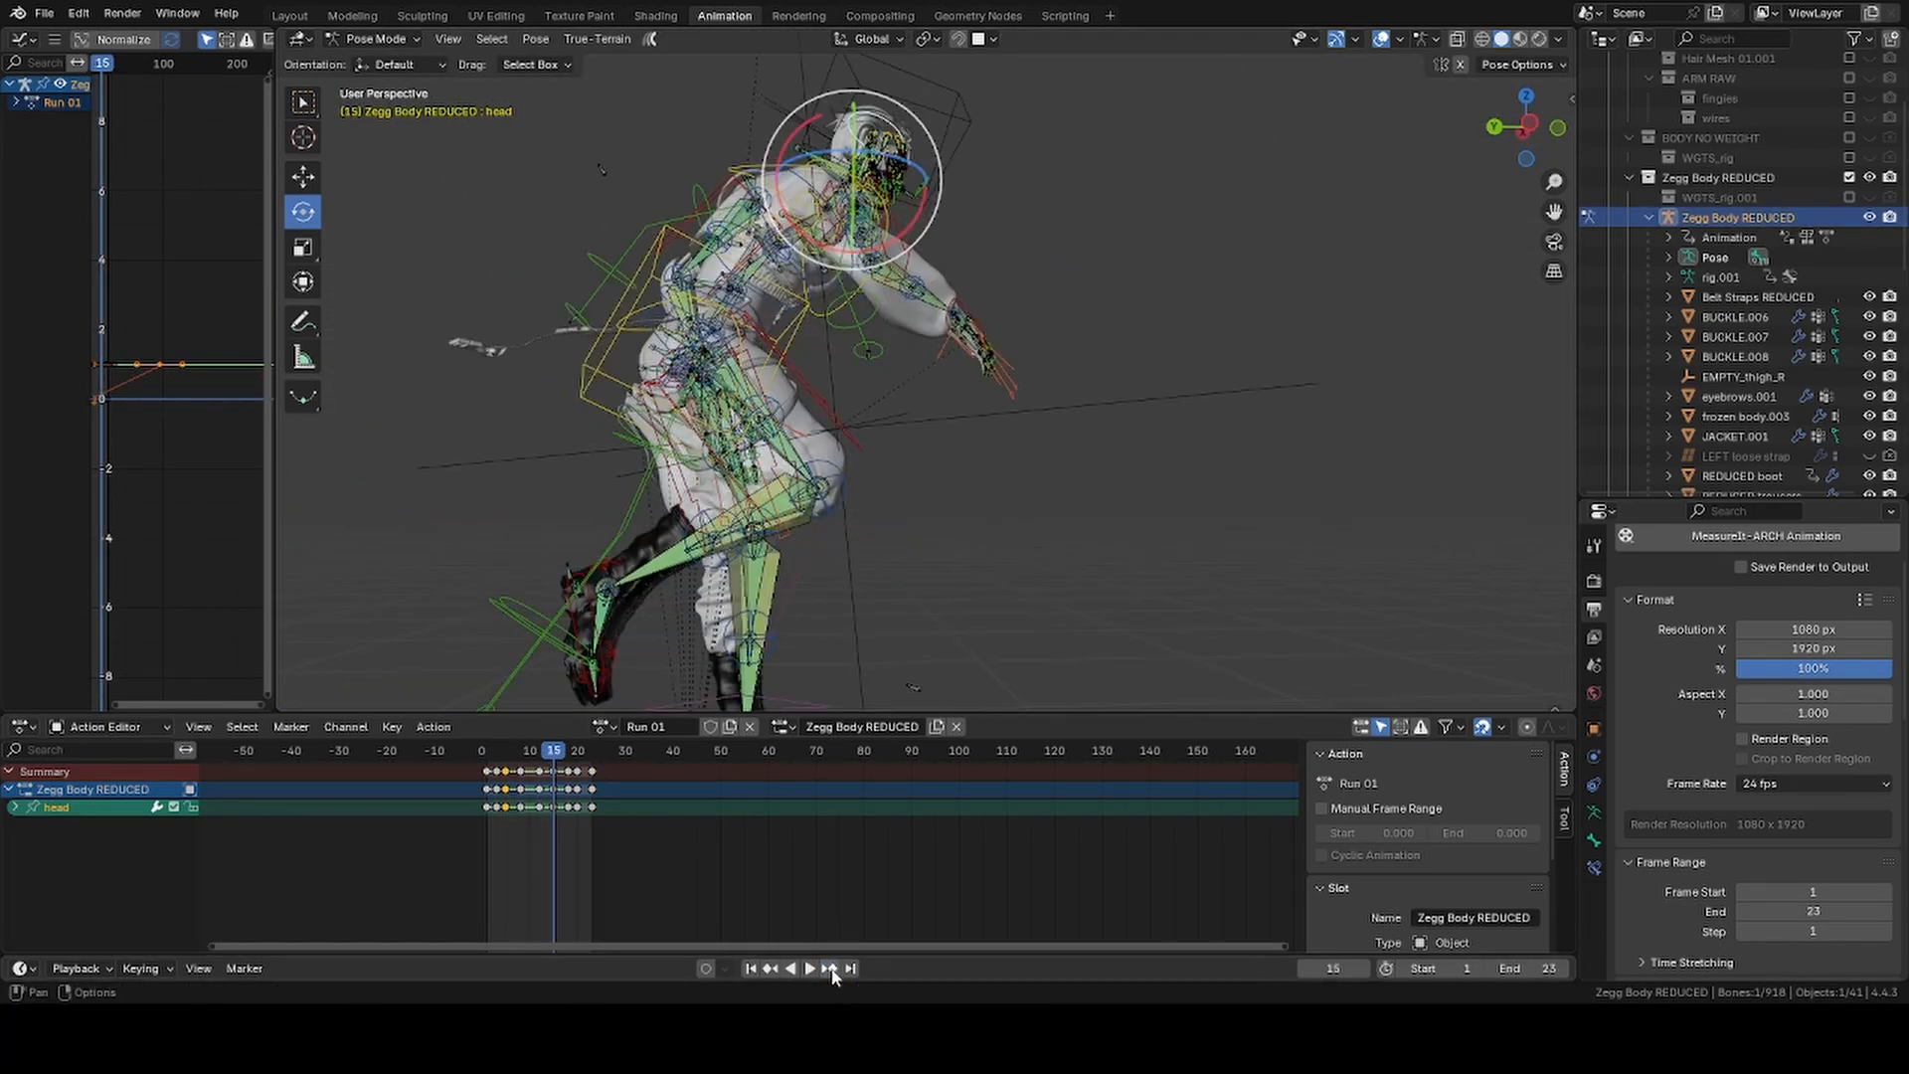
click(809, 968)
click(506, 756)
drag(506, 761, 568, 771)
right_click(922, 239)
click(923, 238)
key(i)
Hide the rig and check the head motion in the playing run cycle
click(1869, 217)
key(space)
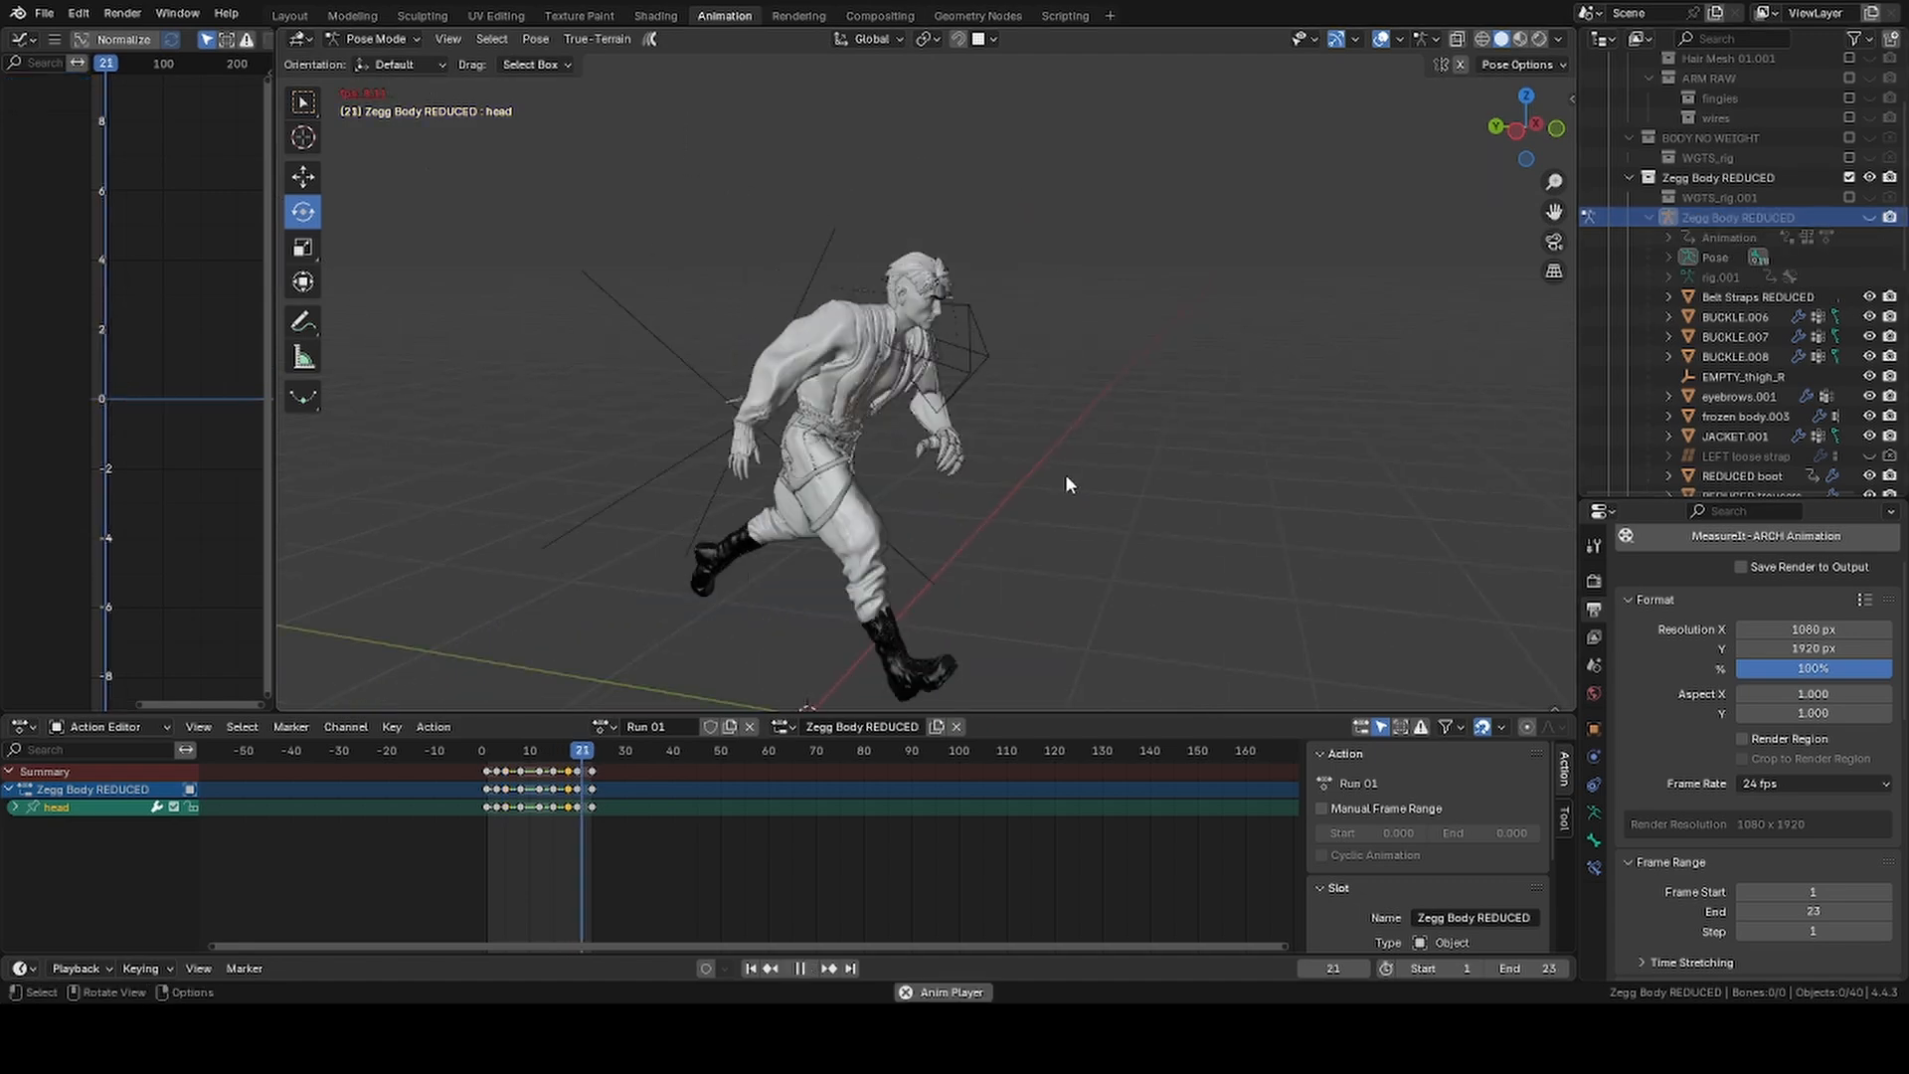
middle_drag(1064, 477, 944, 497)
key(space)
Rotate the head bone at frame 8 and keyframe the head at frames 8 and 20
click(750, 967)
click(830, 968)
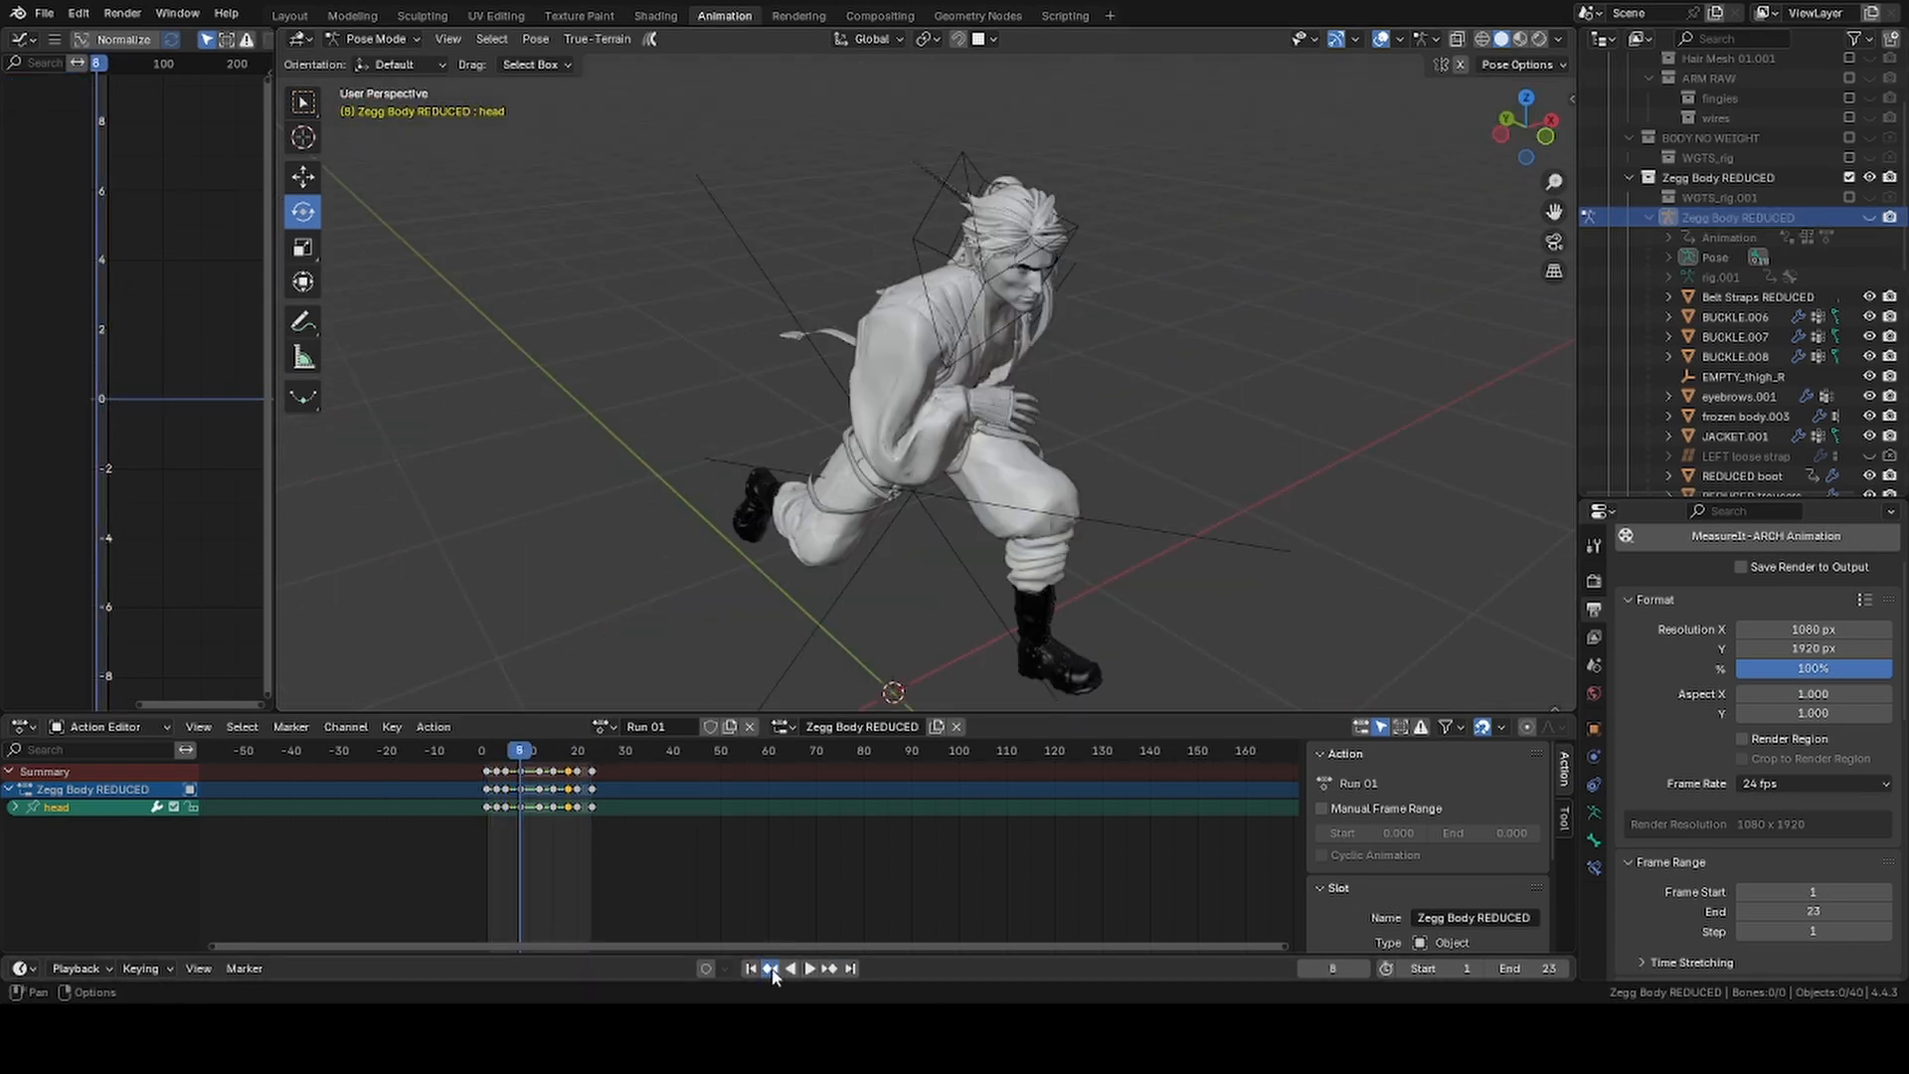
click(770, 967)
middle_drag(815, 497, 935, 468)
scroll(935, 467, up, 3)
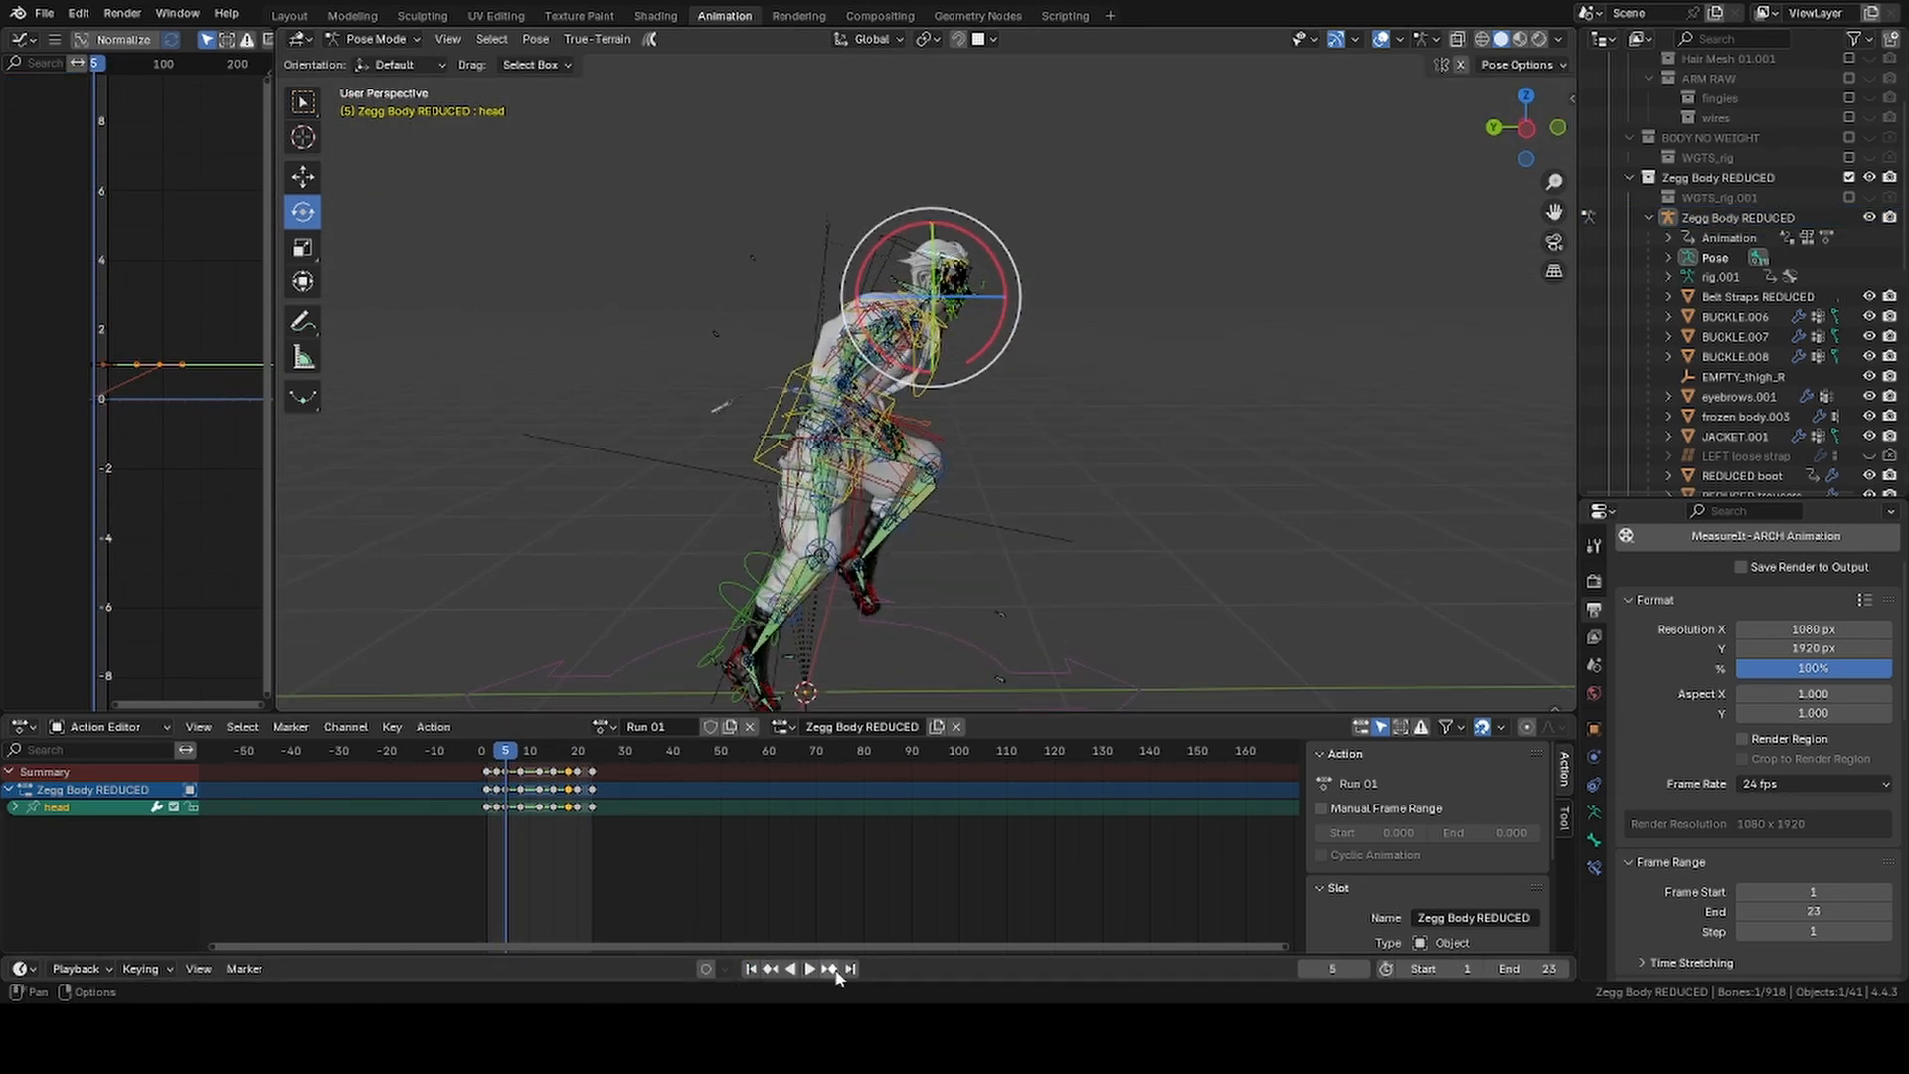
click(830, 967)
scroll(935, 398, up, 5)
key(r)
click(1193, 229)
click(576, 752)
right_click(966, 209)
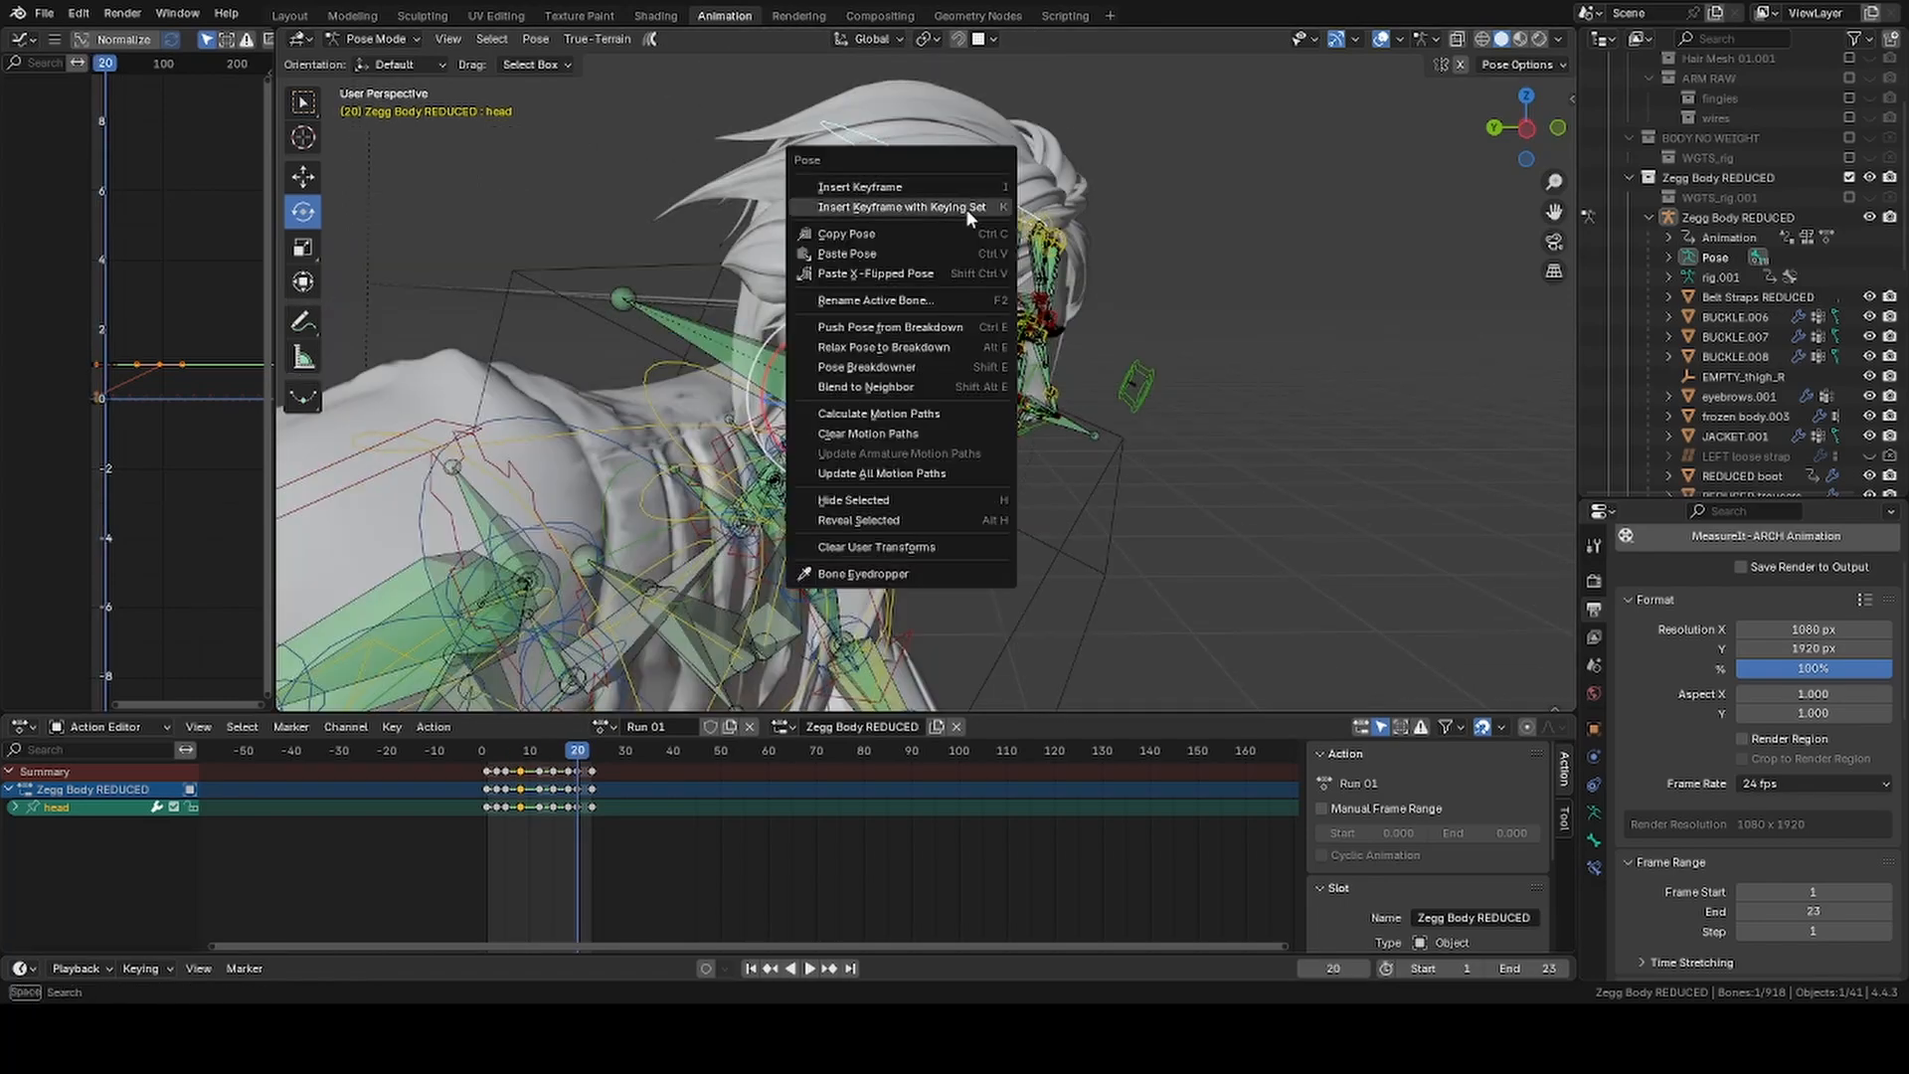
click(967, 209)
Hide the rig and play back the run cycle with the adjusted head keyframes
click(1869, 216)
key(space)
scroll(1000, 467, down, 5)
middle_drag(999, 468, 1018, 413)
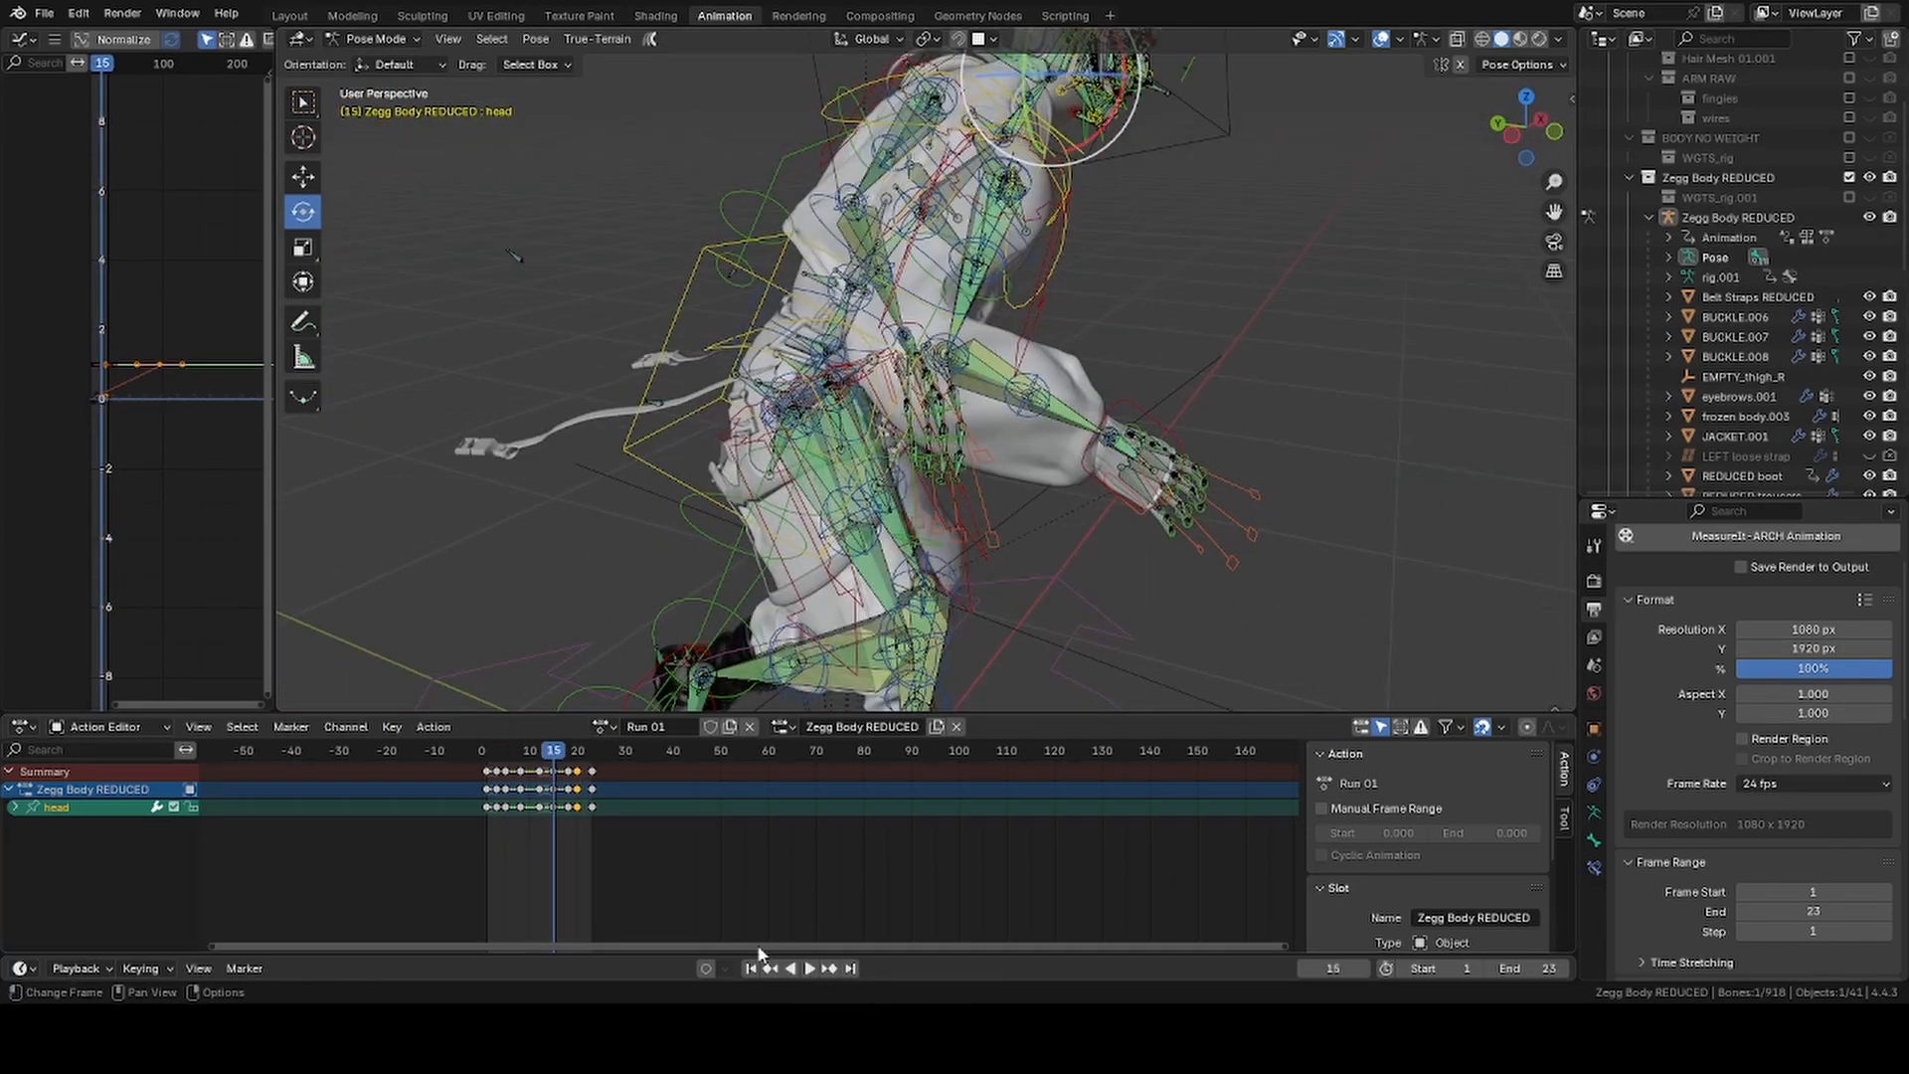
Rotate the right hand's pinky base bone and a neighbouring finger bone at frame 1
click(752, 967)
middle_drag(994, 437, 895, 398)
scroll(875, 357, up, 3)
click(867, 320)
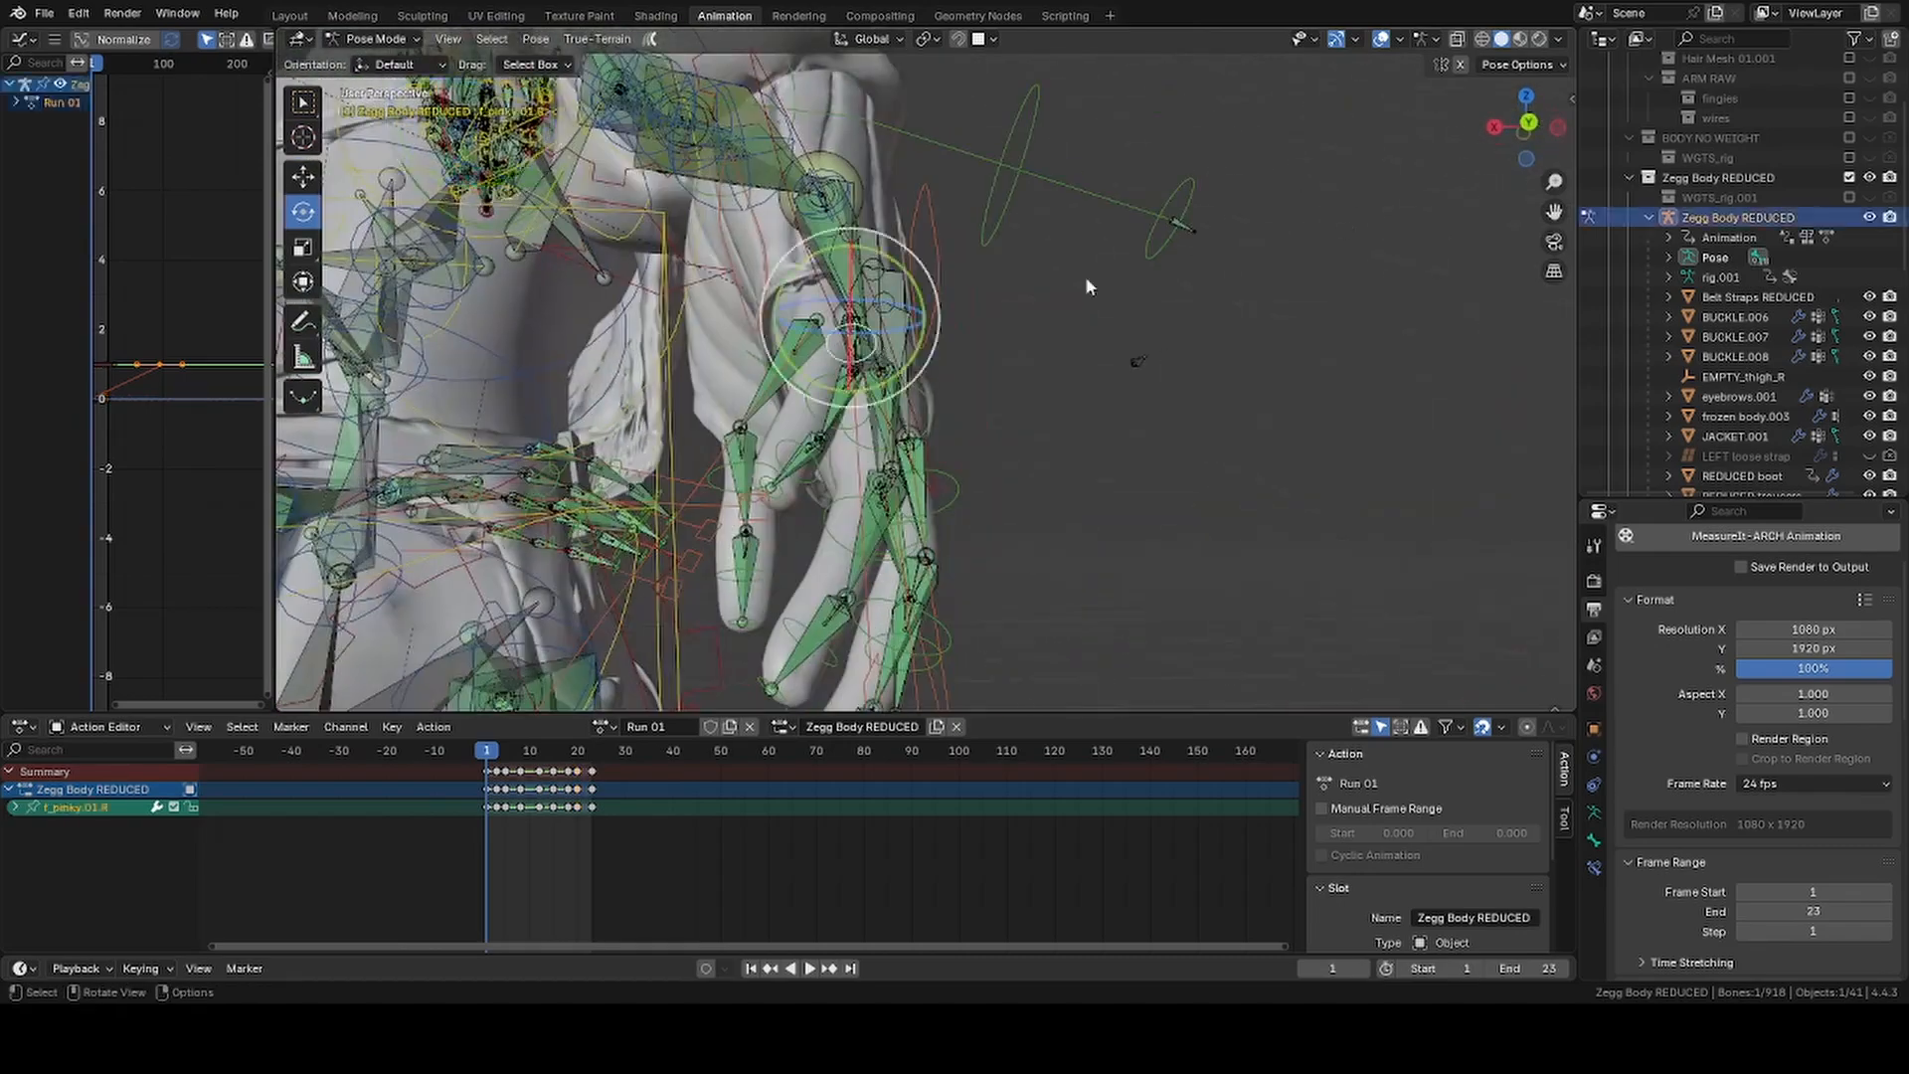
key(r)
middle_drag(1083, 276, 890, 324)
click(1042, 363)
click(890, 324)
scroll(954, 338, up, 2)
key(r)
click(1014, 393)
Rotate the right thumb's tip bone, thumb.03.R, at frame 1
middle_drag(1014, 393, 1144, 507)
click(1178, 323)
click(1149, 512)
key(r)
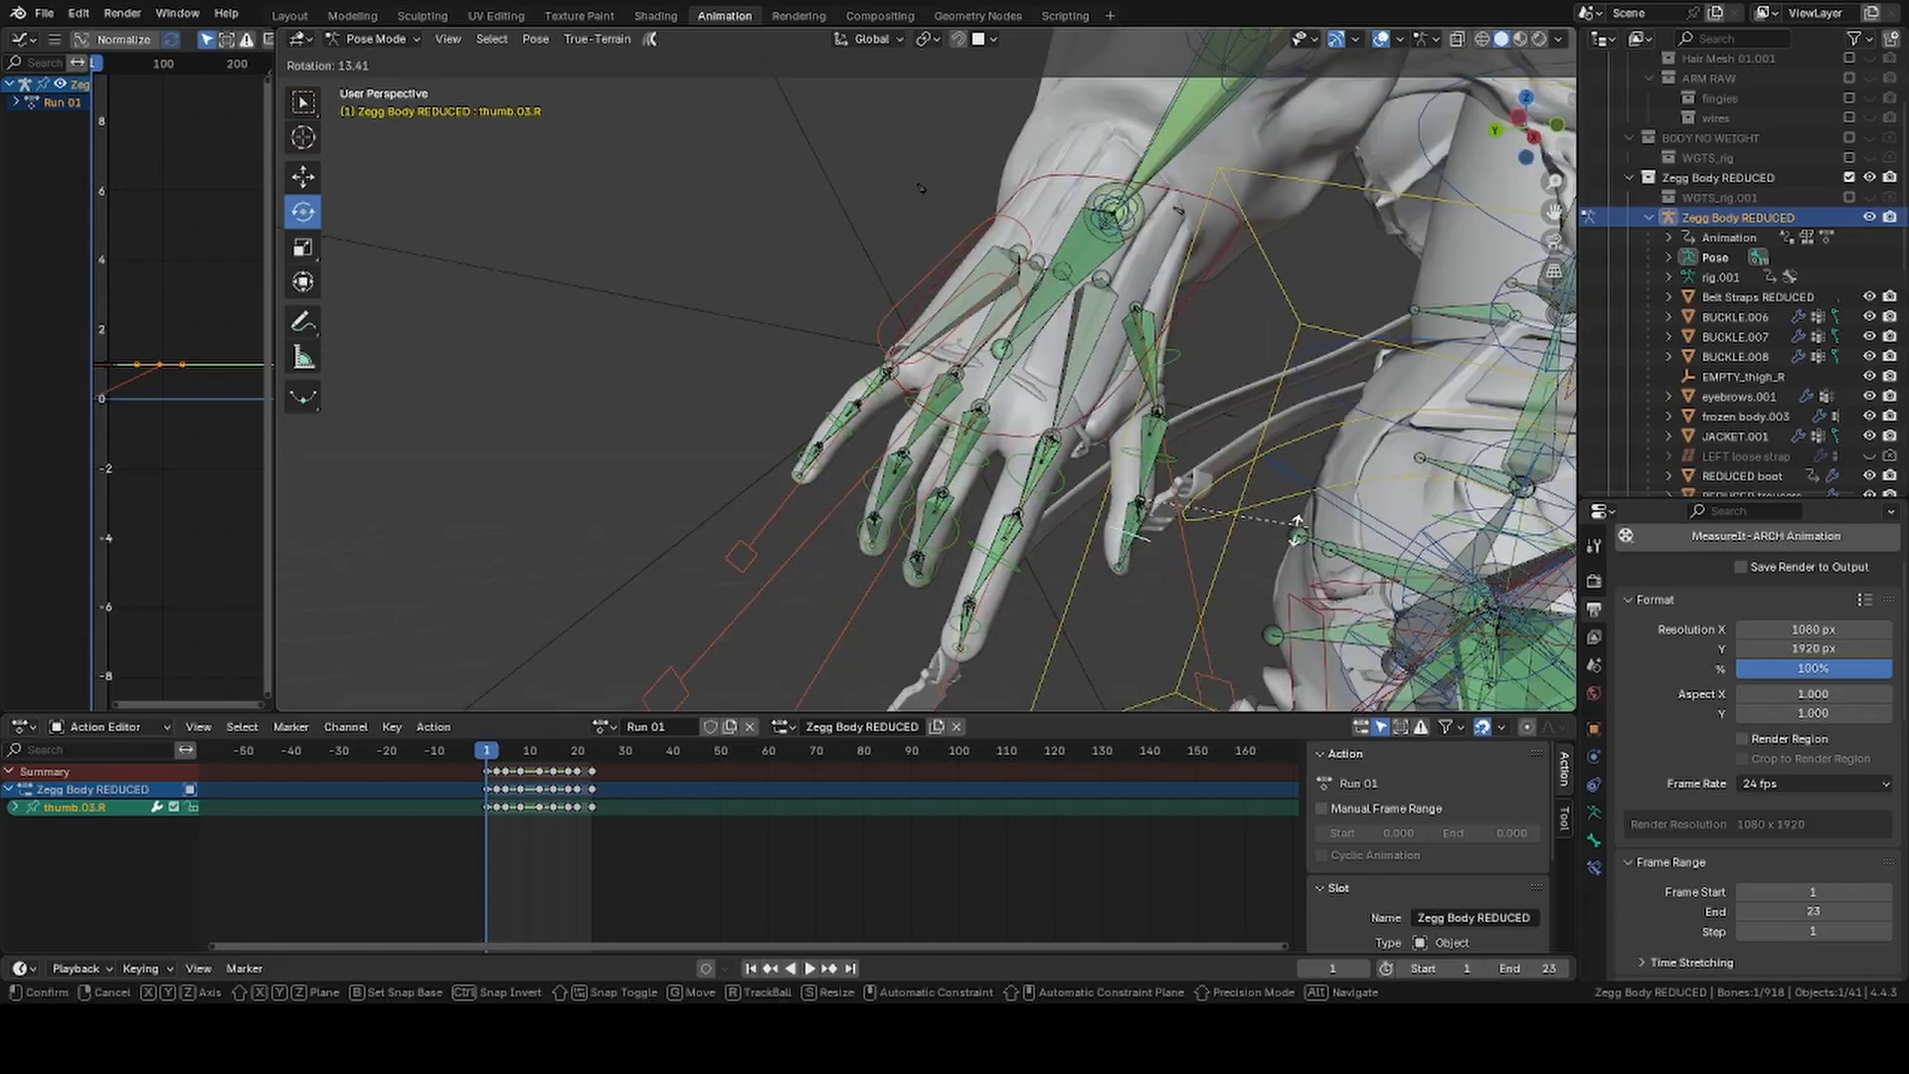
click(1293, 522)
middle_drag(1292, 522, 1124, 497)
Copy the pose of the right finger and thumb bones from frame 1 and paste and keyframe it at frame 23
shift+drag(855, 378, 1124, 642)
middle_drag(1121, 643, 1218, 597)
click(1013, 482)
shift+click(983, 547)
shift+click(959, 445)
shift+click(953, 489)
shift+click(932, 403)
shift+click(913, 447)
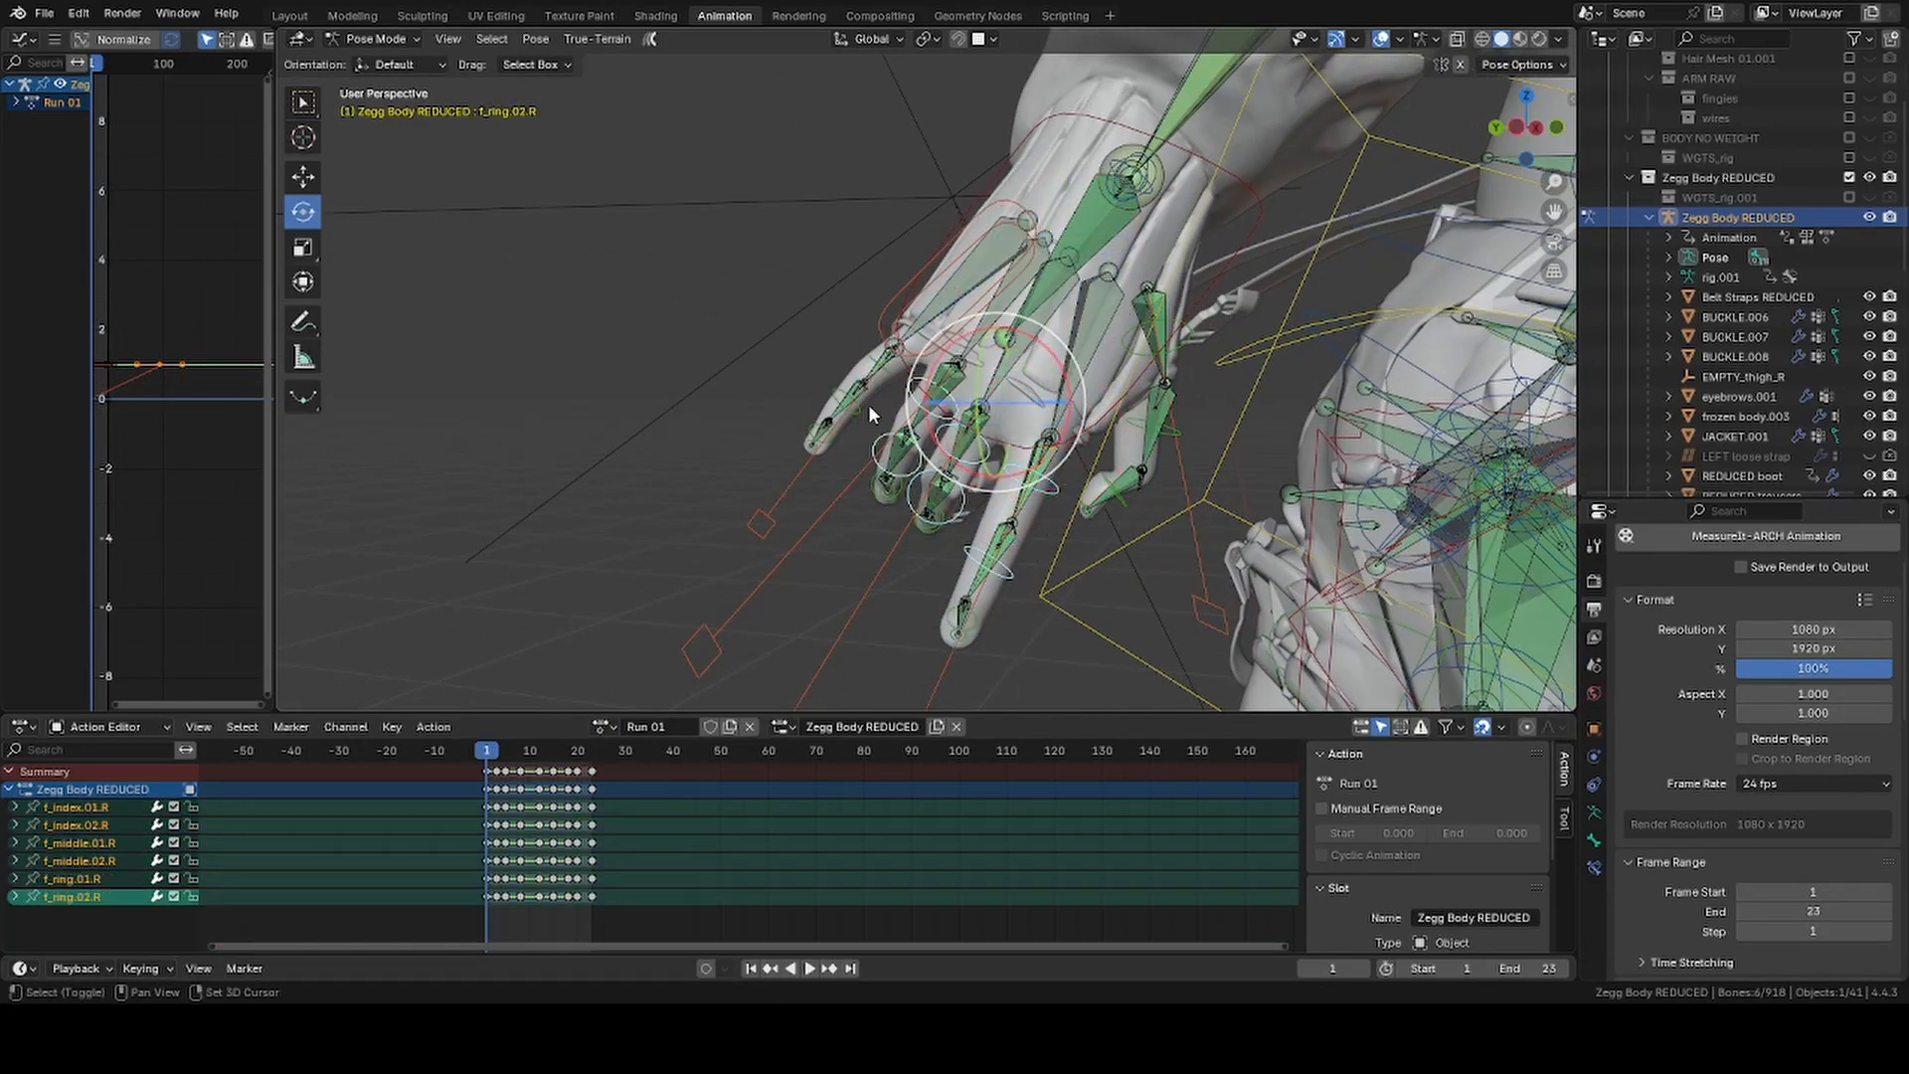
shift+click(863, 408)
shift+click(1183, 453)
shift+click(1146, 494)
key(ctrl+c)
click(851, 967)
key(ctrl+v)
key(k)
scroll(994, 478, down, 4)
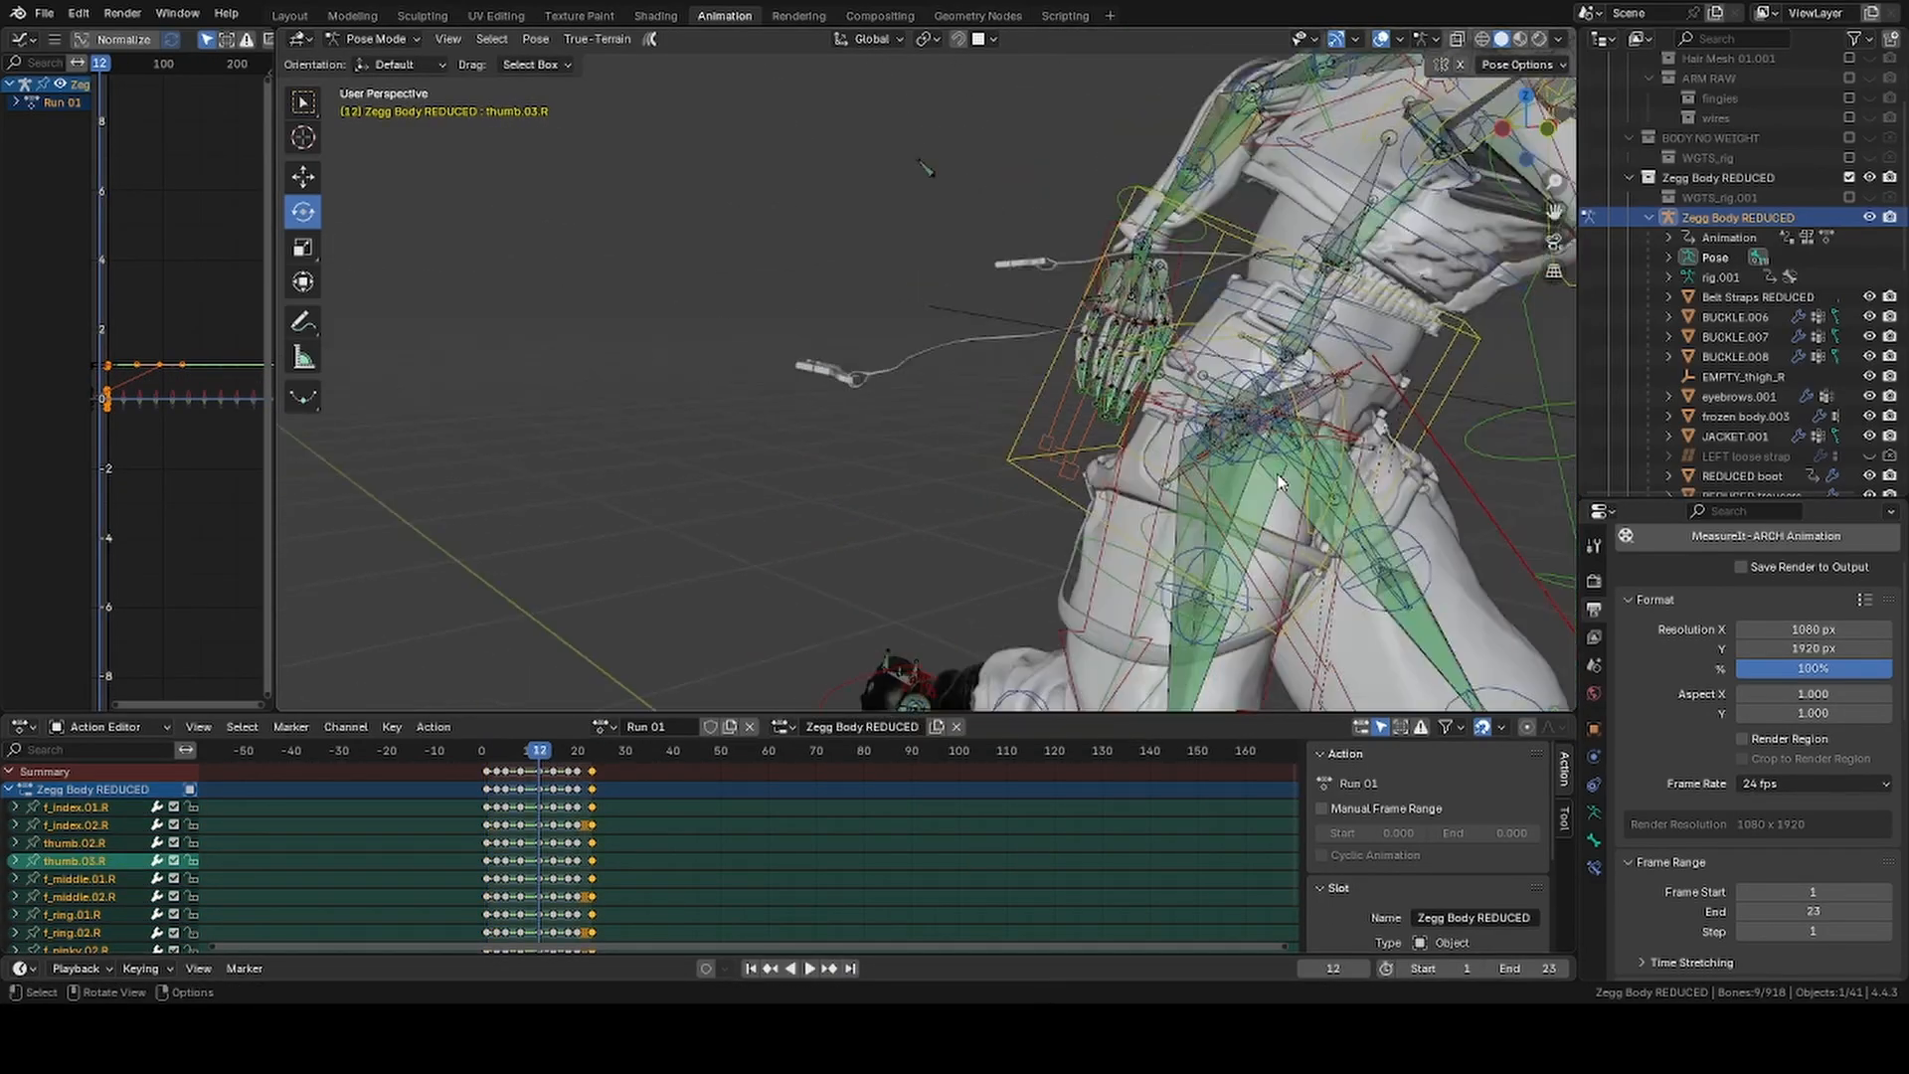
Rotate the left hand's pinky base bone and thumb base bone at frame 12
middle_drag(1243, 498, 1358, 427)
click(1082, 489)
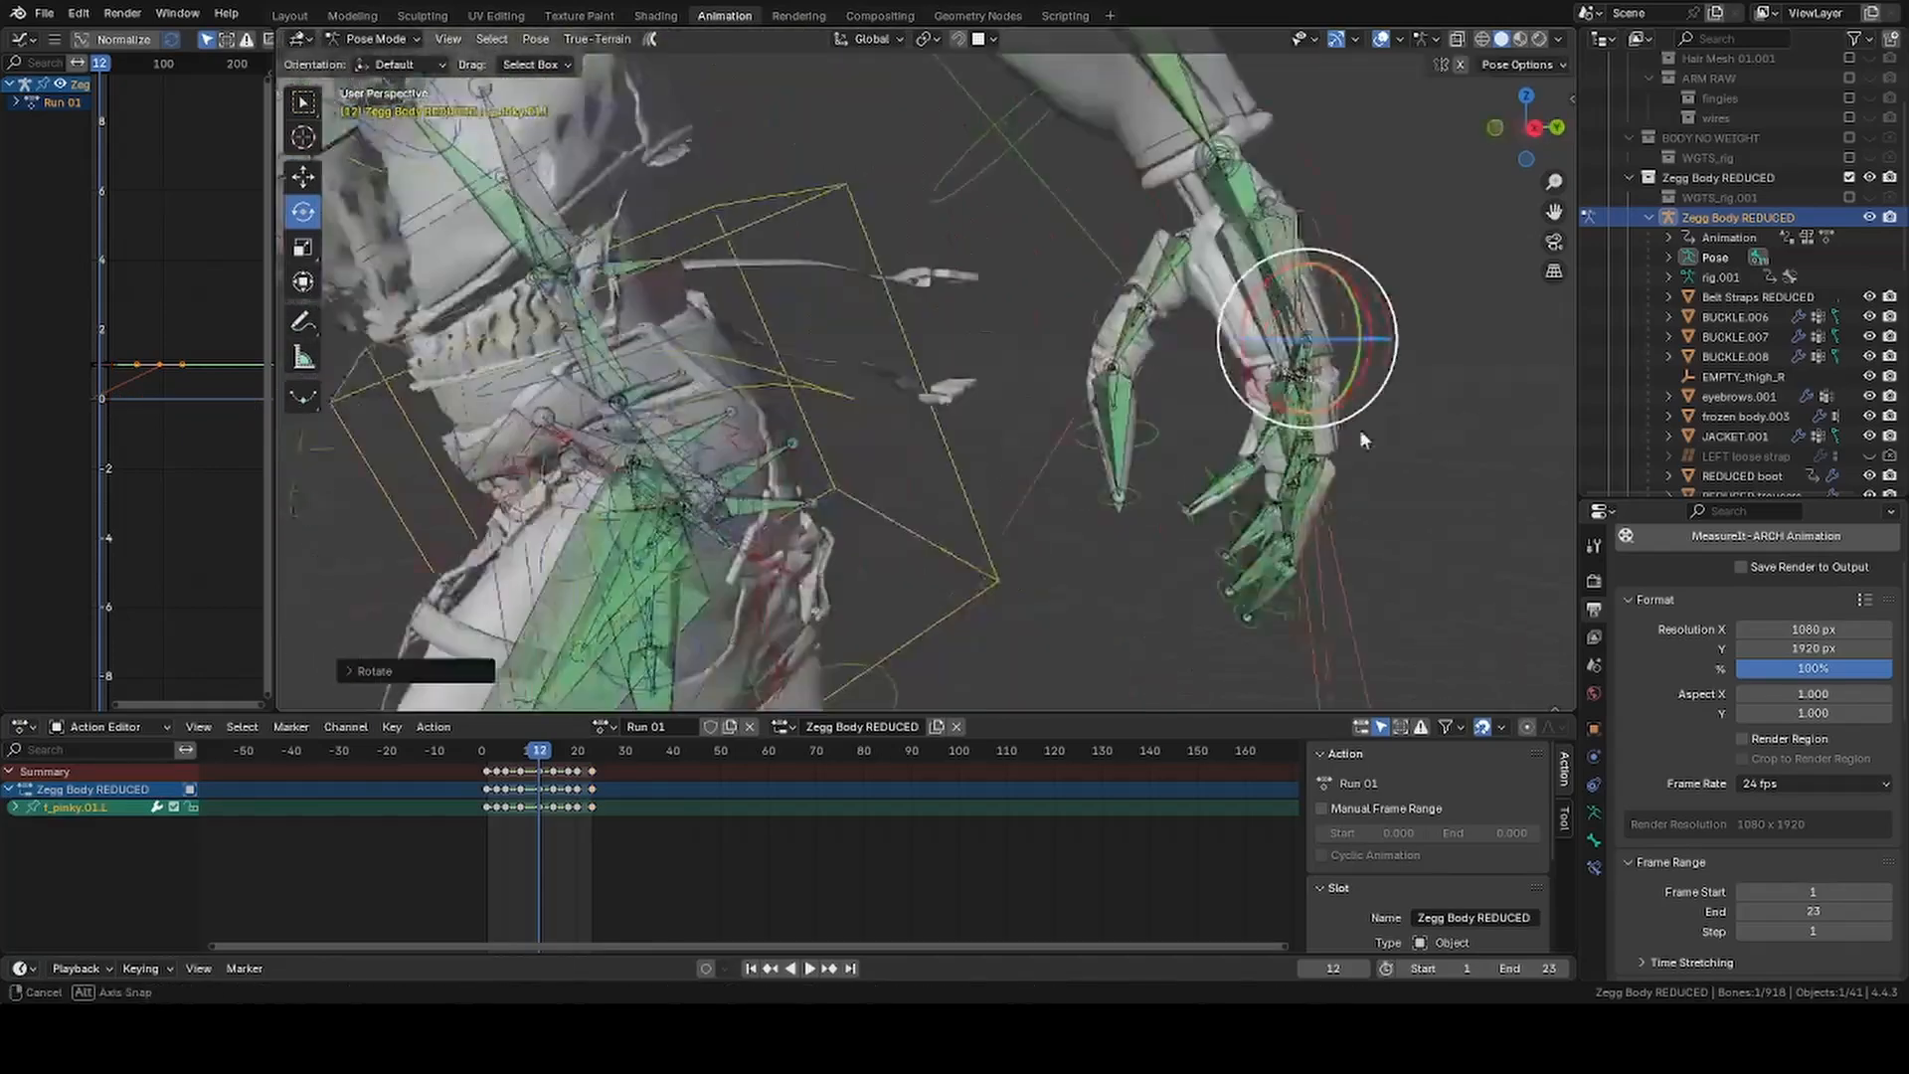
scroll(1342, 427, up, 4)
key(r)
click(1303, 343)
scroll(1243, 348, down, 4)
key(r)
click(1244, 324)
middle_drag(1243, 324, 1093, 334)
key(r)
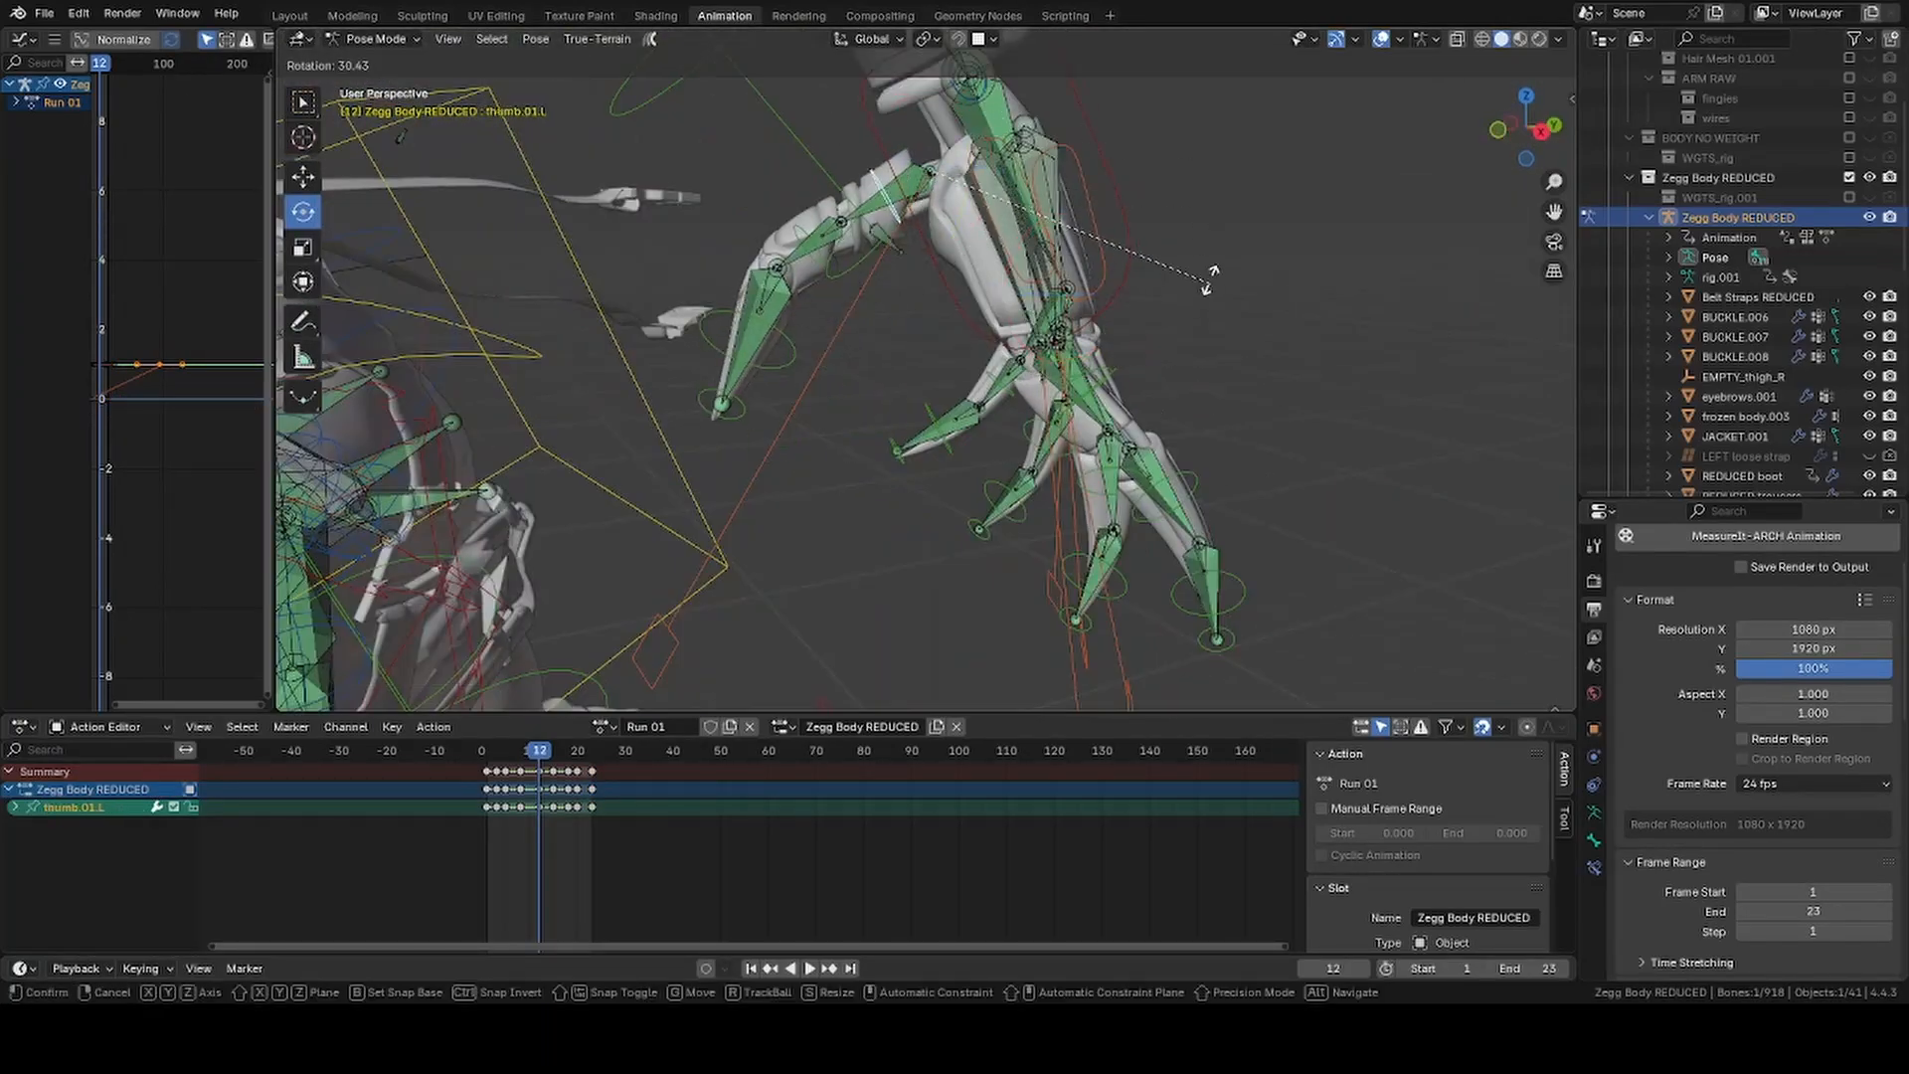
Add the left hand's finger bones to the selection and save the file
shift+click(943, 198)
shift+click(1037, 392)
shift+click(990, 383)
shift+click(938, 354)
scroll(1093, 368, down, 6)
click(1193, 374)
key(ctrl+s)
Rotate a bone of the right hand about the Z axis at frame 12
key(shift+alt+z)
scroll(1372, 313, up, 4)
key(shift+alt+z)
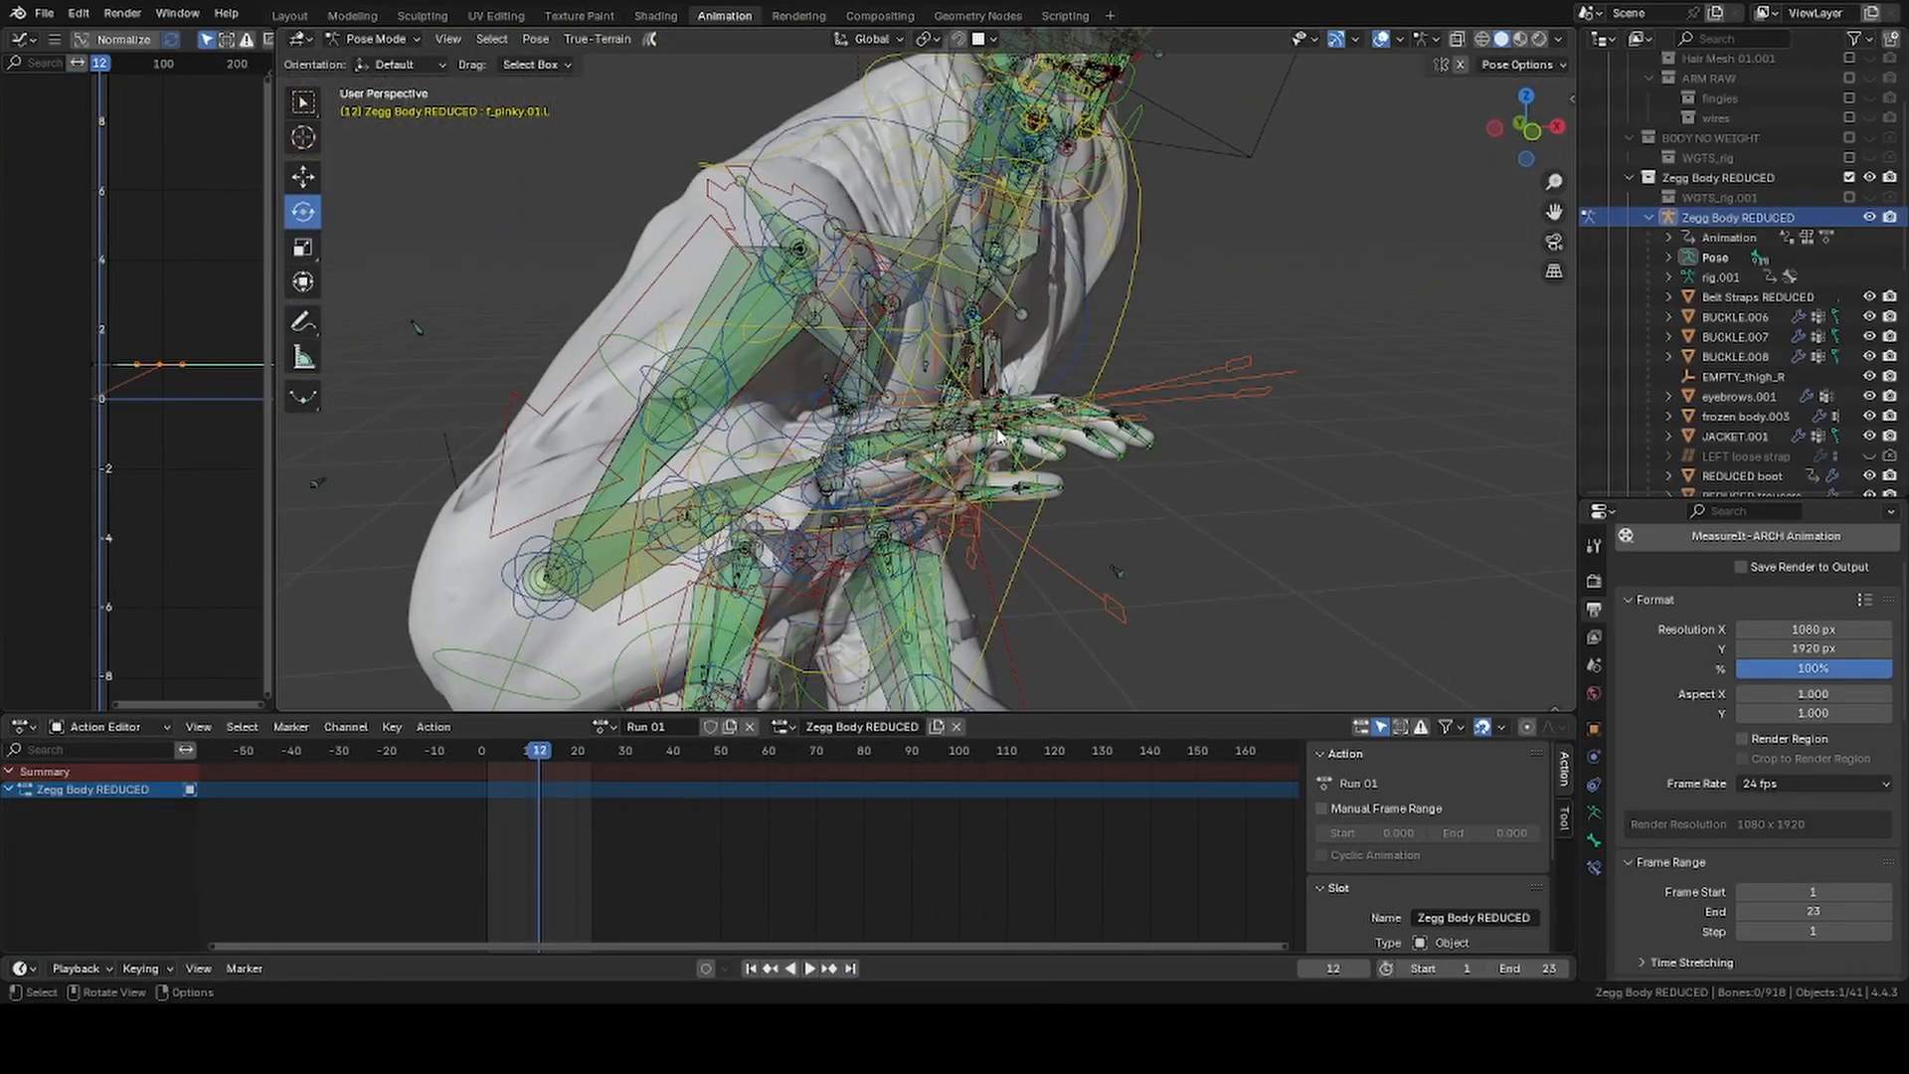
middle_drag(1089, 467, 1044, 314)
click(1095, 548)
key(r)
key(z)
click(1103, 497)
Scale down the right middle finger's master control at frame 12 to curl the finger
scroll(1031, 341, up, 4)
scroll(1031, 341, down, 4)
scroll(1044, 314, up, 3)
click(1411, 286)
key(s)
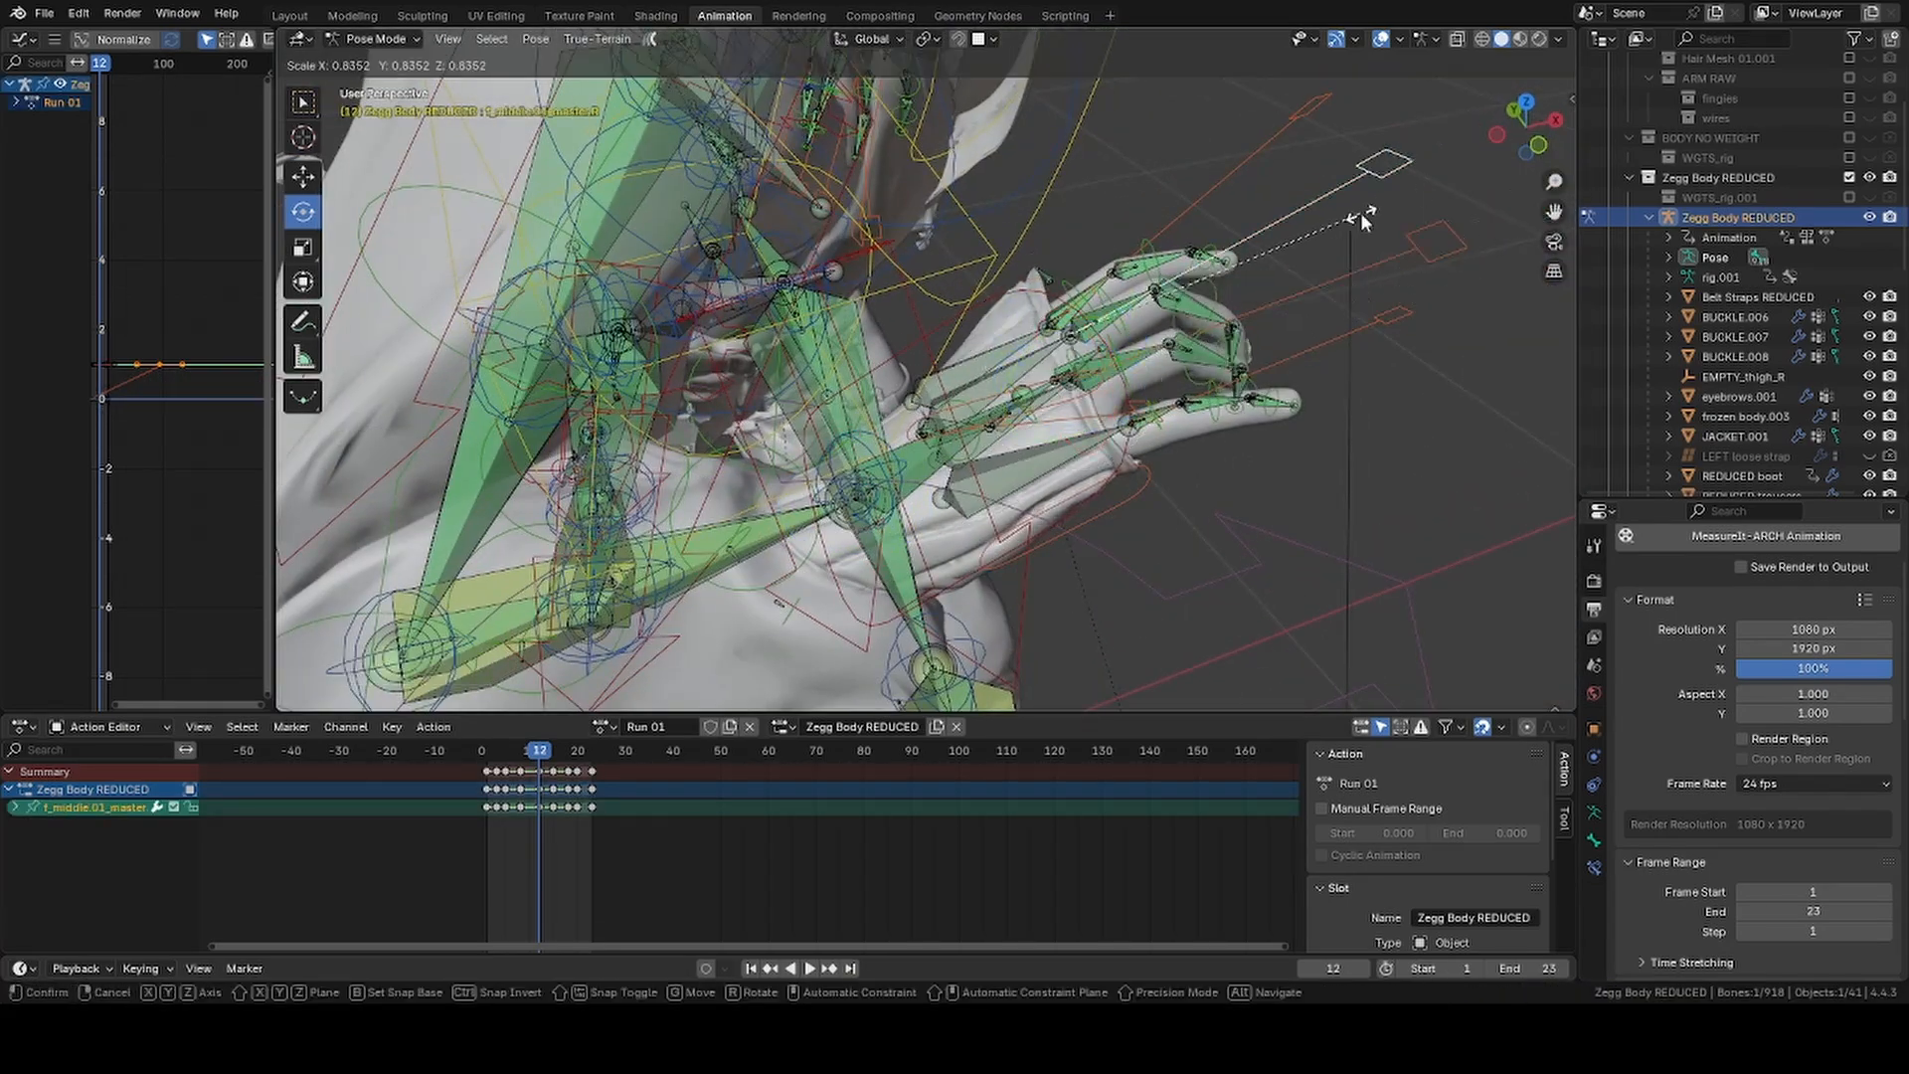
middle_drag(1384, 335, 967, 342)
click(966, 344)
Keyframe the right hand's index, thumb, middle, ring and pinky master controls at frame 12 and save the file
middle_drag(871, 459, 1014, 199)
shift+click(1035, 119)
shift+click(1134, 121)
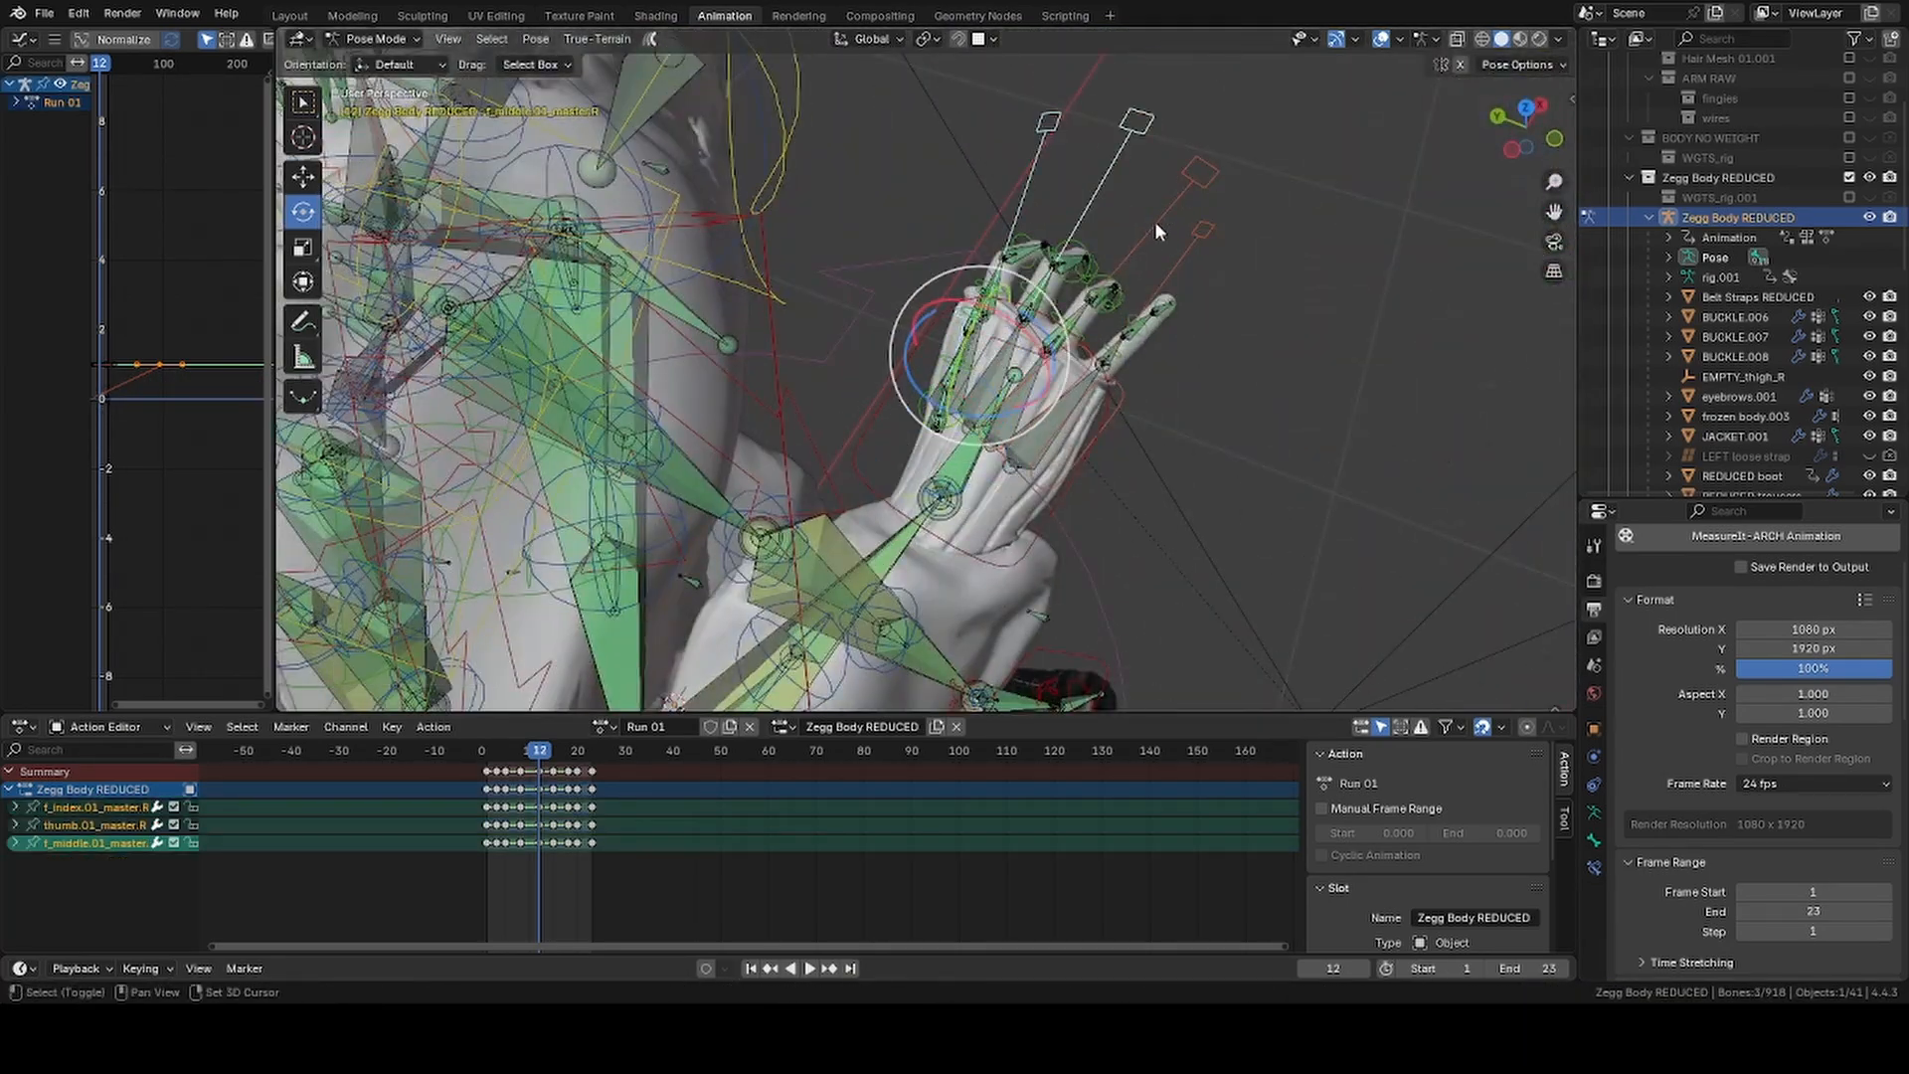
shift+click(1159, 218)
shift+click(1218, 233)
key(ctrl+s)
Hide the rig and play the run cycle to check the finger poses
click(1869, 217)
scroll(974, 459, down, 6)
key(space)
middle_drag(974, 460, 889, 456)
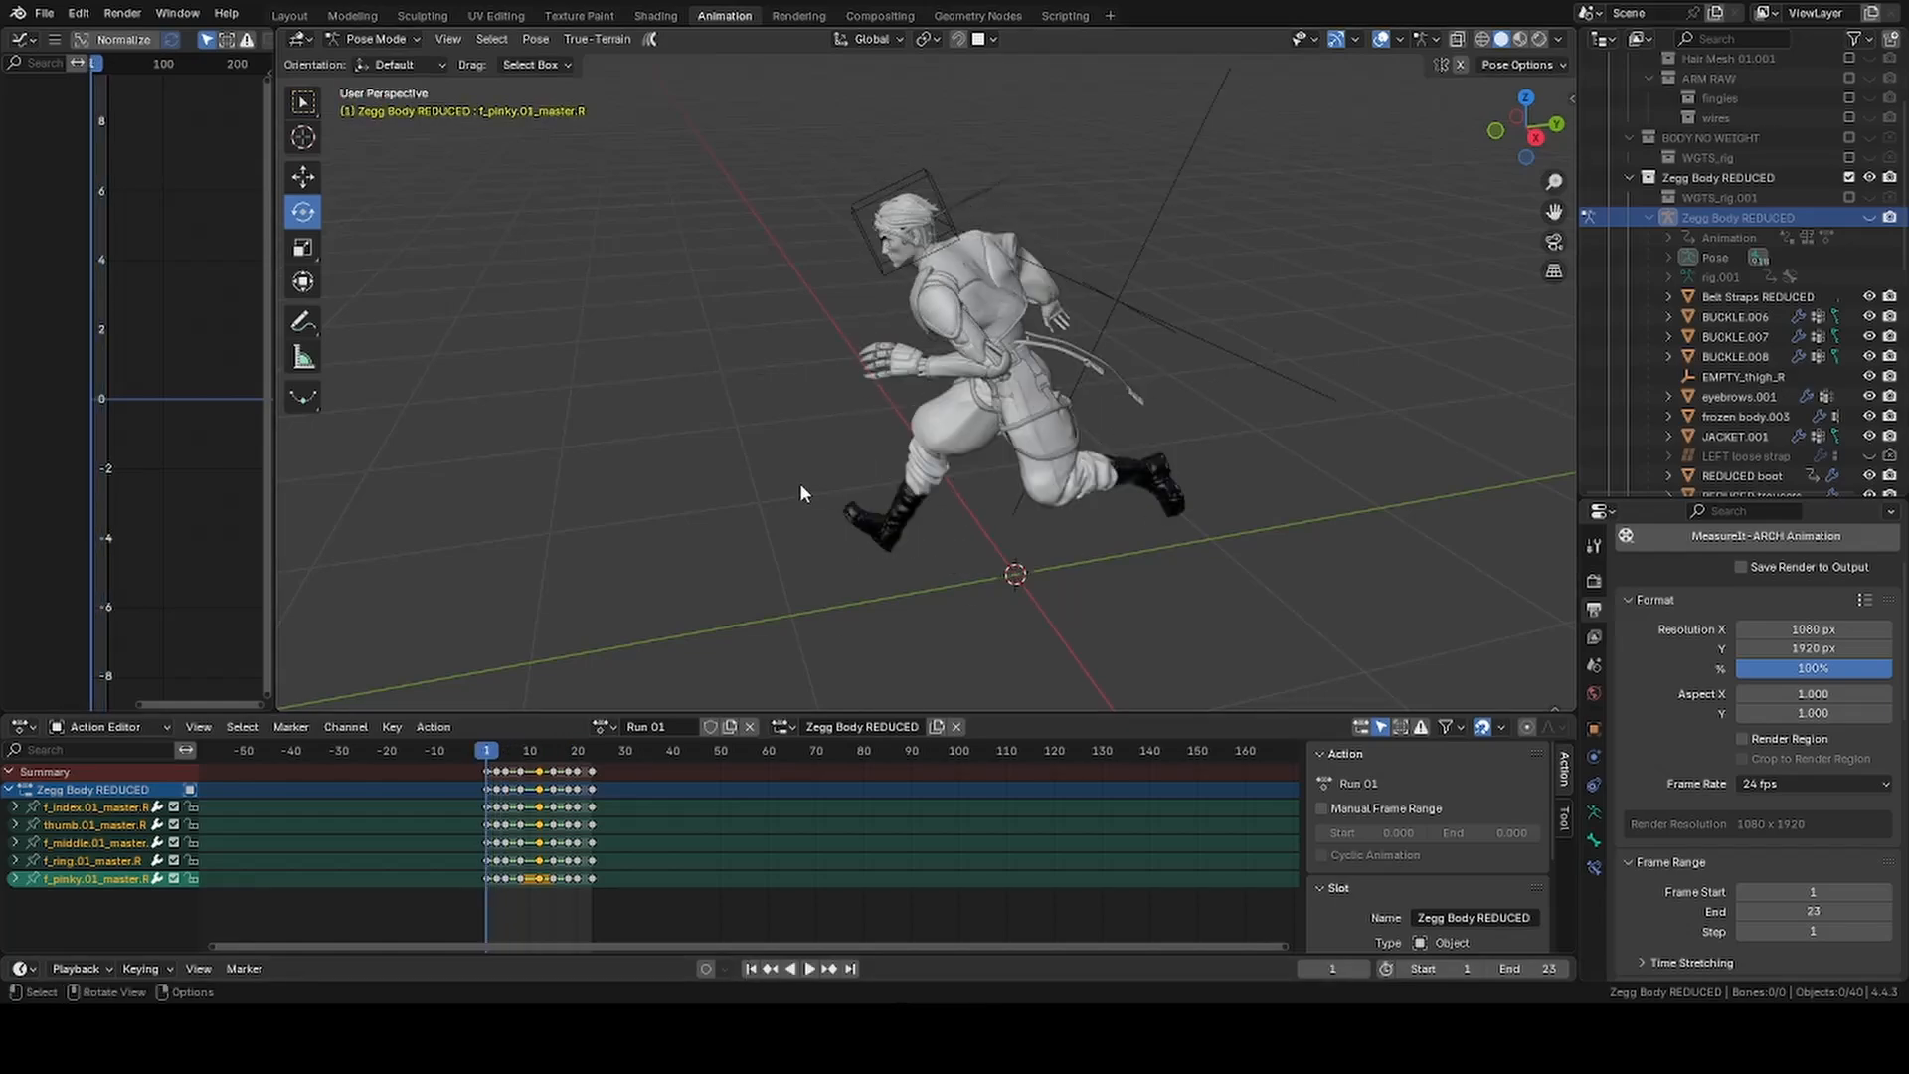
key(space)
Show the rig again and save the file
click(1870, 217)
scroll(1125, 392, up, 6)
key(ctrl+s)
Rotate the left hand's finger and thumb bones, including thumb.02.L, at frame 1 to refine the hand pose
click(1005, 366)
key(r)
click(1133, 239)
click(795, 360)
middle_drag(1134, 238, 1143, 487)
scroll(840, 397, up, 3)
click(793, 509)
key(r)
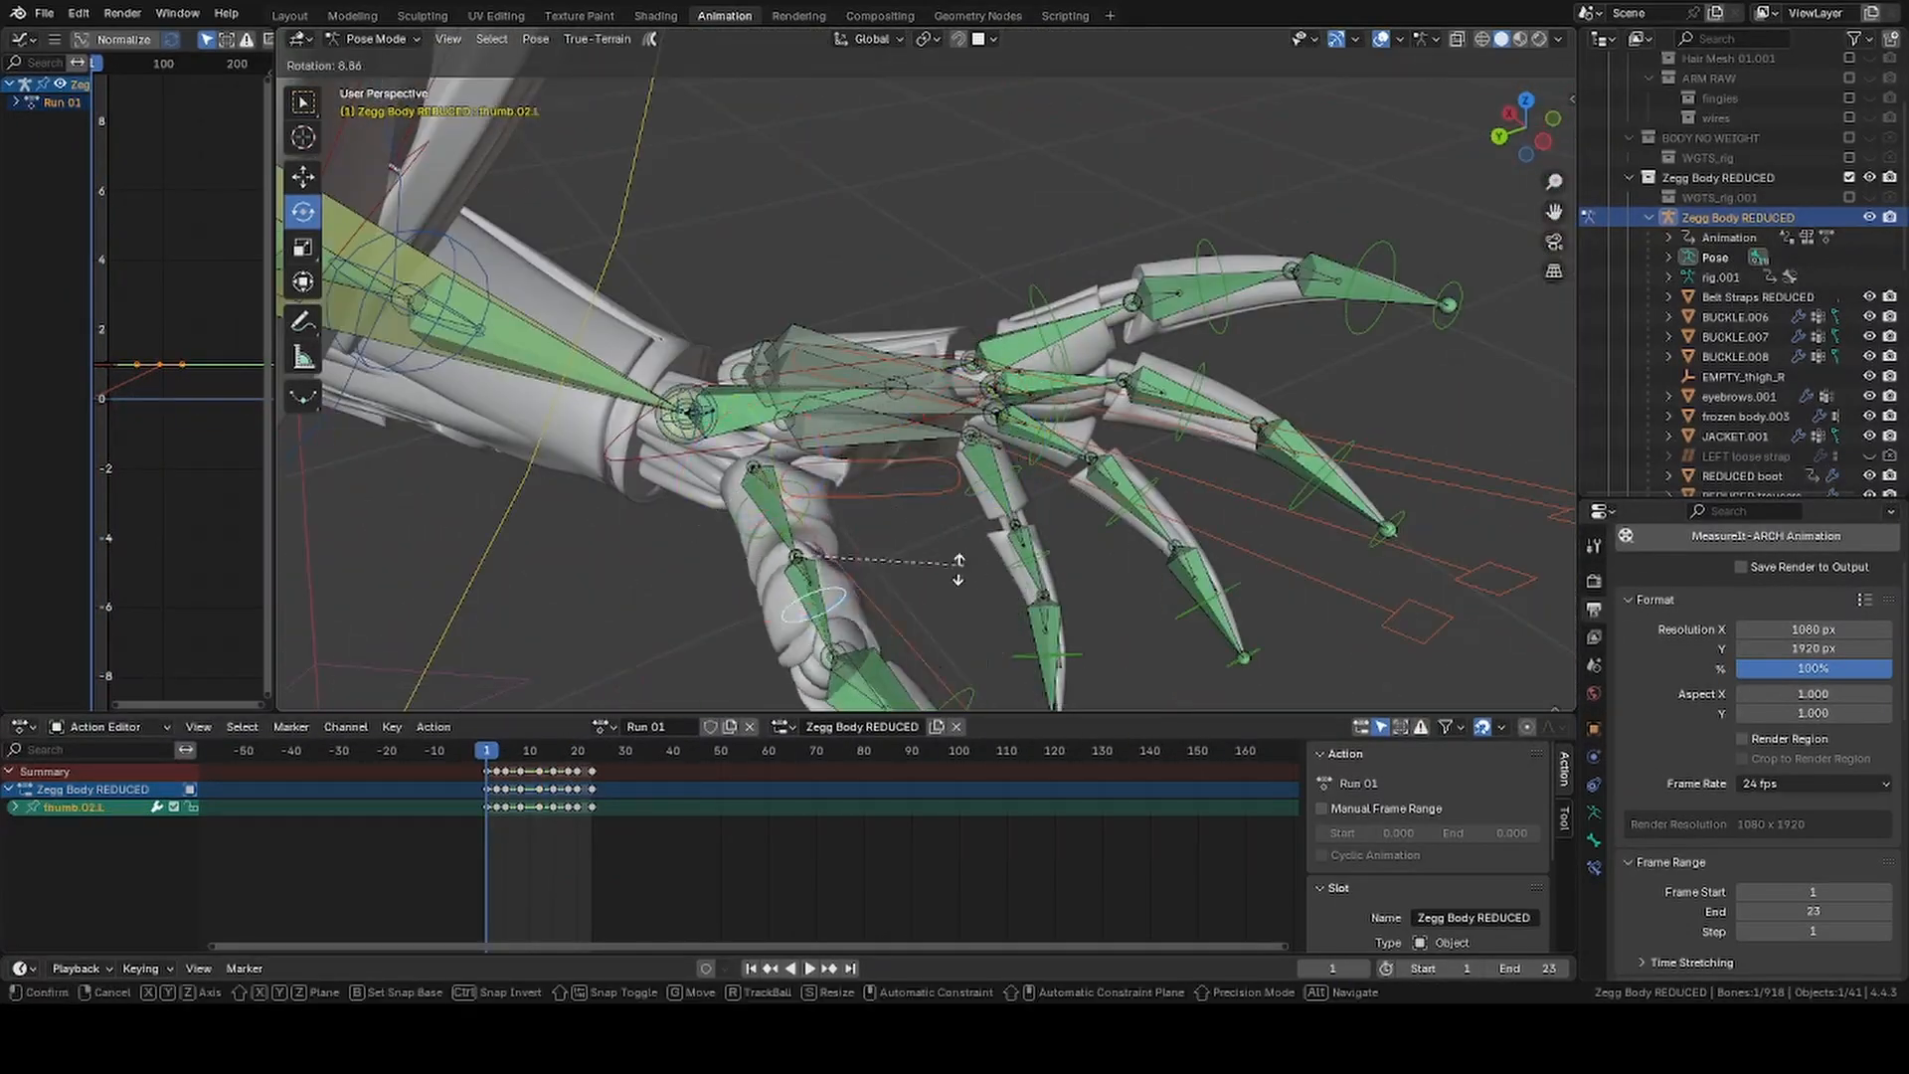
click(957, 569)
Keyframe the left hand's index, middle, ring, pinky and thumb bones at frame 1 and save the file
scroll(956, 527, down, 3)
shift+click(981, 449)
shift+click(997, 356)
shift+click(996, 356)
middle_drag(997, 356, 1027, 388)
shift+click(845, 438)
scroll(994, 388, down, 6)
key(ctrl+s)
Hide the rig, play the run cycle to check the left hand, and show the rig again
click(1869, 217)
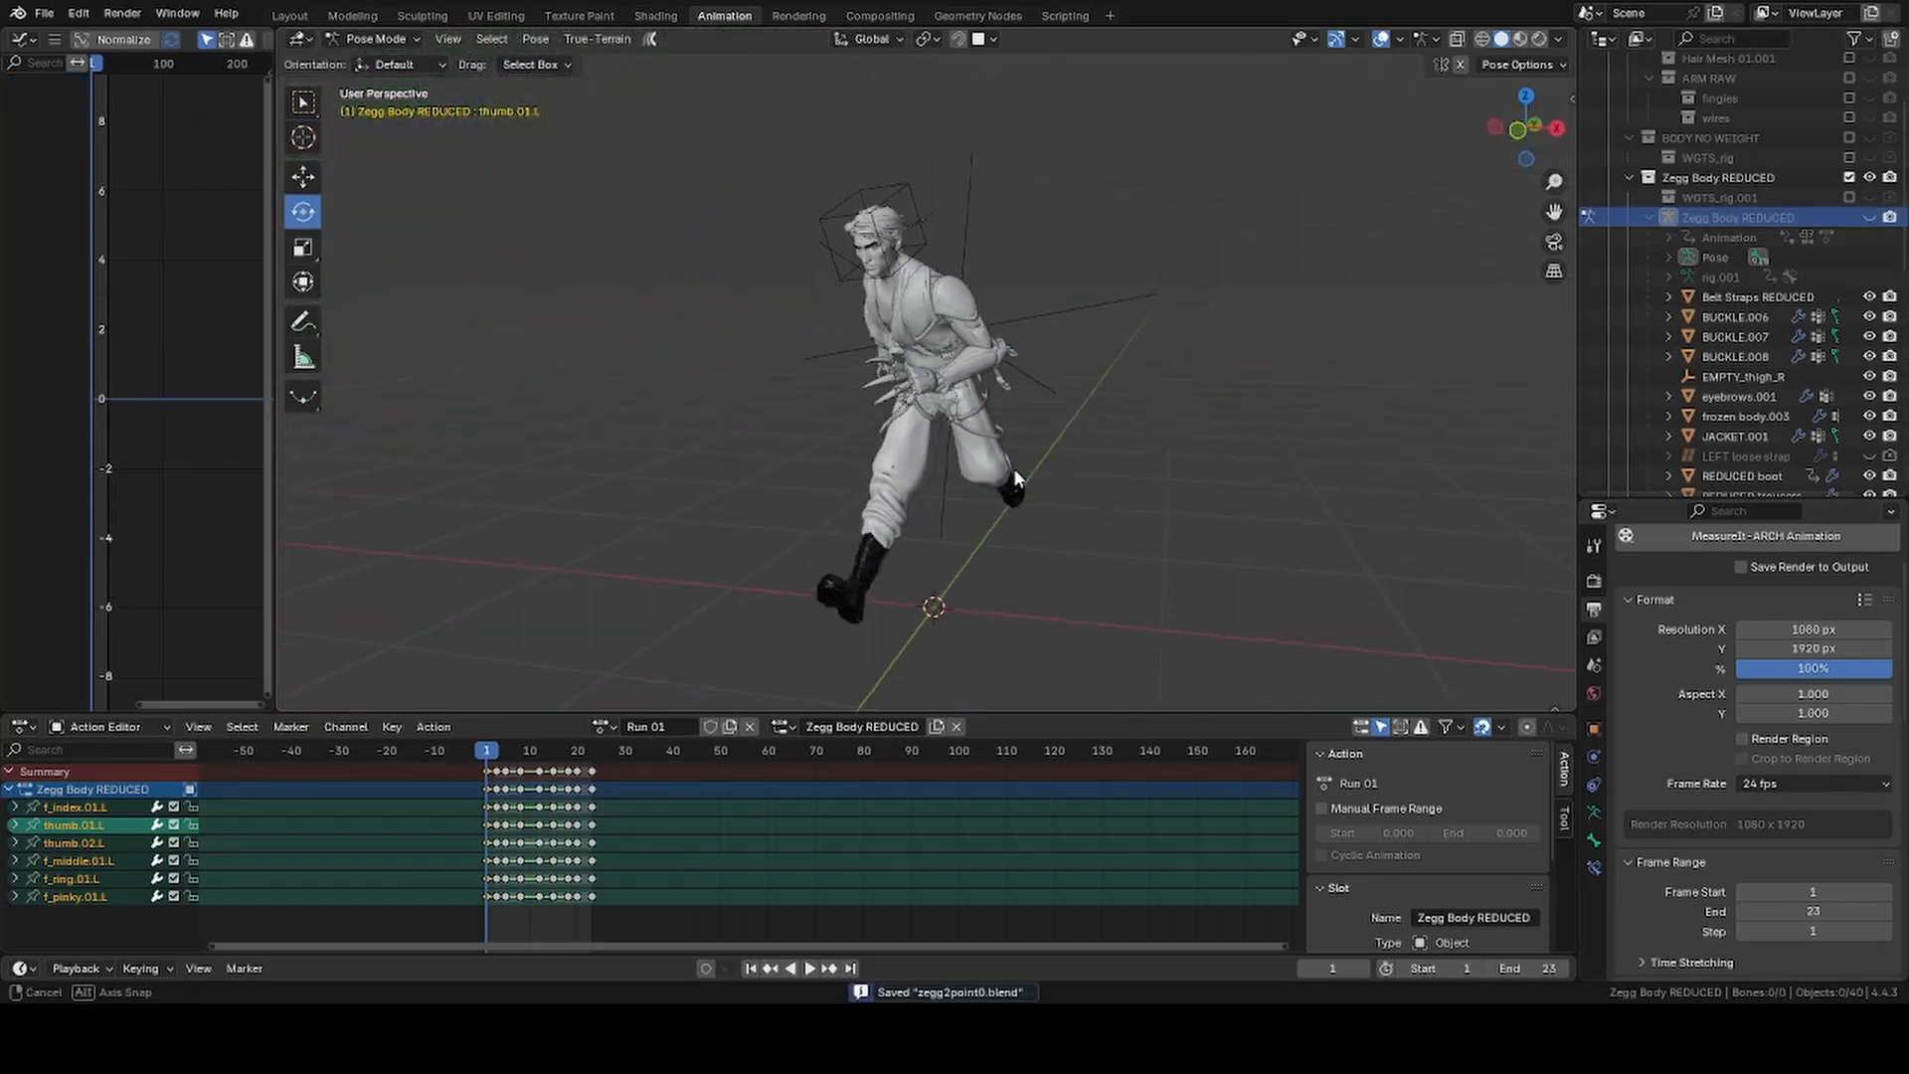
key(space)
middle_drag(1018, 469, 880, 485)
key(space)
click(1869, 217)
Copy the left hand's finger pose from frame 1 and paste it at frame 3
click(829, 969)
scroll(880, 557, up, 3)
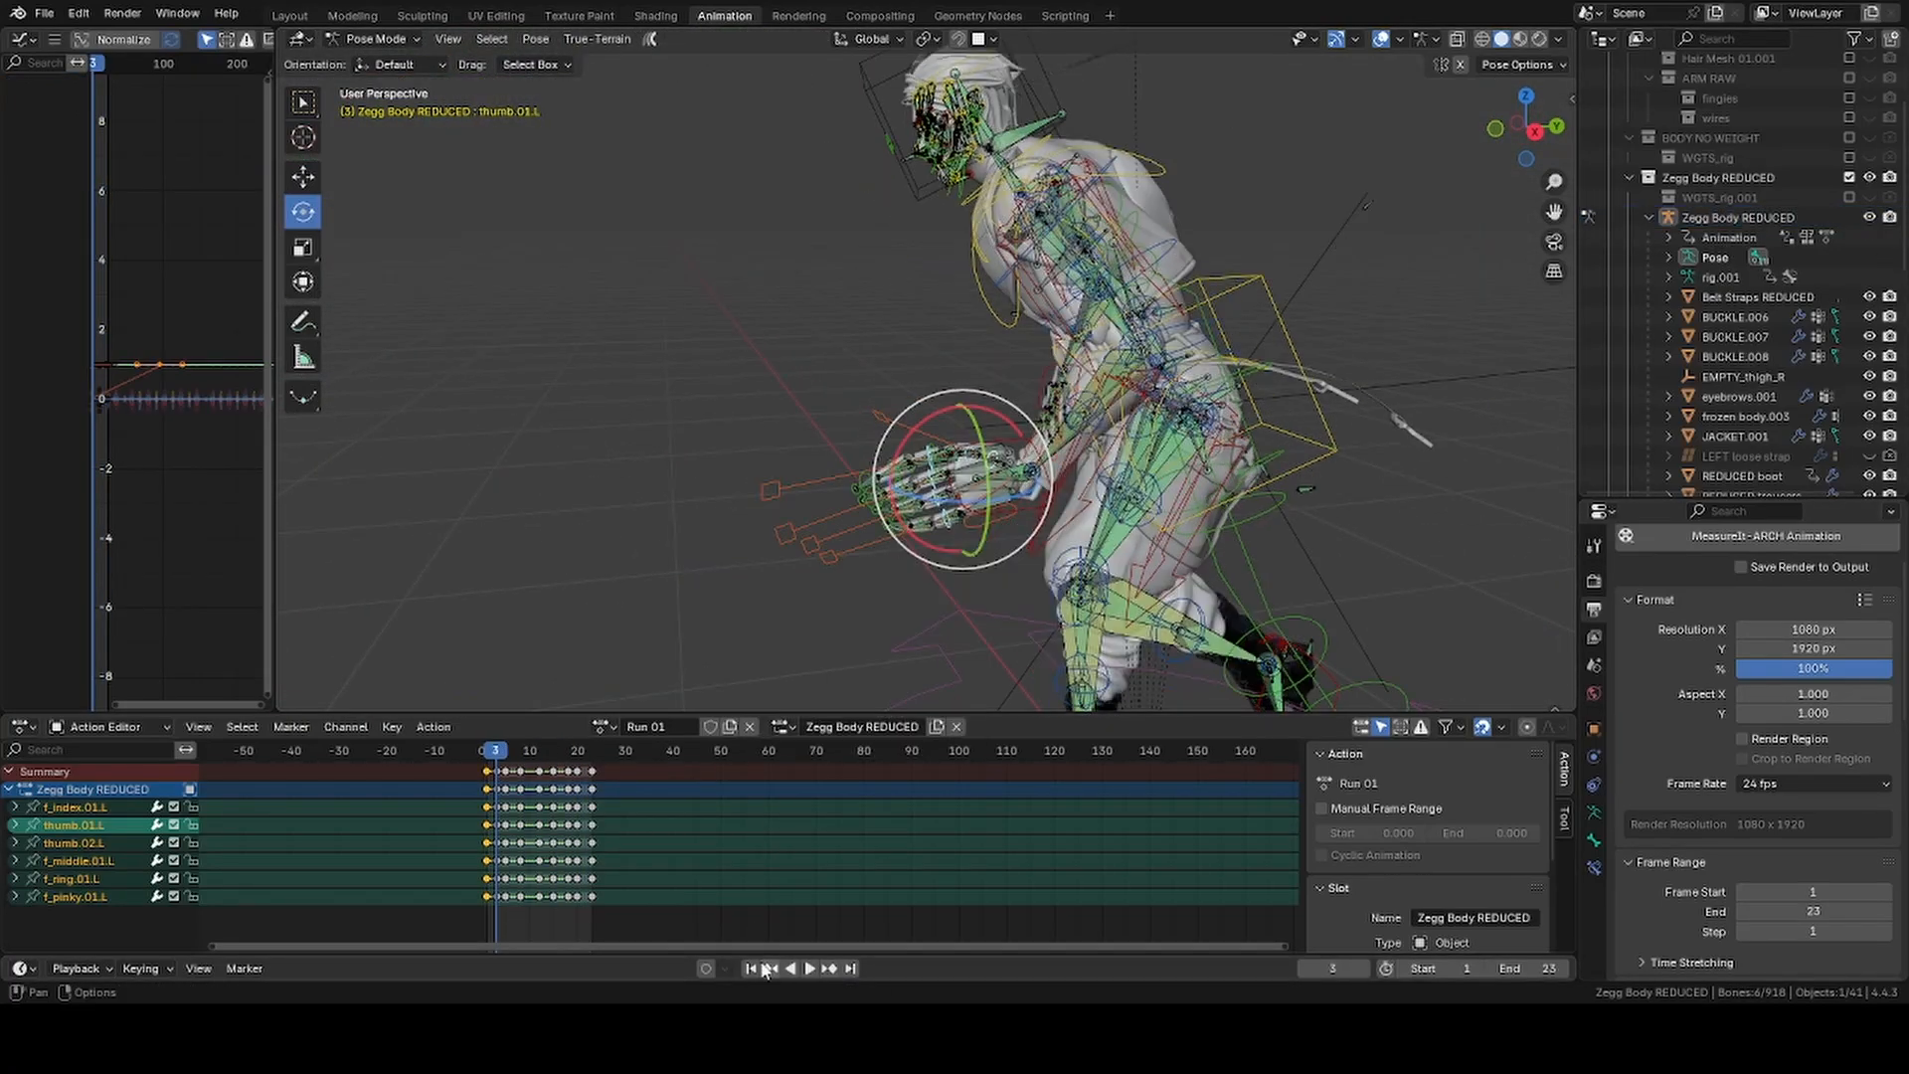
click(770, 968)
key(ctrl+c)
click(829, 968)
Insert a keyframe for the left hand's finger bones at frame 18
key(space)
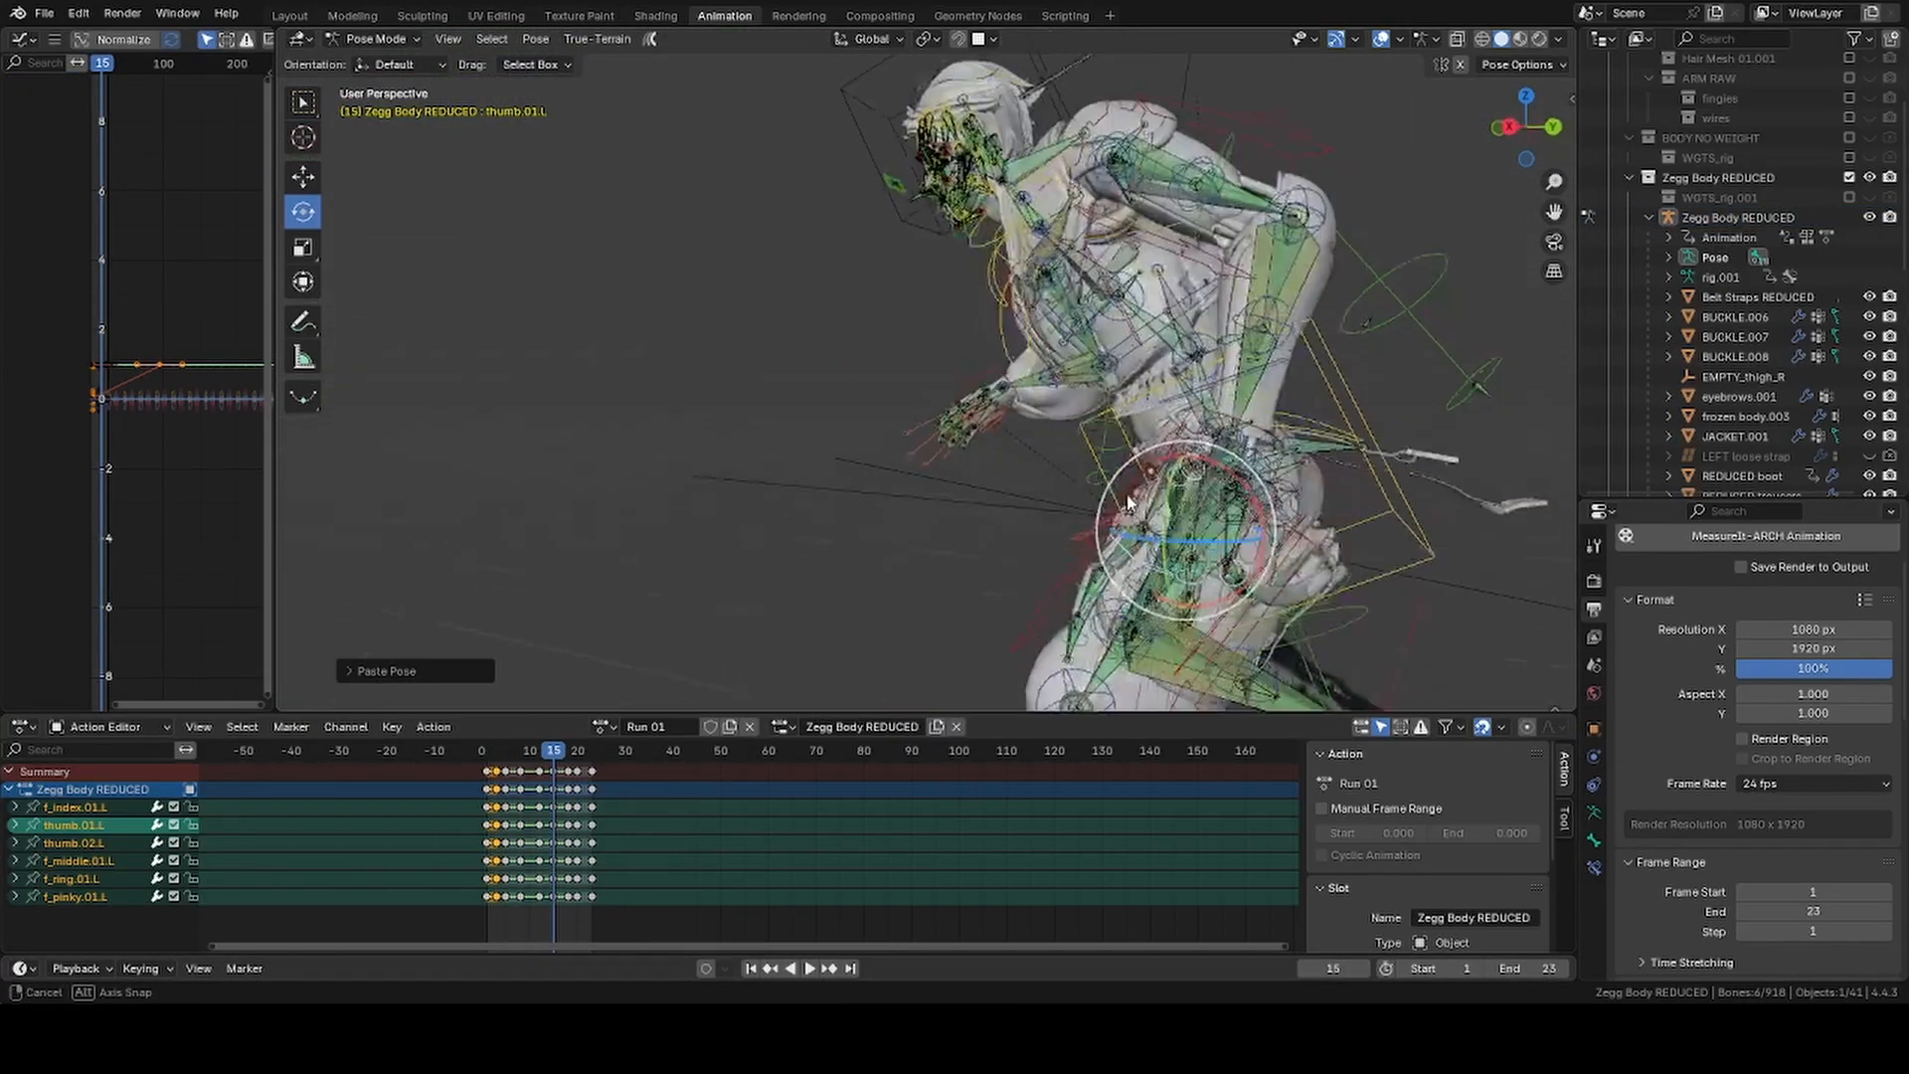
key(space)
right_click(935, 476)
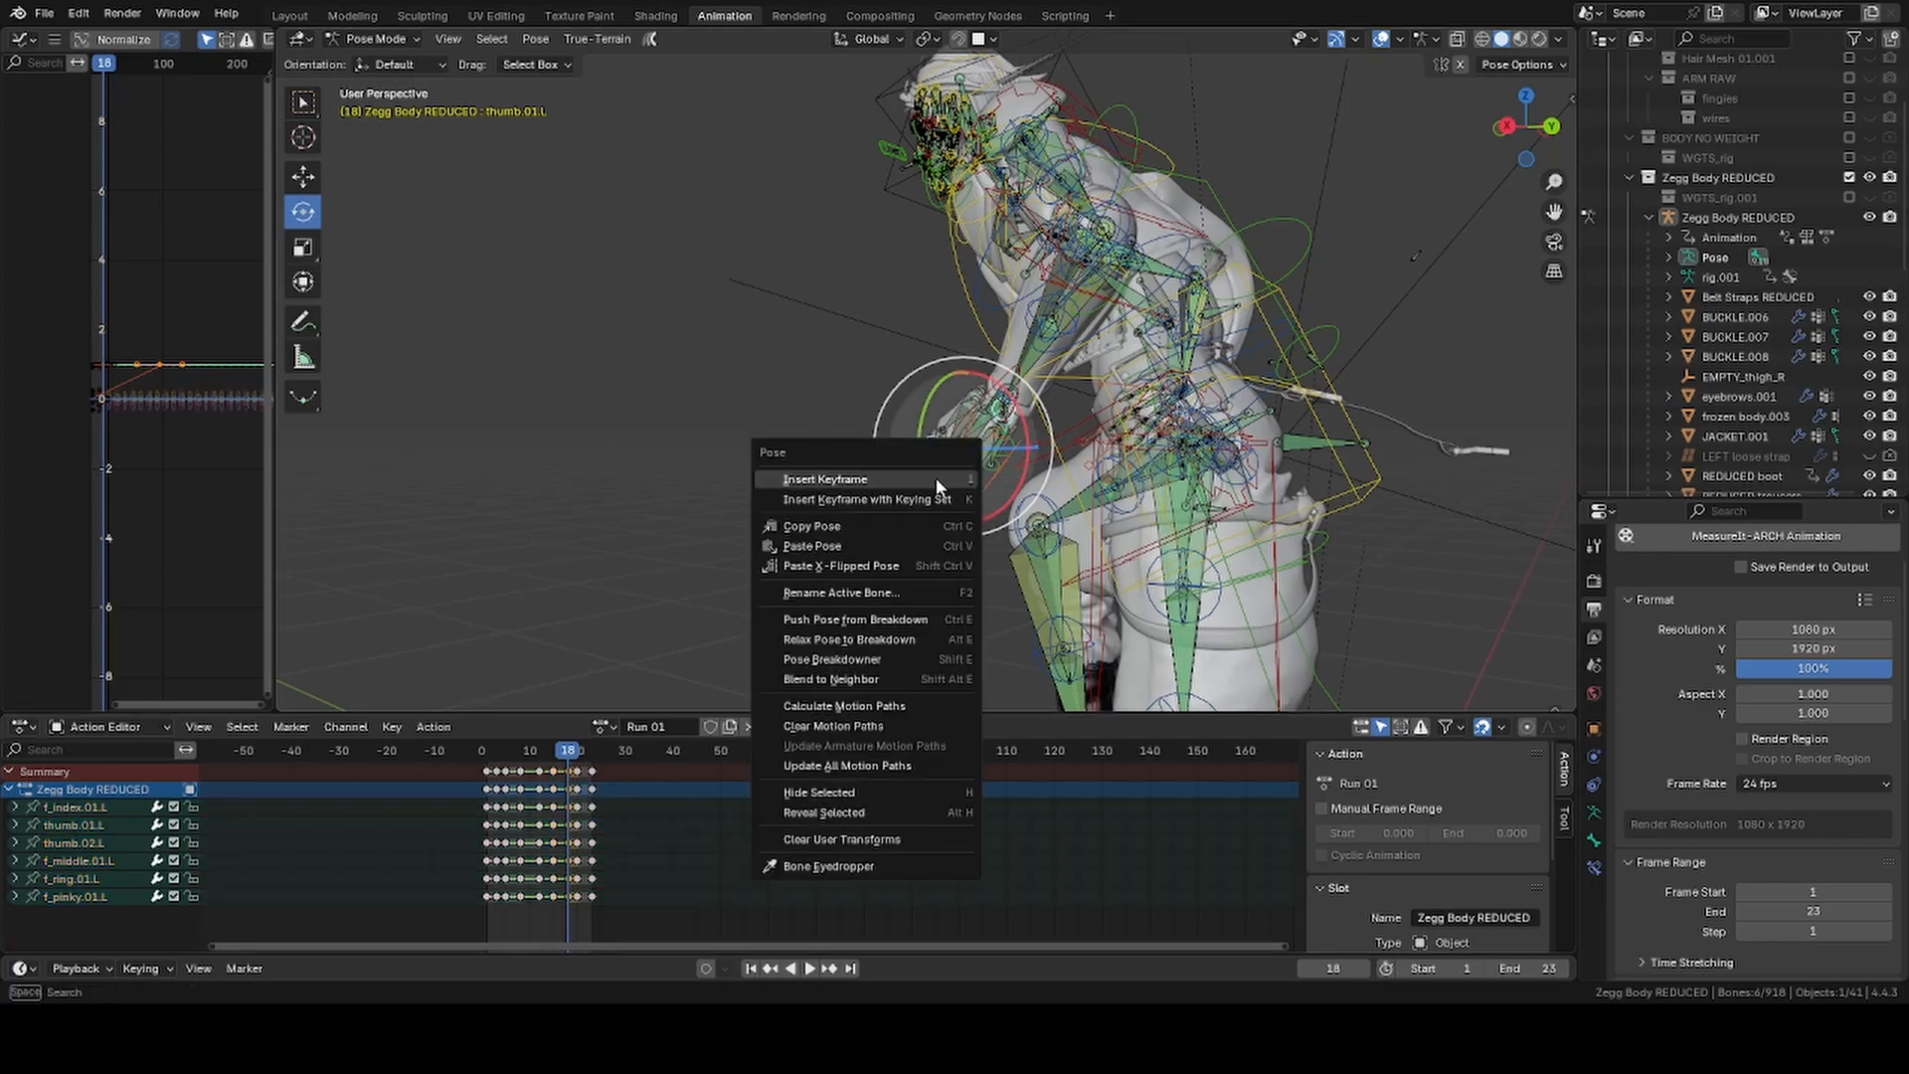
Hide the rig and play the run cycle to check the left hand's motion from the front
click(1869, 217)
key(space)
middle_drag(875, 487, 1004, 477)
key(space)
Show the rig and keyframe the left hand's finger and thumb bones at frame 20
click(578, 753)
click(1869, 216)
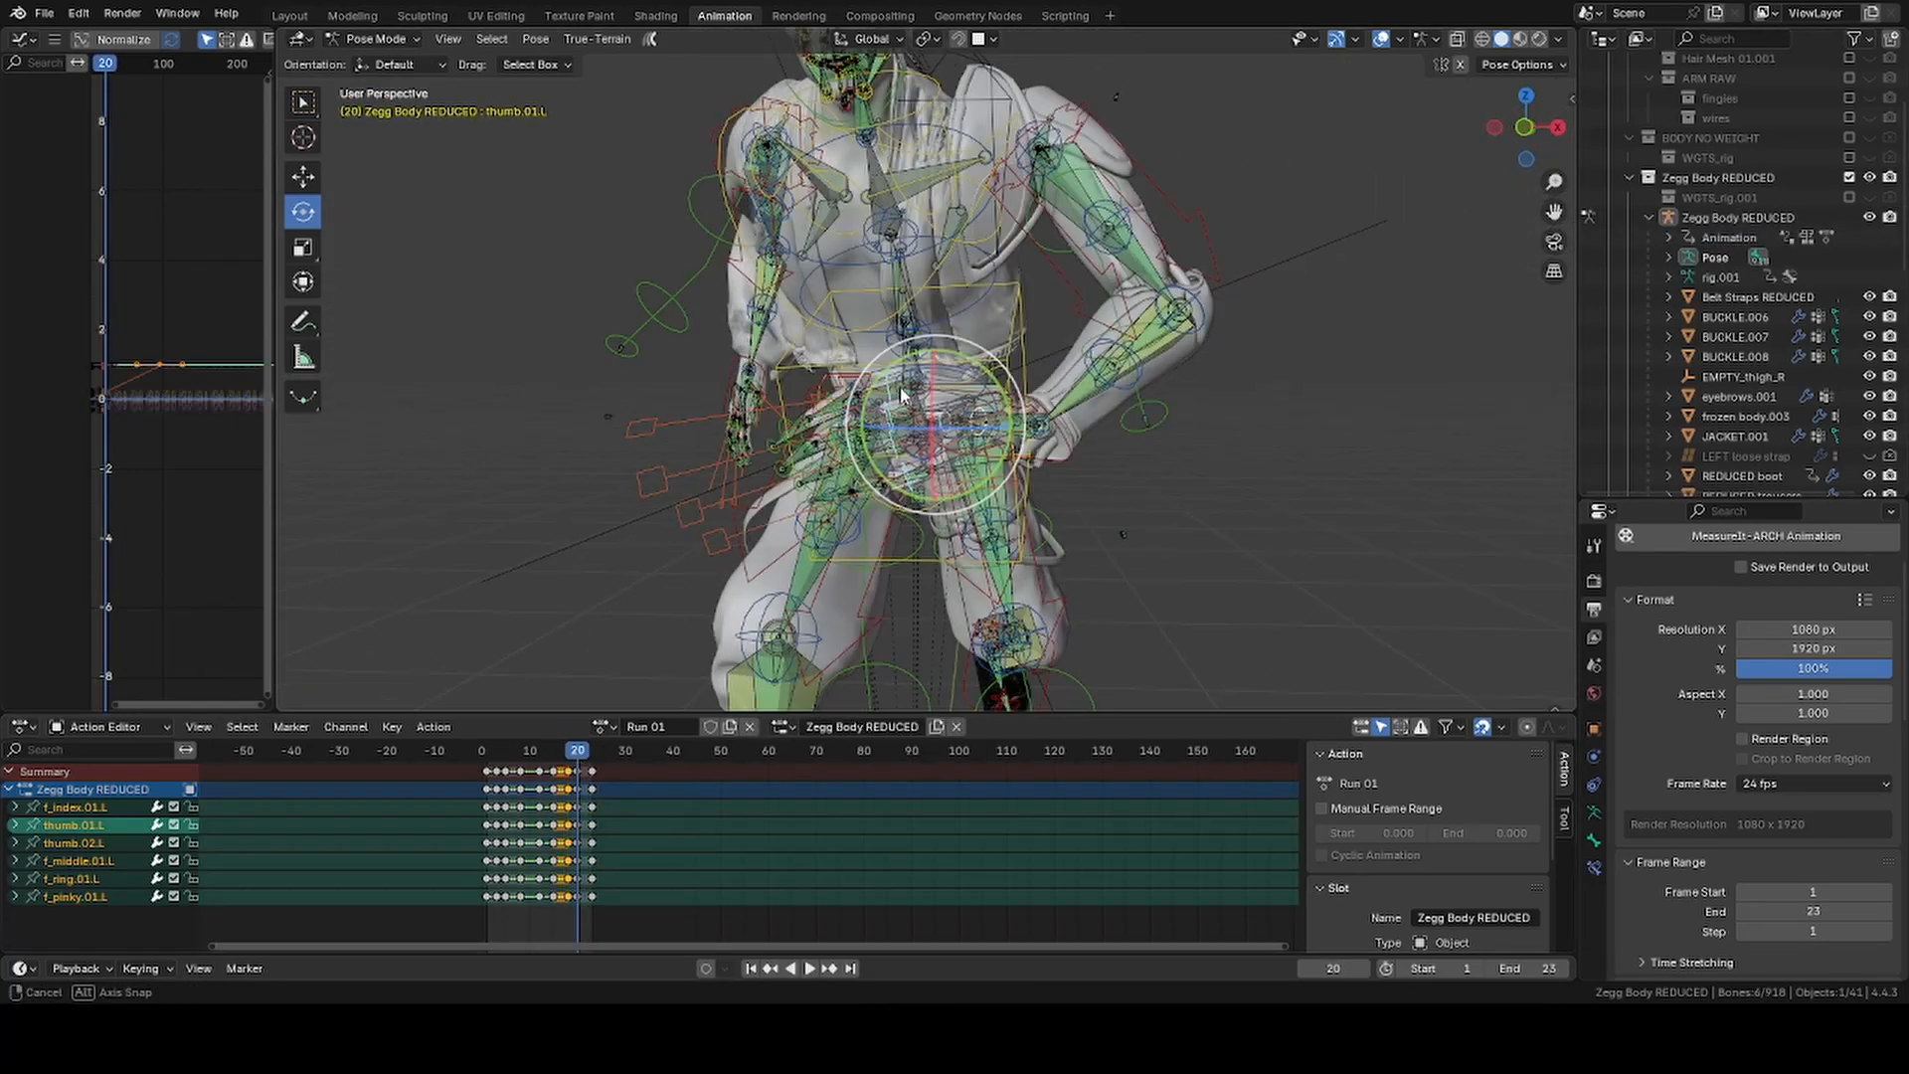
right_click(916, 473)
key(i)
Hide the rig, replay the run cycle to check the left hand, and save the file
click(1869, 217)
middle_drag(1153, 467, 1098, 436)
key(space)
key(ctrl+s)
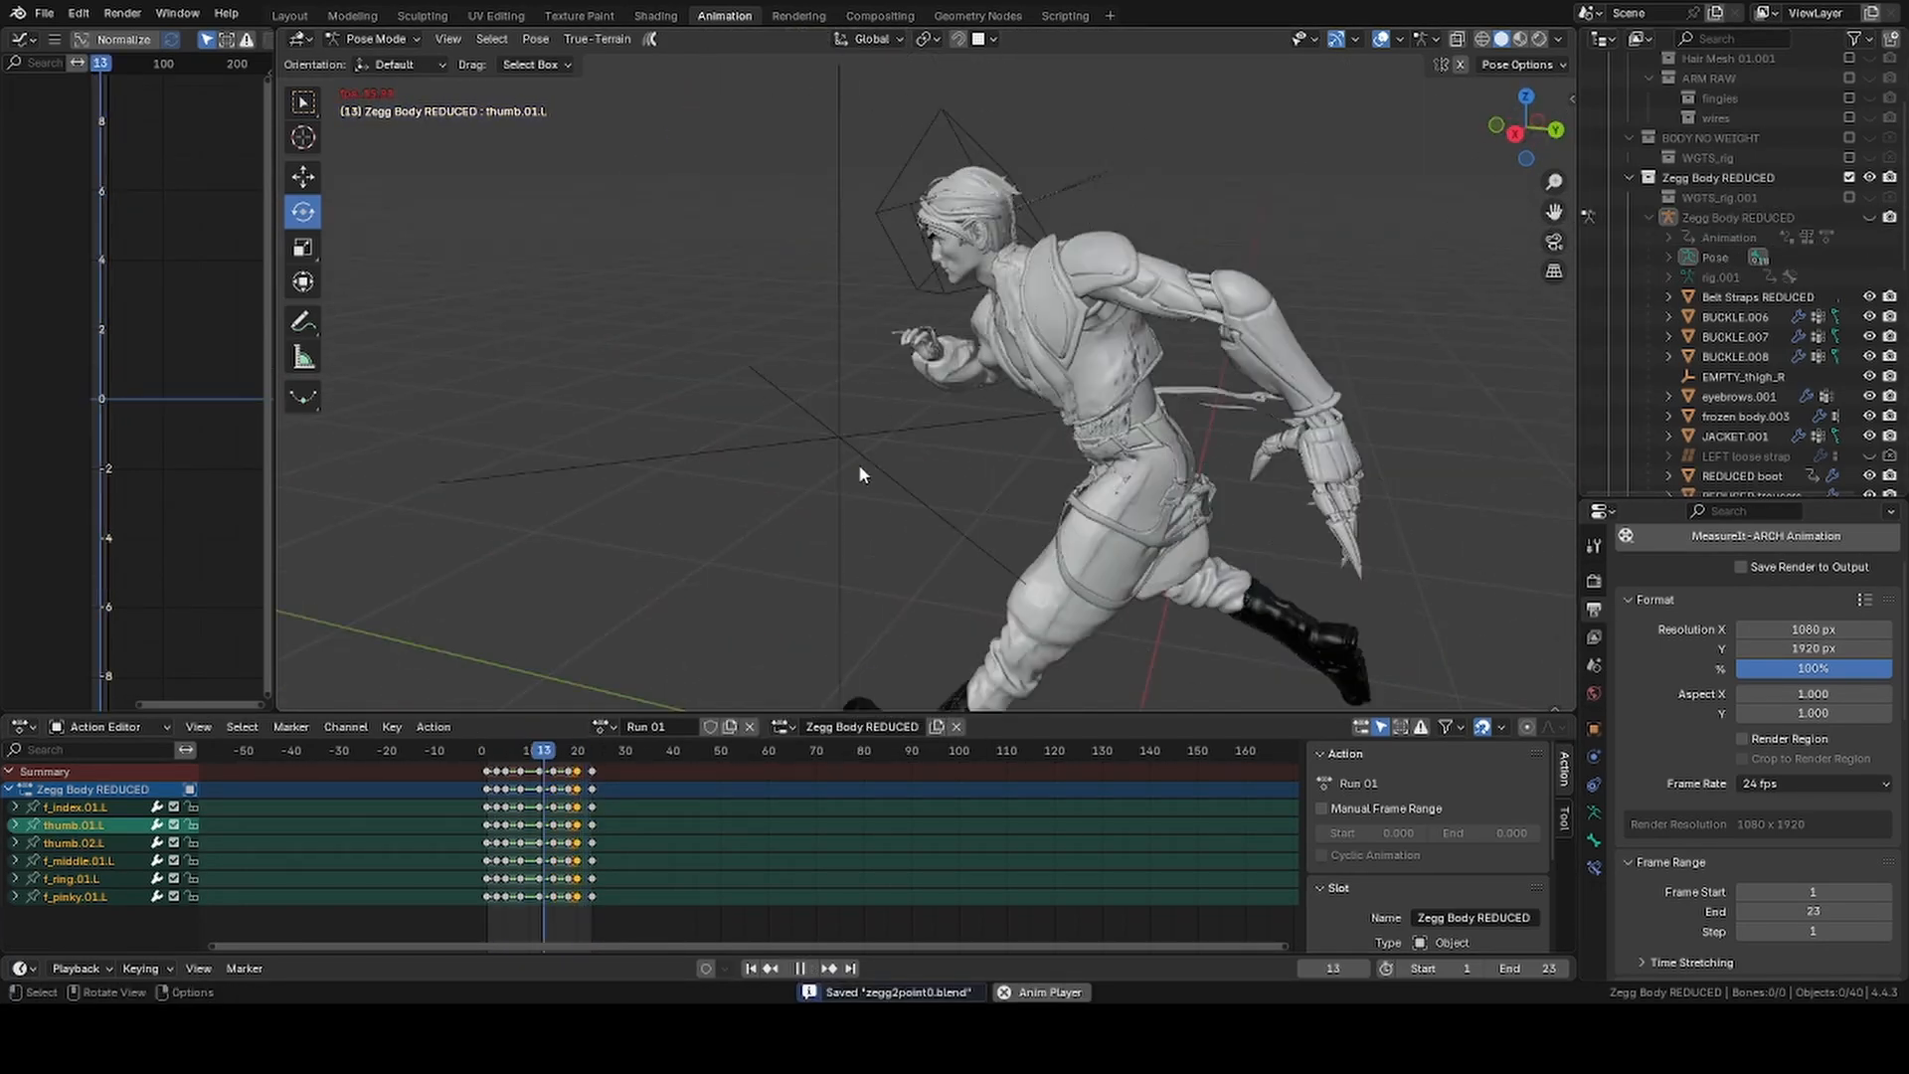
key(space)
Select all of the rig's bones to list their keyframes, and replay the run cycle with the rig hidden
click(1870, 217)
key(a)
click(1870, 217)
key(space)
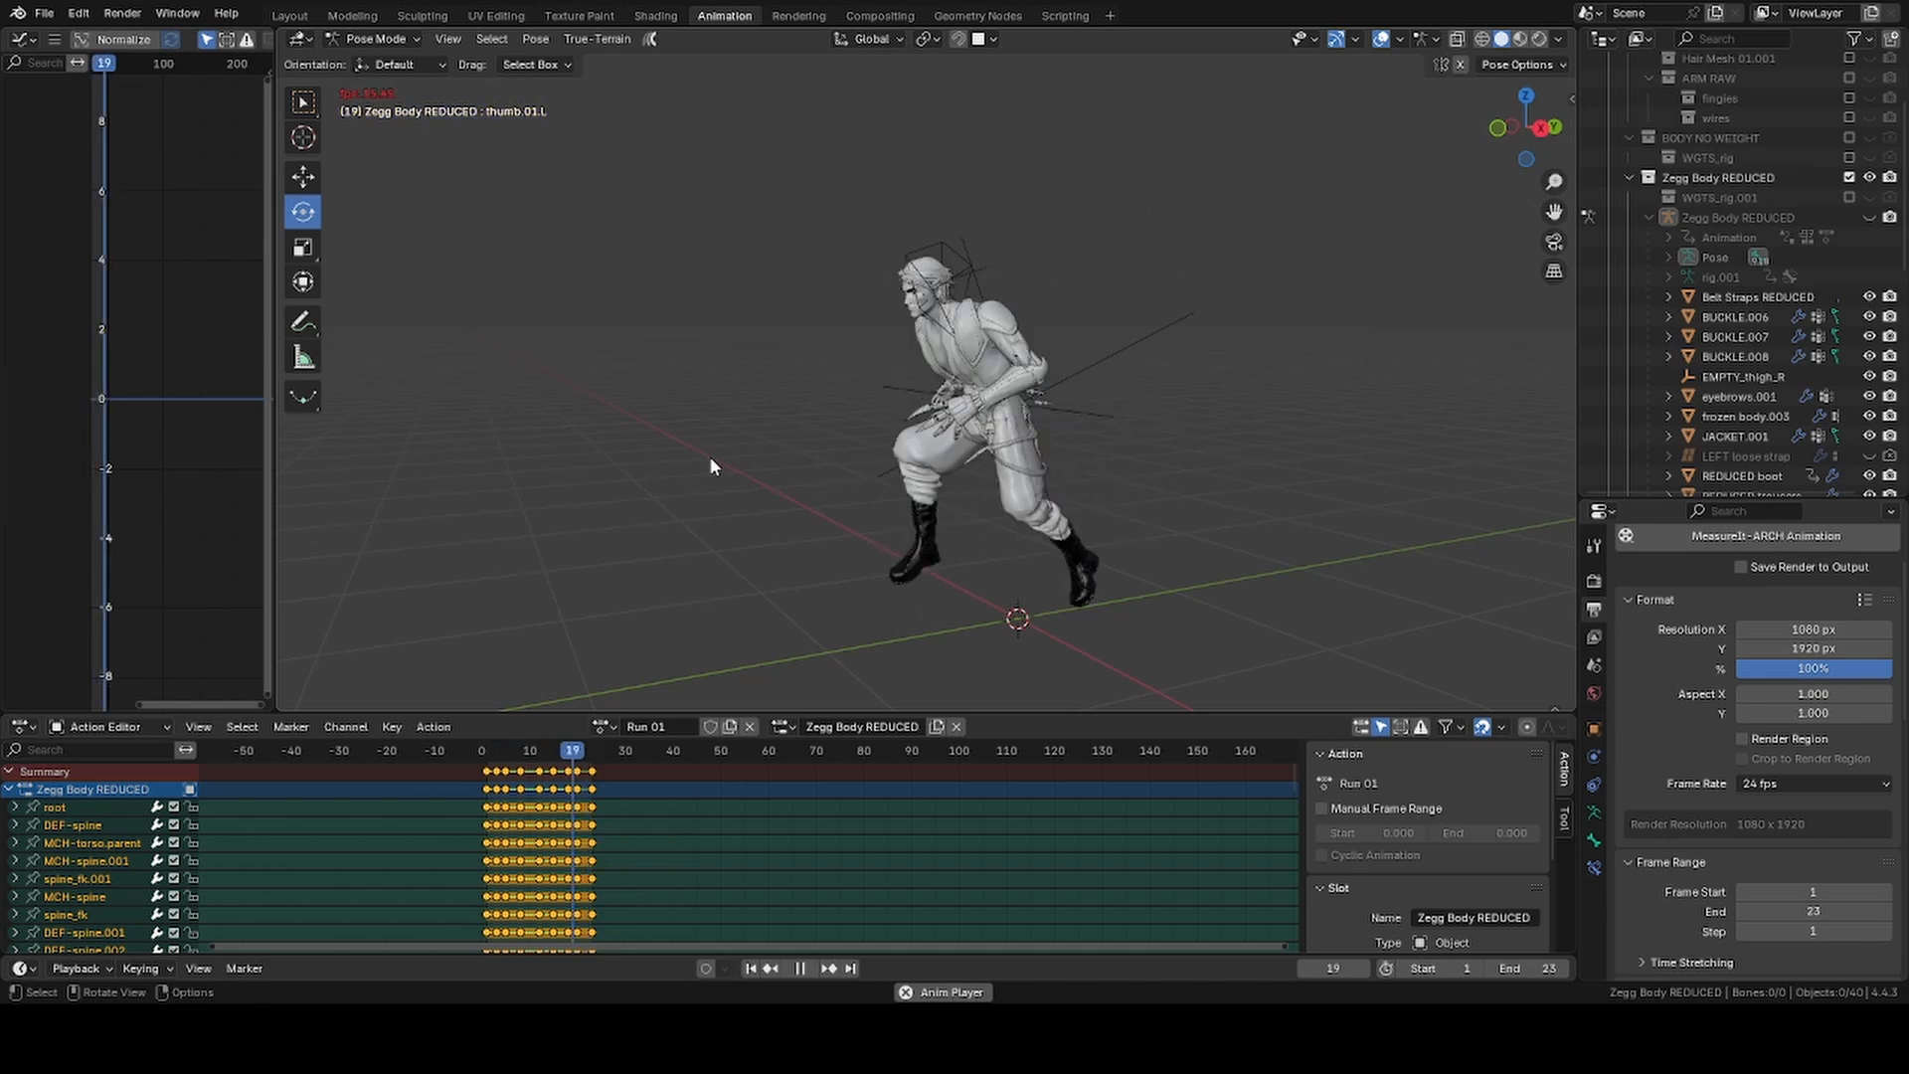
scroll(710, 456, up, 4)
At frame 23, paste the copied pose onto the left hand's index, middle, ring and pinky bones and keyframe it
mouse_move(555, 760)
mouse_down()
mouse_move(493, 762)
mouse_move(589, 762)
mouse_up()
click(1869, 217)
scroll(924, 468, up, 5)
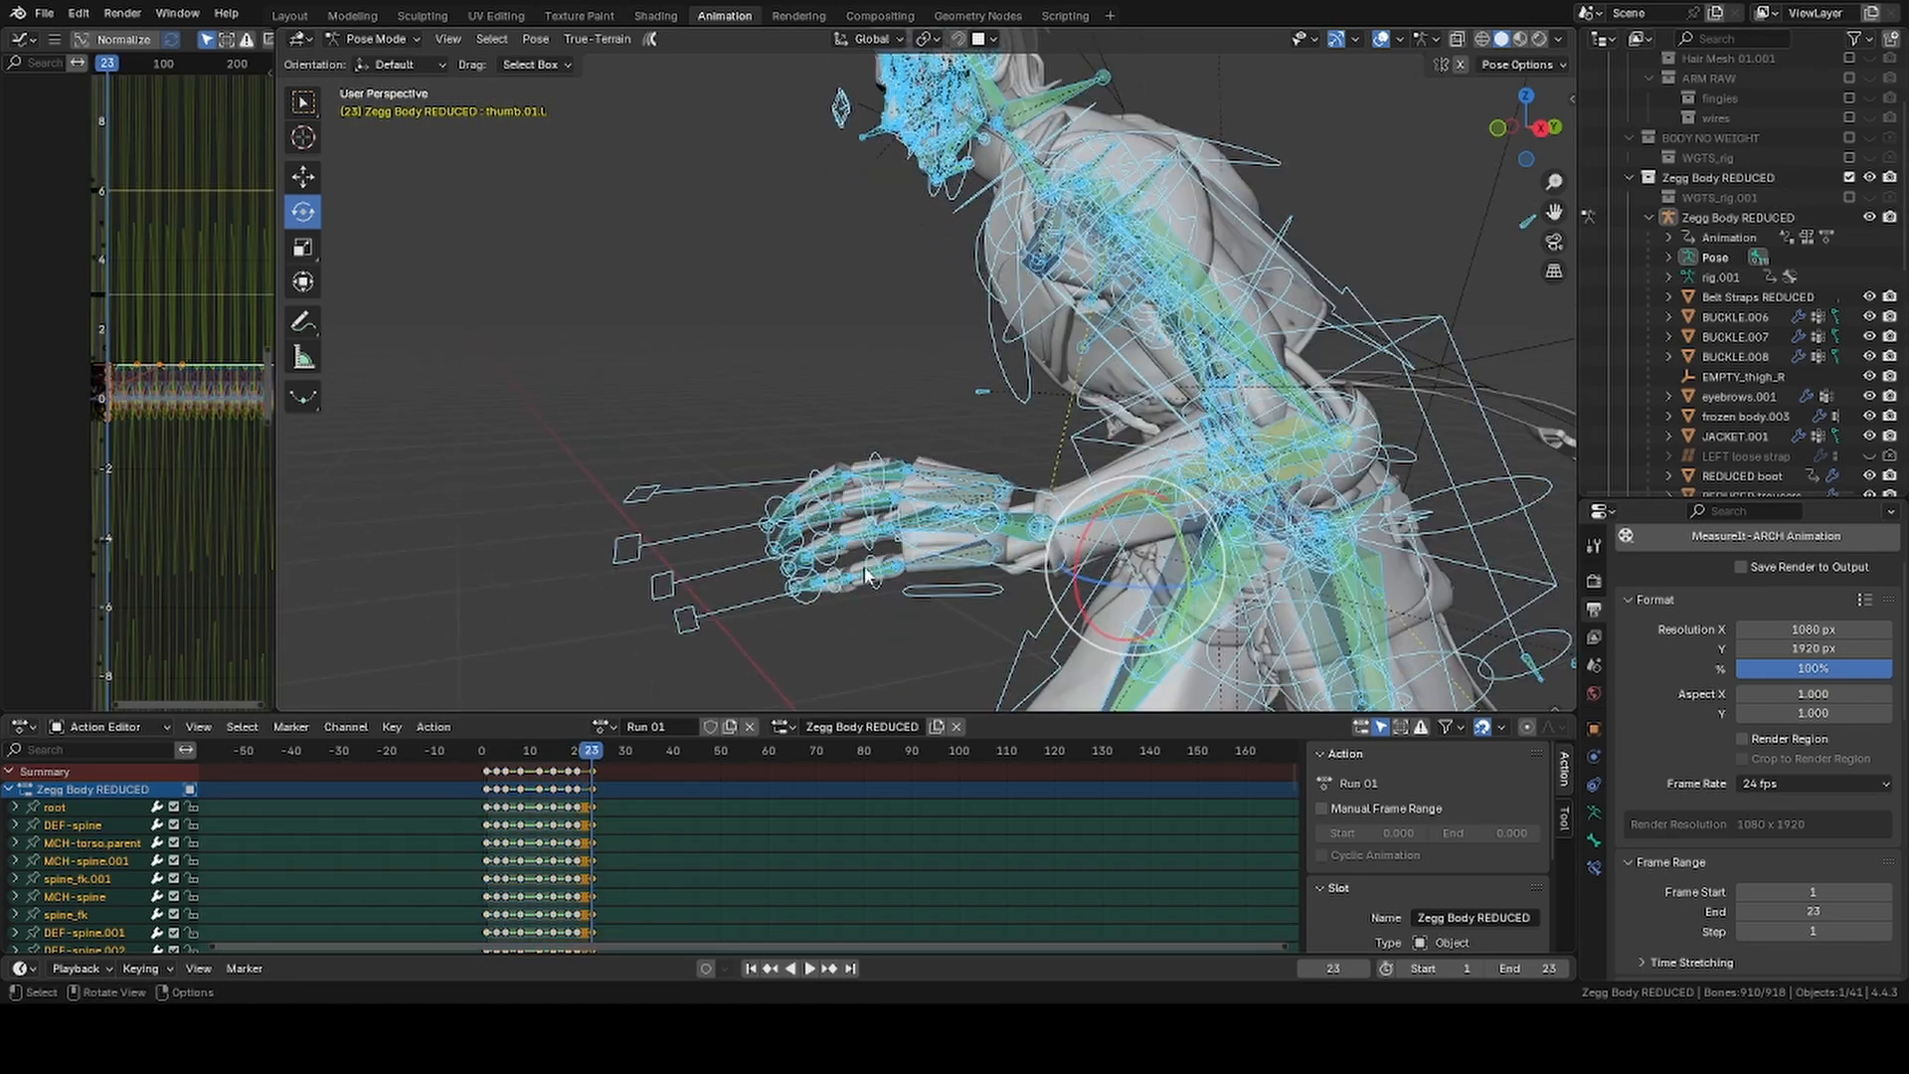
click(873, 572)
shift+click(868, 535)
shift+click(868, 500)
shift+click(879, 468)
right_click(863, 517)
click(863, 515)
right_click(871, 507)
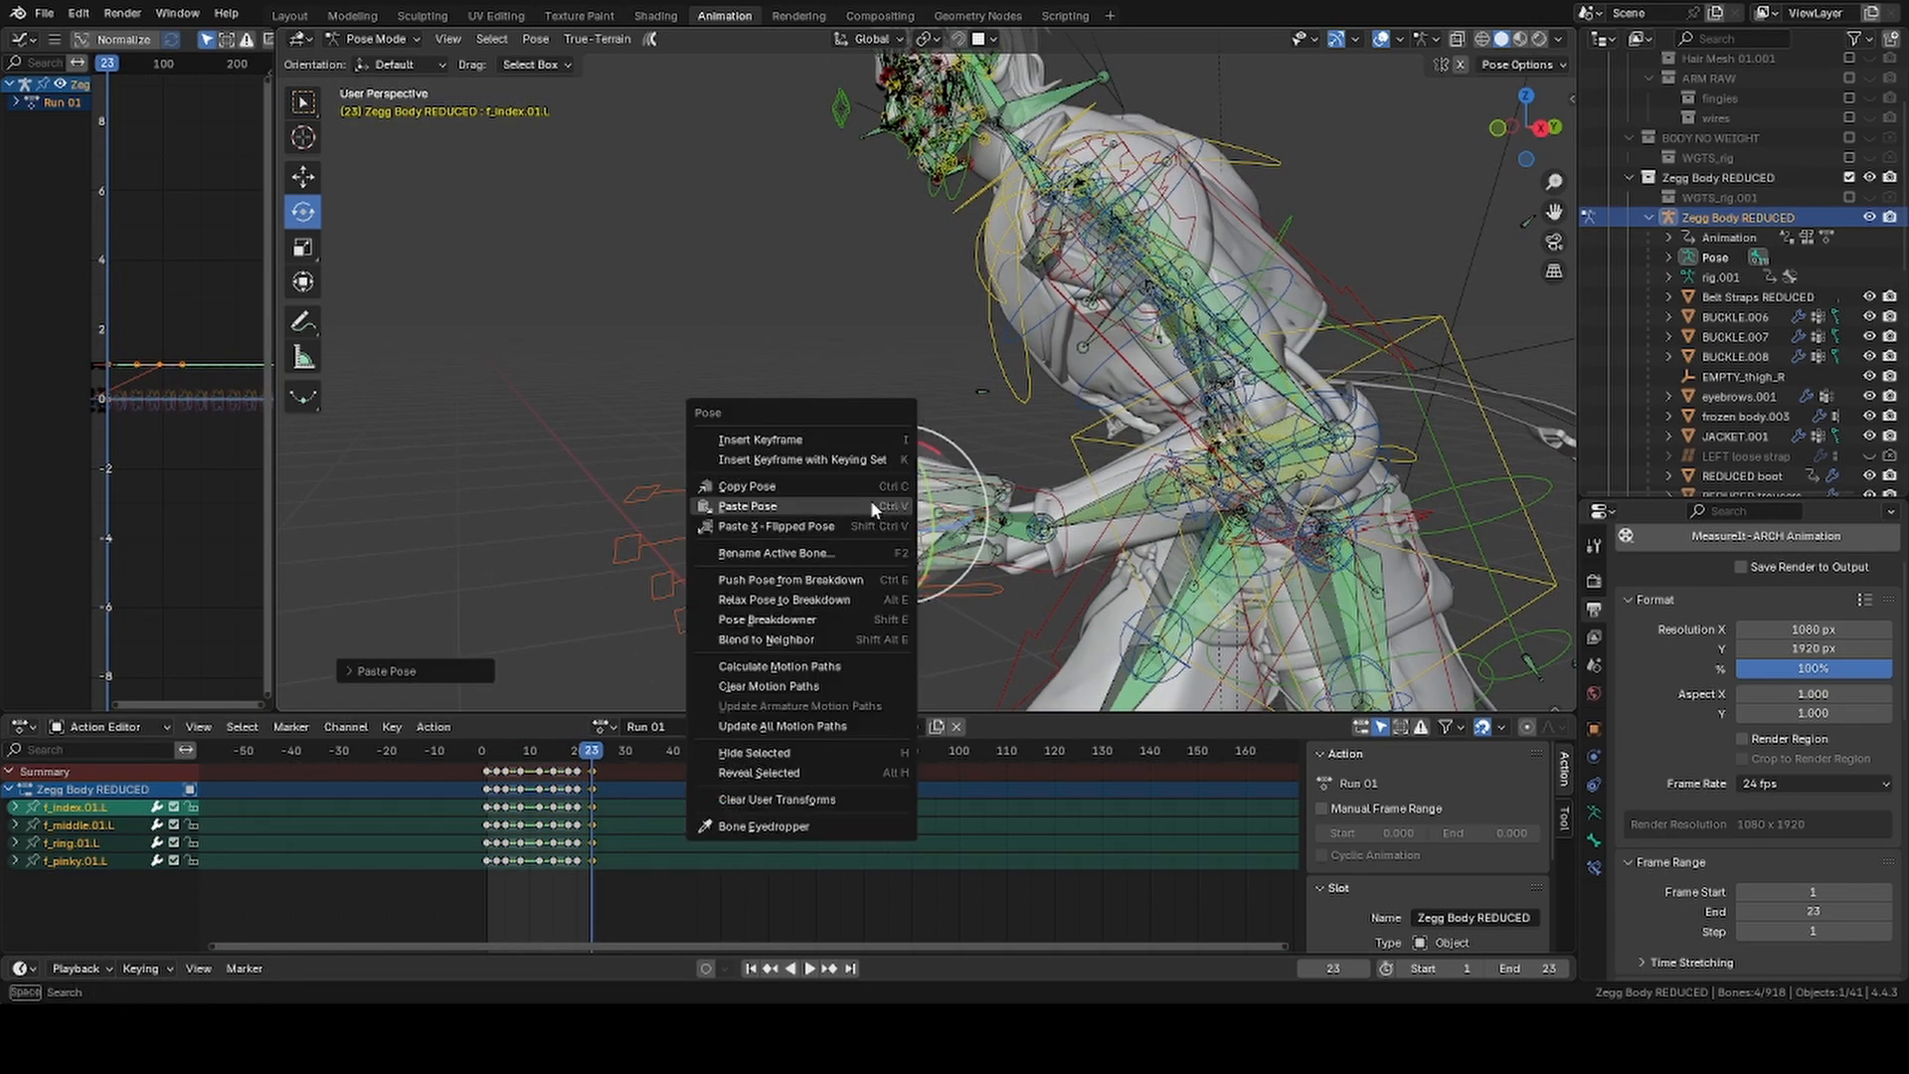
click(847, 438)
Hide the rig to inspect the left hand at frame 23, and save the file
middle_drag(855, 447, 825, 691)
click(1870, 219)
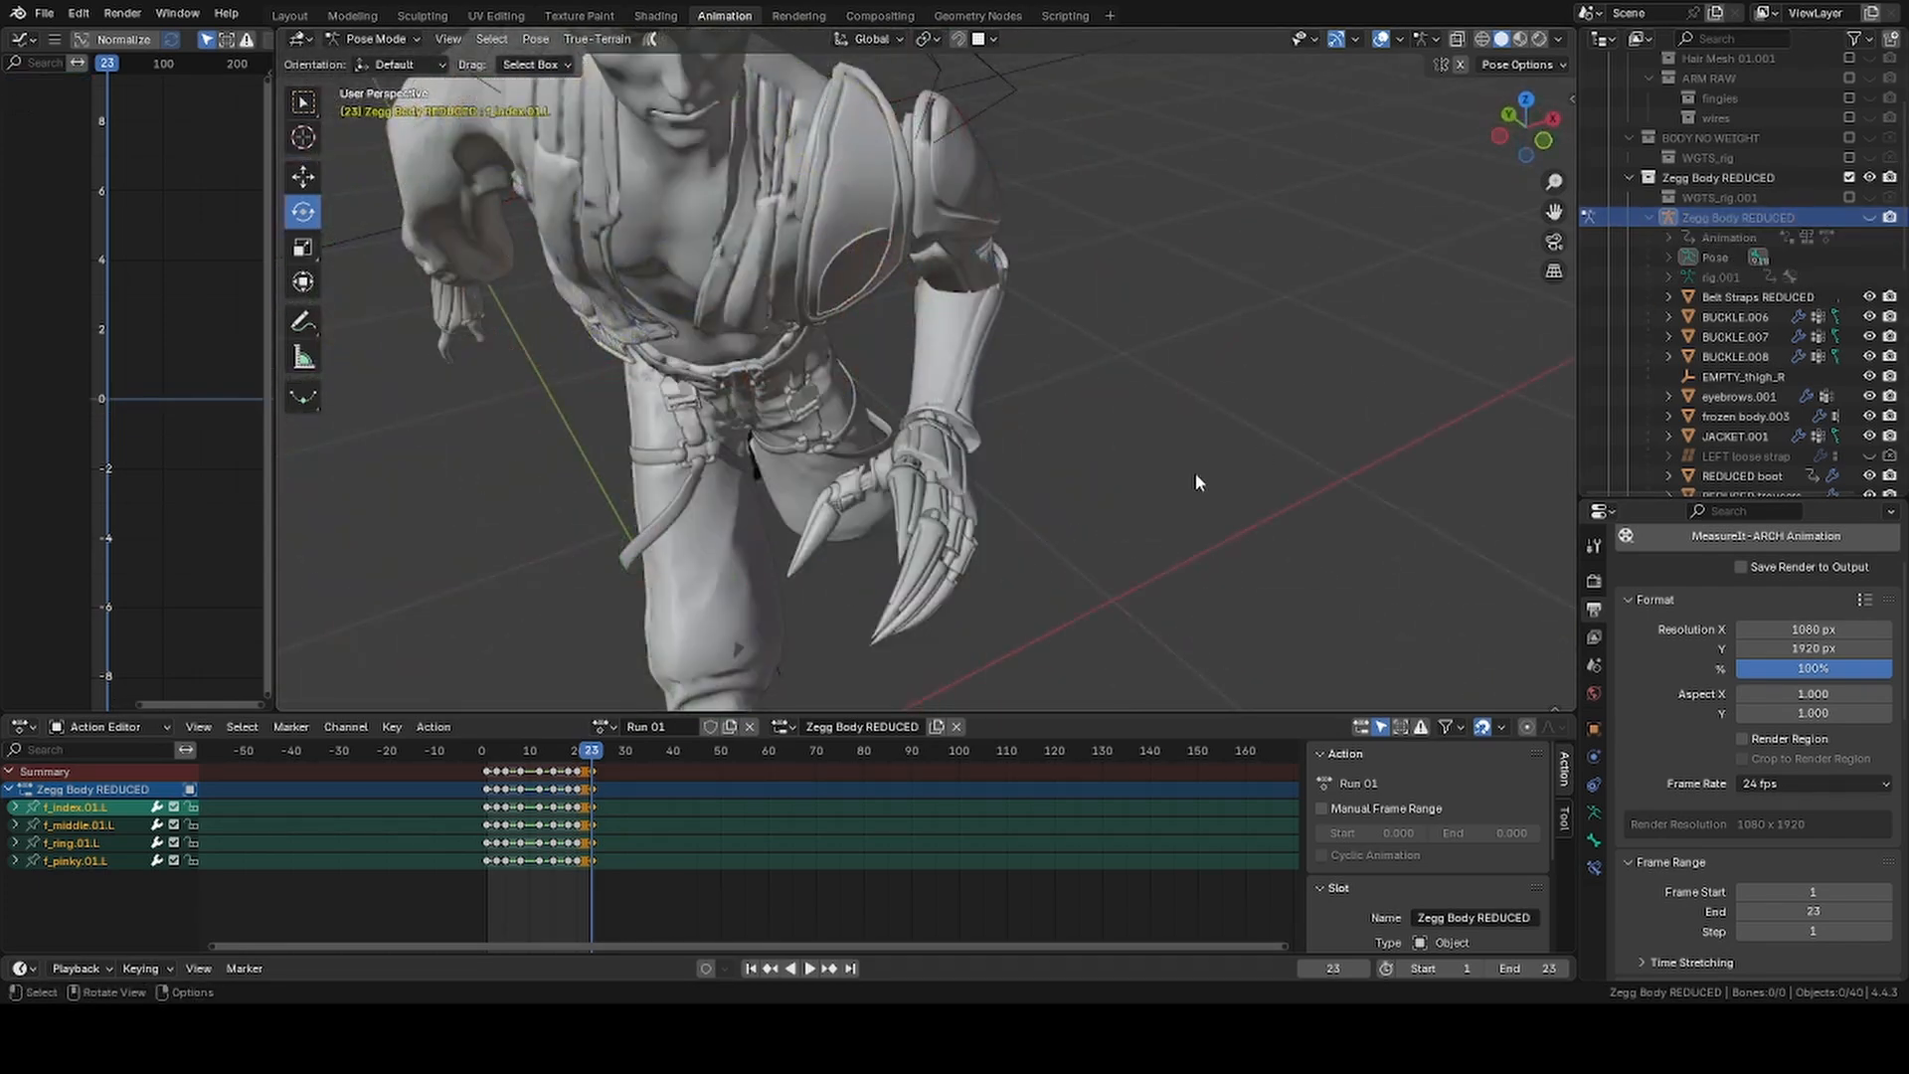
scroll(1195, 473, down, 5)
middle_drag(1195, 475, 919, 462)
key(ctrl+s)
Play the run cycle and examine the hands and body from both sides and up close
key(space)
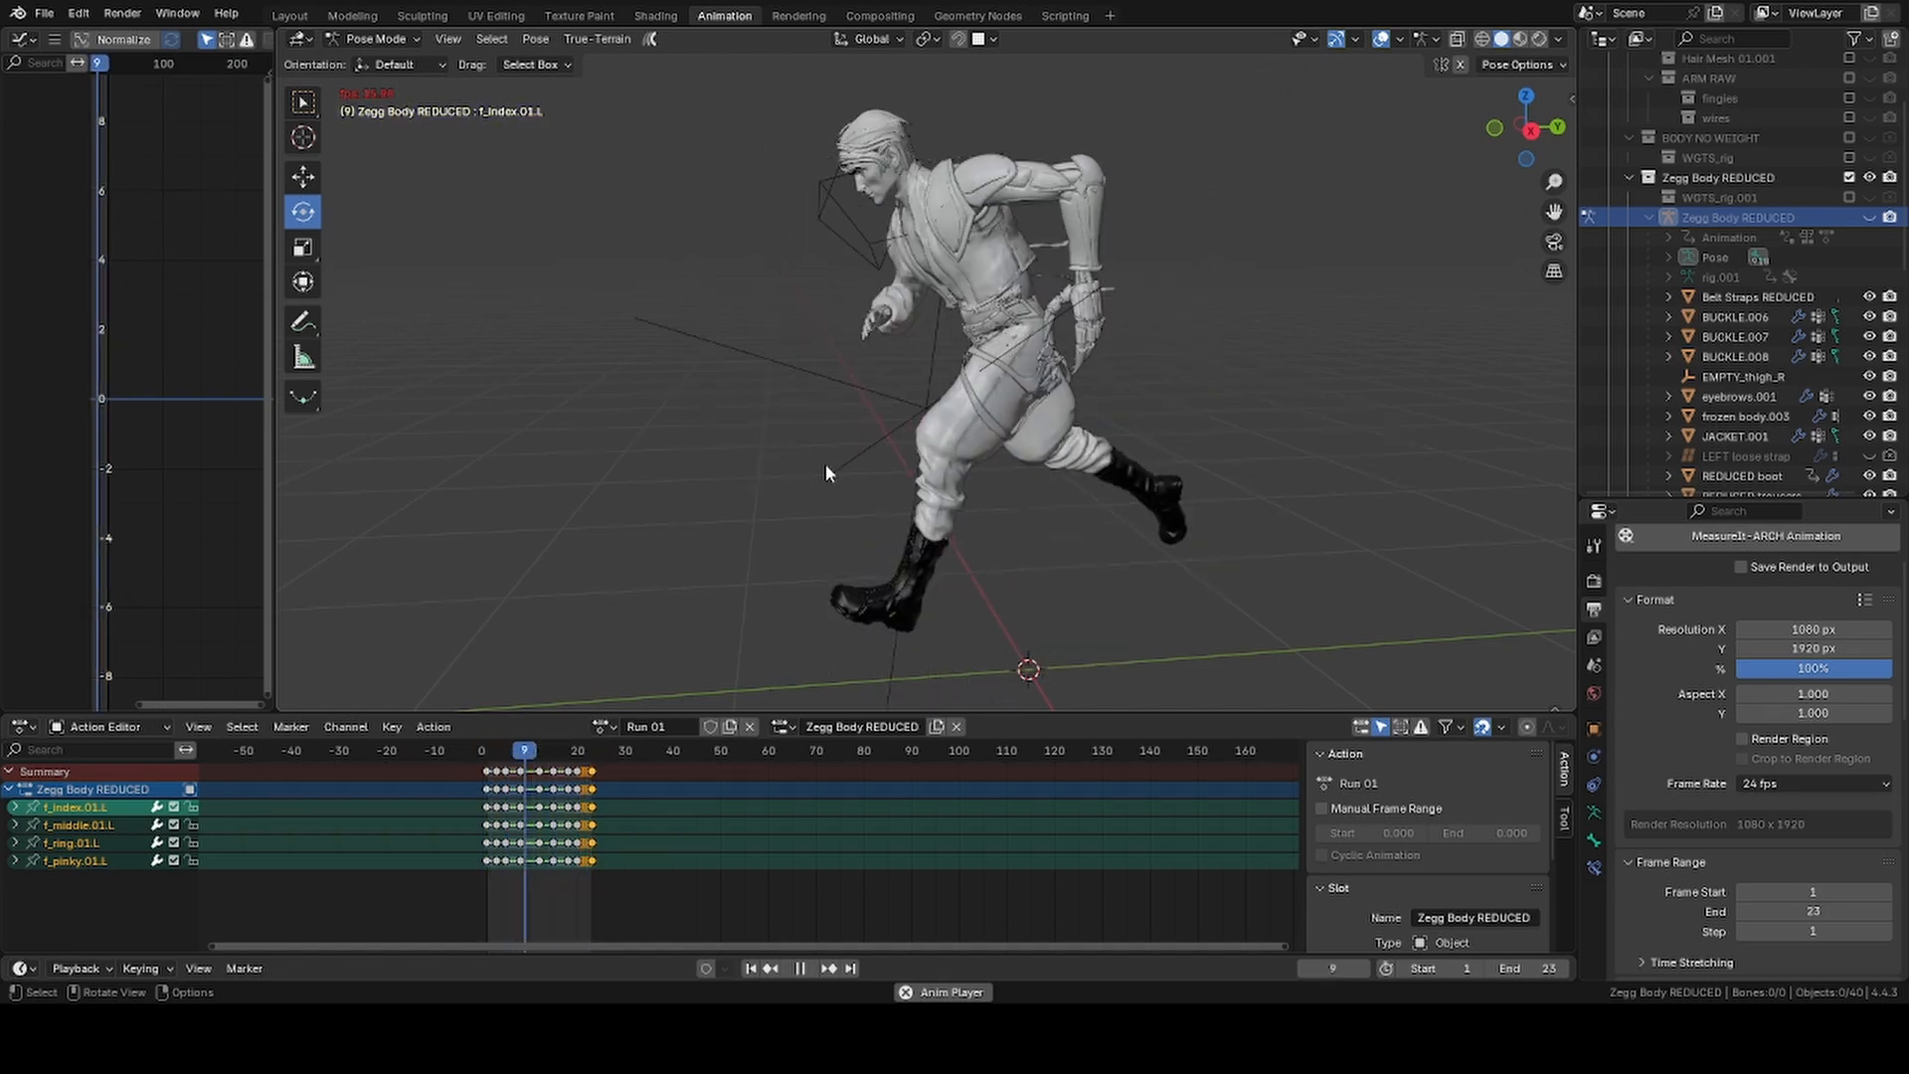
middle_drag(826, 463, 1177, 494)
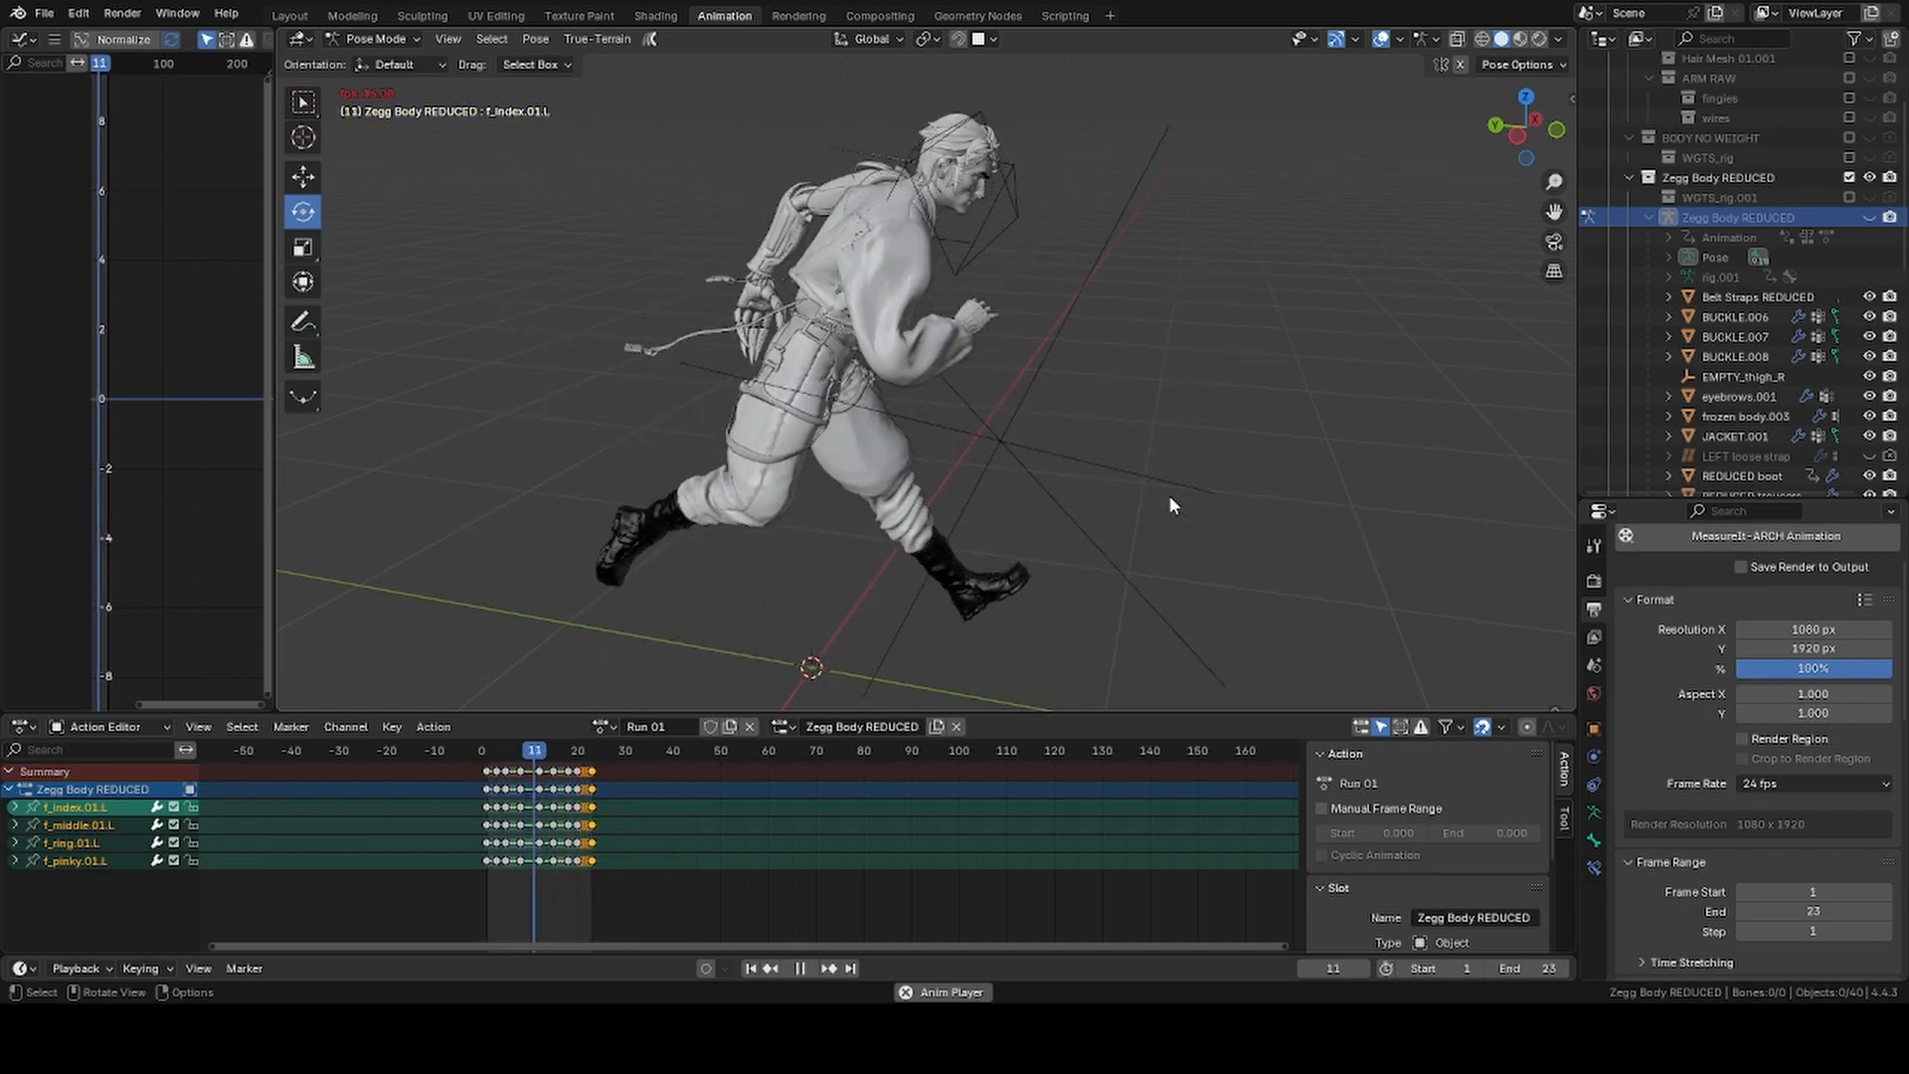
middle_drag(1170, 496, 960, 485)
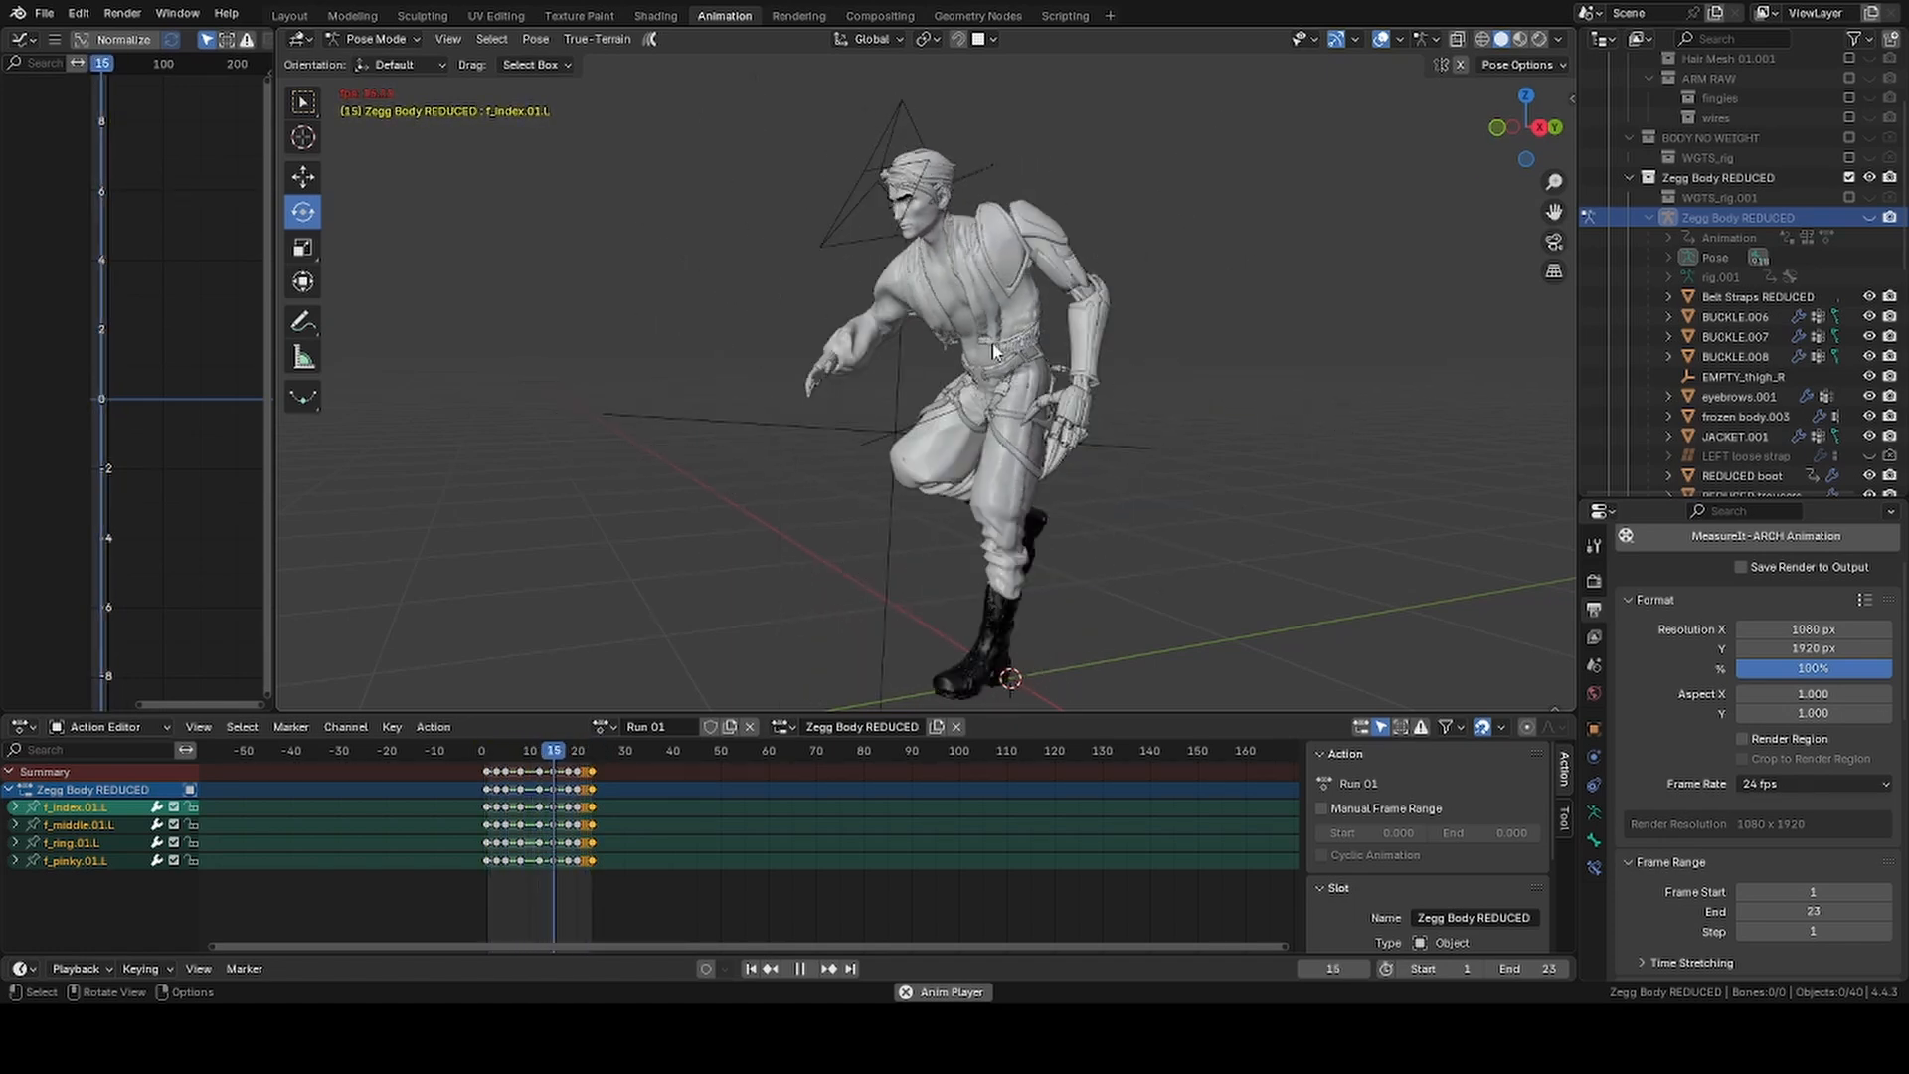
middle_drag(843, 338, 967, 349)
scroll(966, 349, up, 6)
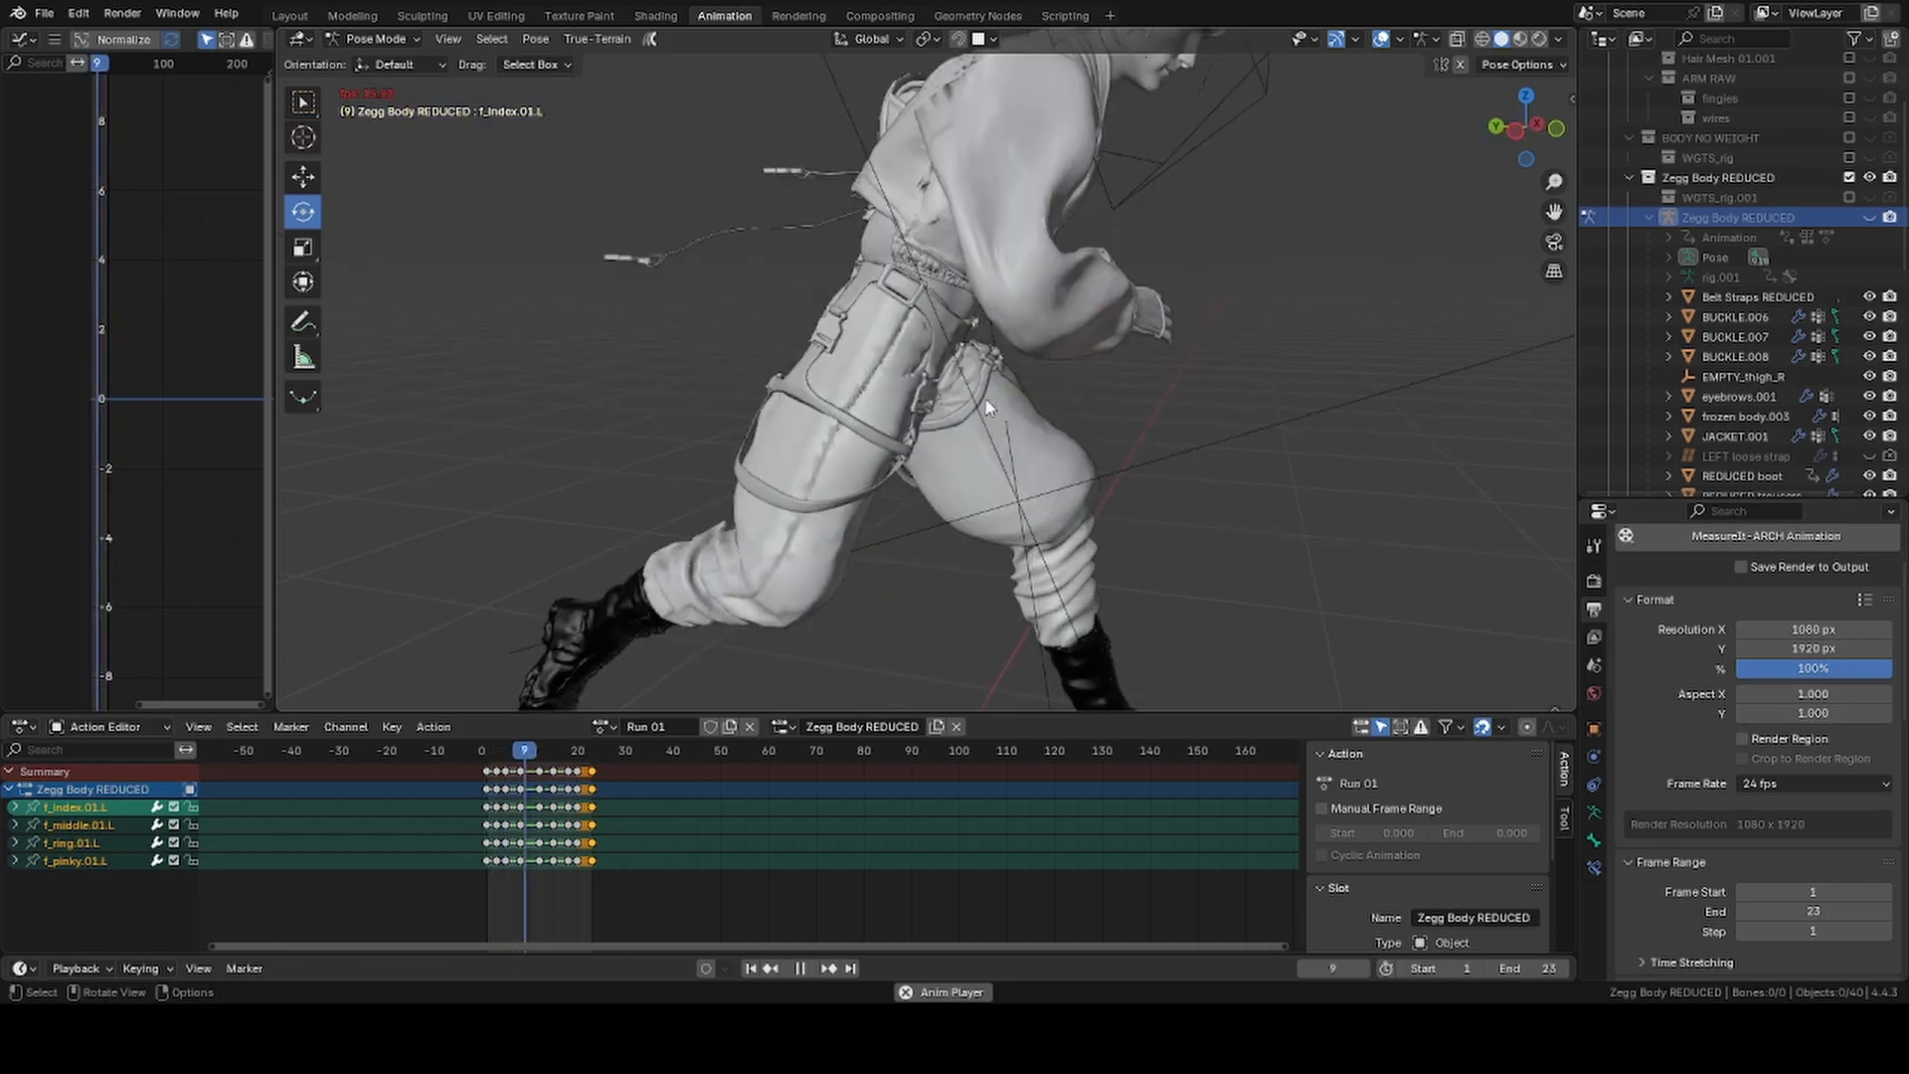
key(space)
Show the rig and, at frame 1, copy the pose of the right hand's index, middle, ring, pinky, thumb.02 and thumb.03 bones
click(1891, 218)
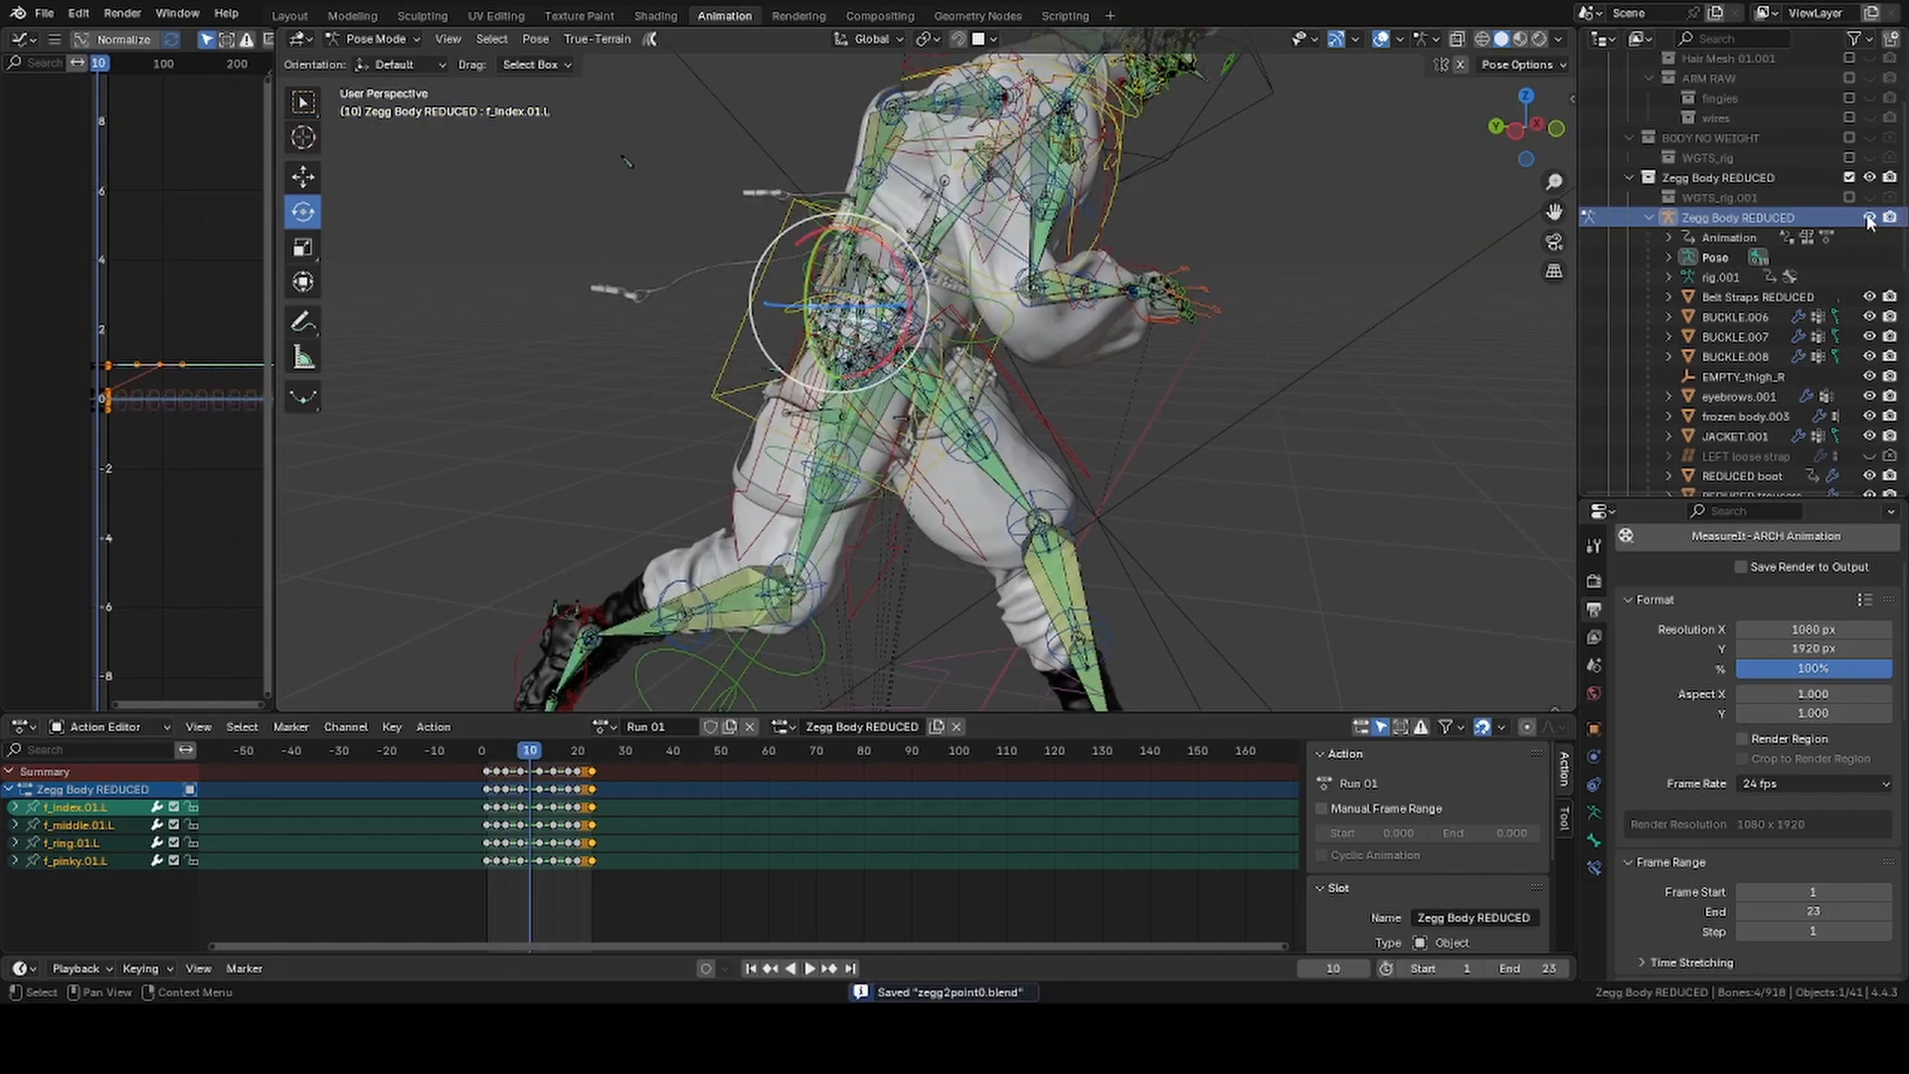
middle_drag(1174, 377, 1094, 428)
scroll(1094, 428, up, 4)
drag(533, 751, 486, 752)
middle_drag(497, 368, 825, 438)
scroll(825, 437, up, 4)
click(832, 450)
shift+click(739, 385)
shift+click(720, 360)
shift+click(664, 336)
shift+click(857, 437)
shift+click(852, 475)
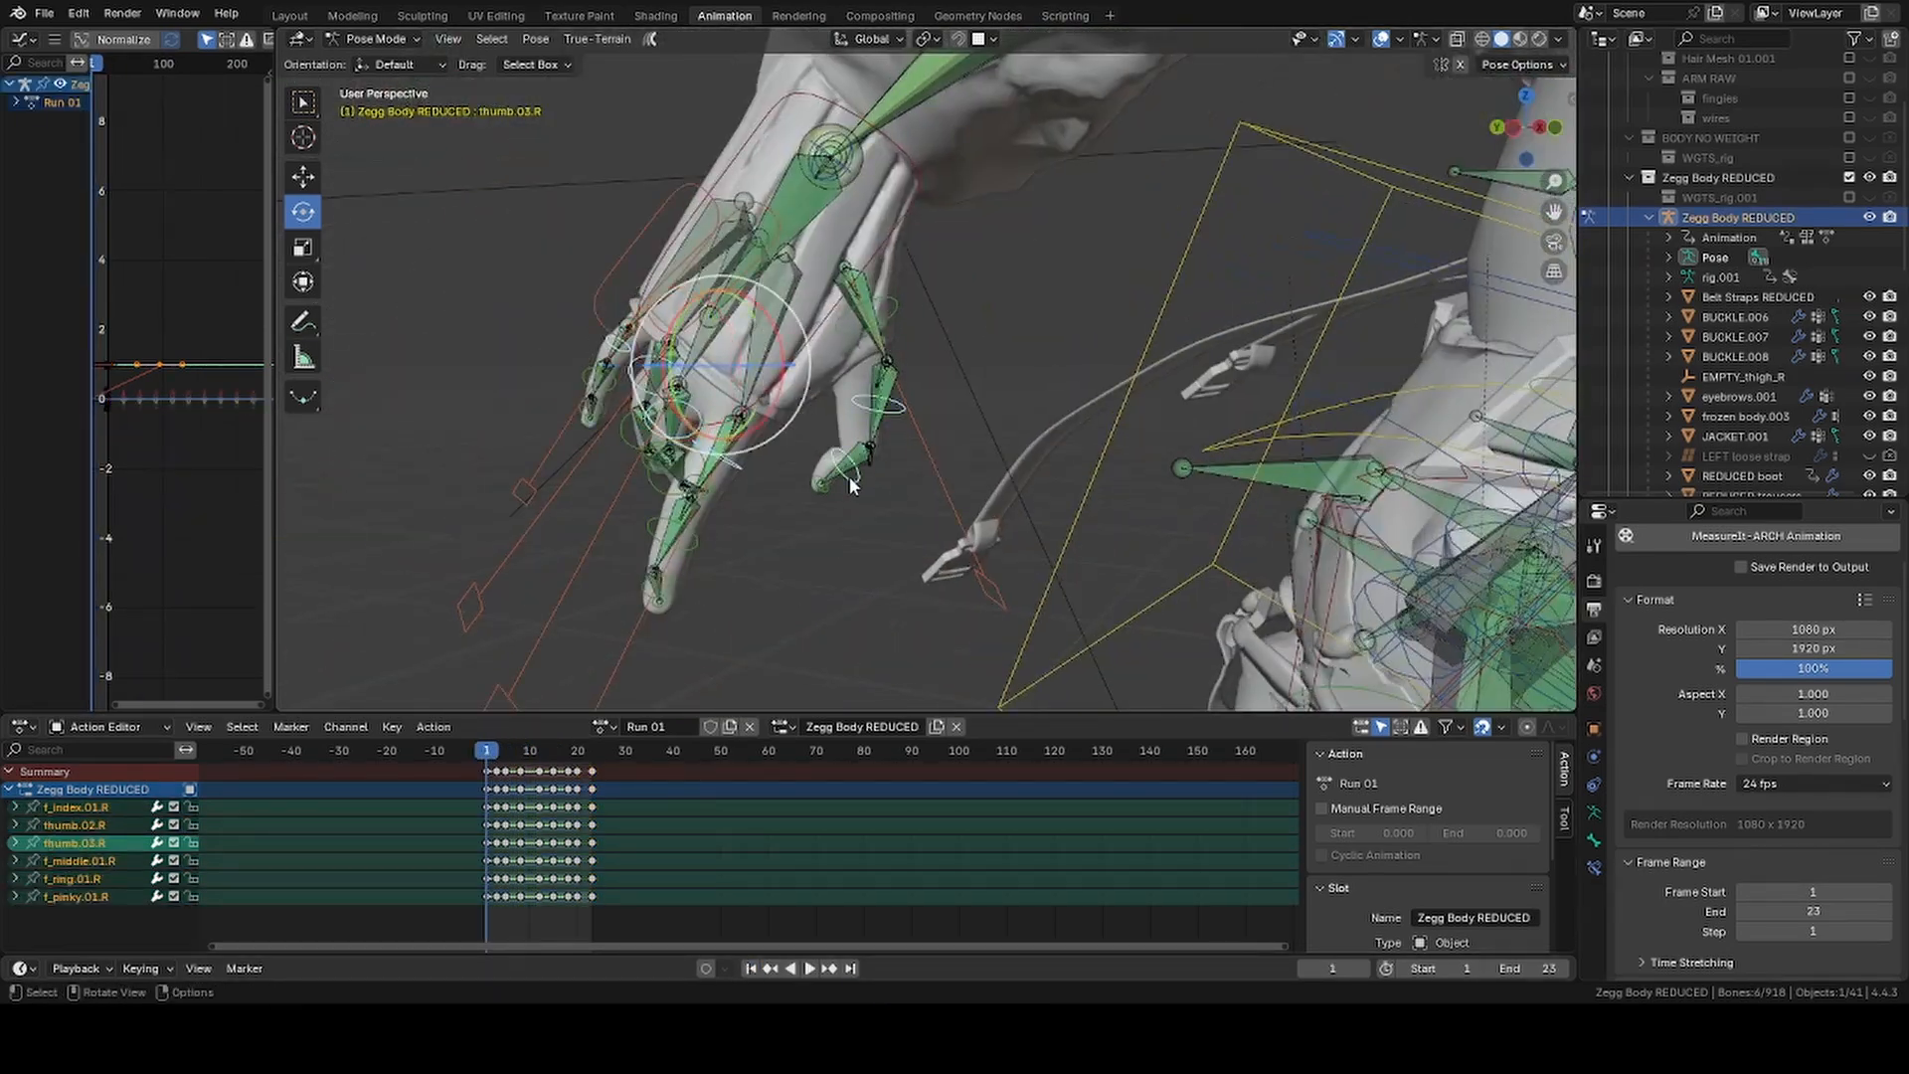
key(ctrl+c)
Paste the copied right-hand finger pose at frames 3 and 5
click(829, 970)
key(ctrl+v)
double_click(830, 970)
click(771, 969)
right_click(777, 436)
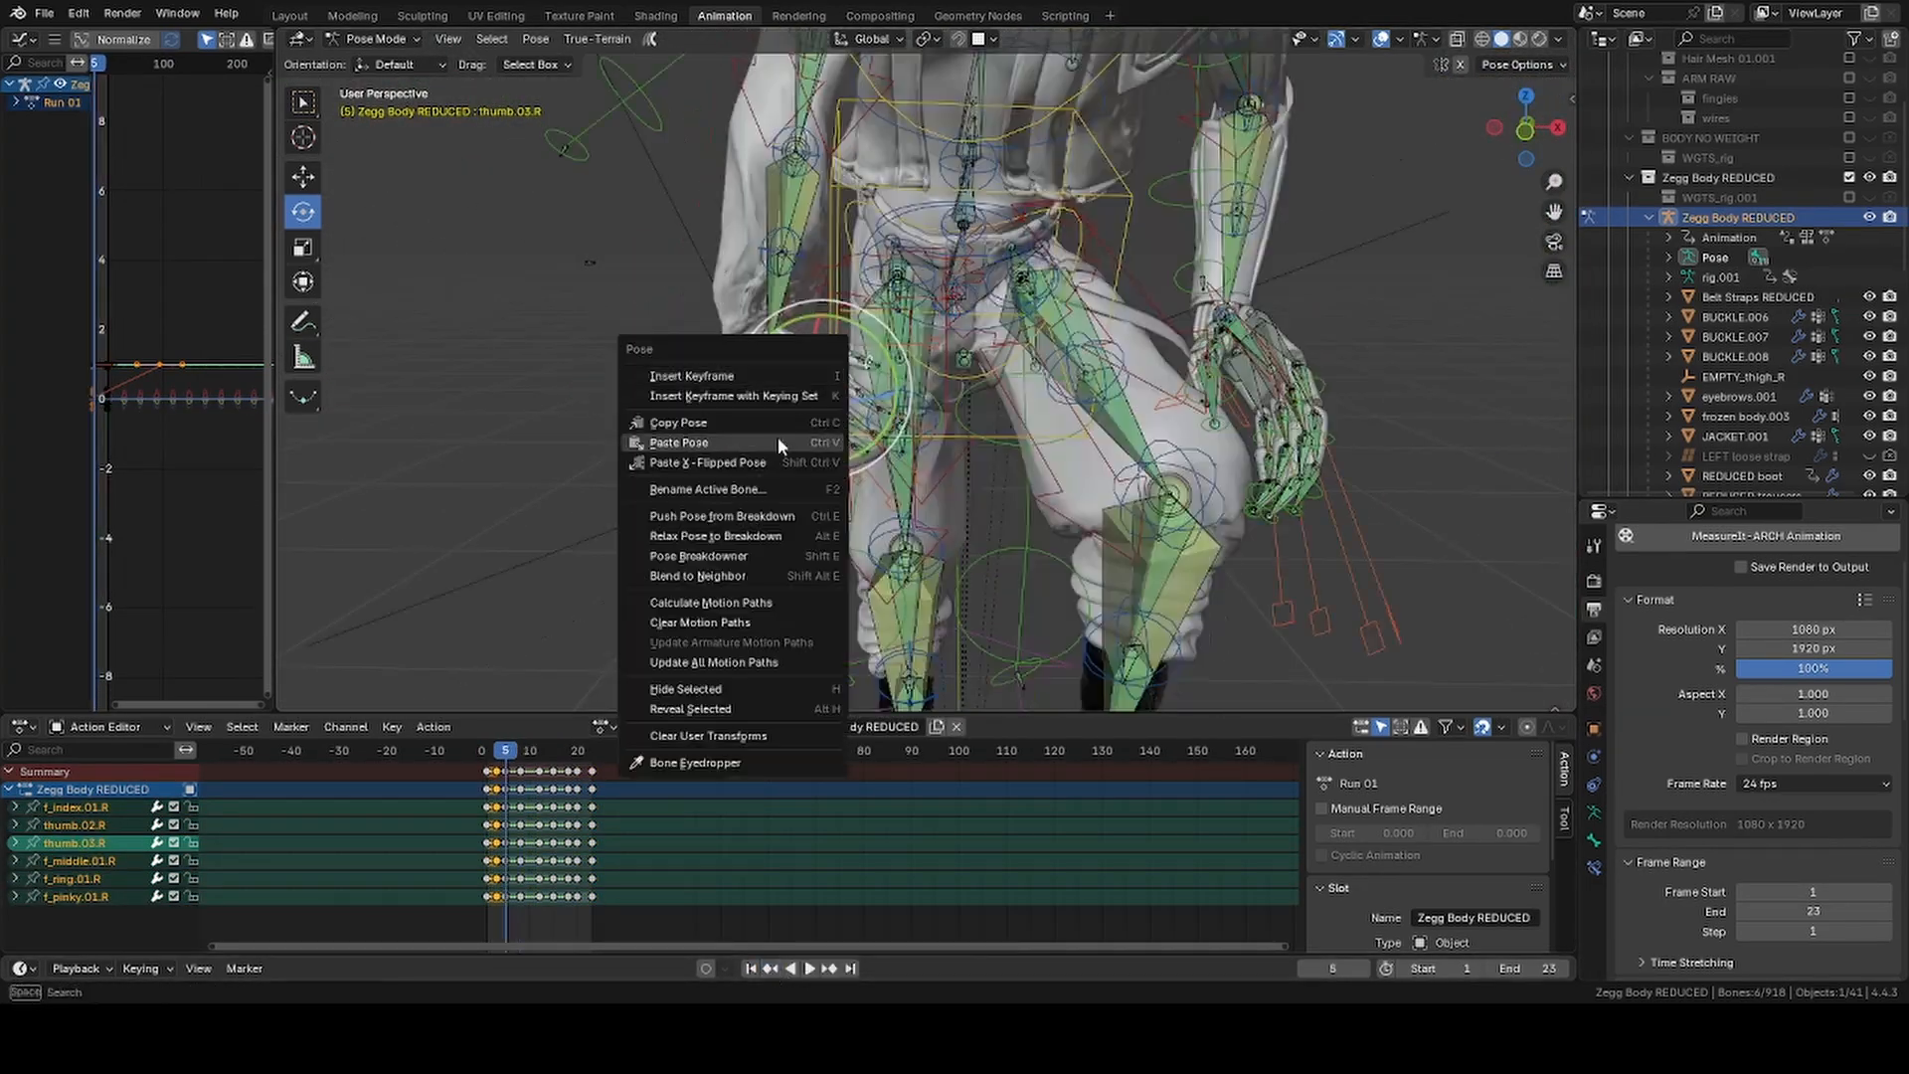
click(777, 440)
Paste the copied right-hand finger pose at frame 15
click(830, 971)
click(830, 971)
middle_drag(1113, 402, 1113, 420)
click(829, 970)
right_click(754, 541)
click(754, 548)
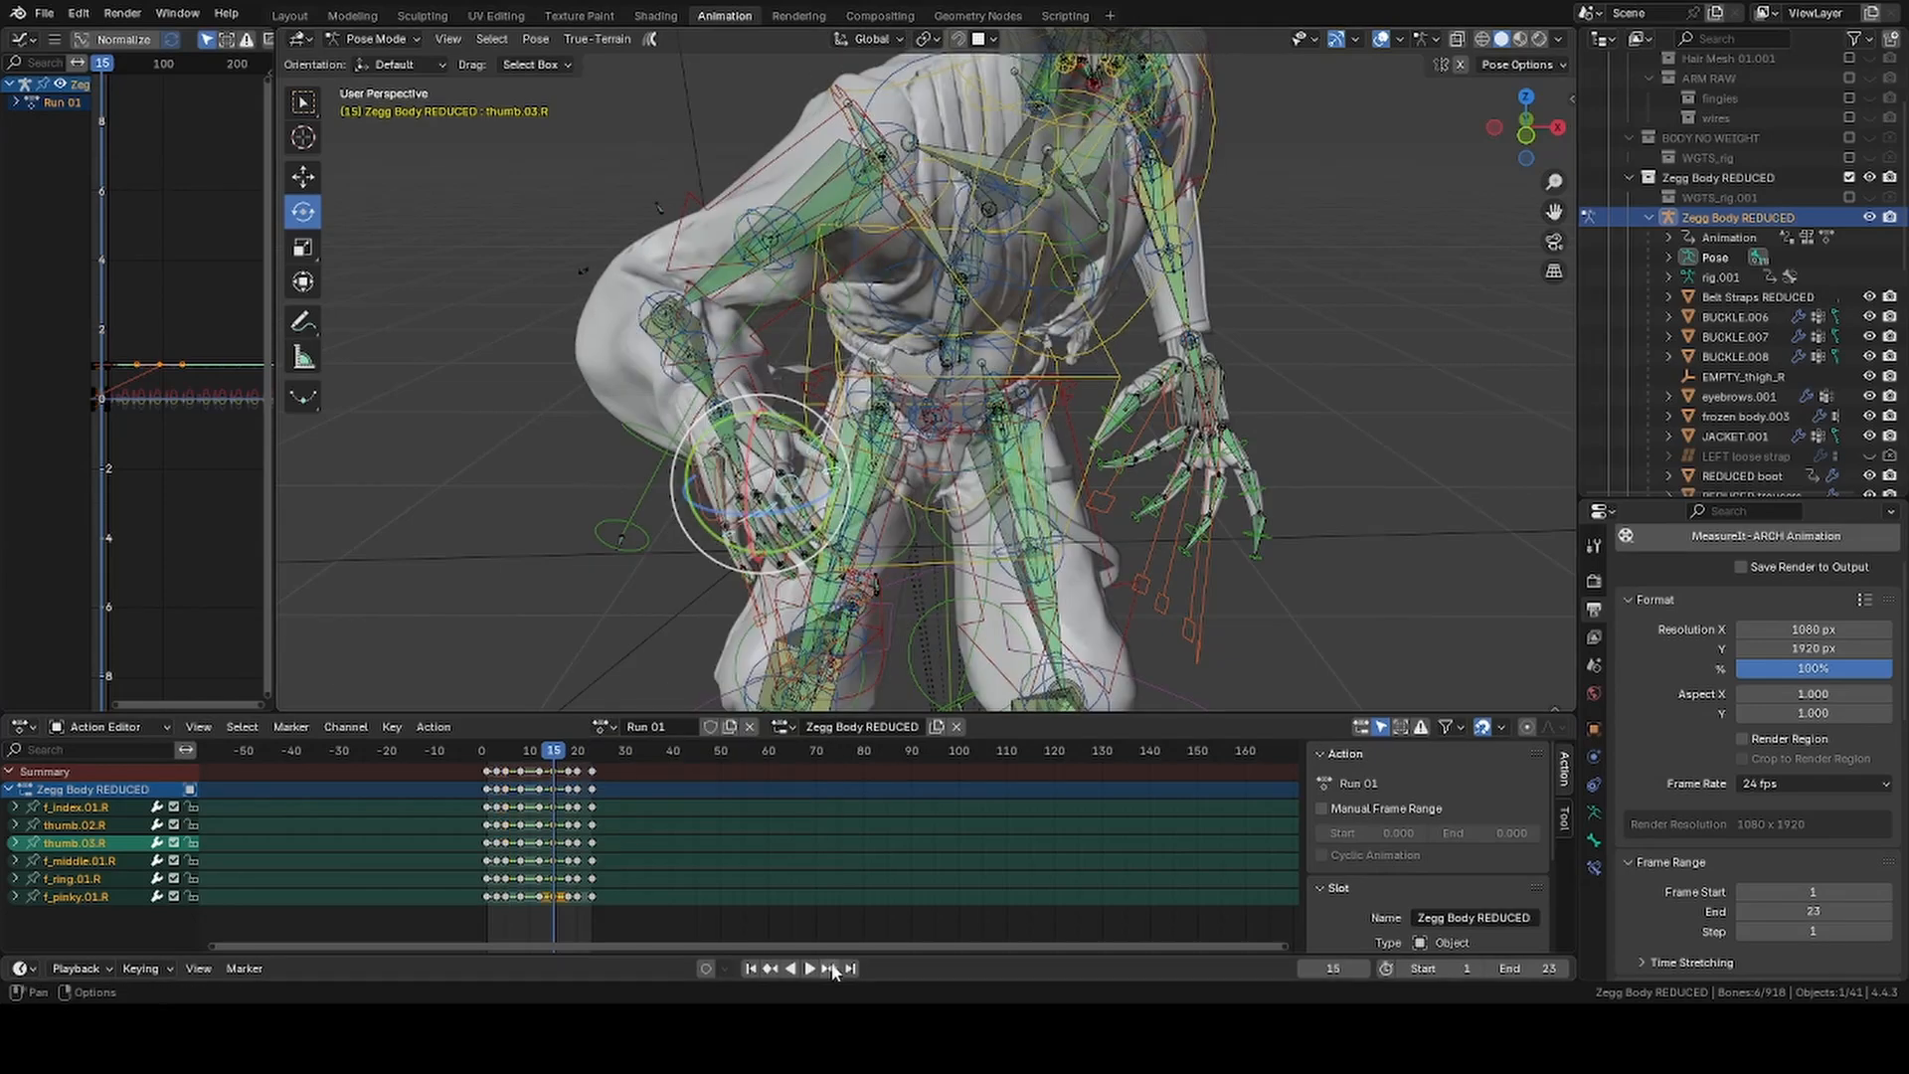
Insert keyframes for the right hand's finger and thumb bones at frames 18 and 20, and go to frame 23
click(831, 970)
middle_drag(815, 398, 945, 319)
right_click(945, 316)
click(944, 249)
click(831, 971)
right_click(804, 250)
click(802, 189)
click(833, 969)
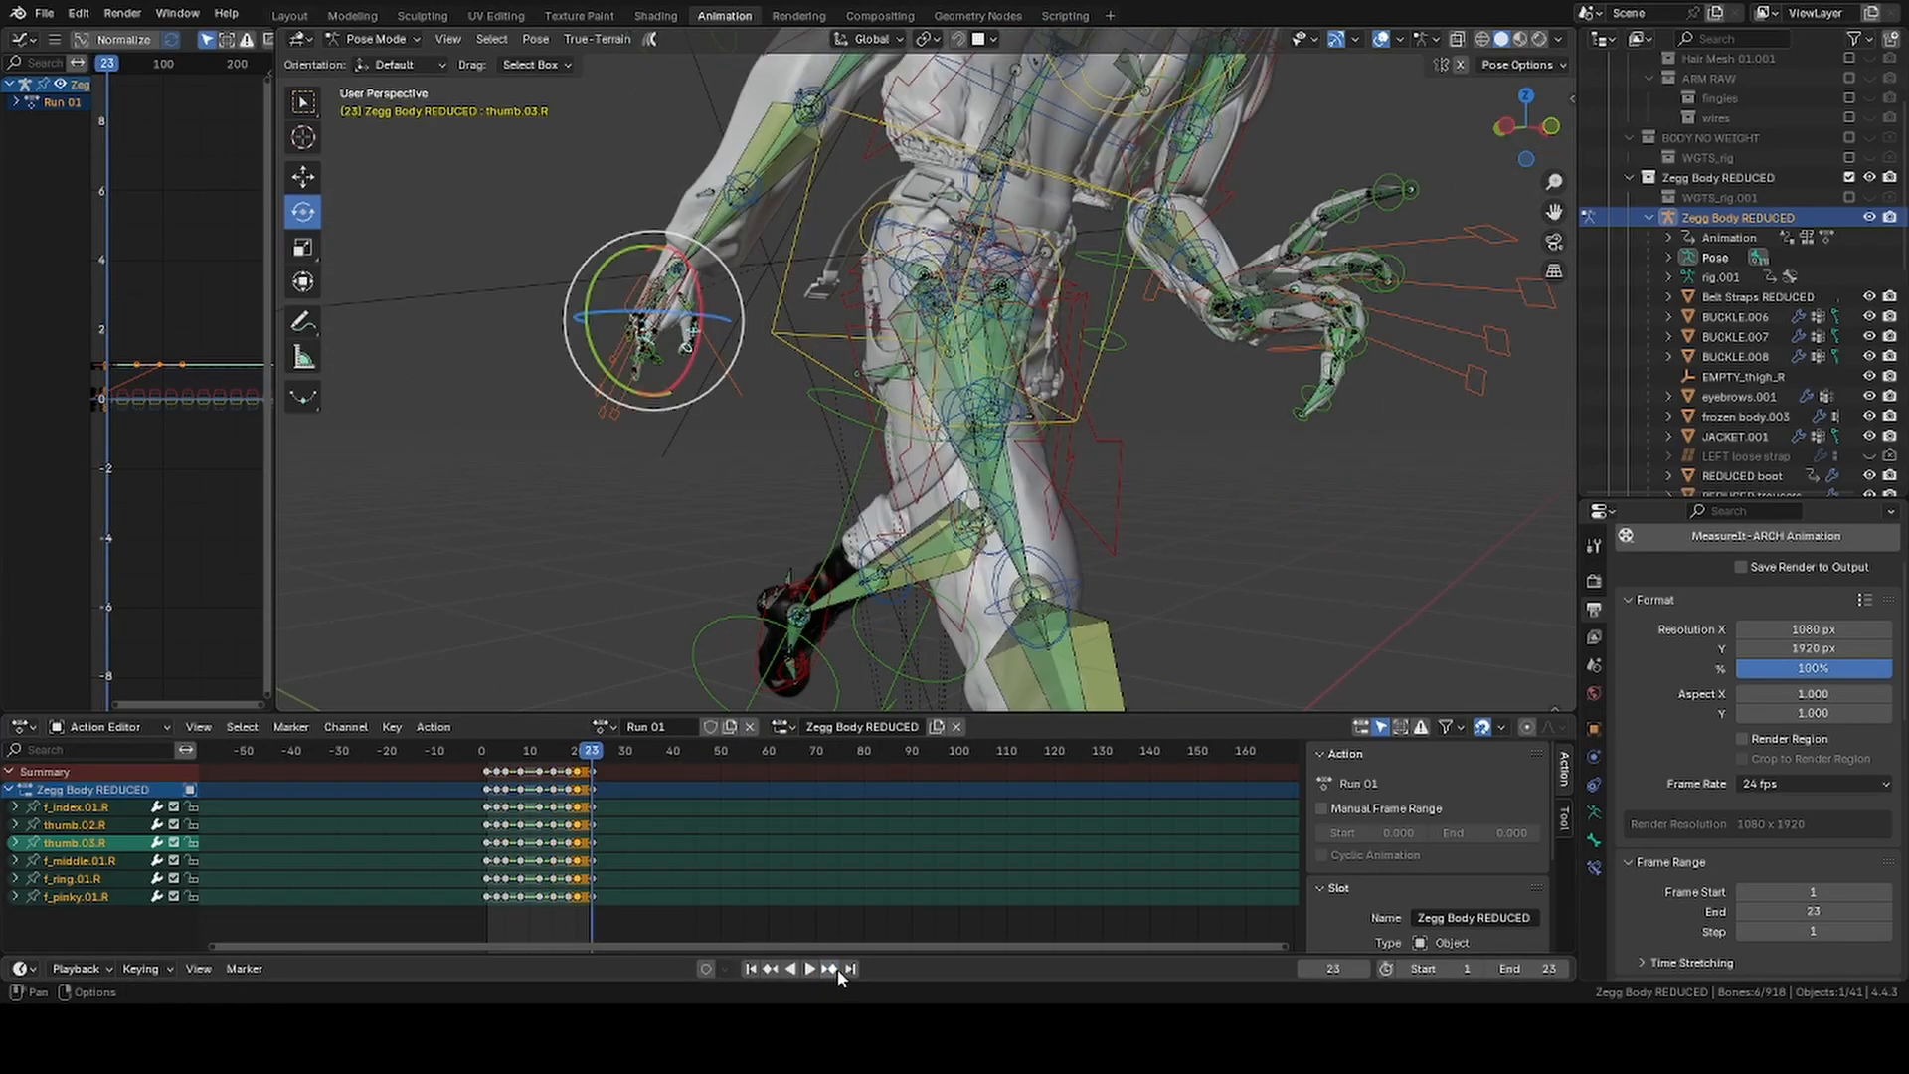
middle_drag(554, 372, 555, 301)
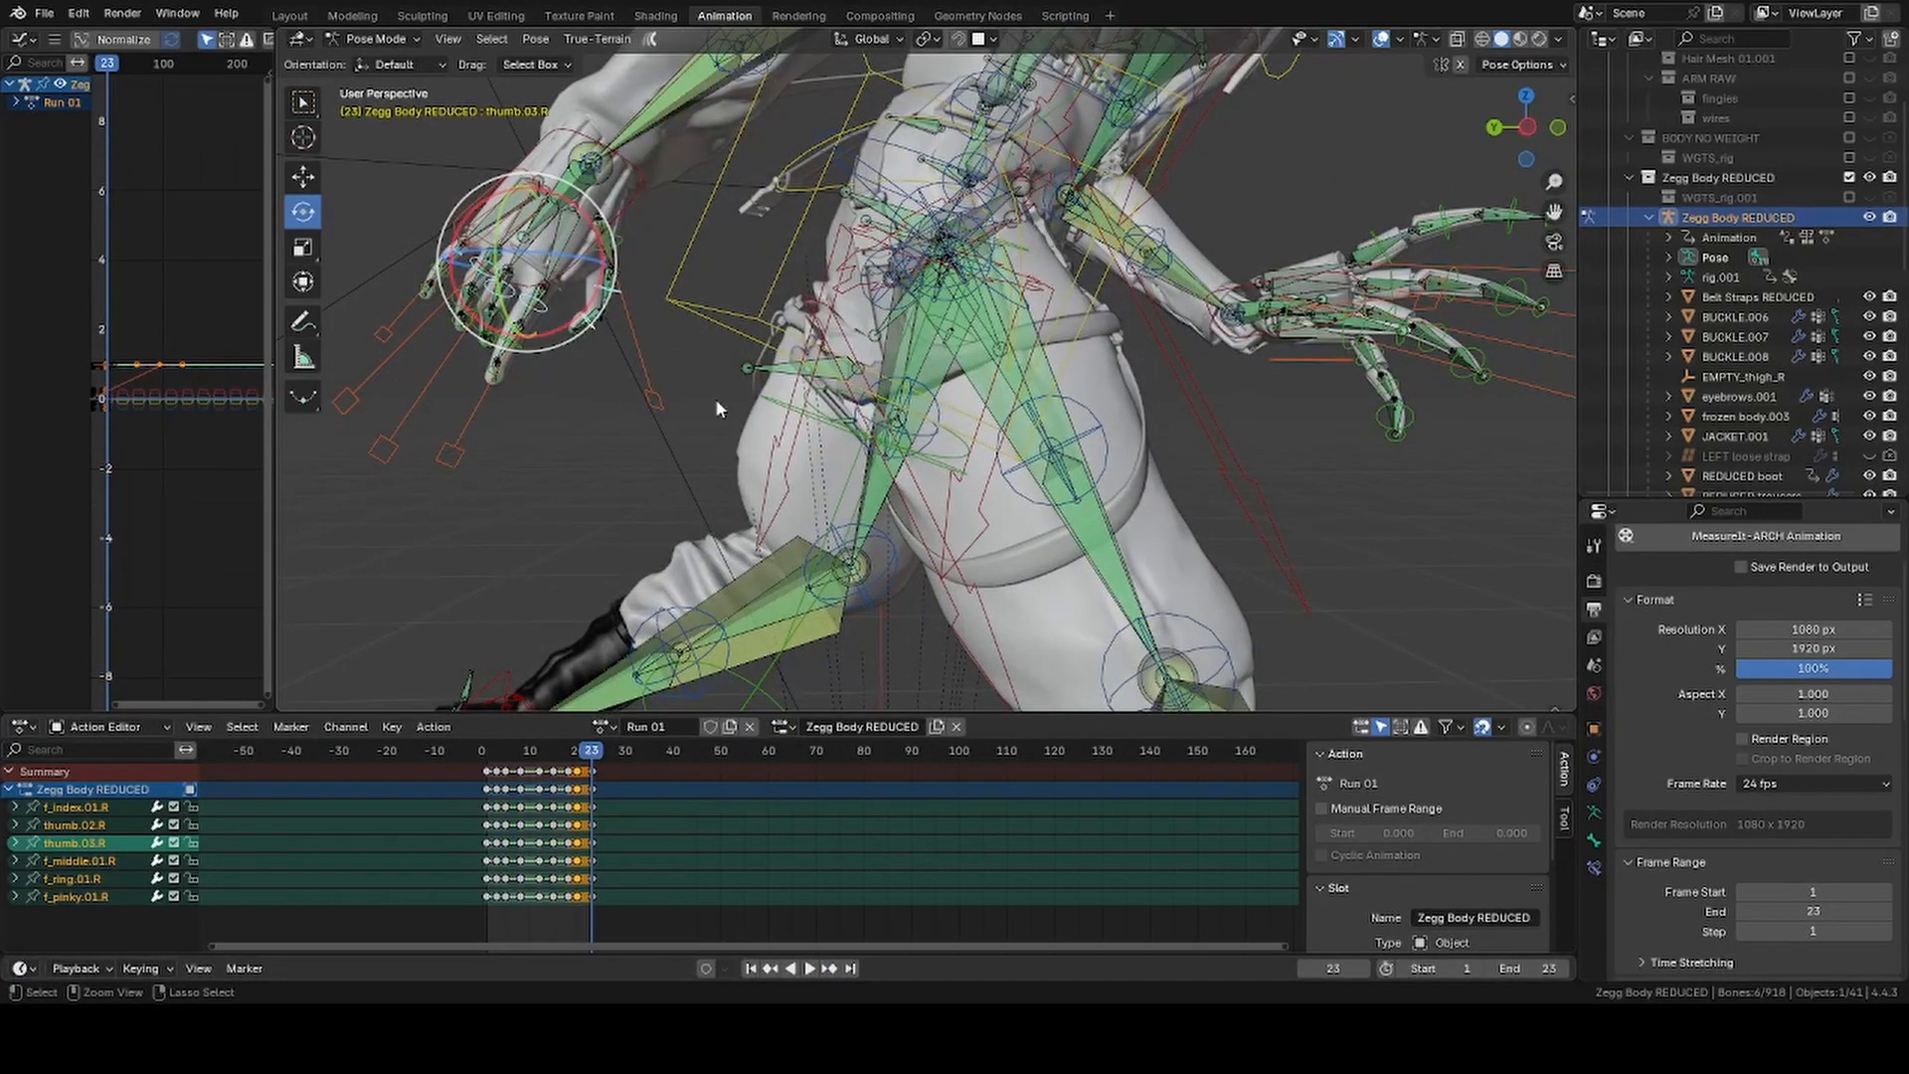
Hide the rig, save the file and play the finished run cycle while viewing it from another angle
click(1869, 217)
scroll(1151, 254, down, 5)
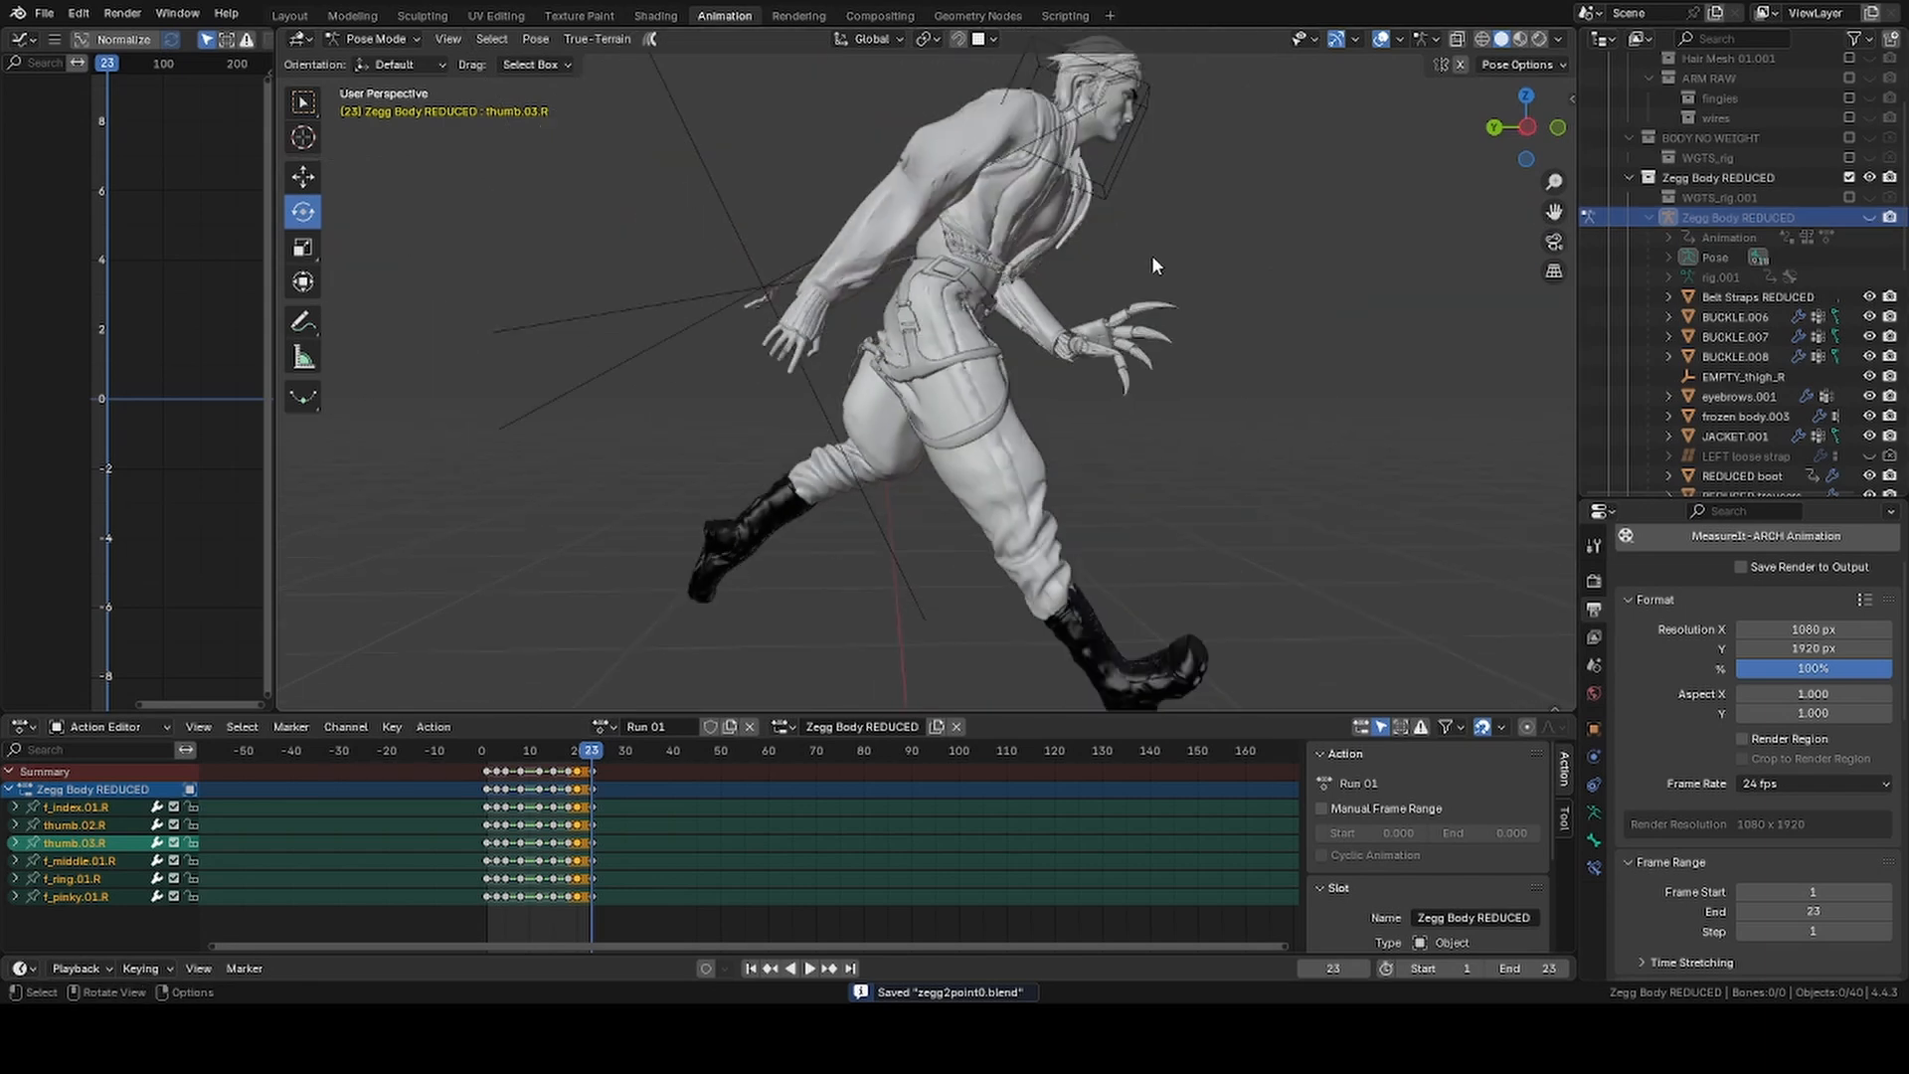
key(space)
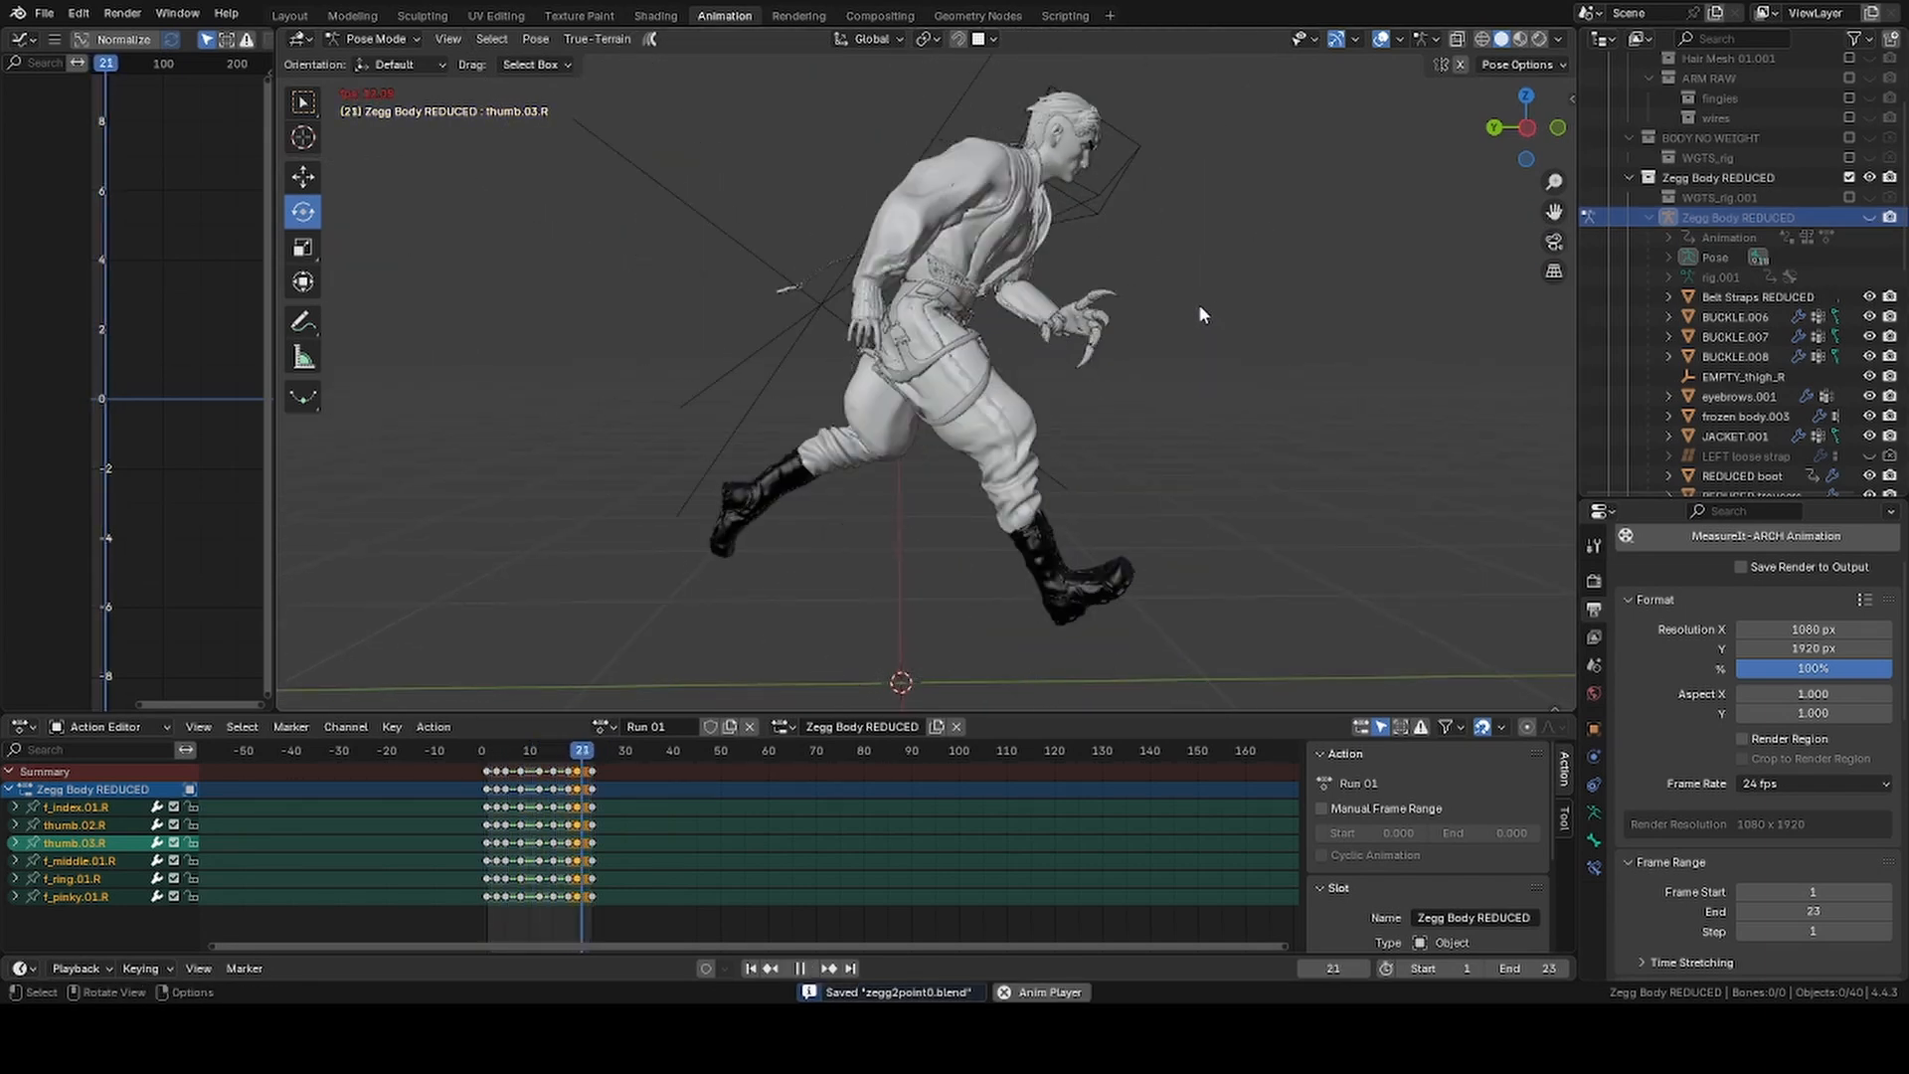
middle_drag(975, 332, 1174, 306)
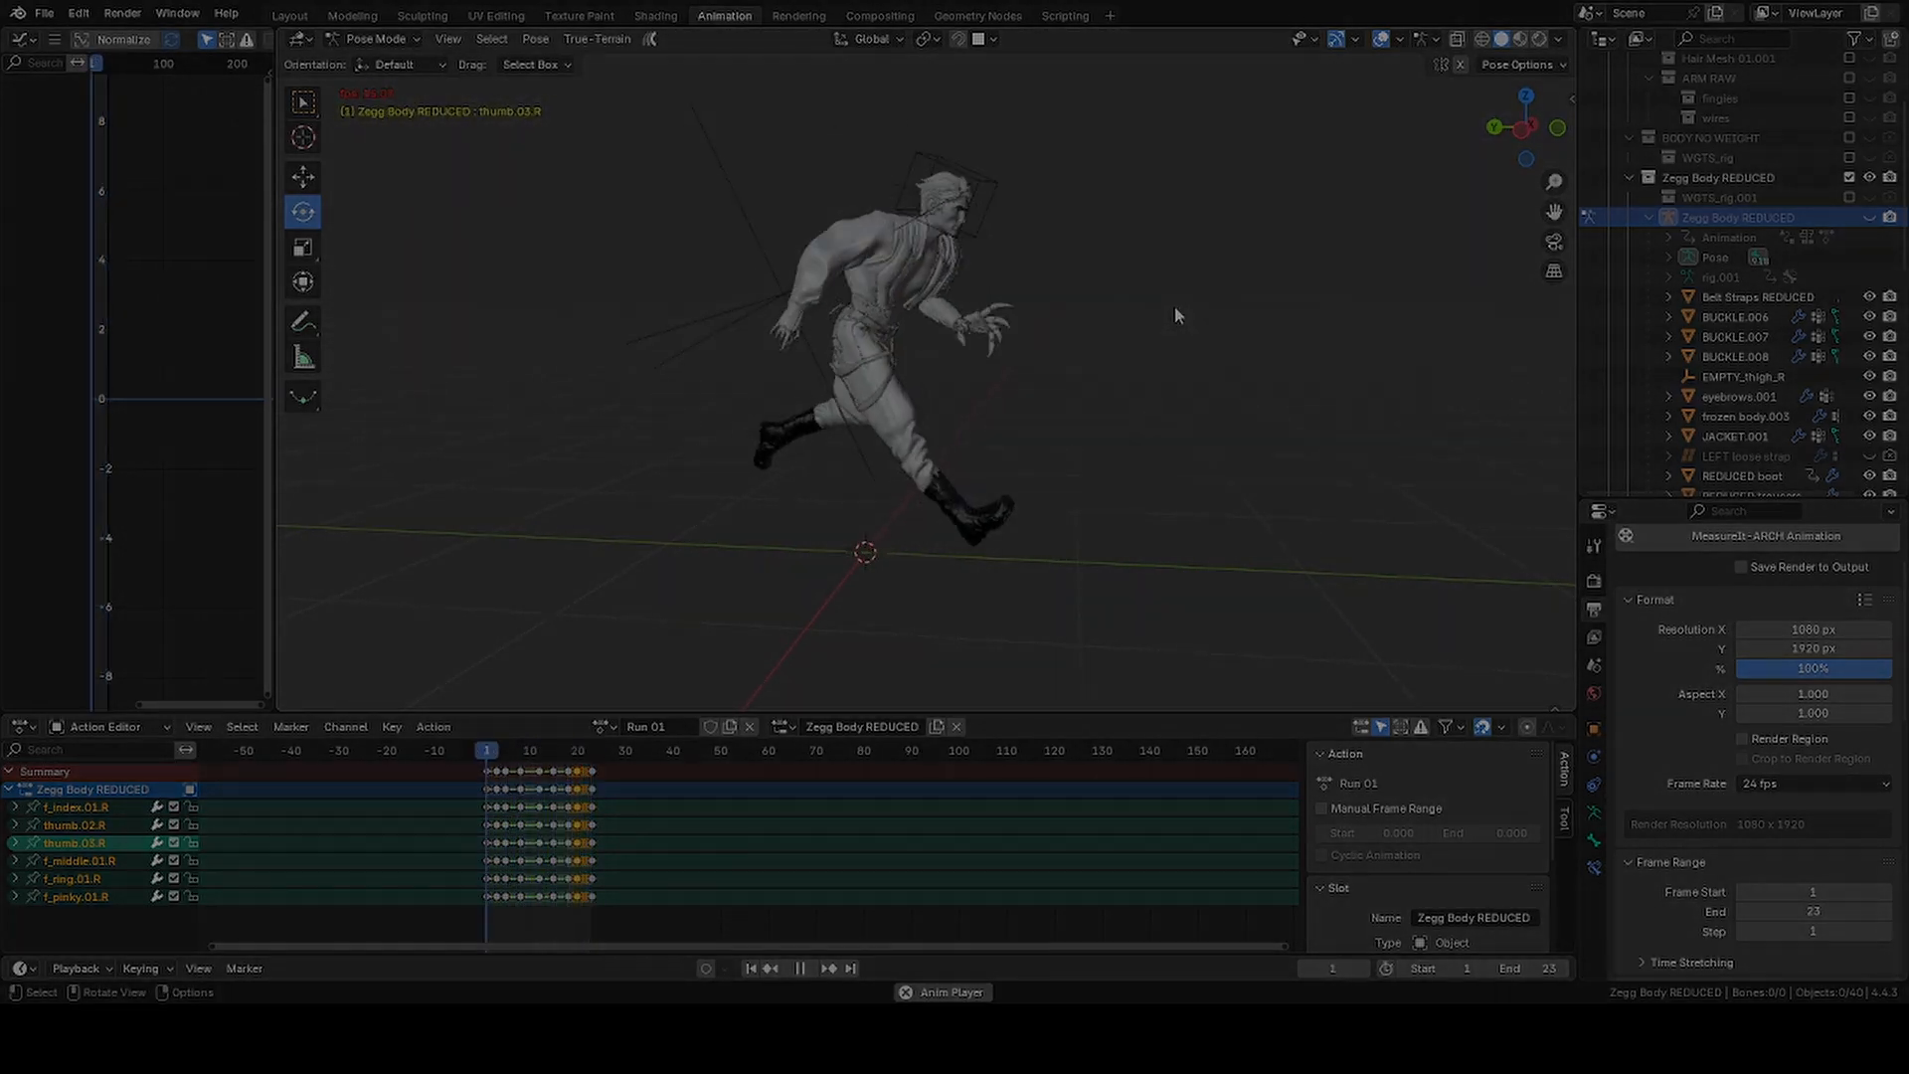